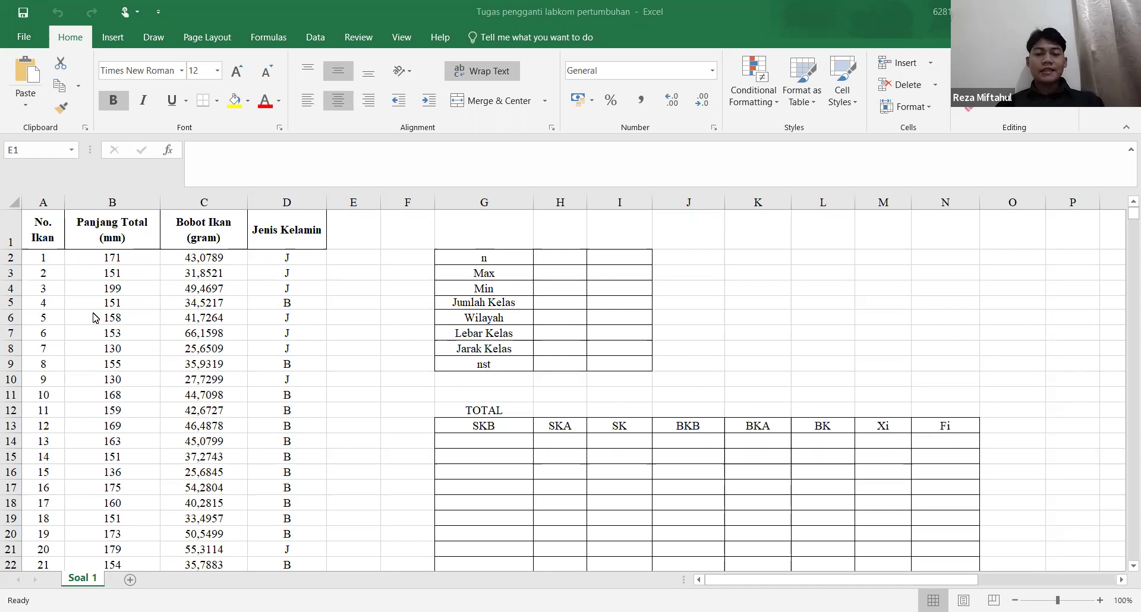
pyautogui.scroll(-1, 94, 318)
pyautogui.scroll(1, 94, 318)
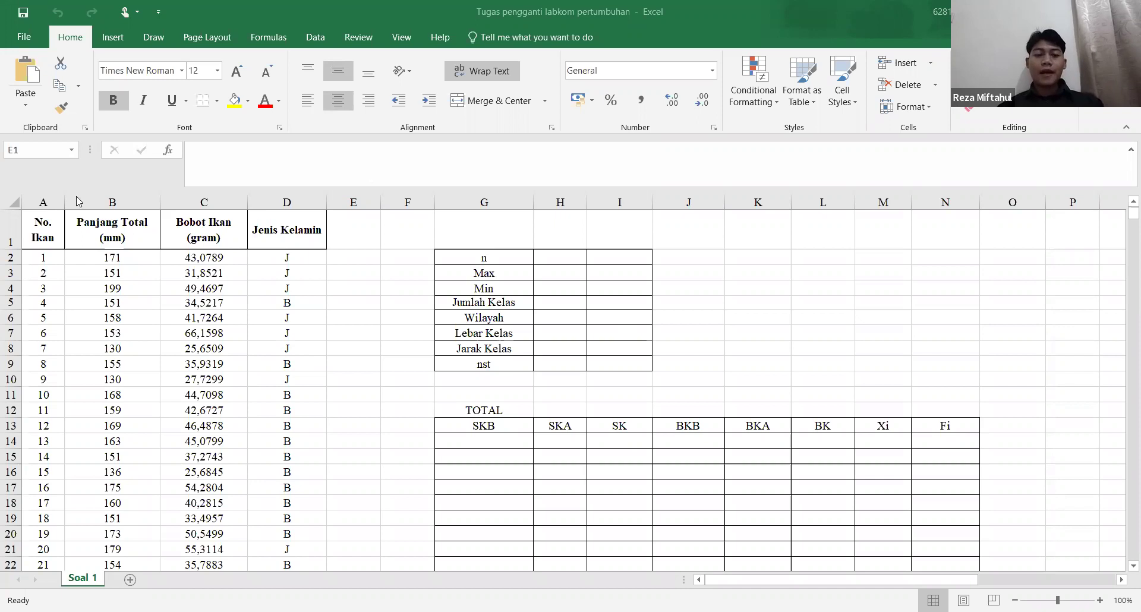
# Custom-sort the whole fish data table, columns A to D with headers, by Jenis Kelamin in Z to A order
pyautogui.click(58, 228)
pyautogui.moveTo(58, 227); pyautogui.dragTo(281, 236)
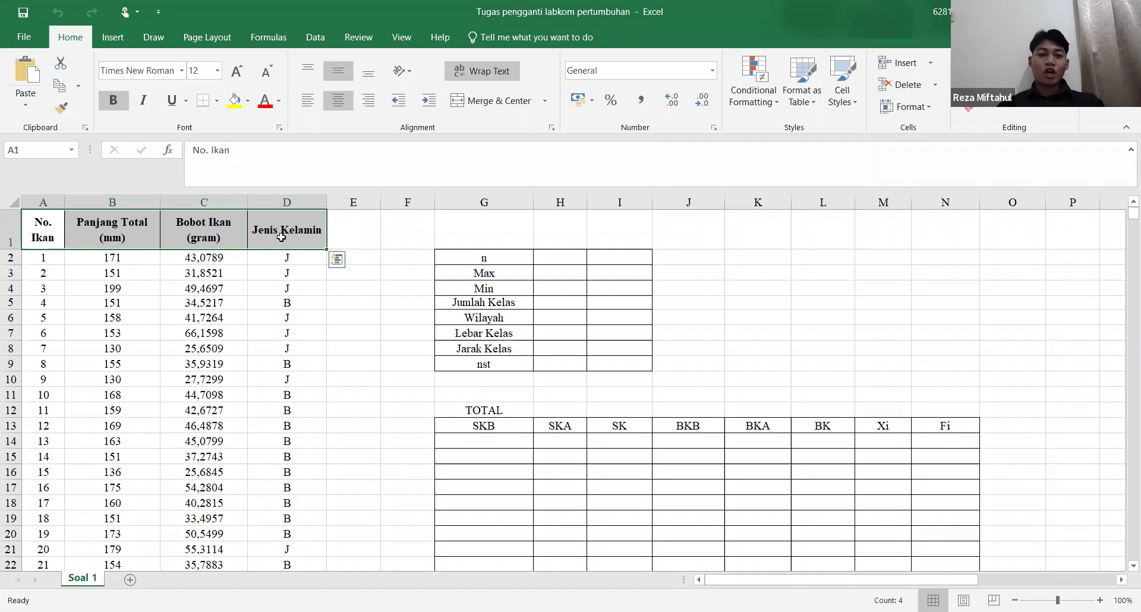
pyautogui.hotkey('ctrl', 'shift', 'Down')
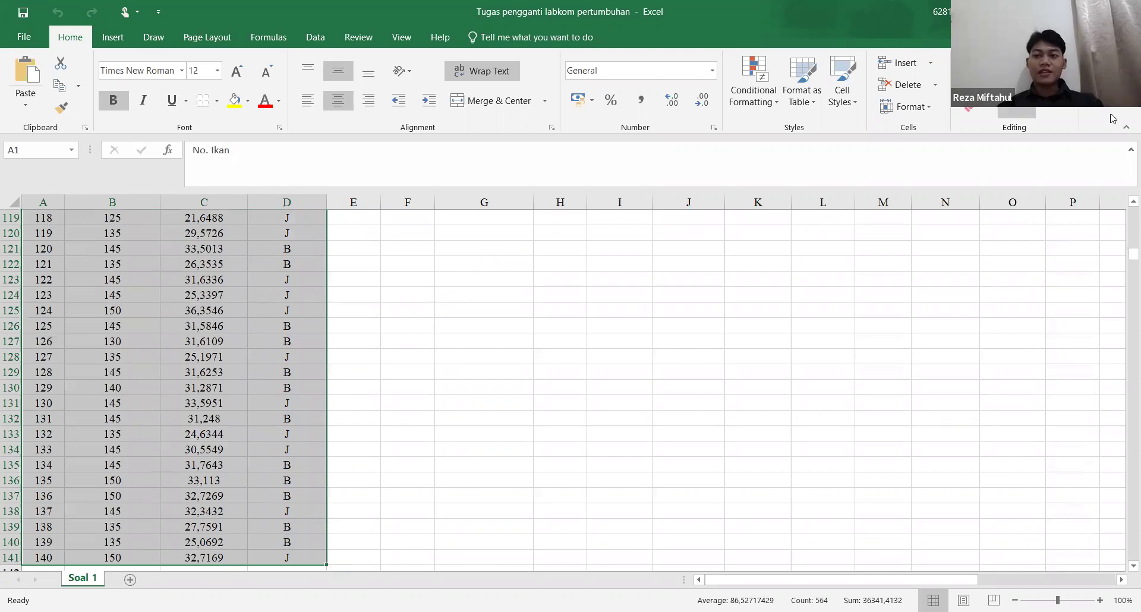
pyautogui.click(1112, 118)
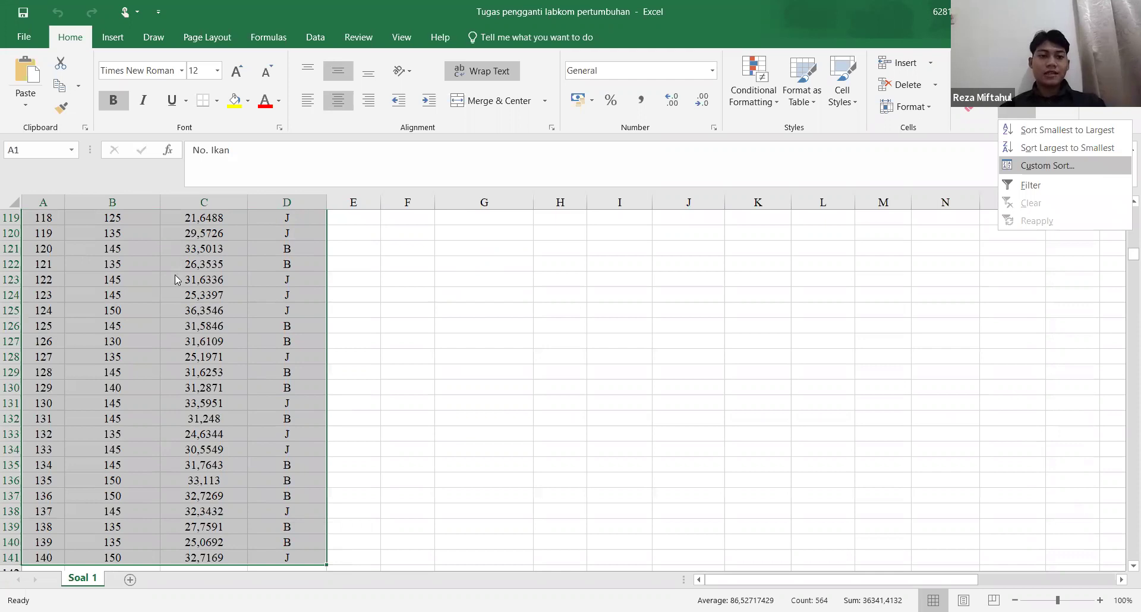
pyautogui.press('Return')
pyautogui.click(146, 224)
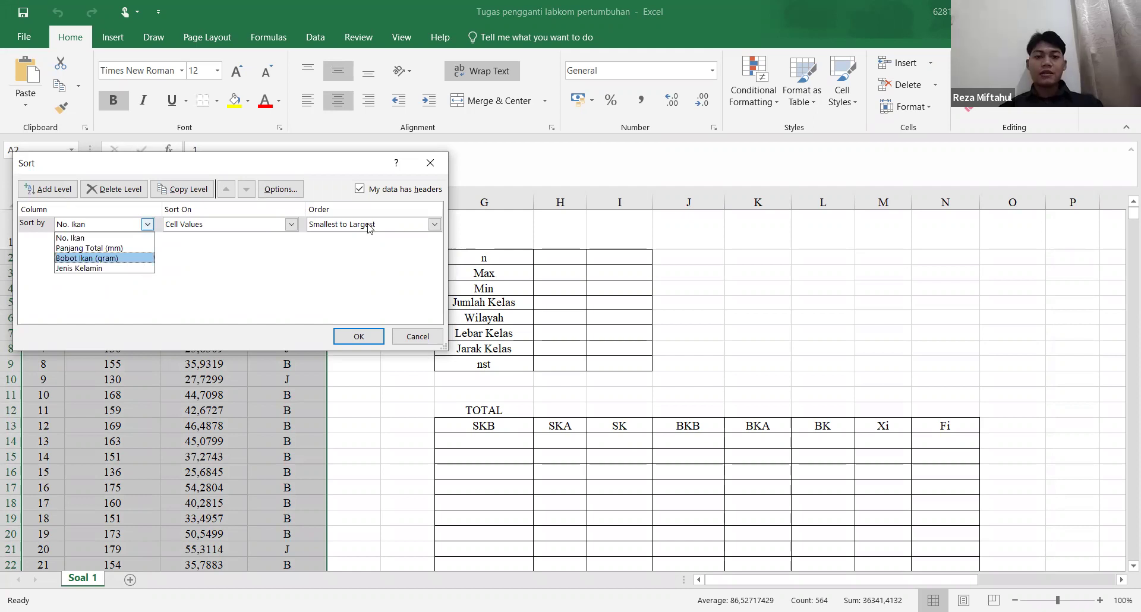
pyautogui.press('Down')
pyautogui.press('Return')
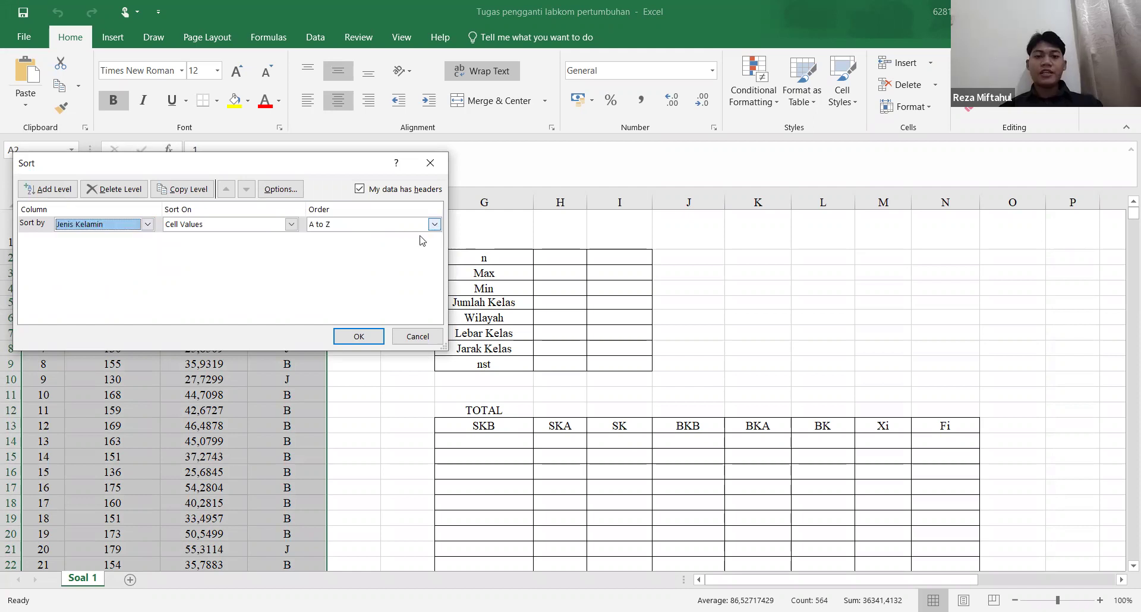
pyautogui.press('Tab')
pyautogui.press('Tab')
pyautogui.hotkey('alt', 'Down')
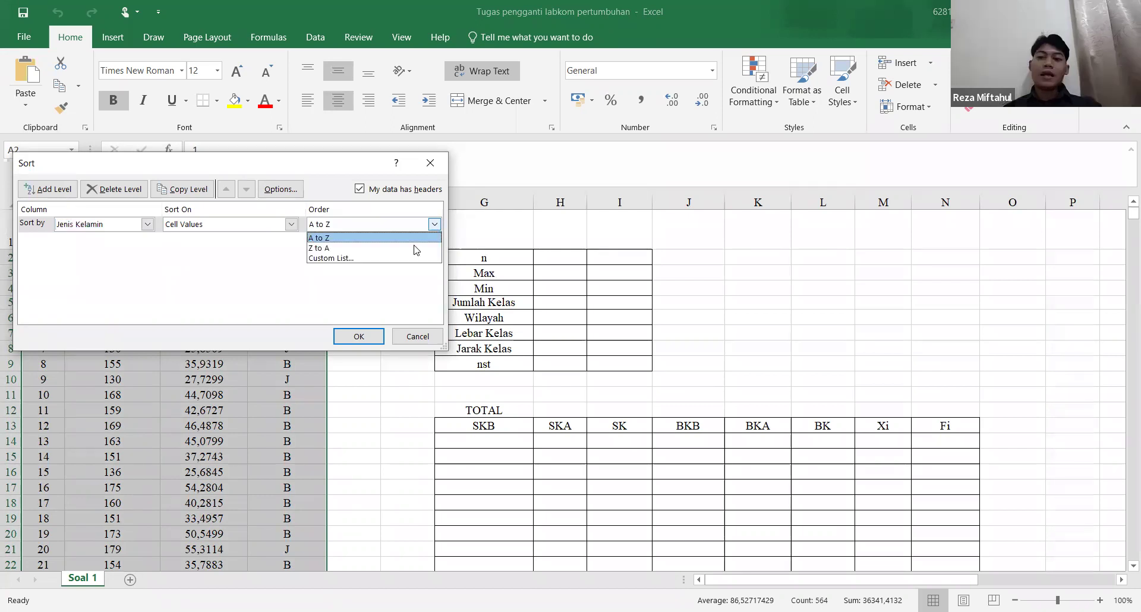
pyautogui.press('Down')
pyautogui.press('Return')
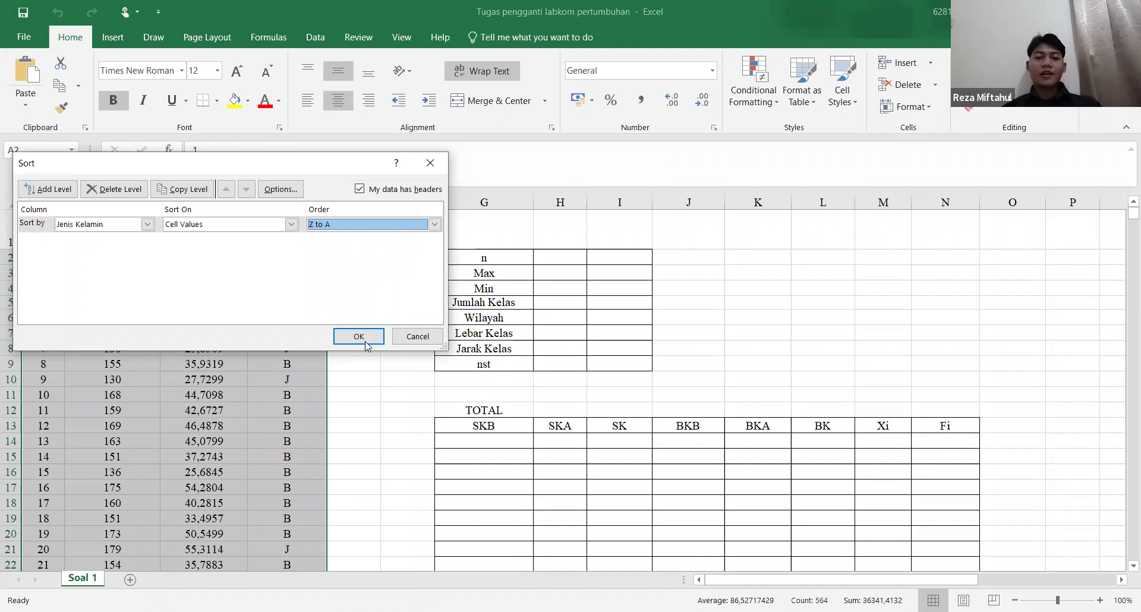
pyautogui.click(332, 455)
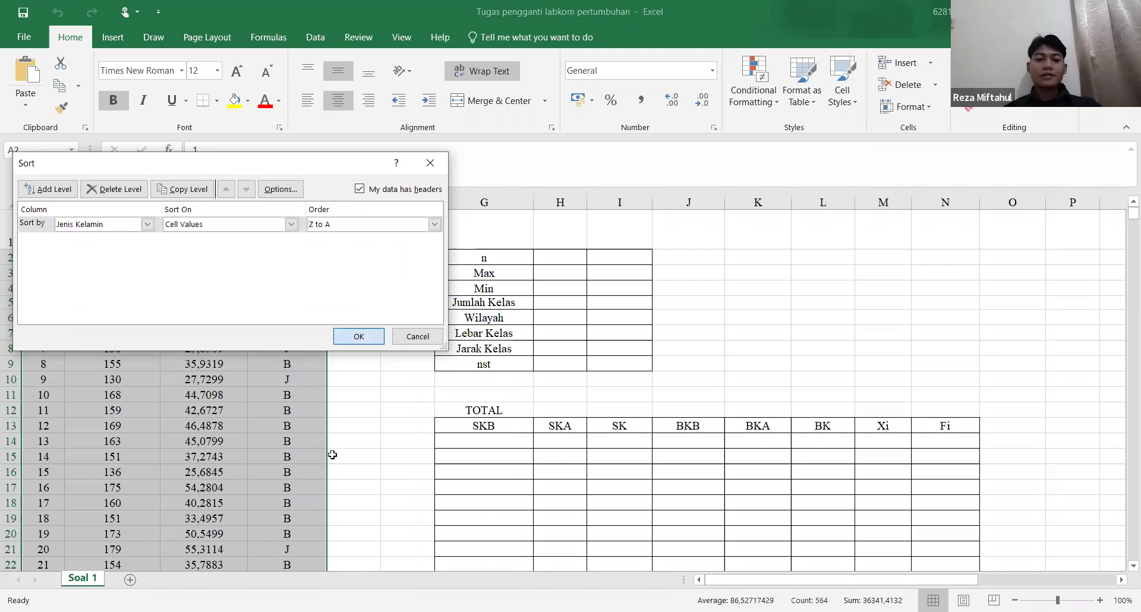
pyautogui.press('Return')
# Look through the sorted fish rows to check how the J and B records are grouped
pyautogui.scroll(-3, 332, 454)
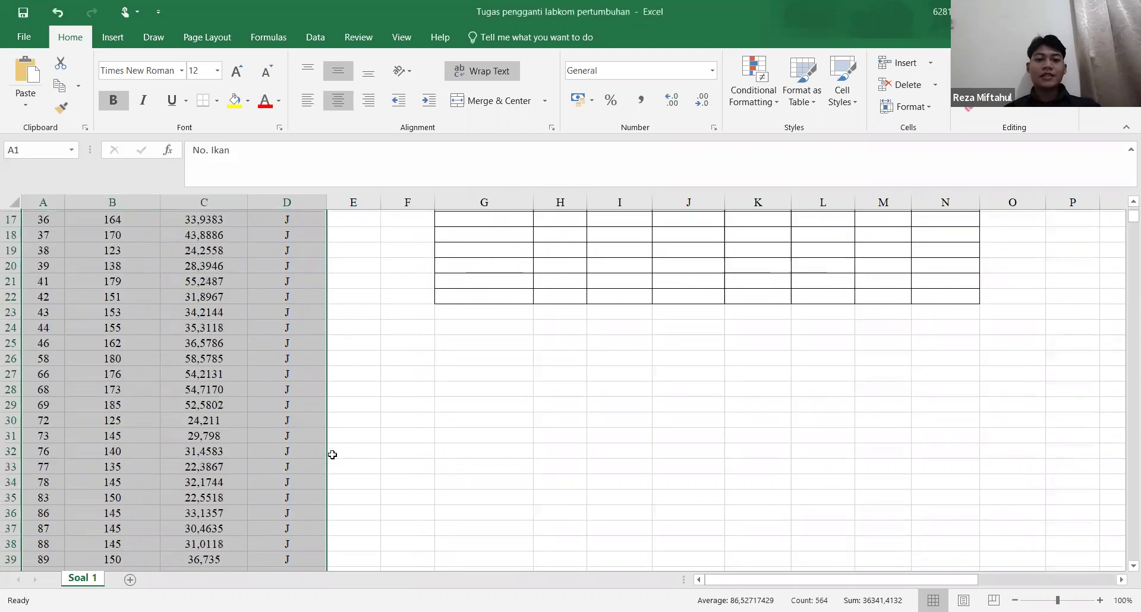
pyautogui.scroll(-12, 332, 455)
pyautogui.scroll(-4, 332, 455)
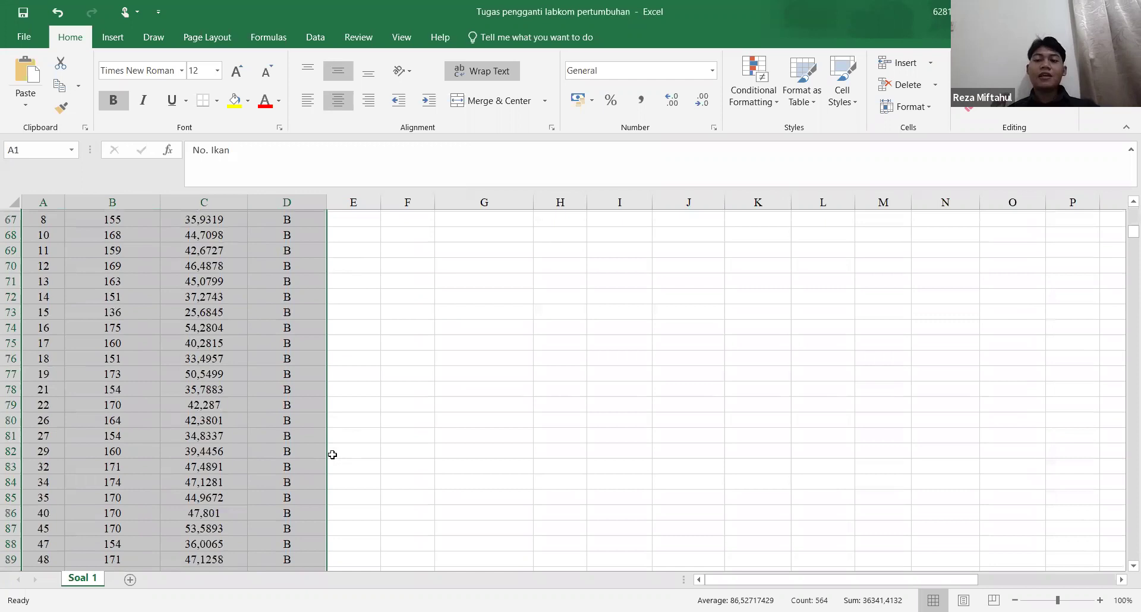
pyautogui.scroll(-3, 332, 455)
pyautogui.scroll(8, 338, 392)
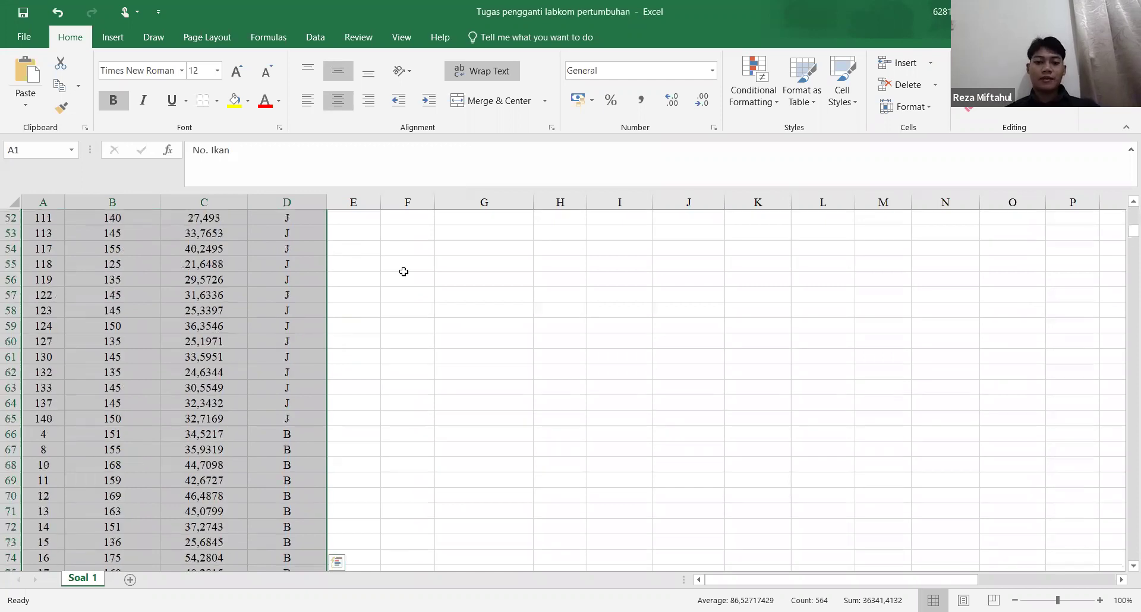
pyautogui.scroll(14, 403, 272)
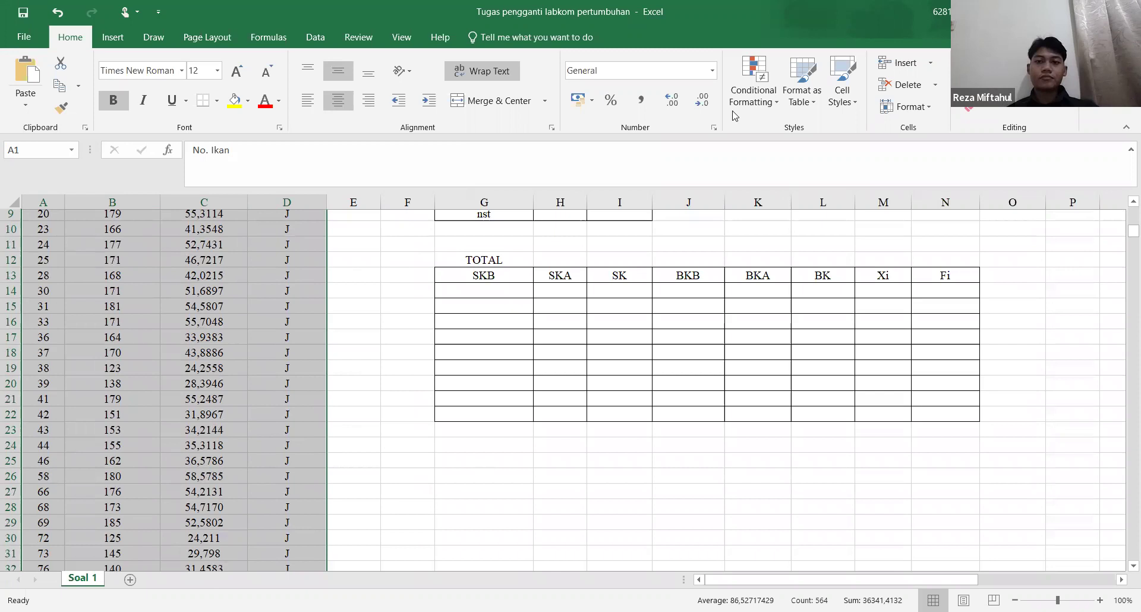
pyautogui.hotkey('ctrl', 'Home')
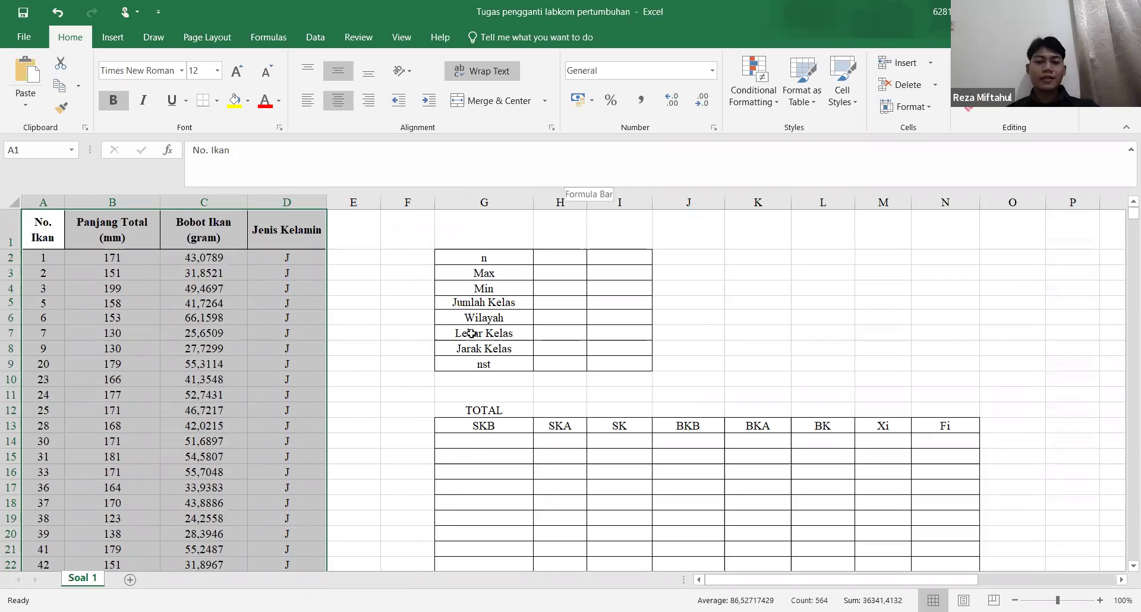
pyautogui.click(786, 333)
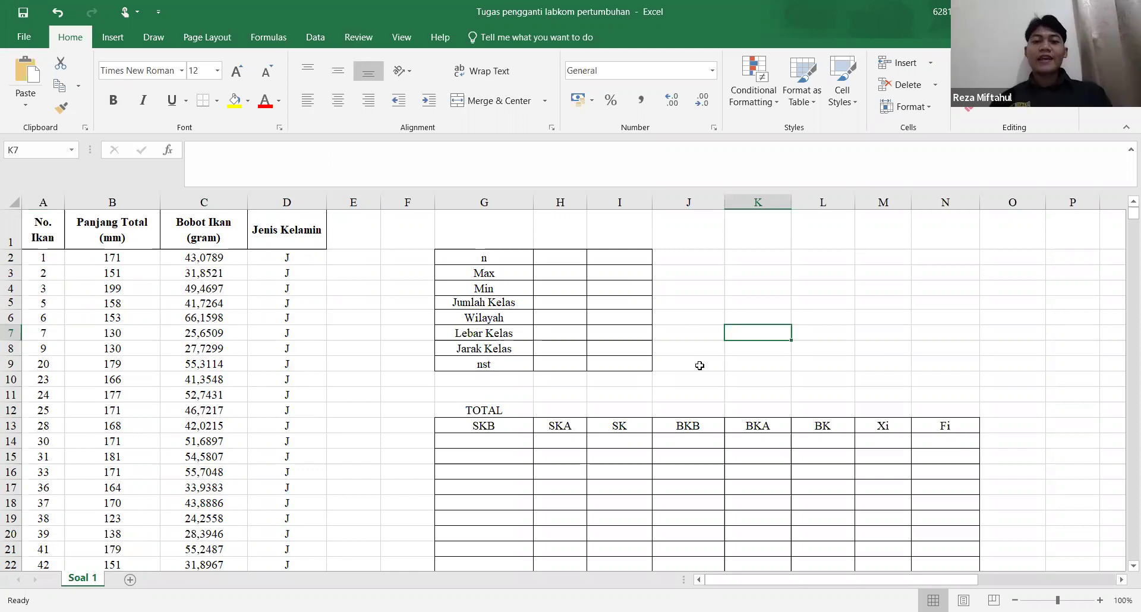
# Calculate n in H2 by counting the fish numbers with =COUNT(A2:A141)
pyautogui.click(565, 261)
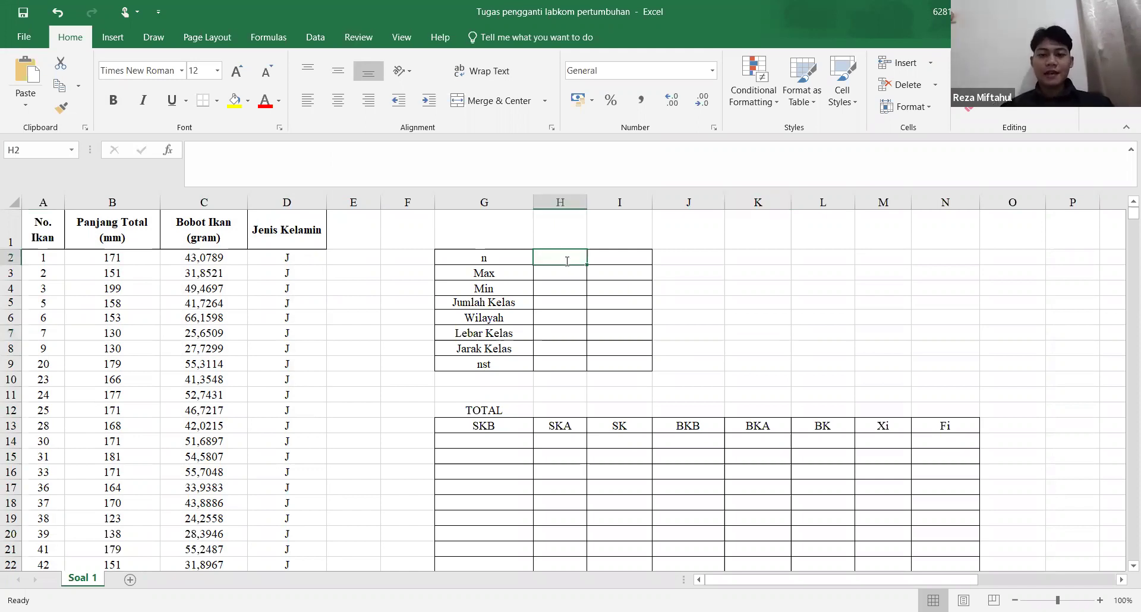
pyautogui.write('=')
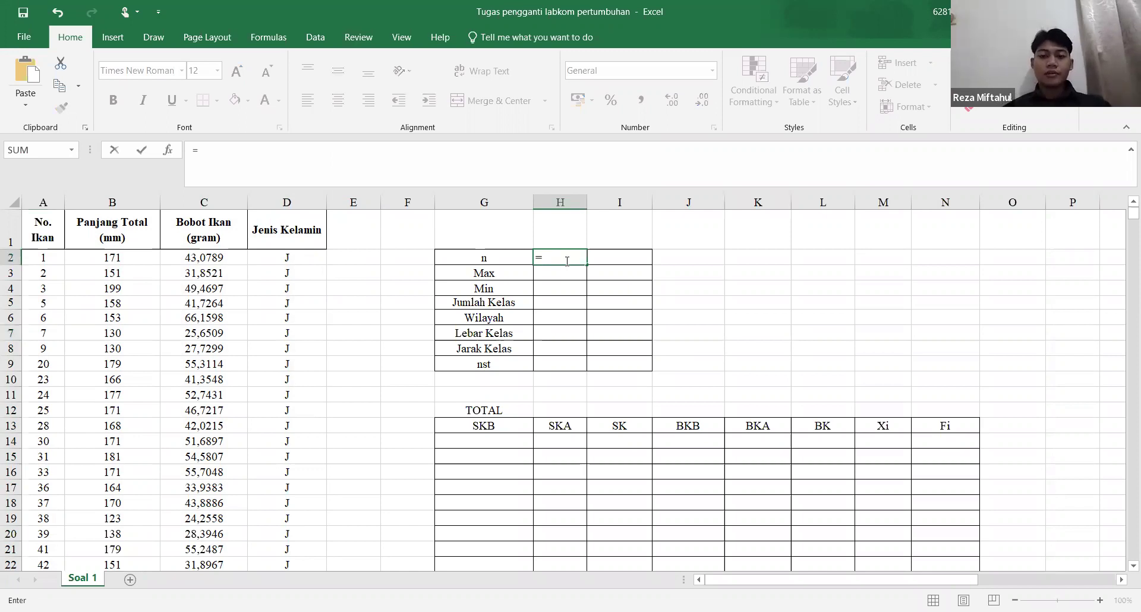
pyautogui.write('count(')
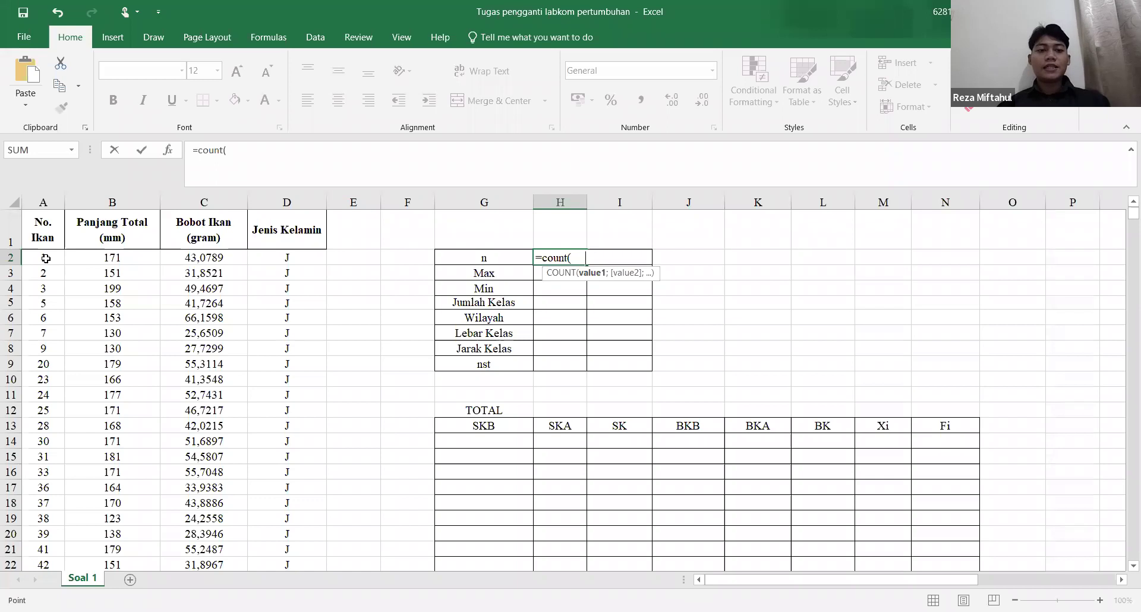
pyautogui.click(46, 258)
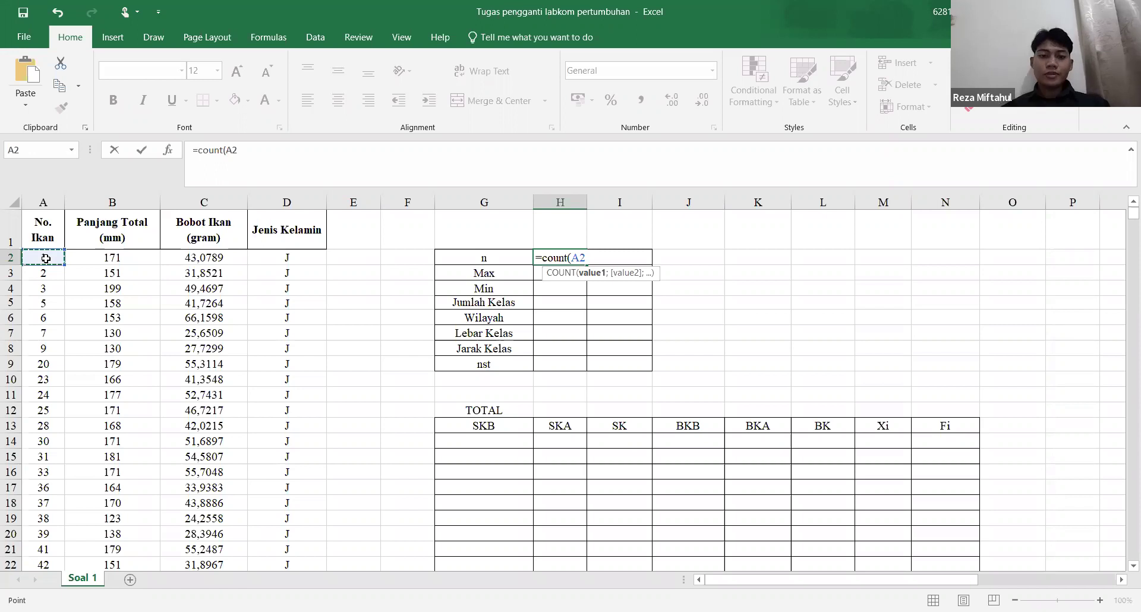
pyautogui.hotkey('ctrl', 'shift', 'Down')
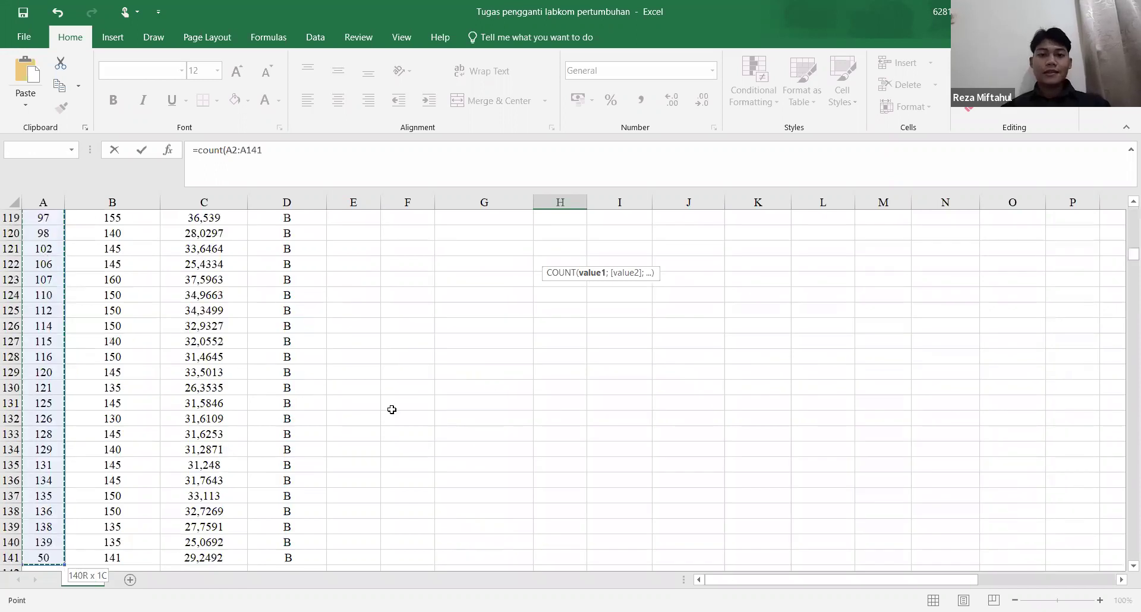
pyautogui.press('Escape')
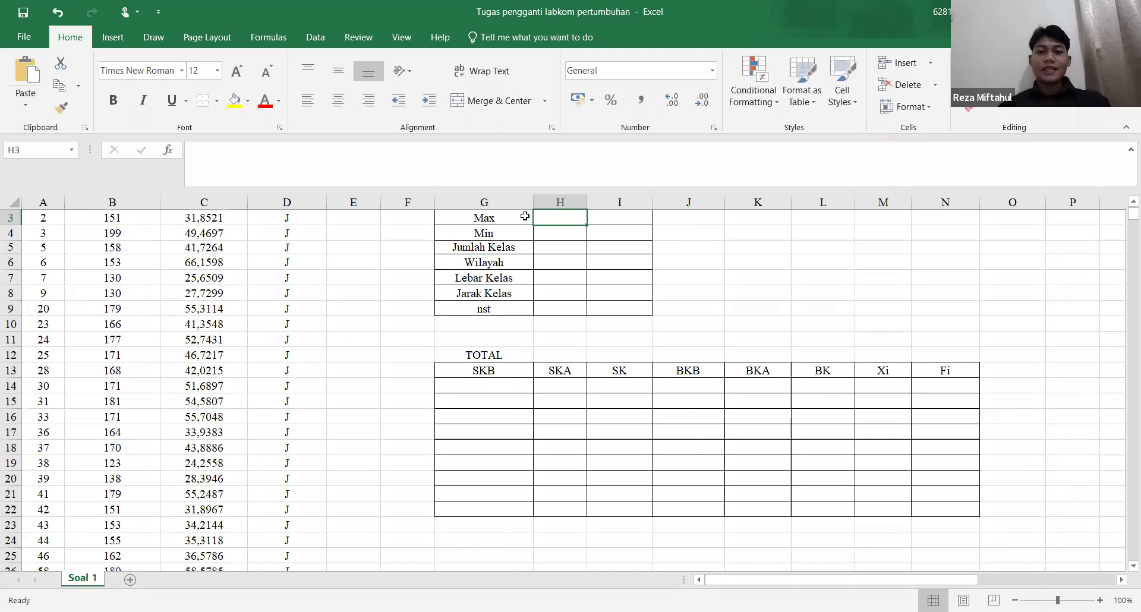
pyautogui.scroll(1, 606, 261)
pyautogui.click(613, 267)
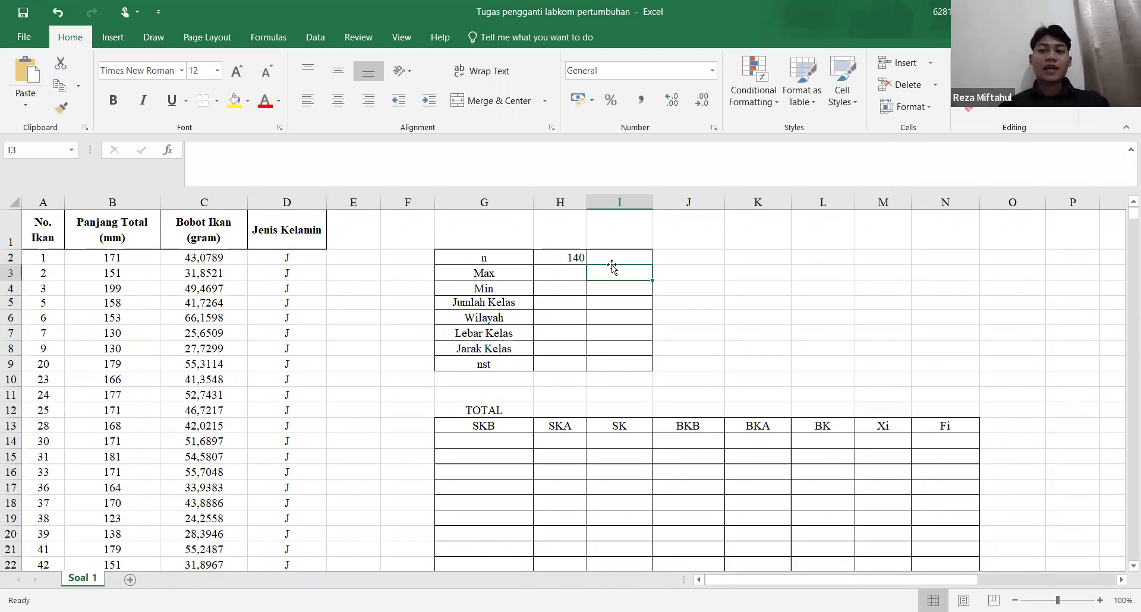
# Calculate the Max value in H3 from the total lengths with =MAX(B2:B141)
pyautogui.click(561, 273)
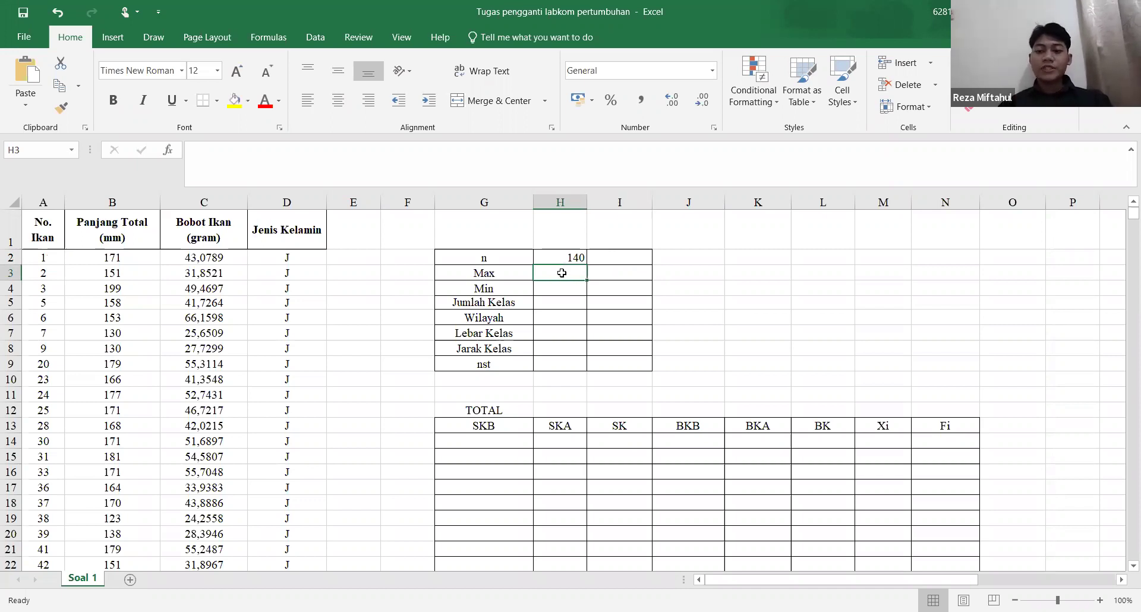
pyautogui.write('=')
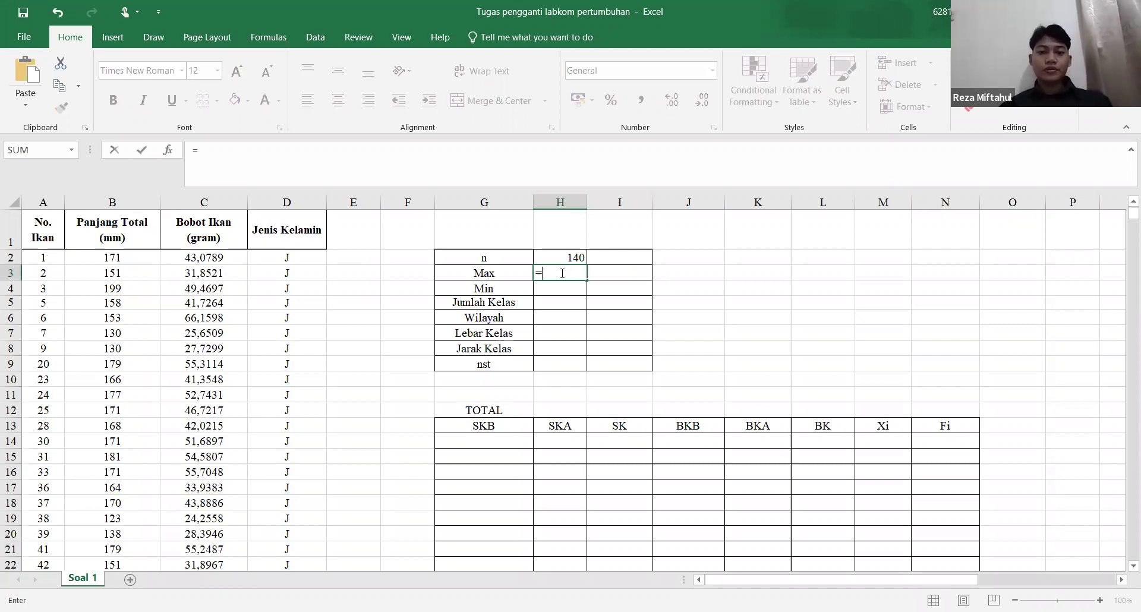
pyautogui.write('max(')
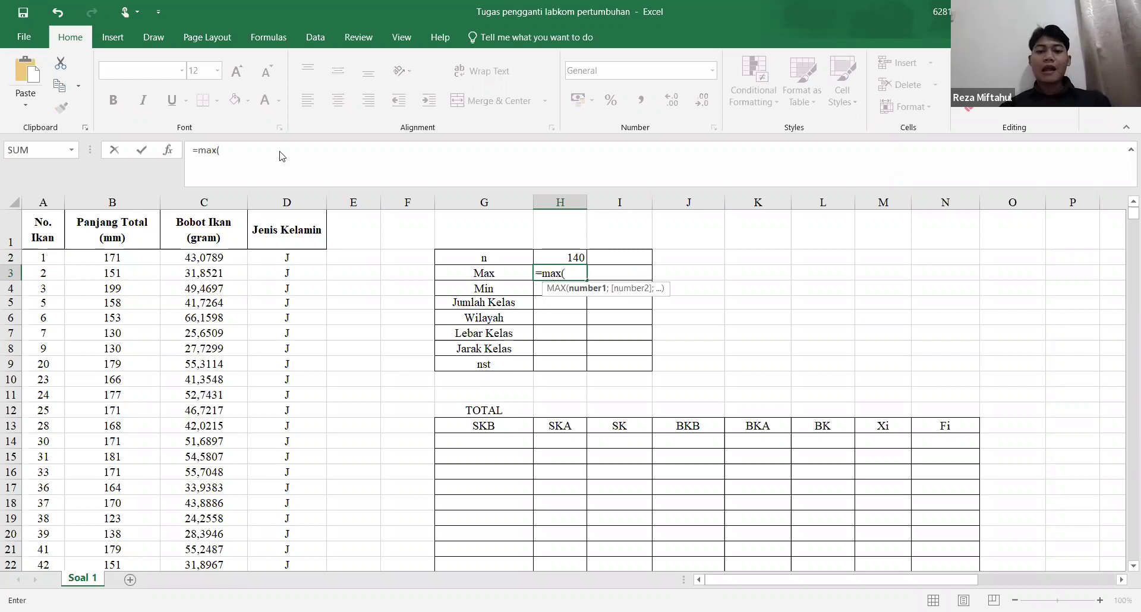
pyautogui.click(124, 257)
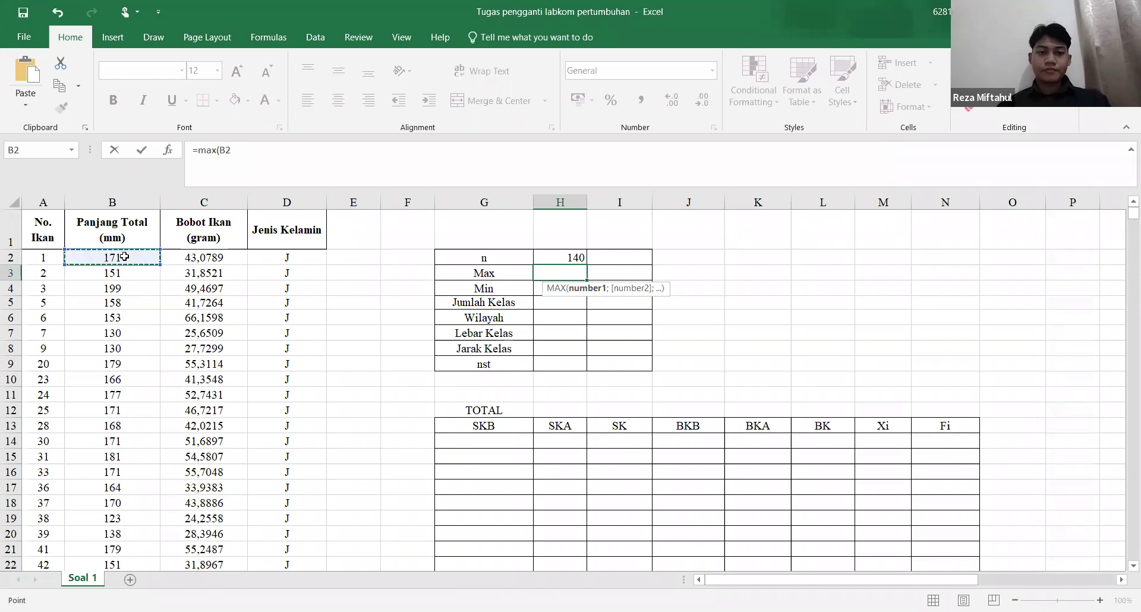
pyautogui.hotkey('ctrl', 'shift', 'Down')
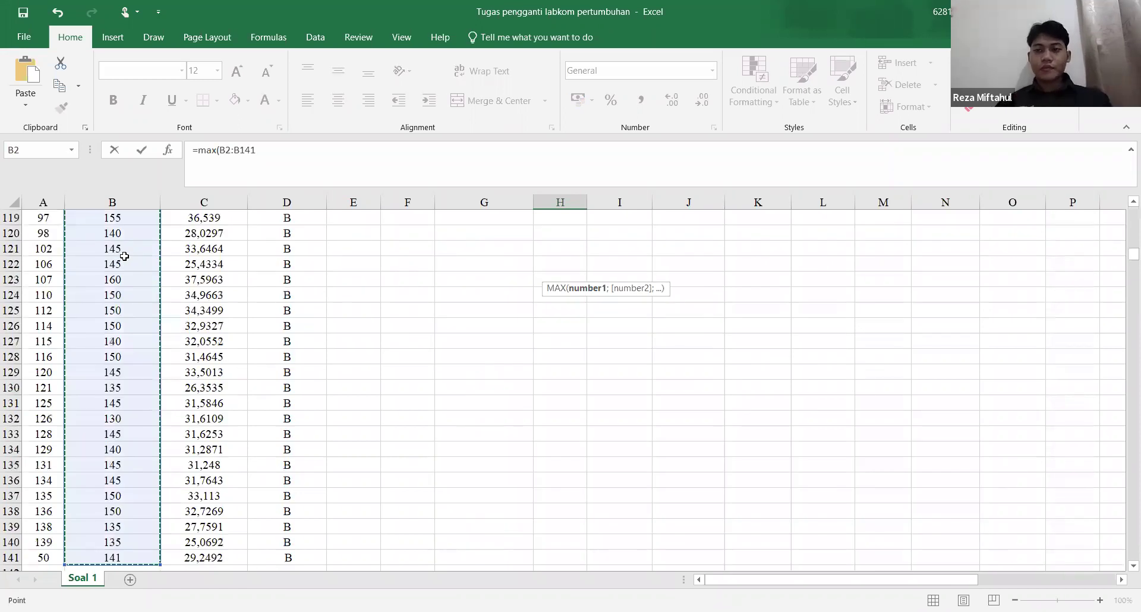
pyautogui.write(')')
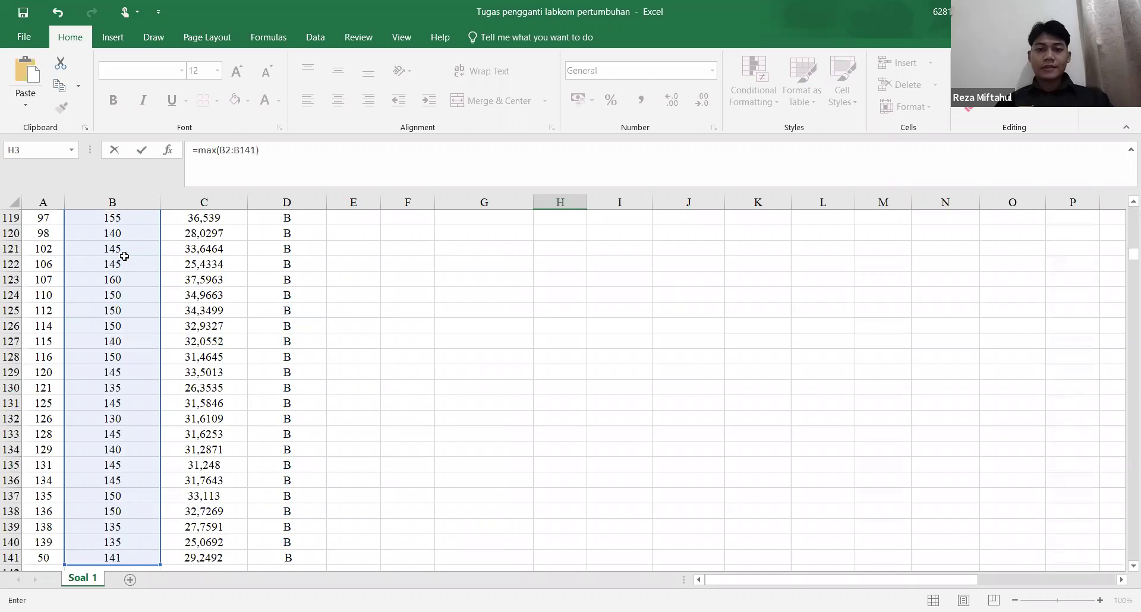
pyautogui.press('Return')
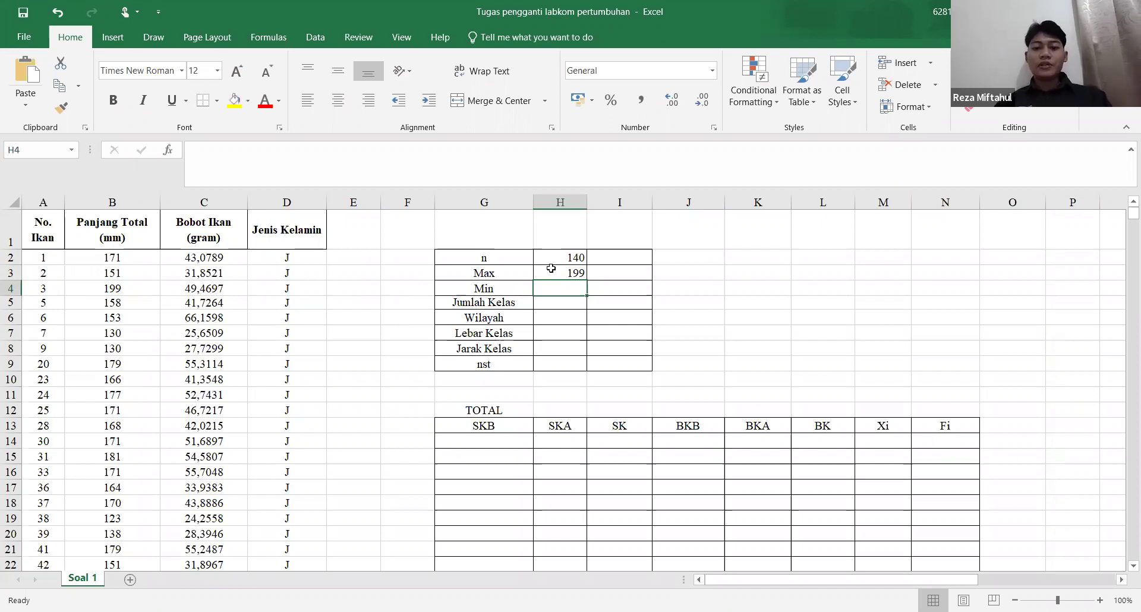
# Calculate the Min value in H4 from the total lengths with =MIN(B2:B141)
pyautogui.write('=')
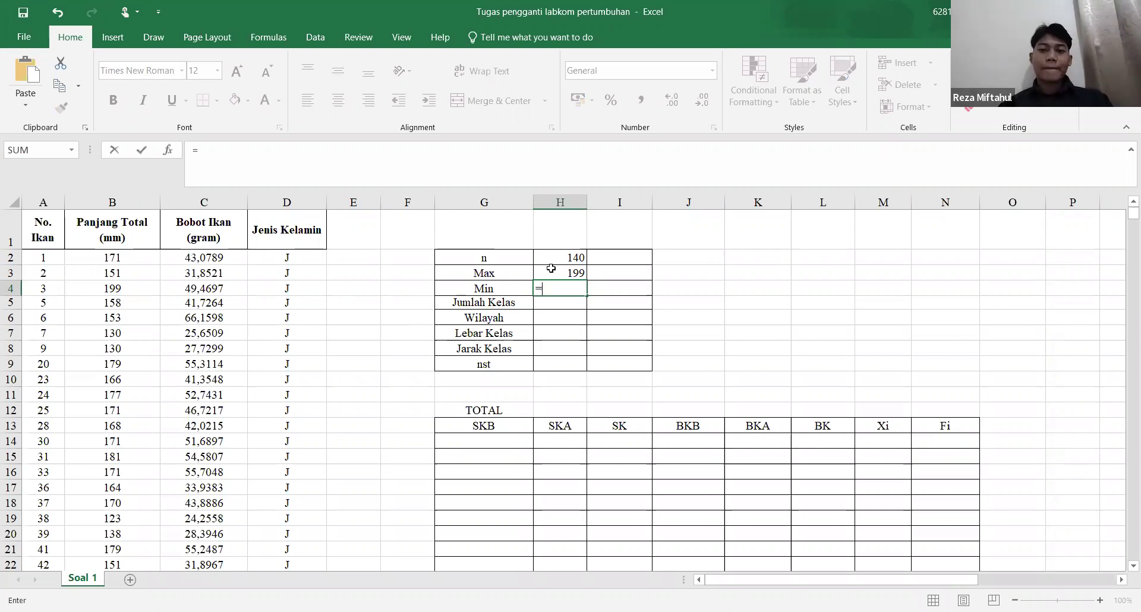
pyautogui.write('min(')
pyautogui.click(130, 259)
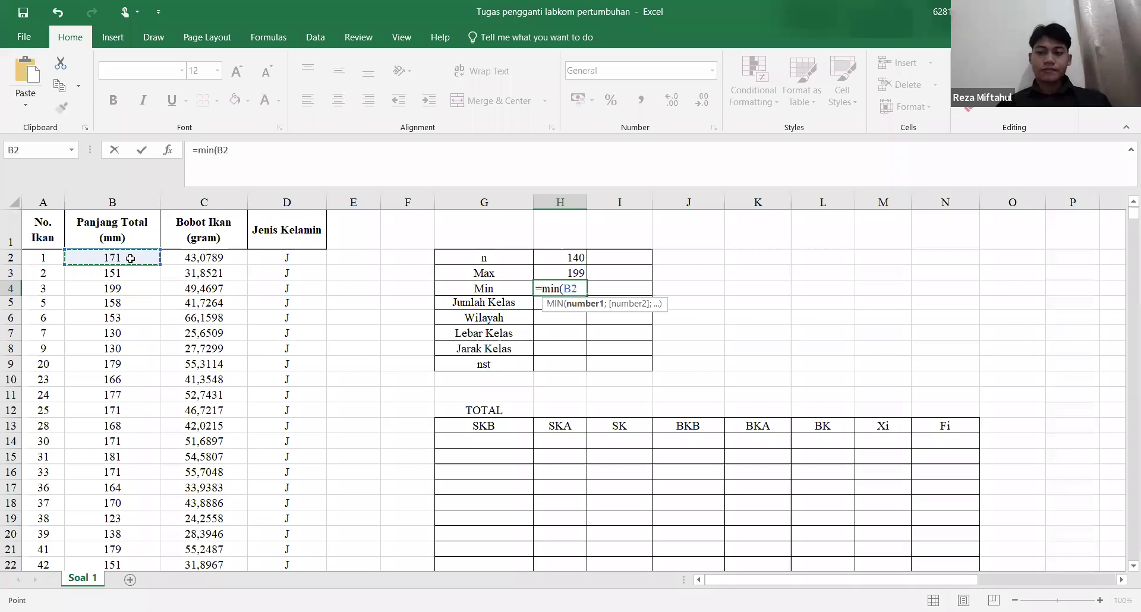
pyautogui.hotkey('ctrl', 'shift', 'Down')
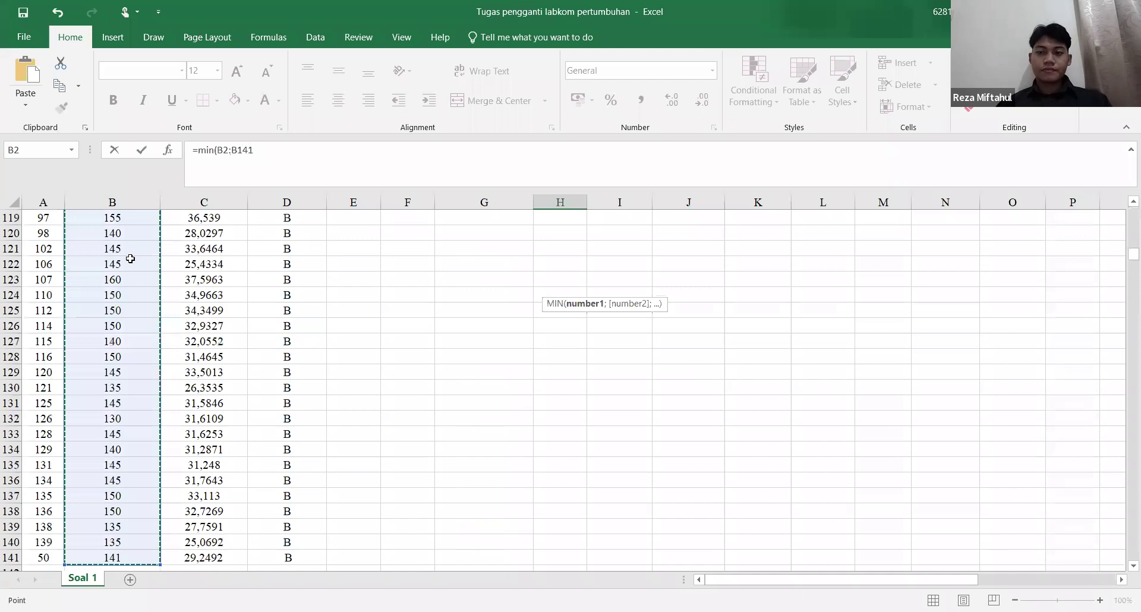
pyautogui.press('Return')
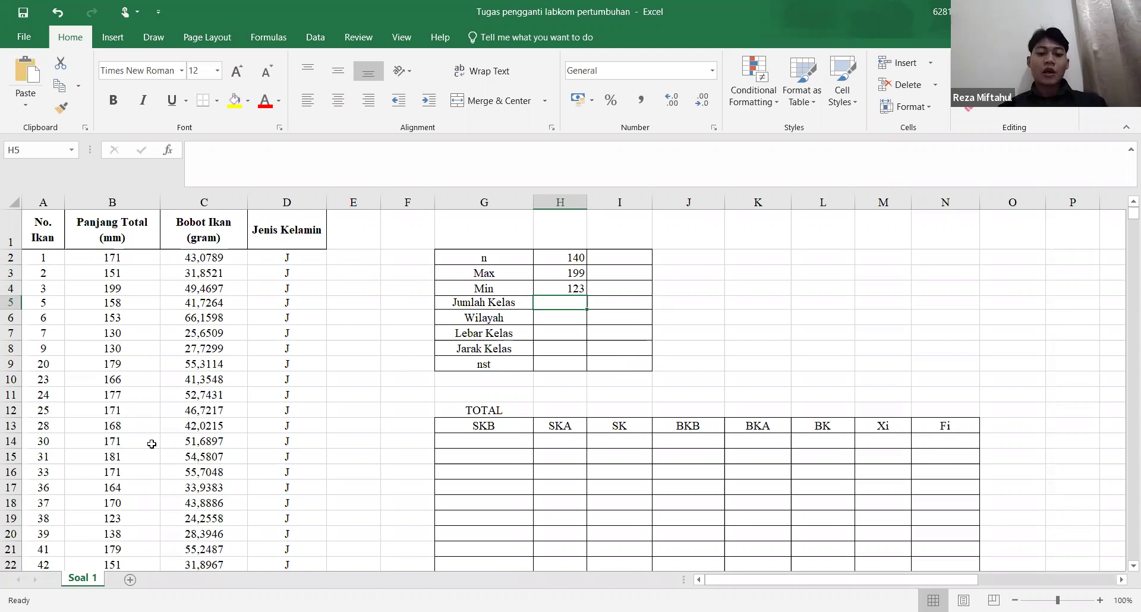
# Rename the Soal 1 worksheet as DFP
pyautogui.rightClick(78, 577)
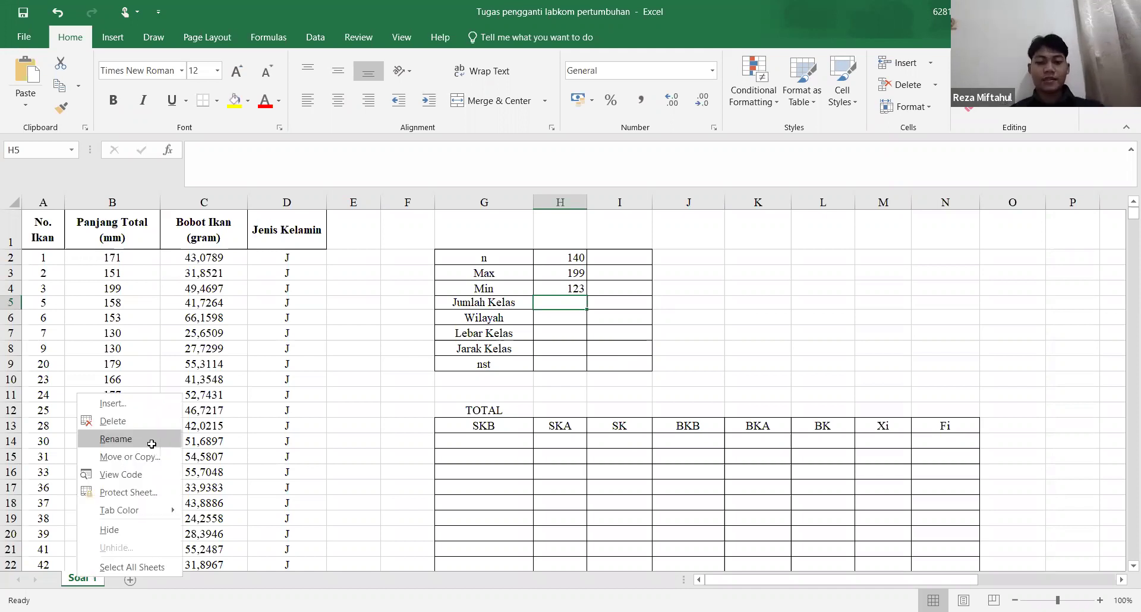
pyautogui.press('Return')
pyautogui.write('DFP')
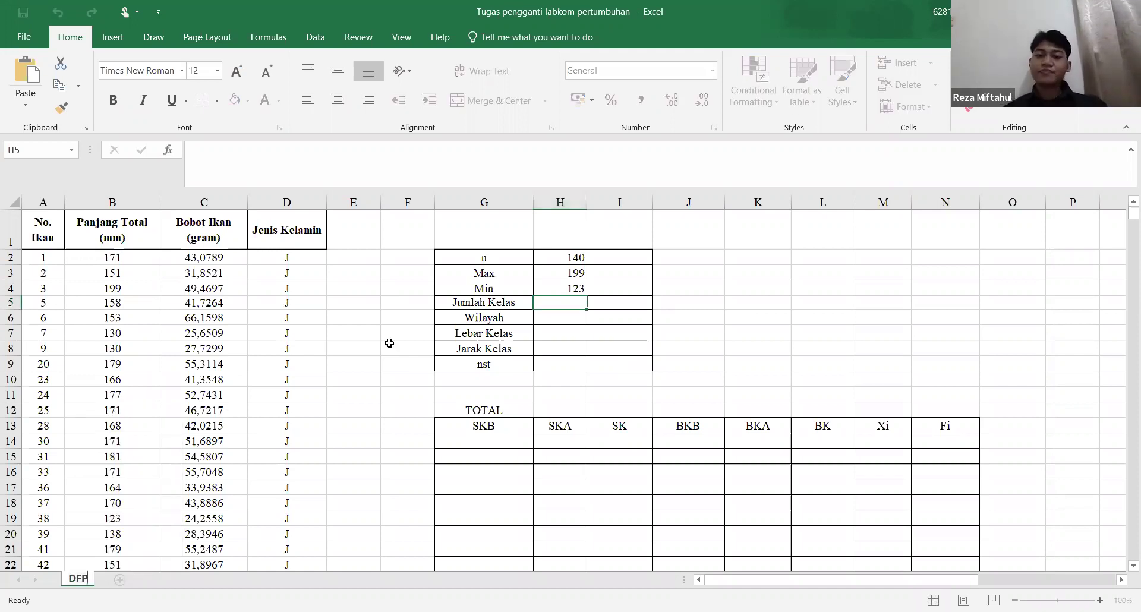
pyautogui.click(389, 343)
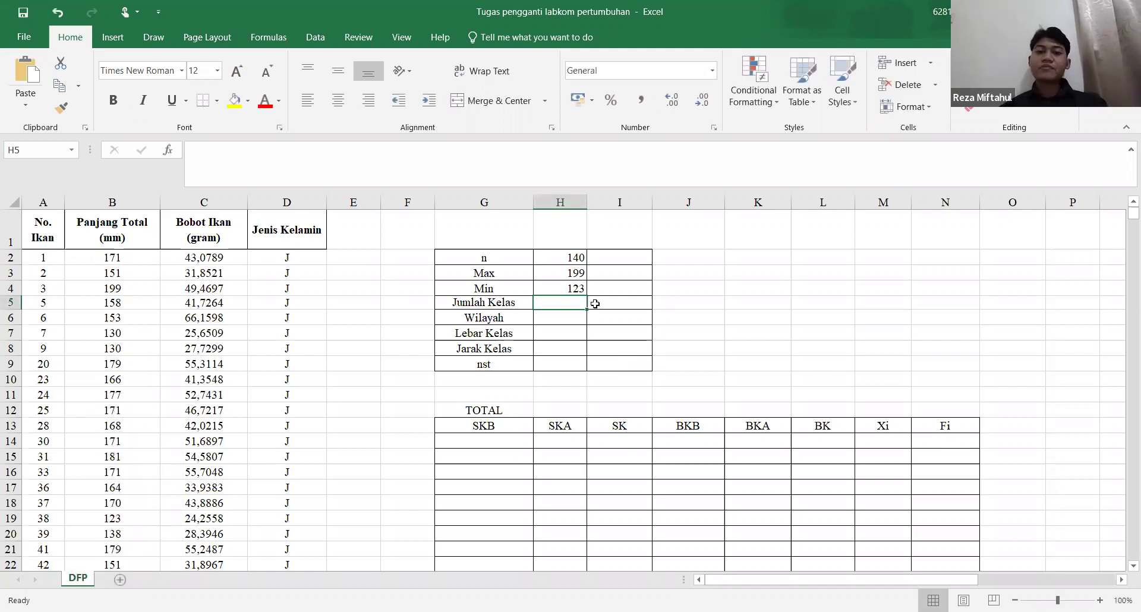
# Calculate Jumlah Kelas in H5 from the n value with =1+3,32*LOG(H2)
pyautogui.click(562, 304)
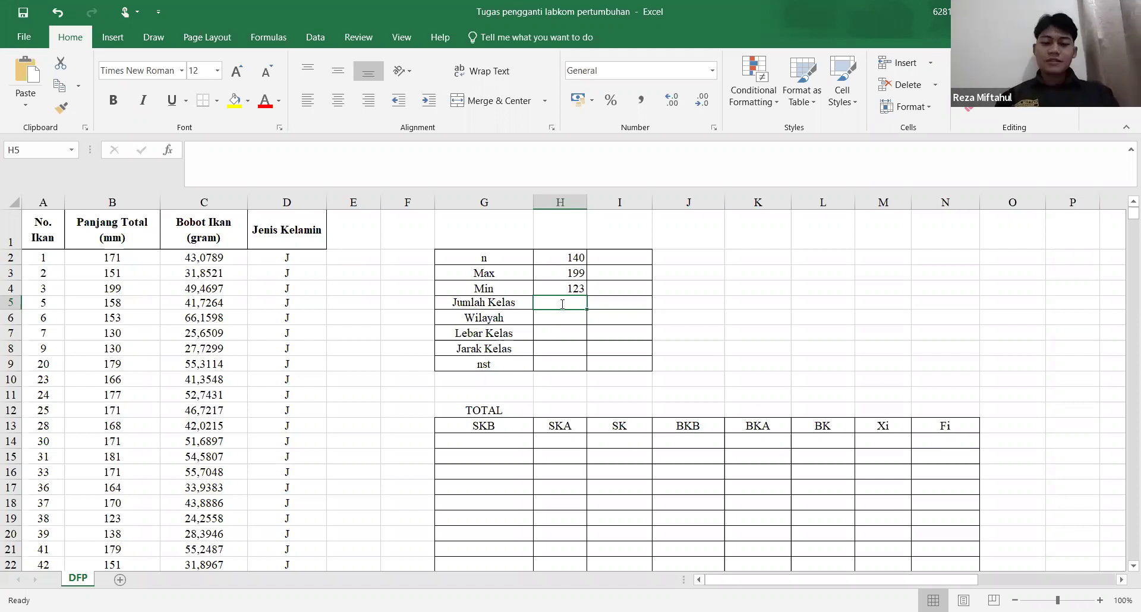
pyautogui.write('=')
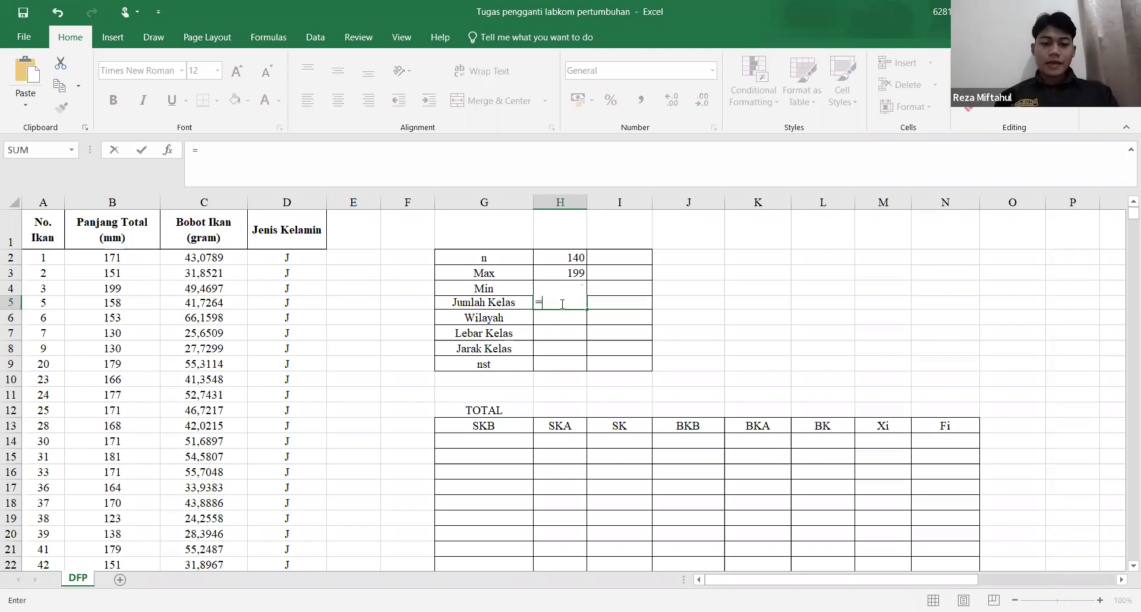
pyautogui.write('1+3,32')
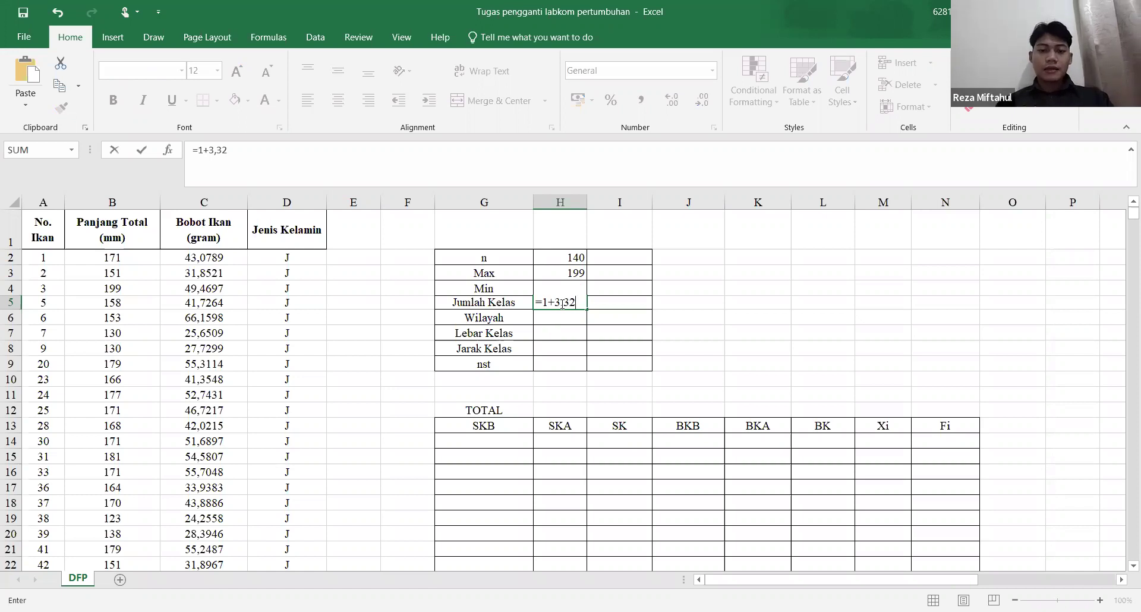
pyautogui.write('*')
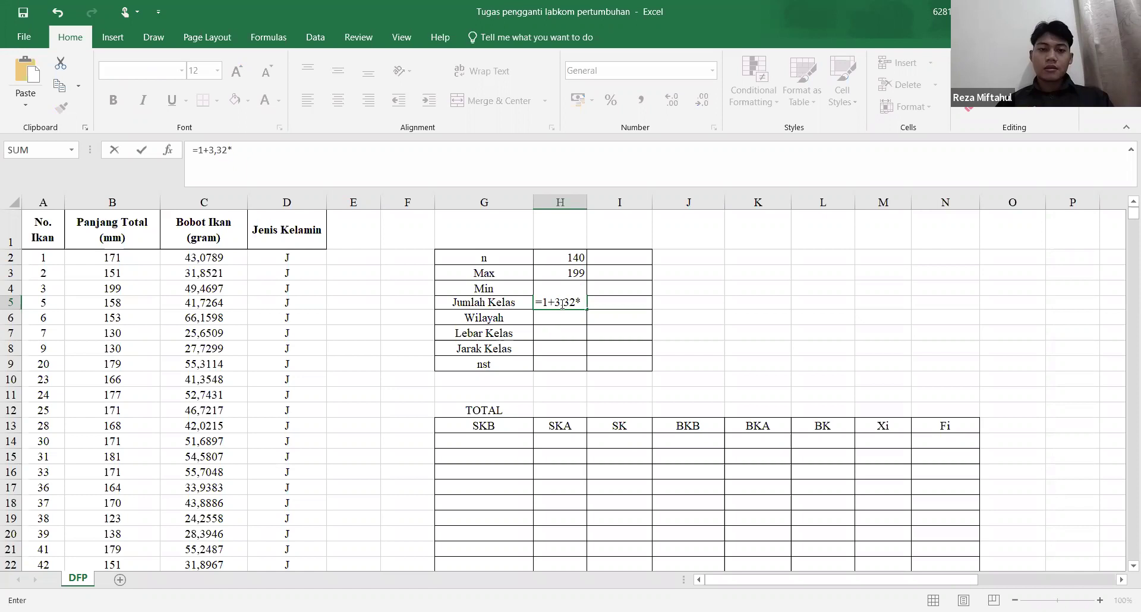
pyautogui.write('LOG(')
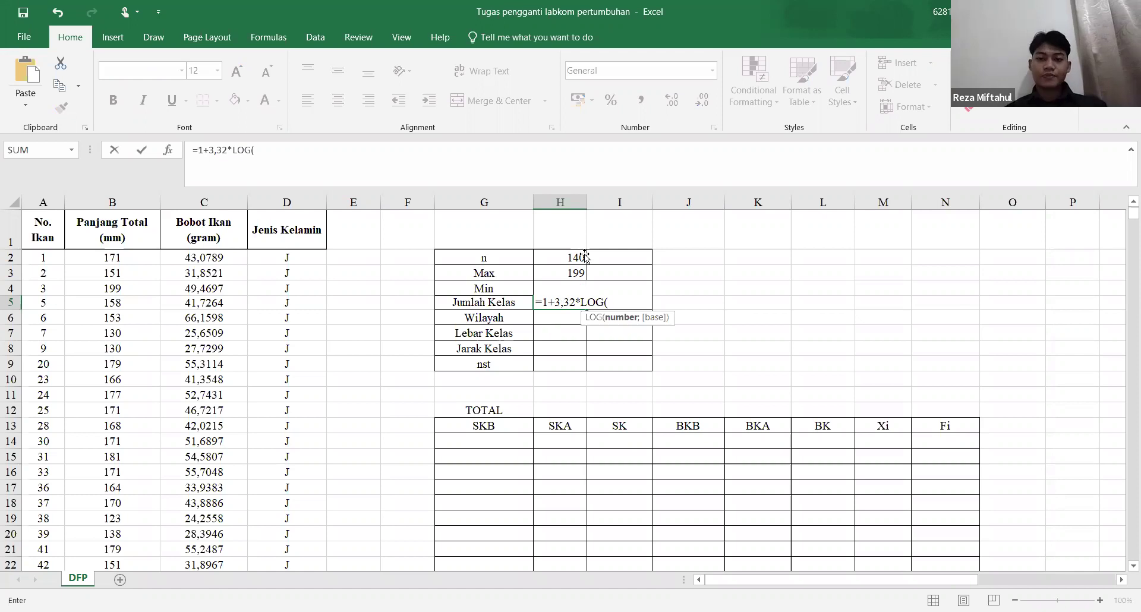
pyautogui.click(585, 256)
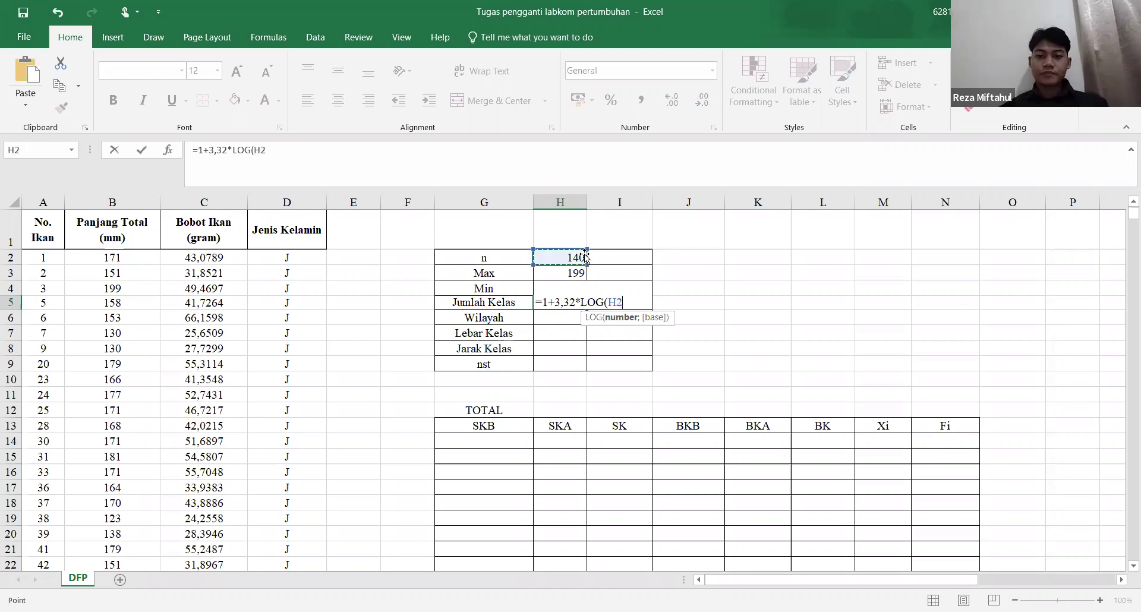
pyautogui.write(')')
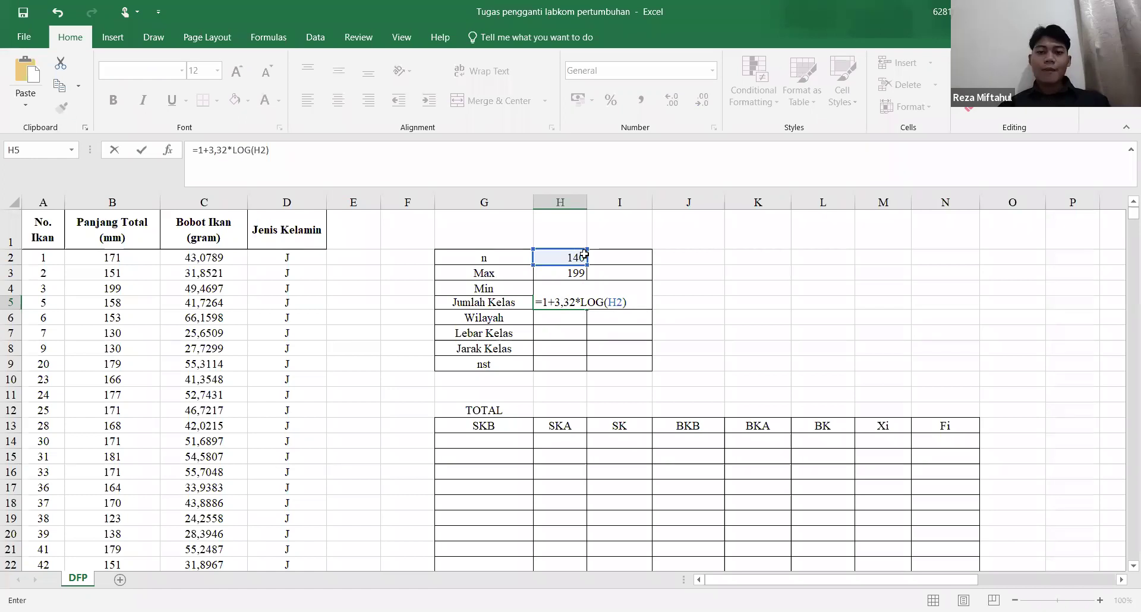
pyautogui.press('Return')
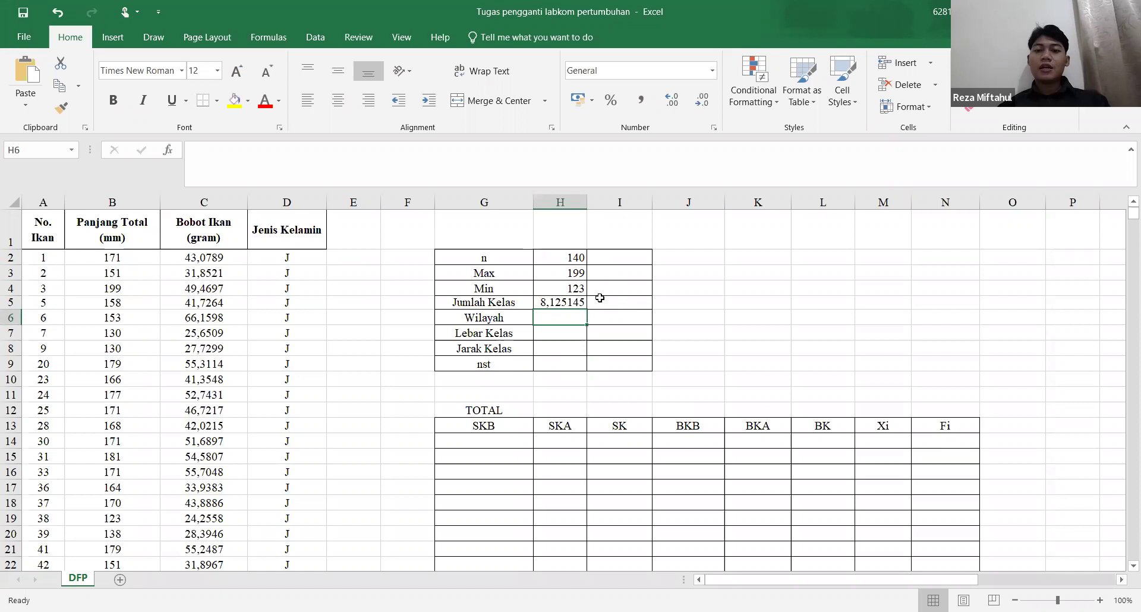
# Reduce the displayed precision of the Jumlah Kelas result in H5 to four decimal places
pyautogui.click(573, 300)
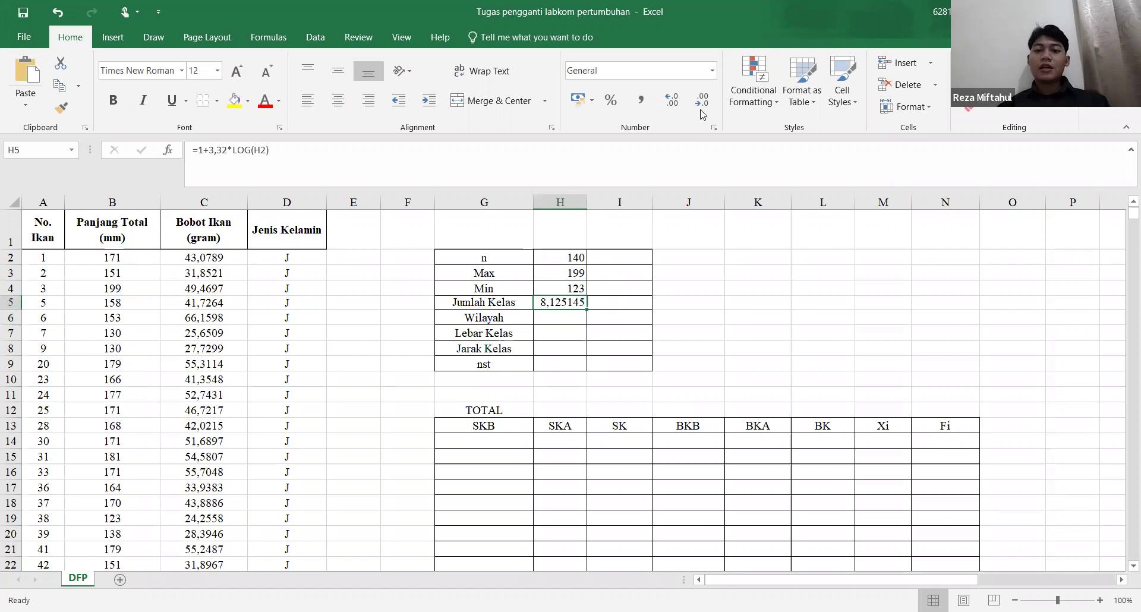
pyautogui.press('F2')
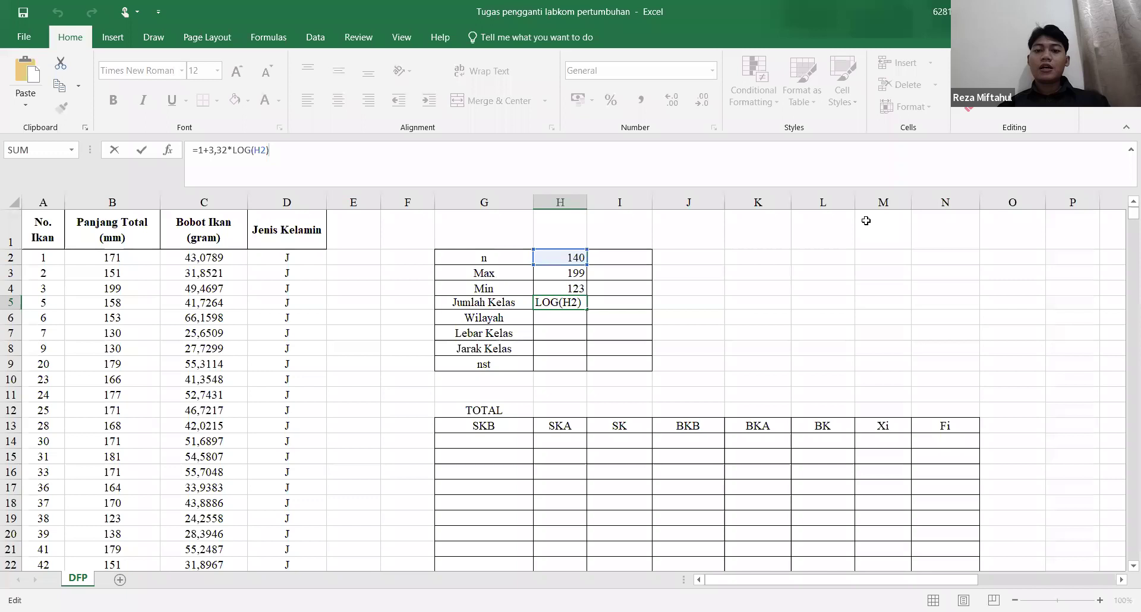
pyautogui.click(688, 229)
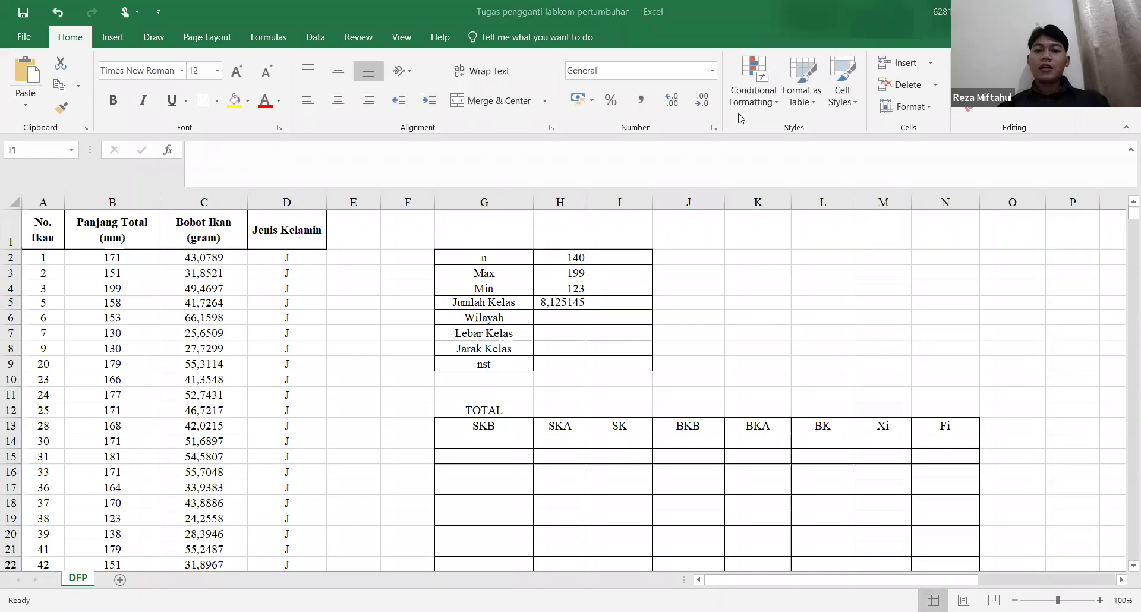
pyautogui.press('Left')
pyautogui.press('Left')
pyautogui.press('Down')
pyautogui.press('Down')
pyautogui.press('Down')
pyautogui.press('Down')
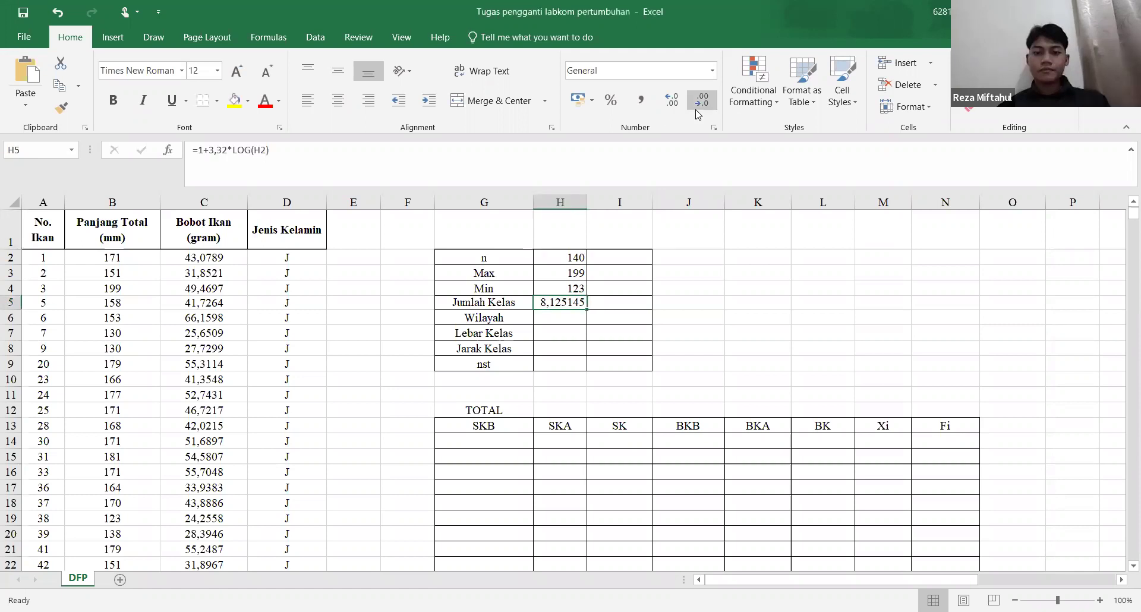
pyautogui.click(699, 107)
pyautogui.click(699, 107)
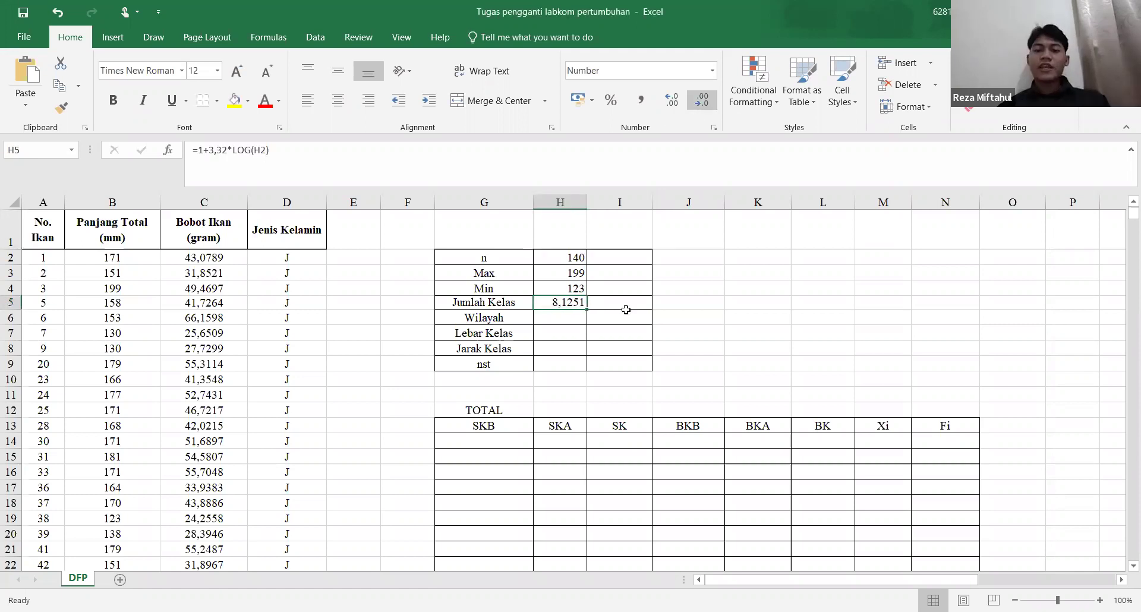
# Enter the rounded-up number of classes, 9, in I5 beside the Jumlah Kelas result
pyautogui.click(607, 301)
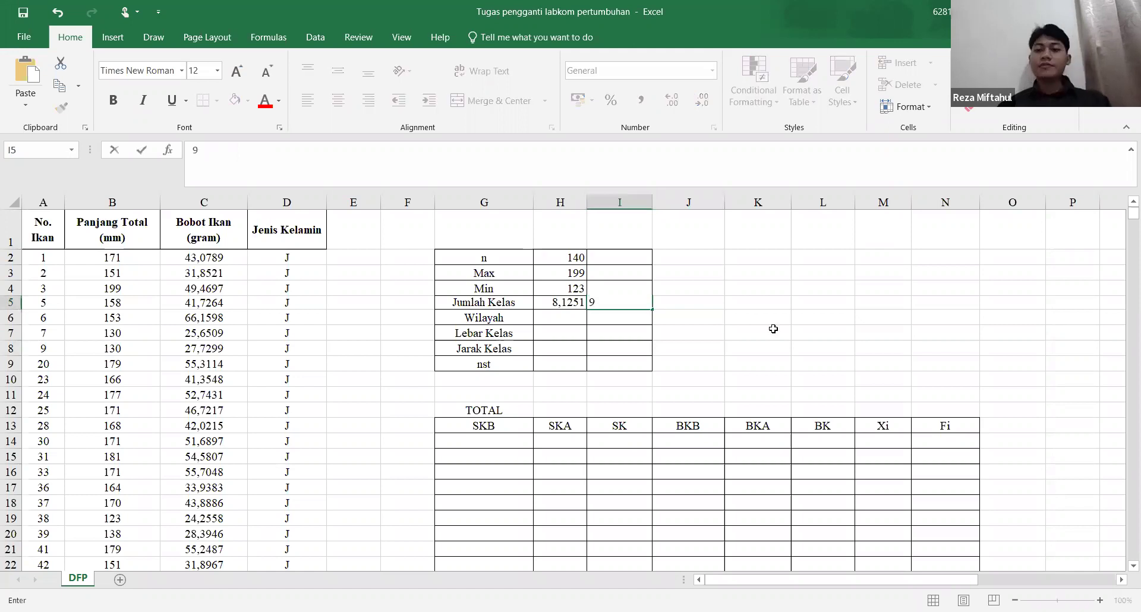
pyautogui.write('9')
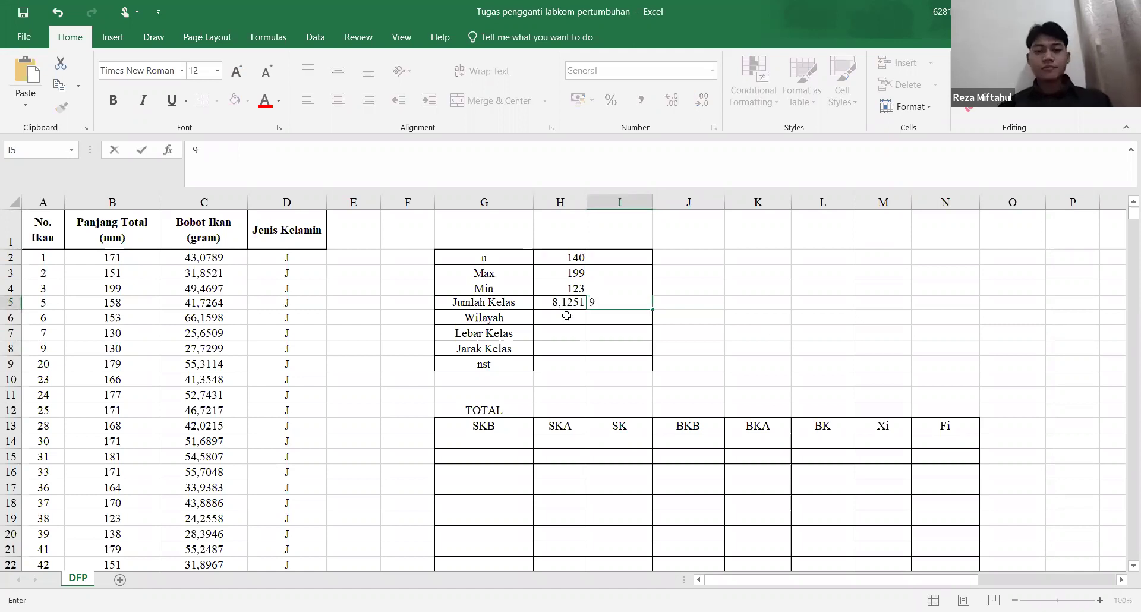
pyautogui.press('Down')
pyautogui.press('Down')
pyautogui.press('Right')
pyautogui.press('Right')
# Calculate Wilayah in H6 by subtracting the Min from the Max with =H3-H4
pyautogui.click(566, 316)
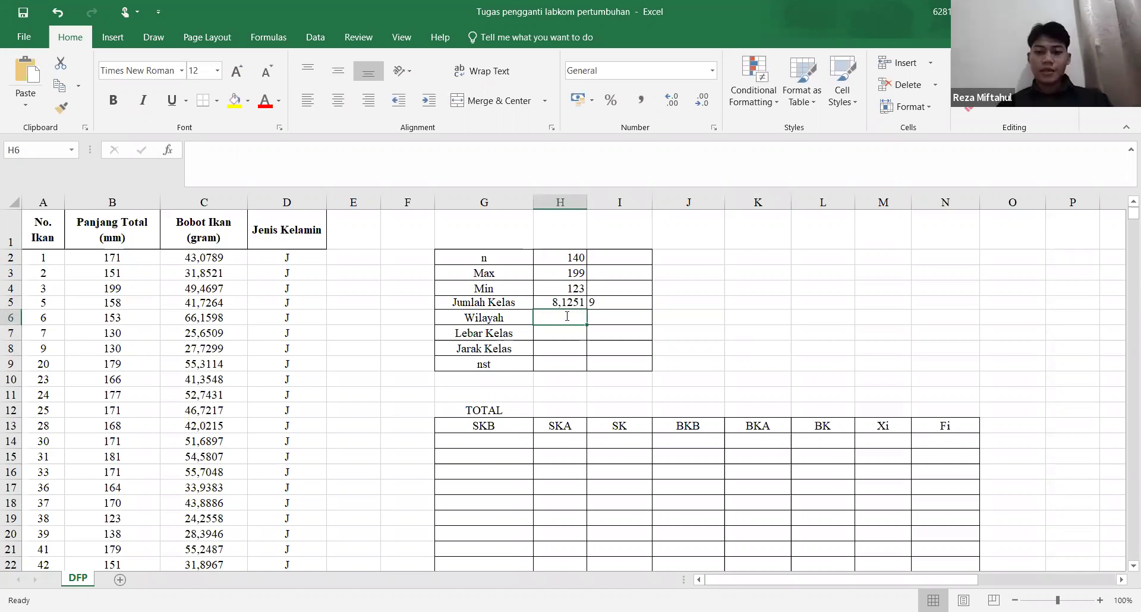
pyautogui.write('=')
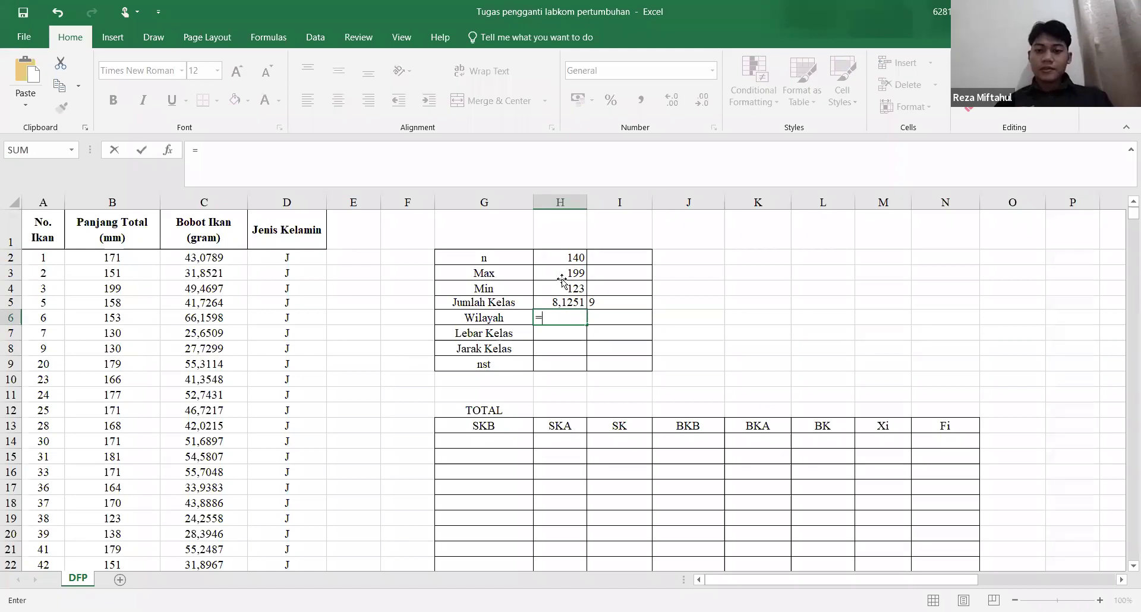
pyautogui.click(562, 274)
pyautogui.write('-')
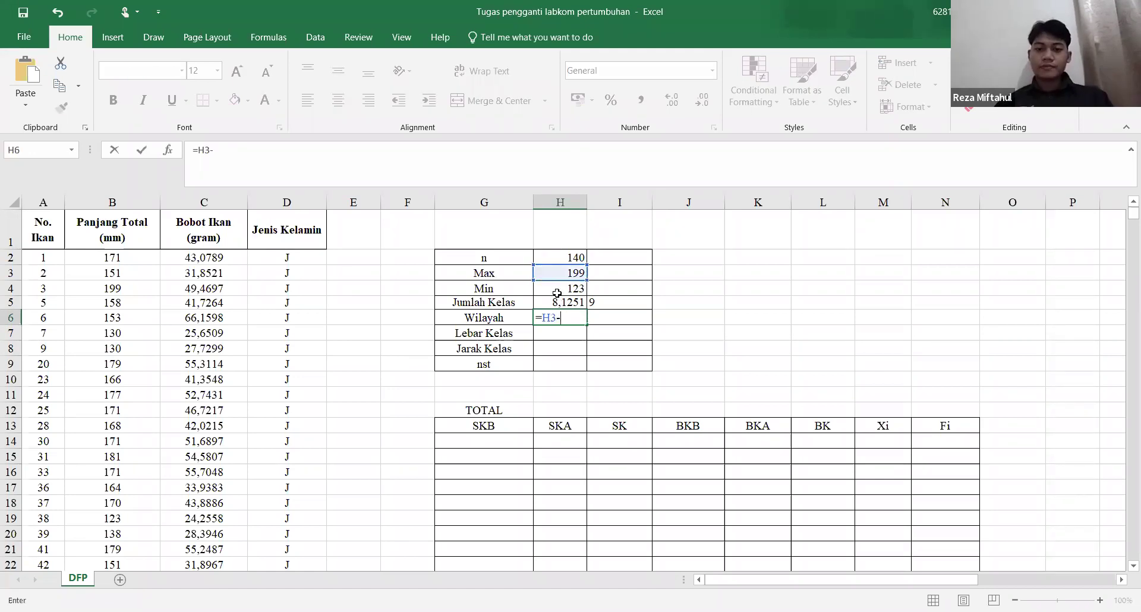
pyautogui.click(556, 291)
pyautogui.press('Return')
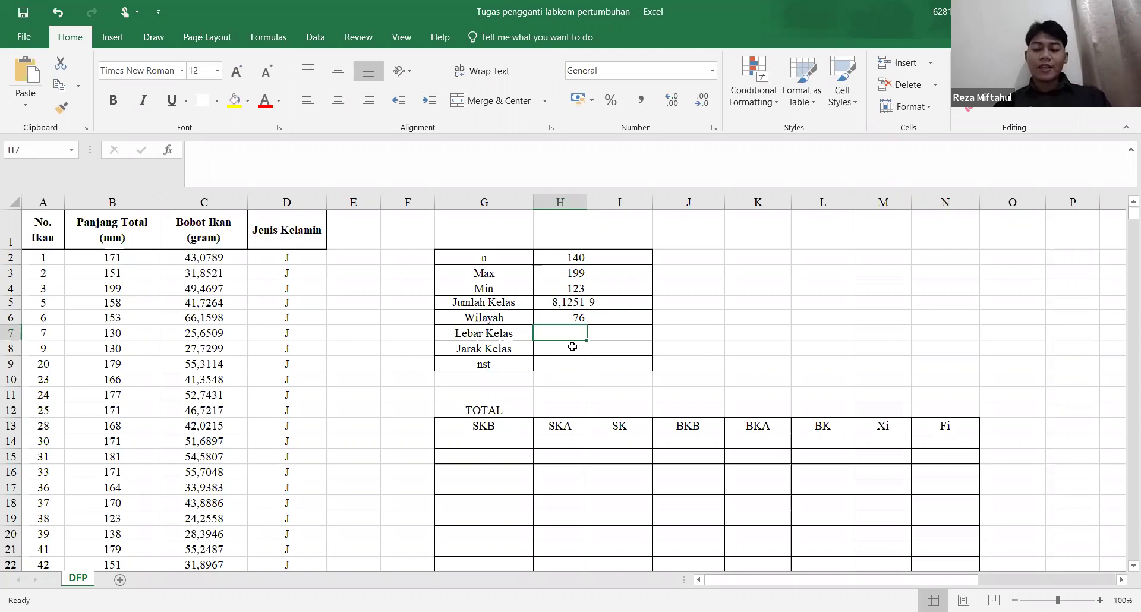
# Calculate Lebar Kelas in H7 by dividing Wilayah by the rounded number of classes with =H6/I5
pyautogui.write('=')
pyautogui.click(555, 318)
pyautogui.write('/')
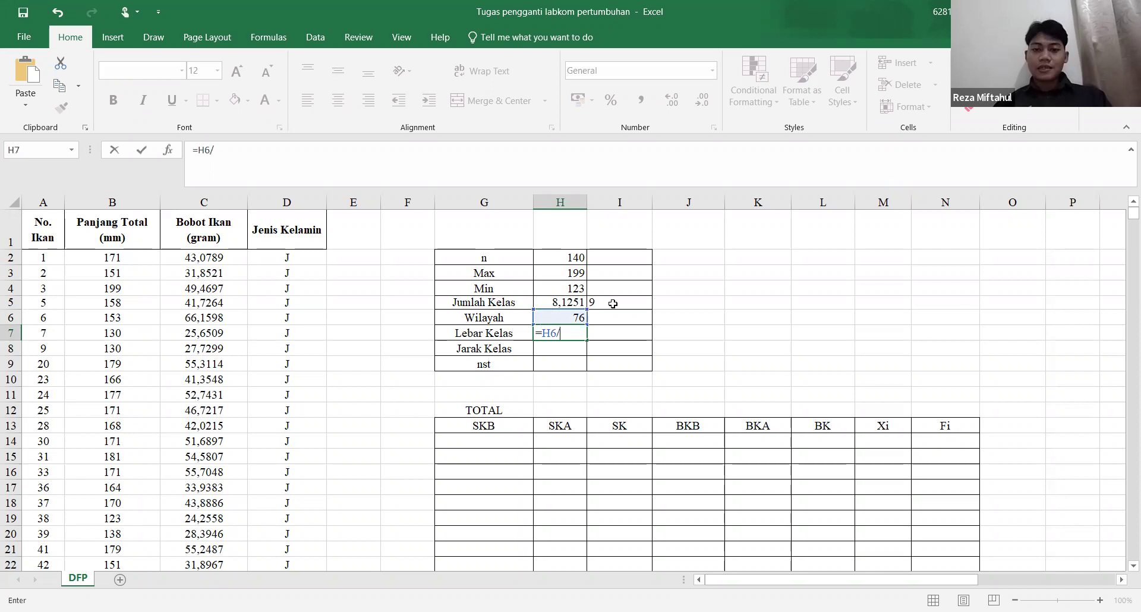
pyautogui.click(613, 303)
pyautogui.press('Return')
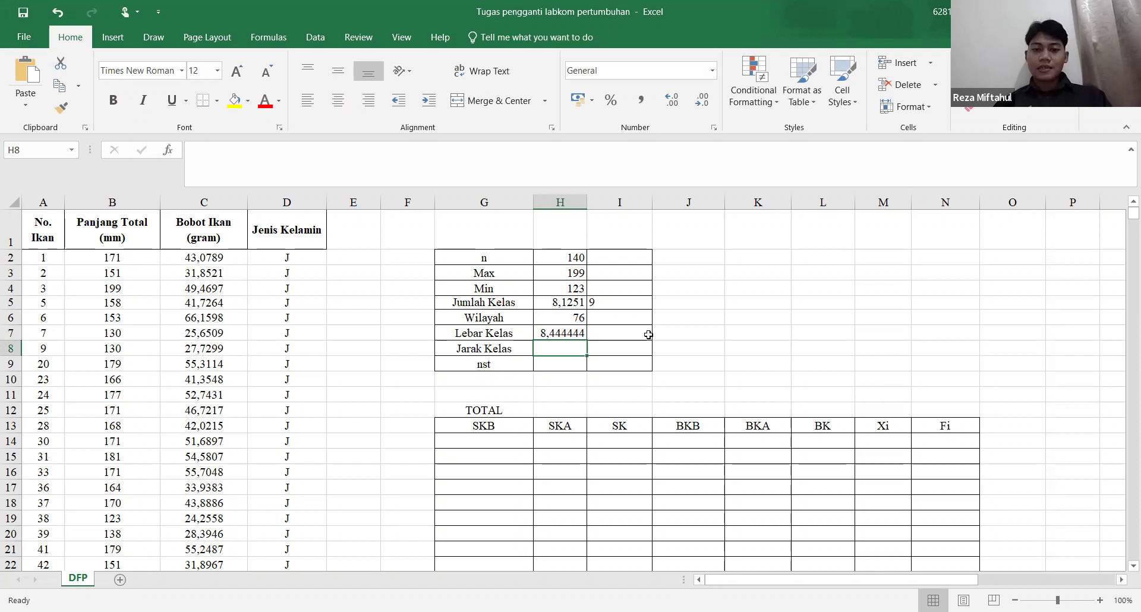
# Enter the rounded class width, 8, in I7 beside the Lebar Kelas result
pyautogui.click(648, 335)
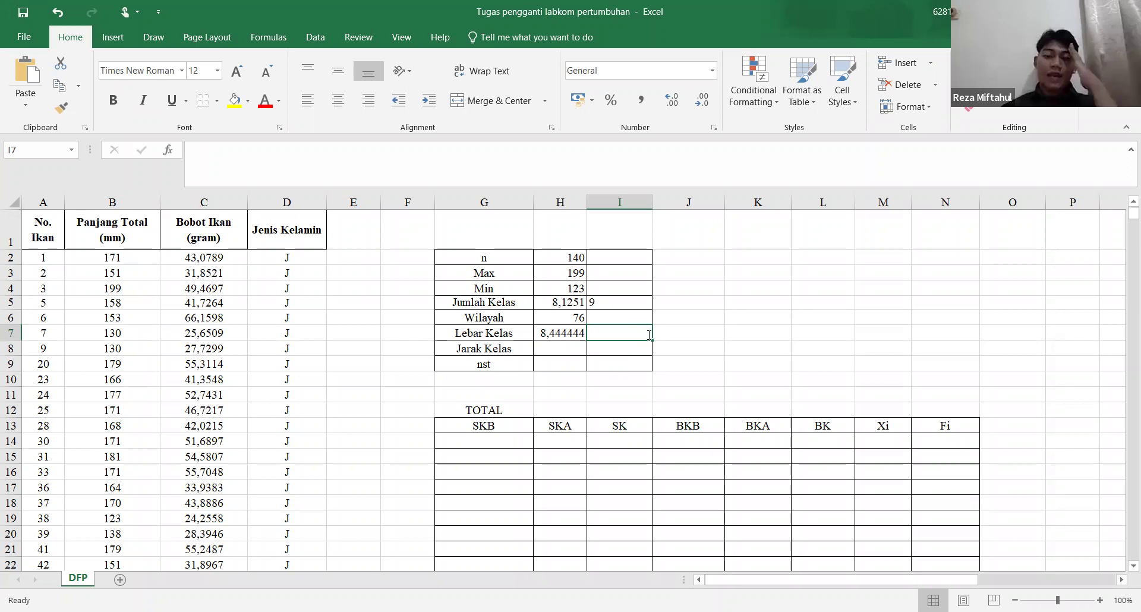
pyautogui.write('8')
pyautogui.press('Return')
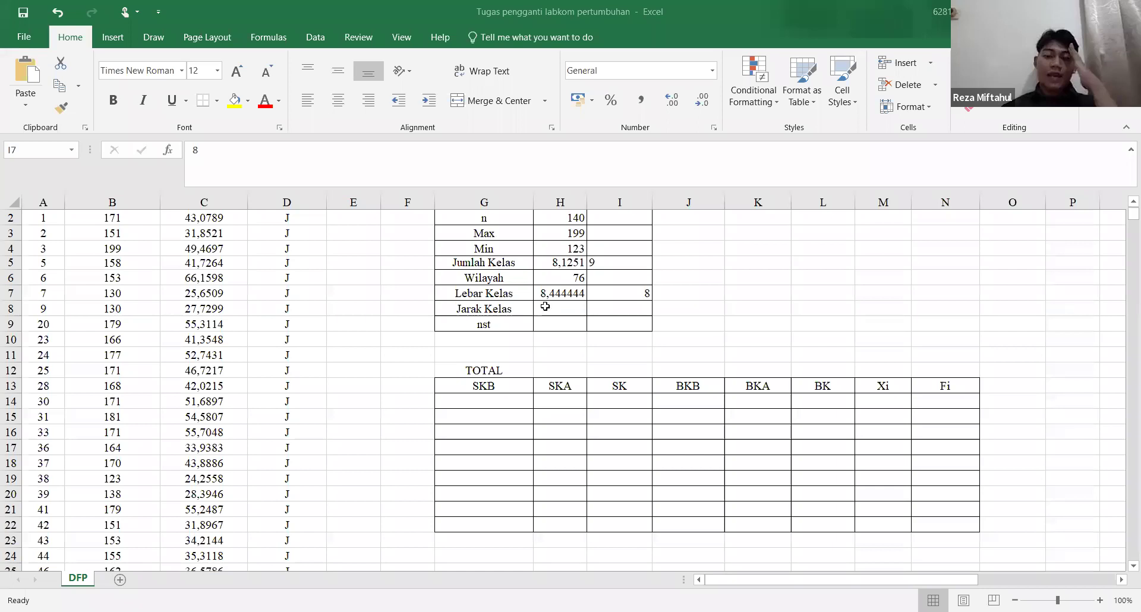
# Enter 1 as the nst value in H9
pyautogui.click(545, 307)
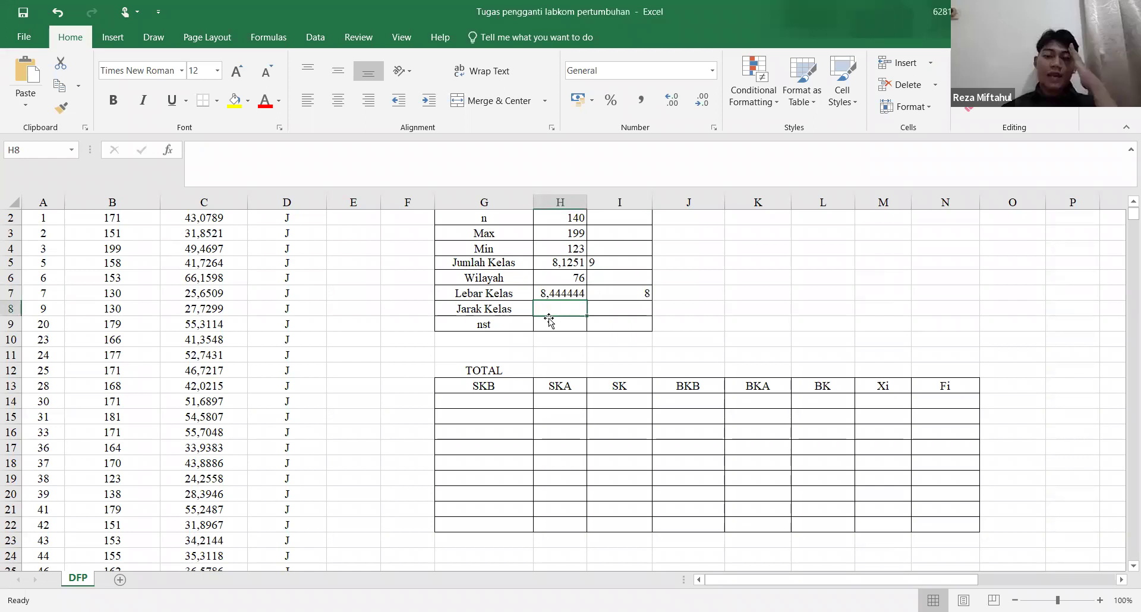
pyautogui.press('Down')
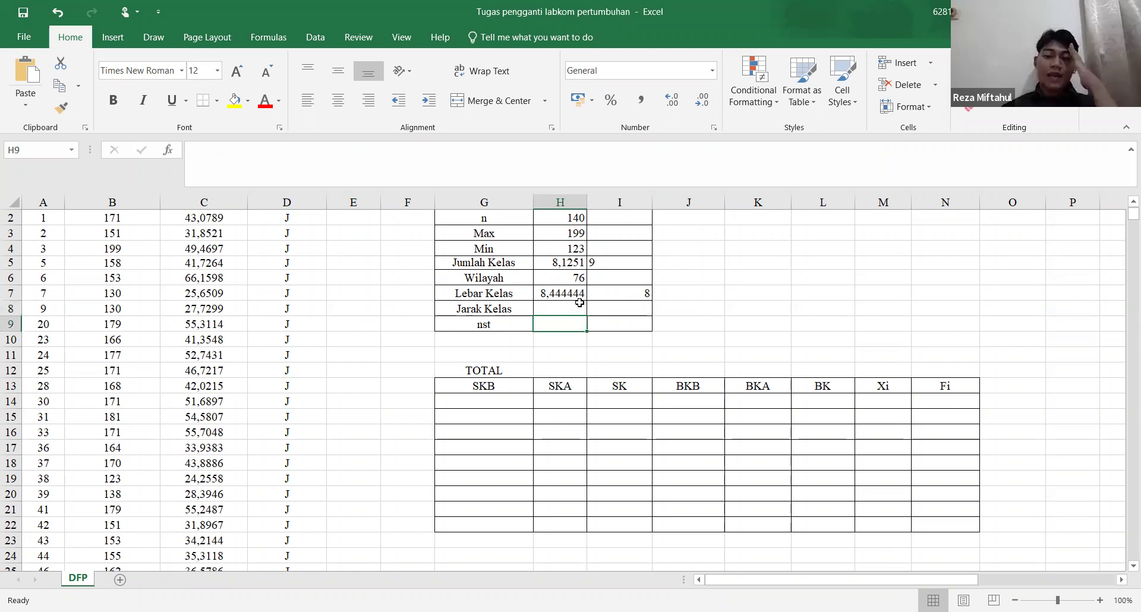
pyautogui.write('1')
# Calculate Jarak Kelas in H8 by adding 1 to the rounded class width with =I7+1
pyautogui.click(580, 303)
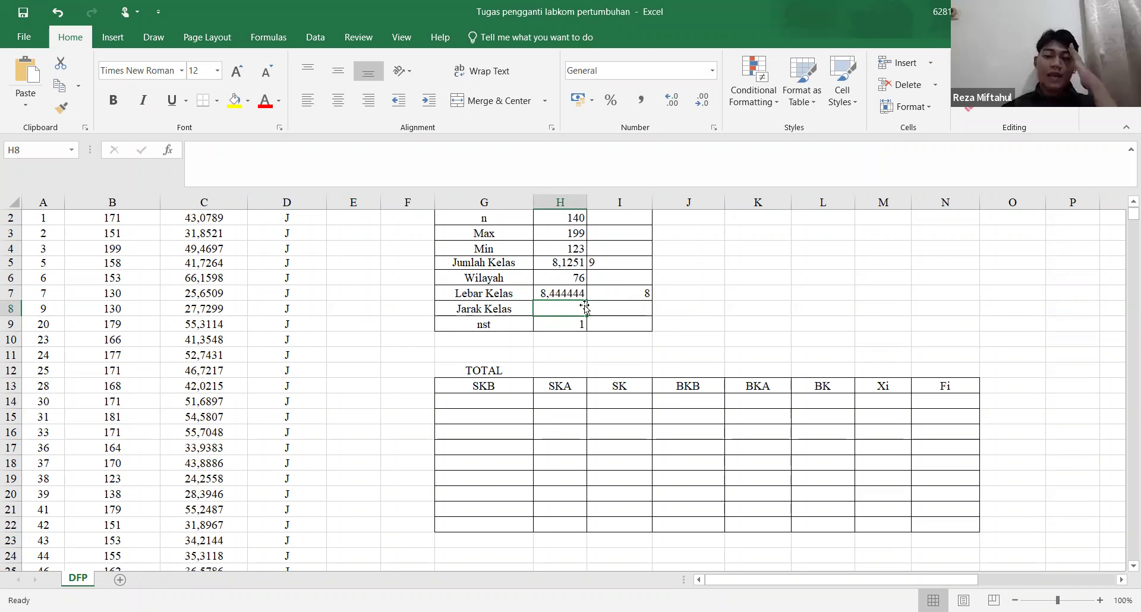
pyautogui.write('=')
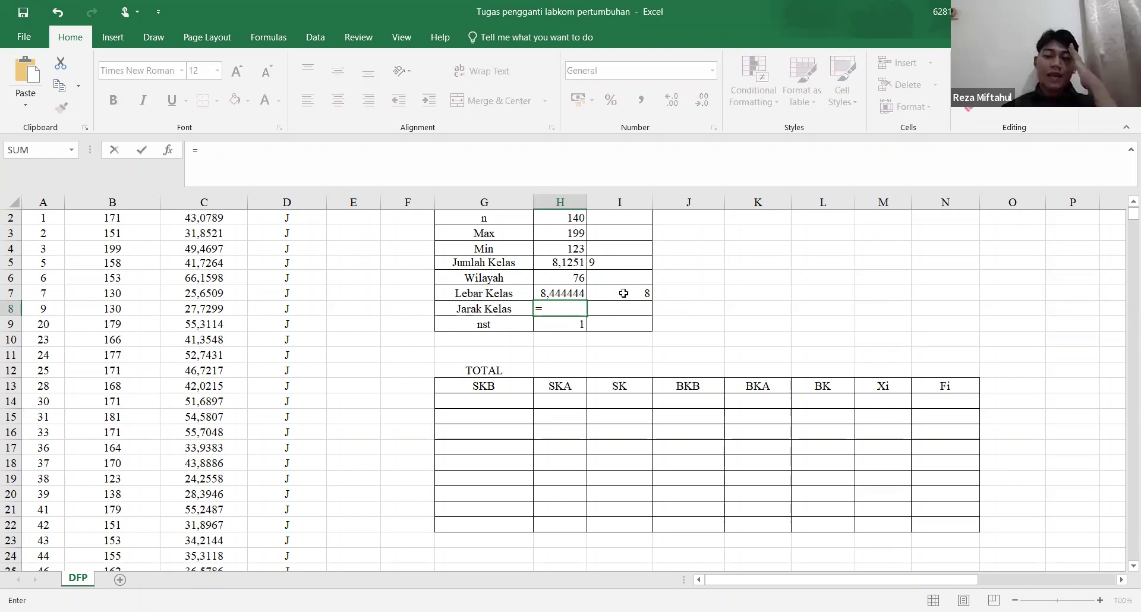
pyautogui.click(623, 293)
pyautogui.write('+')
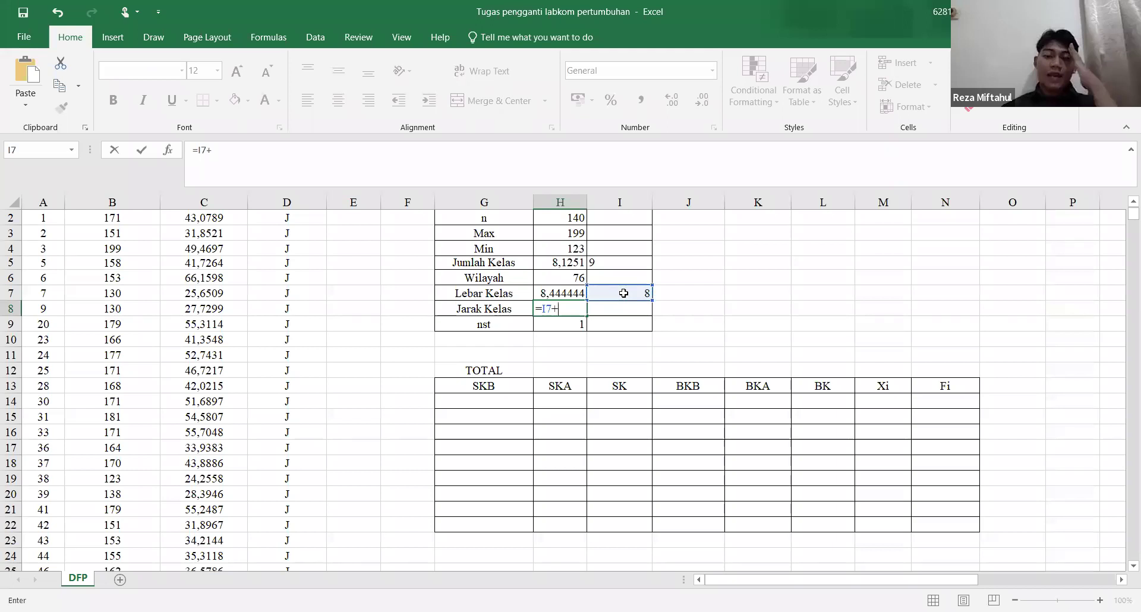
pyautogui.write('1')
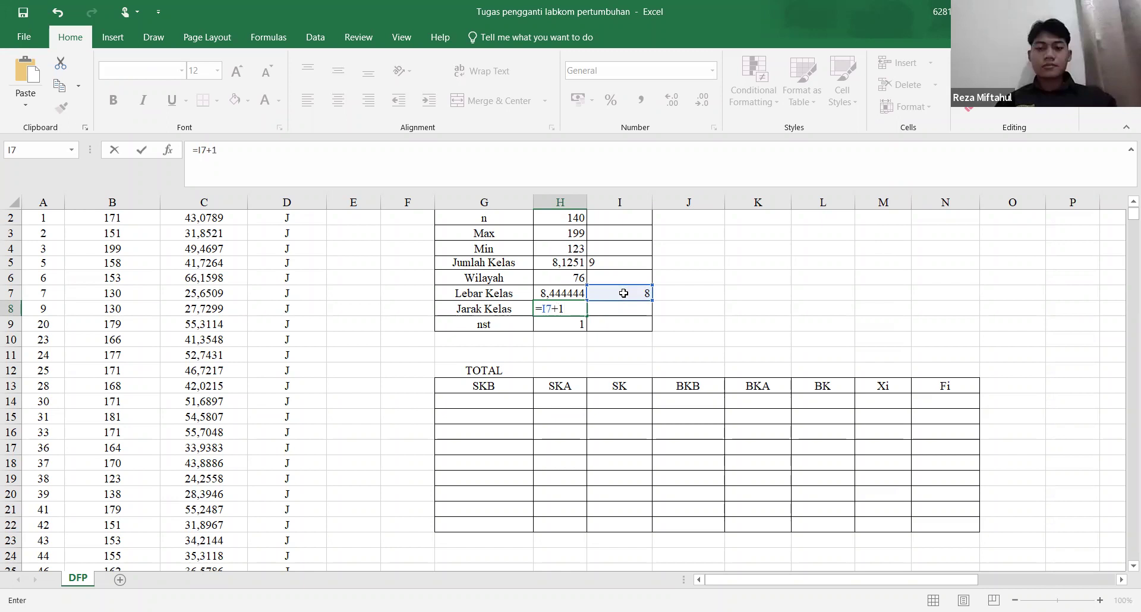
pyautogui.press('Return')
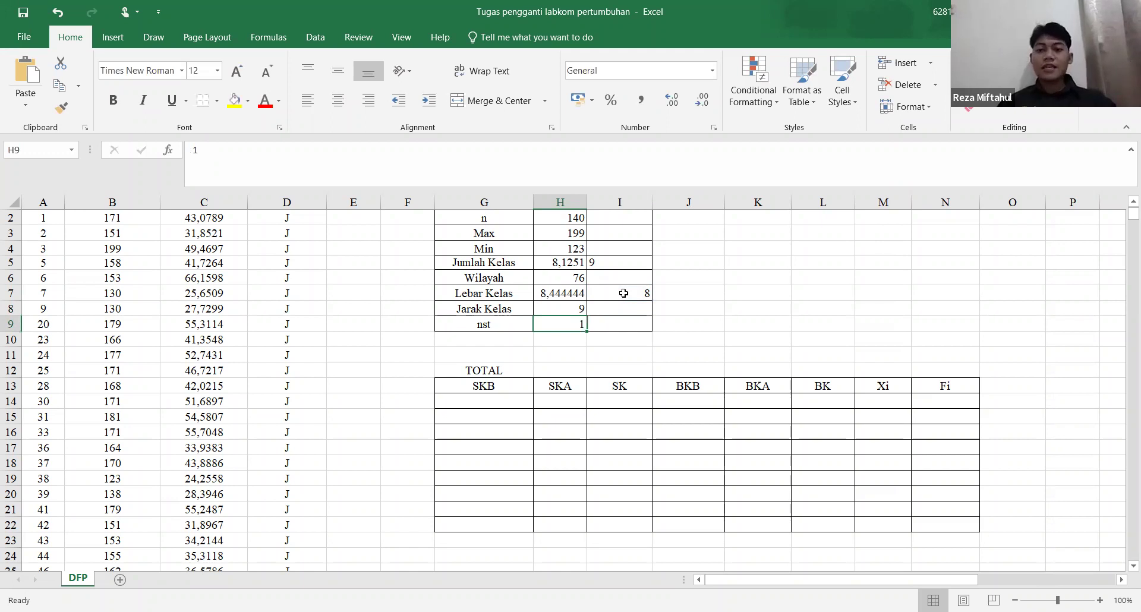
pyautogui.moveTo(482, 401); pyautogui.dragTo(487, 541)
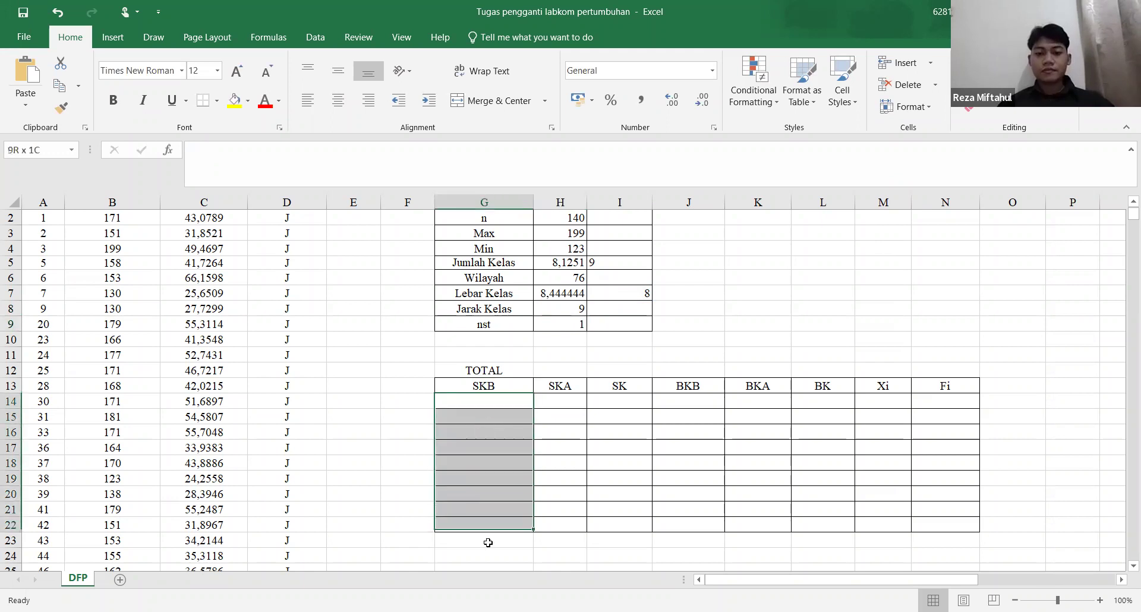
pyautogui.click(362, 432)
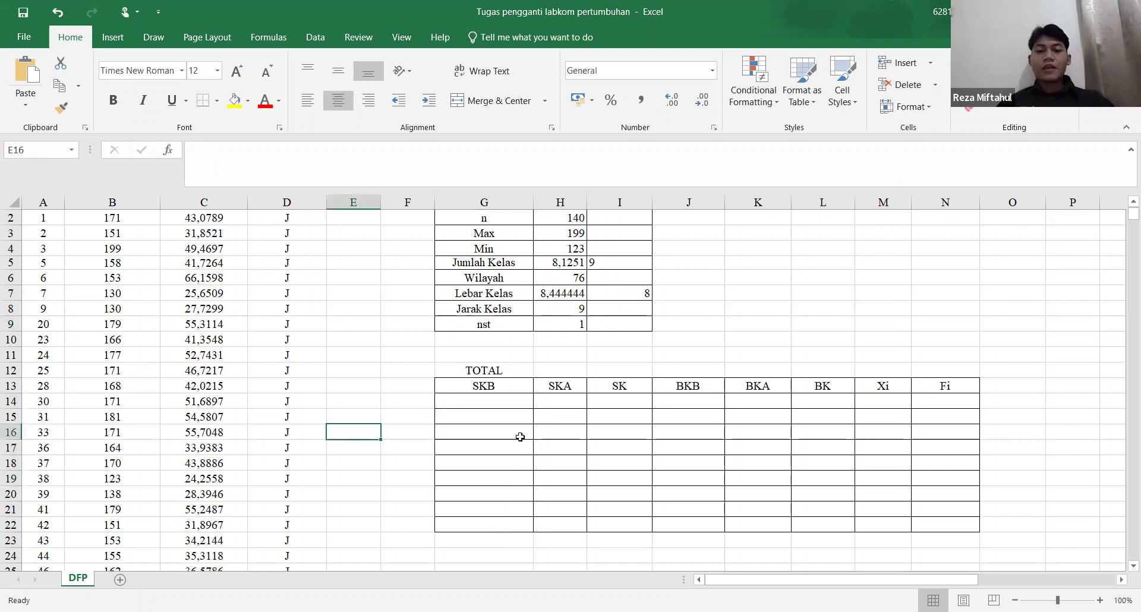
pyautogui.click(696, 446)
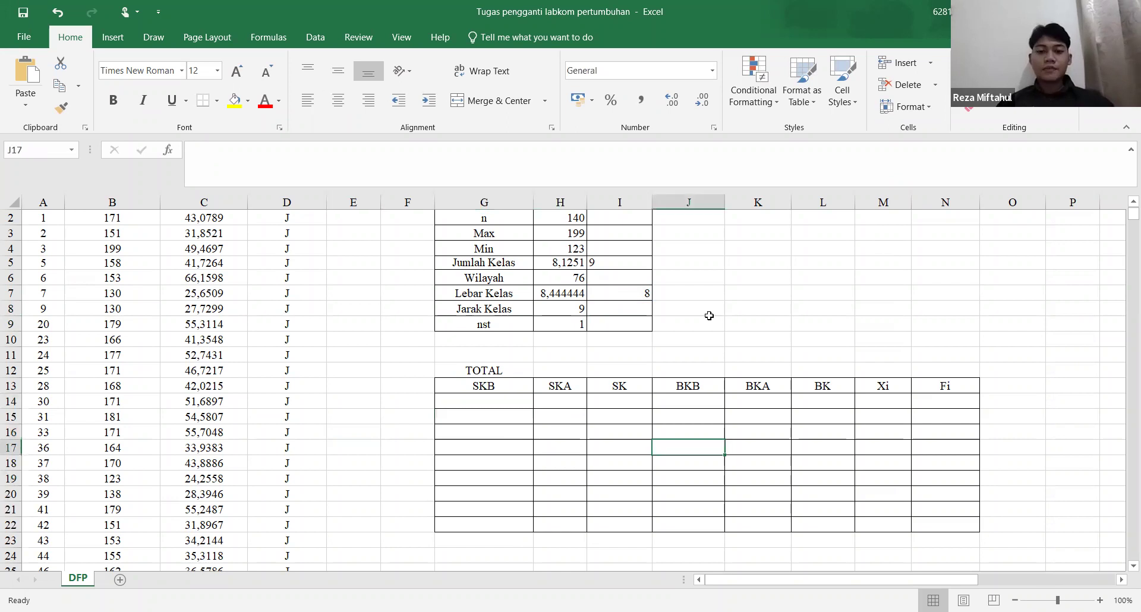
pyautogui.scroll(1, 708, 316)
pyautogui.scroll(1, 493, 273)
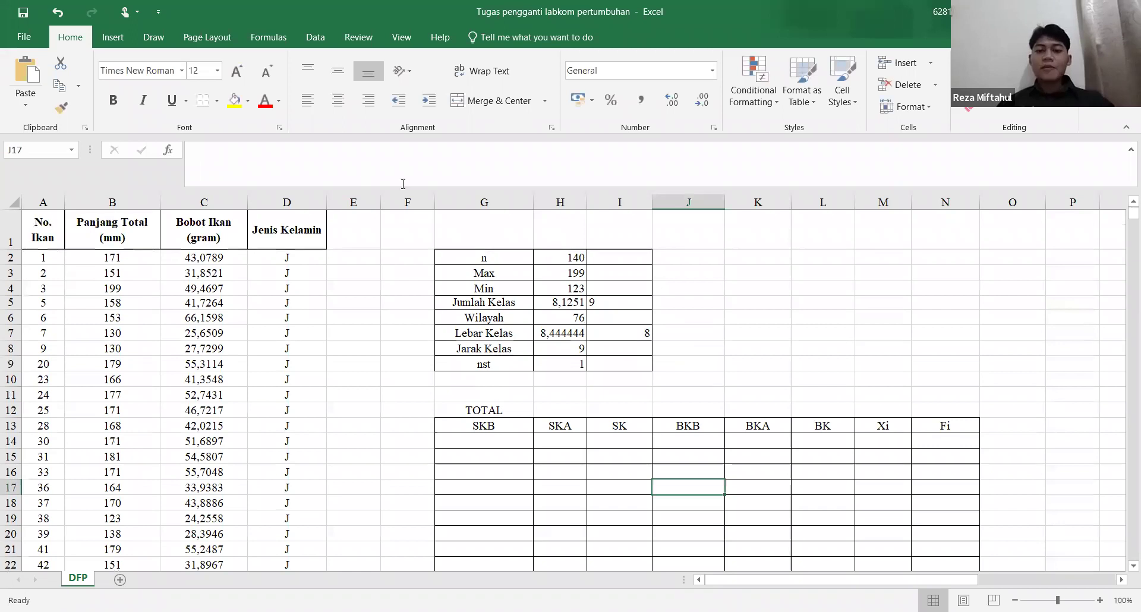
pyautogui.scroll(-1, 1005, 328)
pyautogui.scroll(-2, 1006, 328)
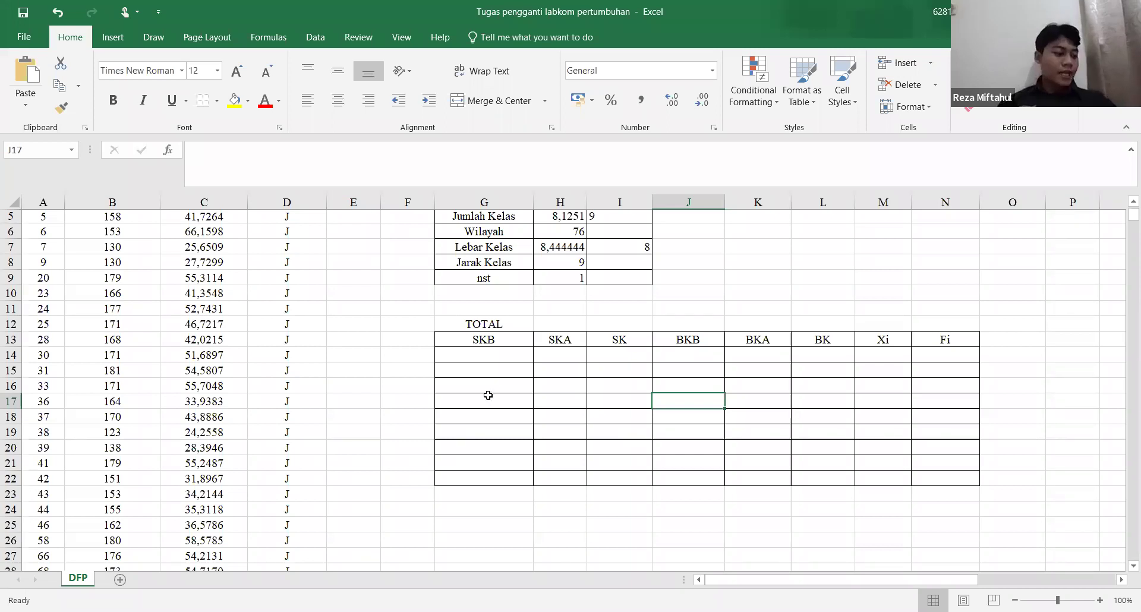
# Set the first SKB value in G14 to the minimum length with the formula =H4
pyautogui.scroll(2, 484, 432)
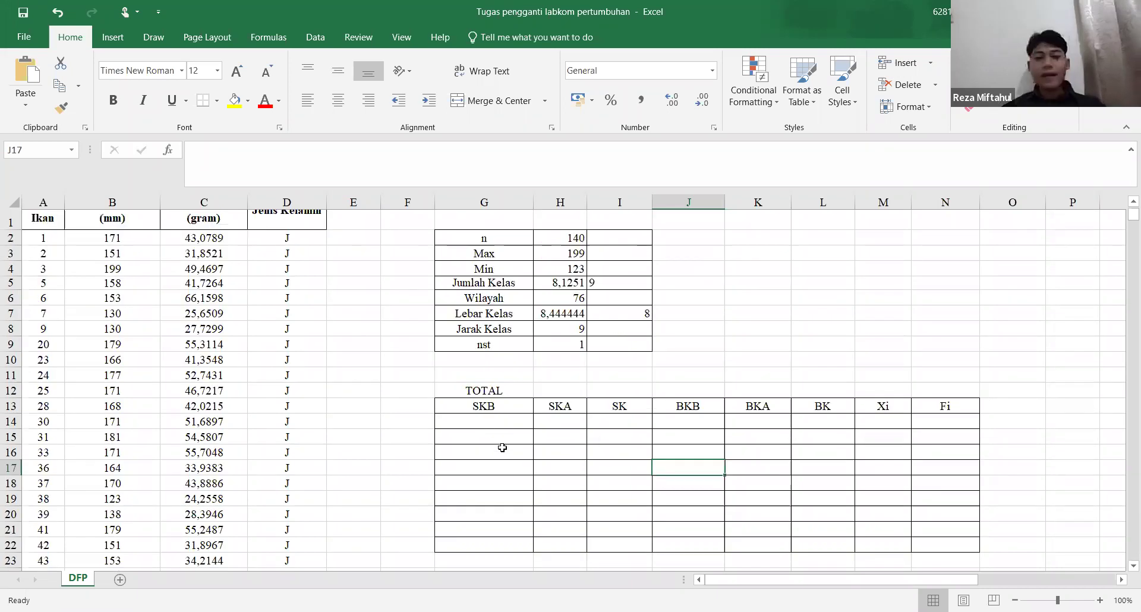
pyautogui.click(502, 450)
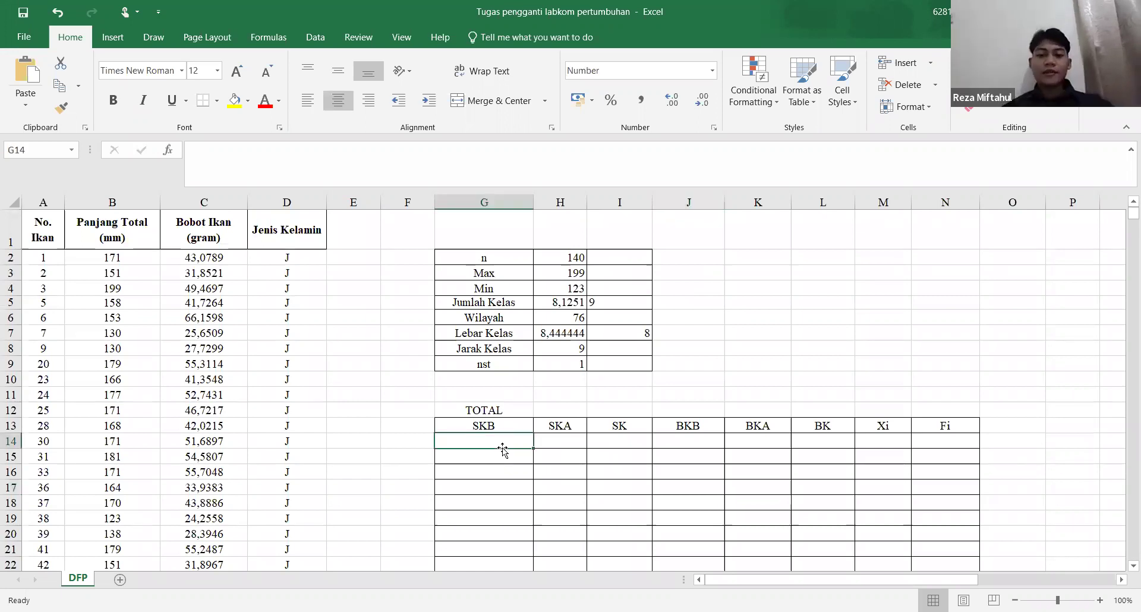
pyautogui.write('=')
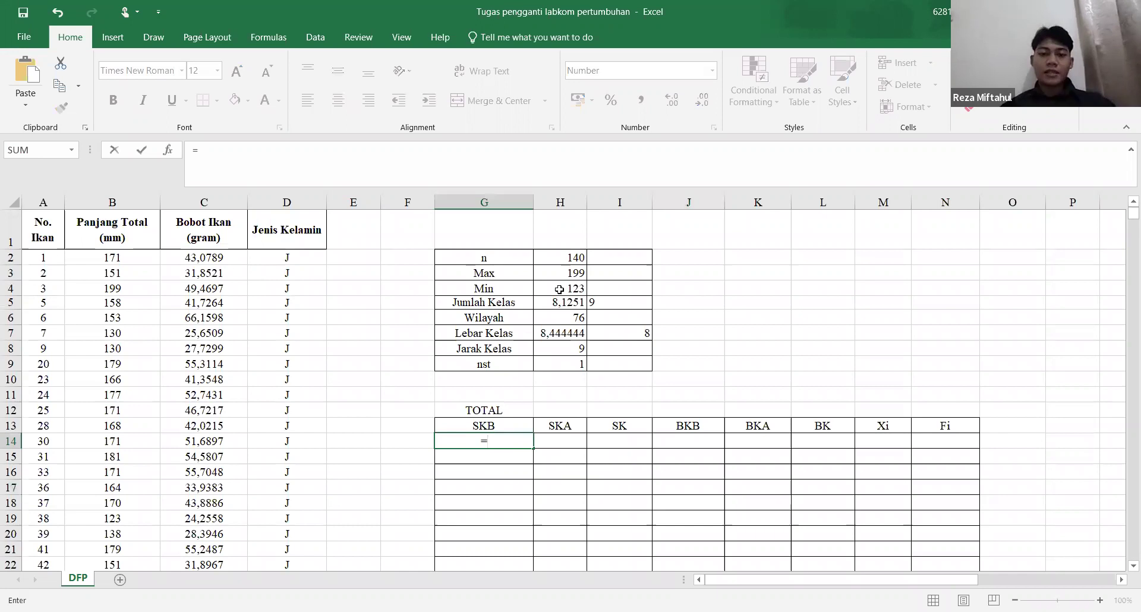
pyautogui.click(559, 289)
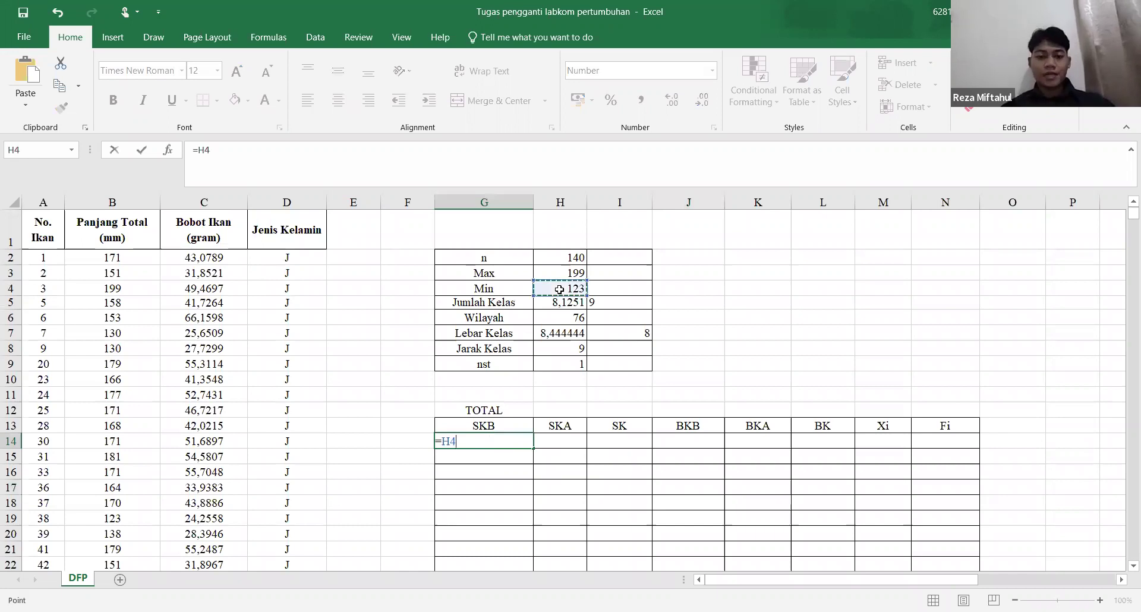
pyautogui.press('Return')
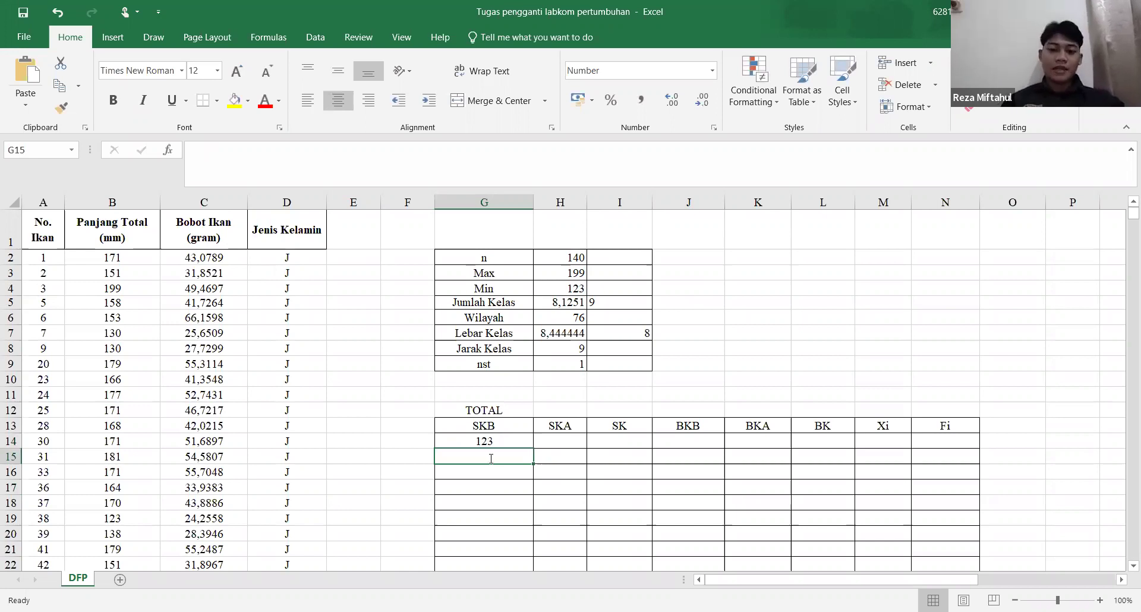
# Try calculating the second SKB value in G15 with =G14+H8 and filling the formula down to G22
pyautogui.write('=')
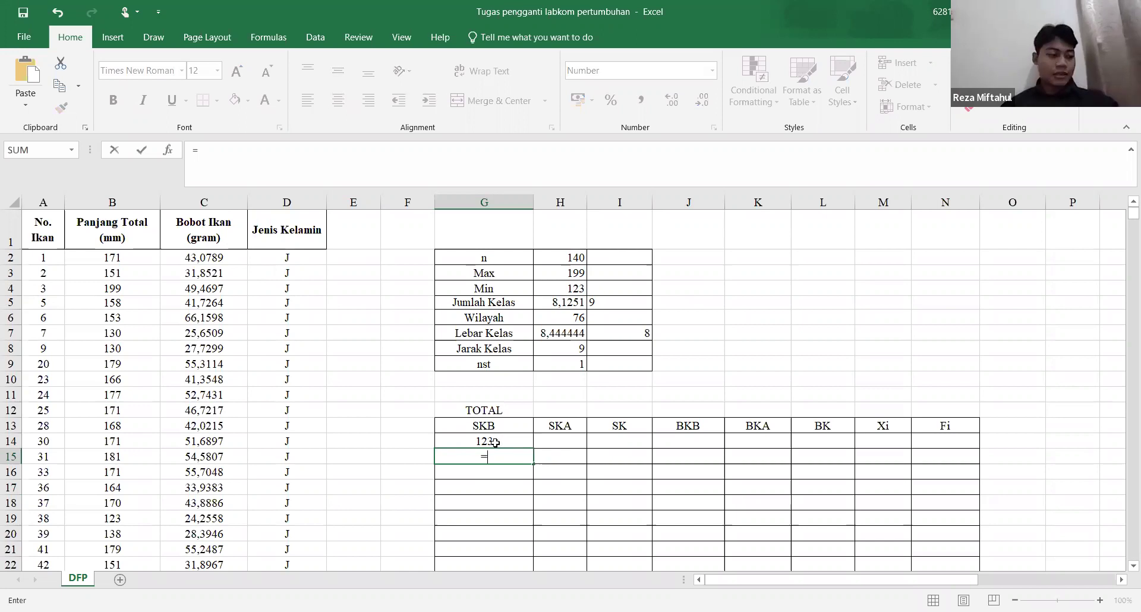
pyautogui.click(495, 442)
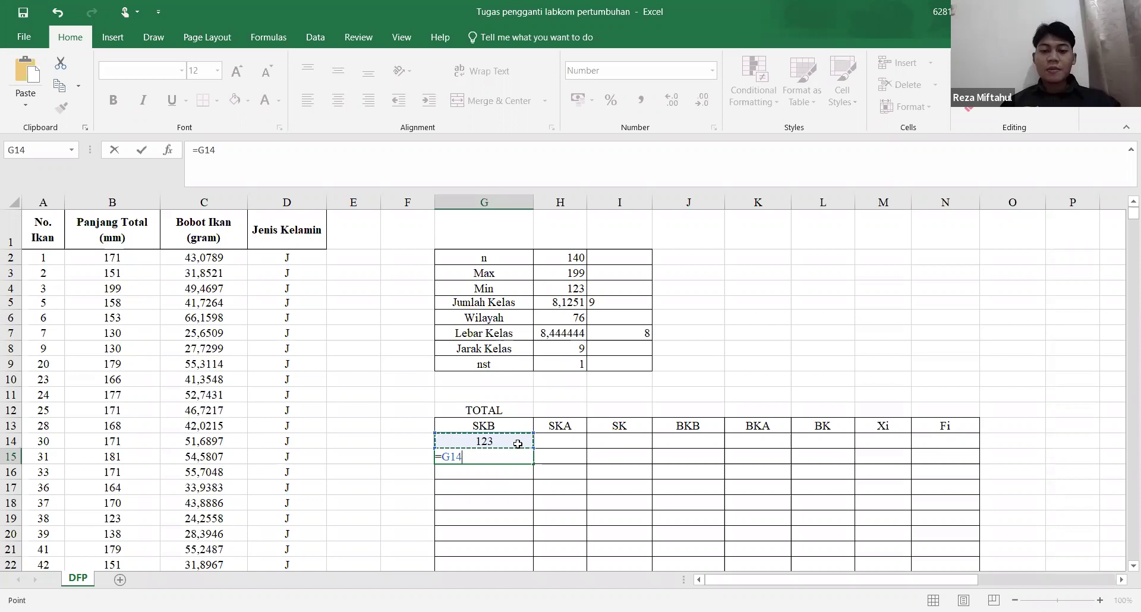
pyautogui.write('+')
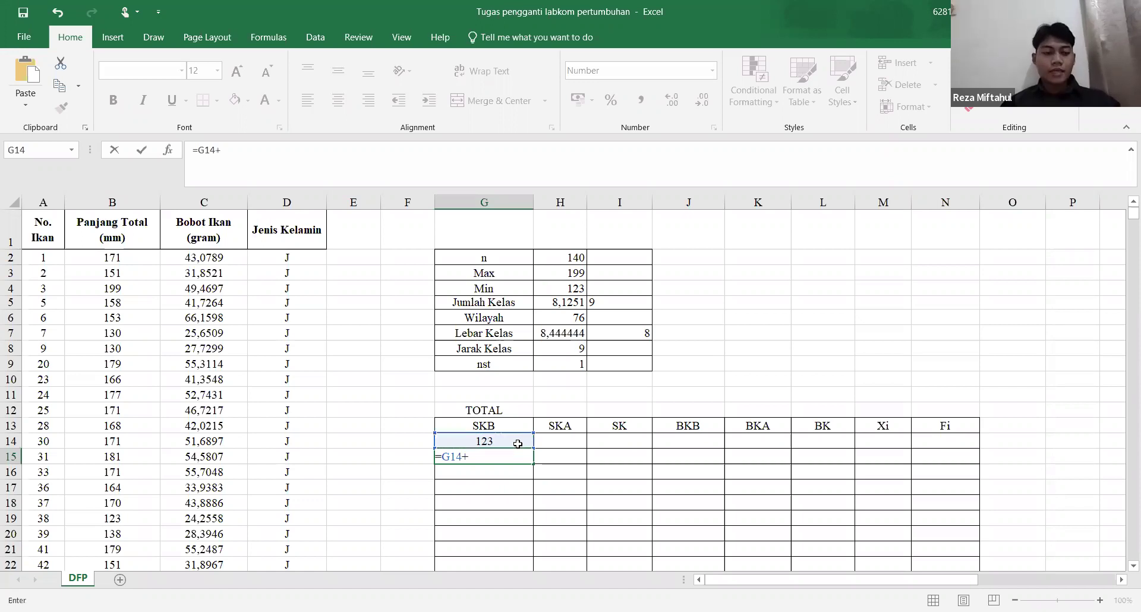
pyautogui.click(569, 348)
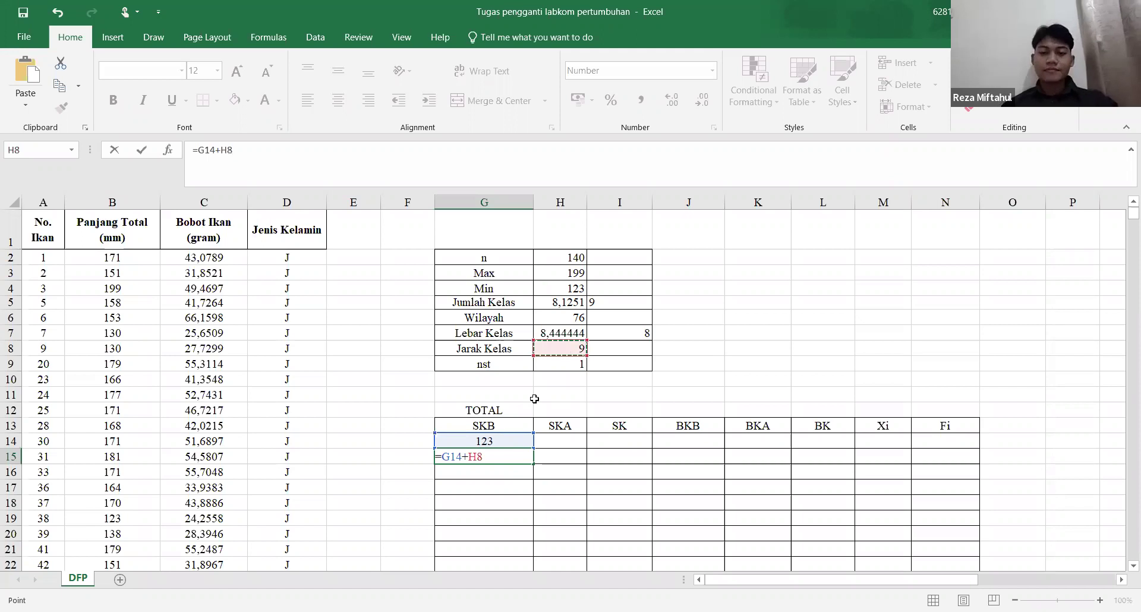
pyautogui.press('Return')
pyautogui.press('Up')
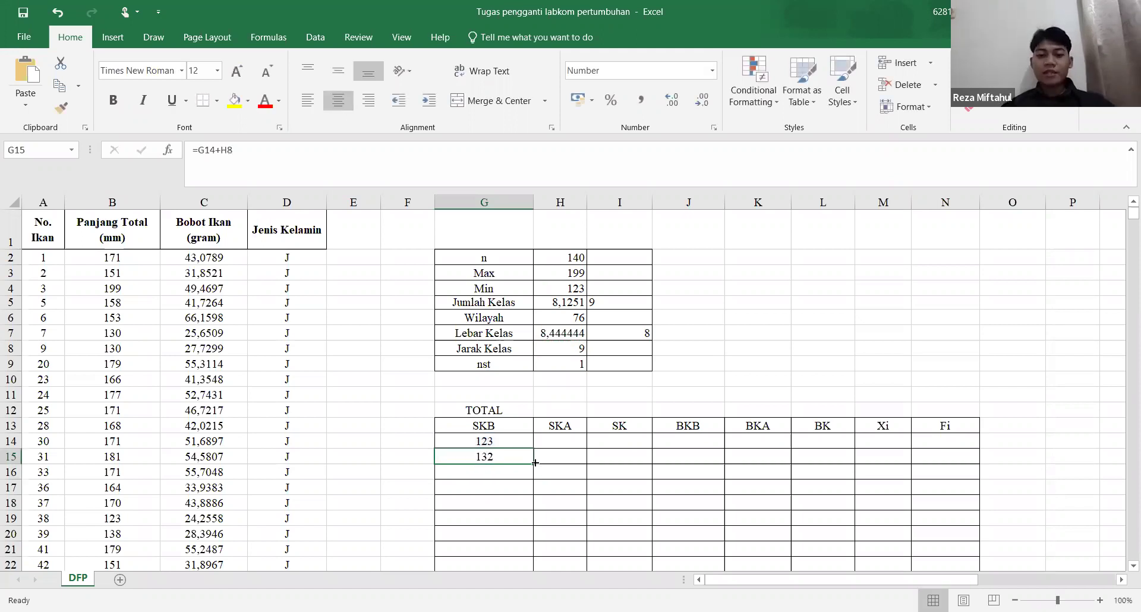
pyautogui.moveTo(494, 454); pyautogui.dragTo(496, 458)
pyautogui.click(509, 518)
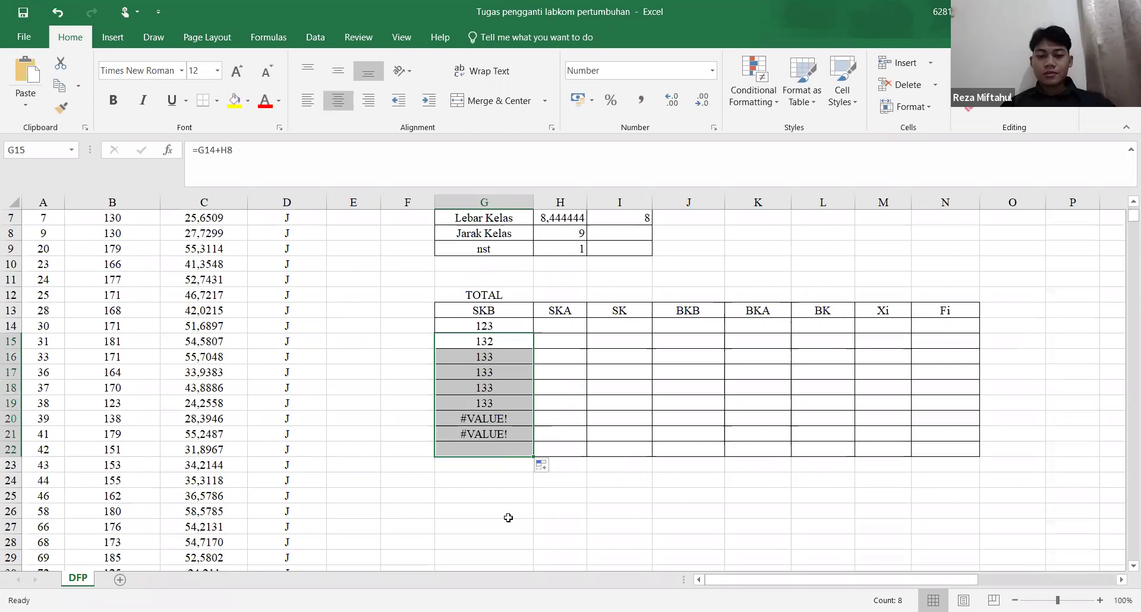
# Examine the cell references in the SKB formulas of G20, G16, G15 and G14
pyautogui.click(490, 416)
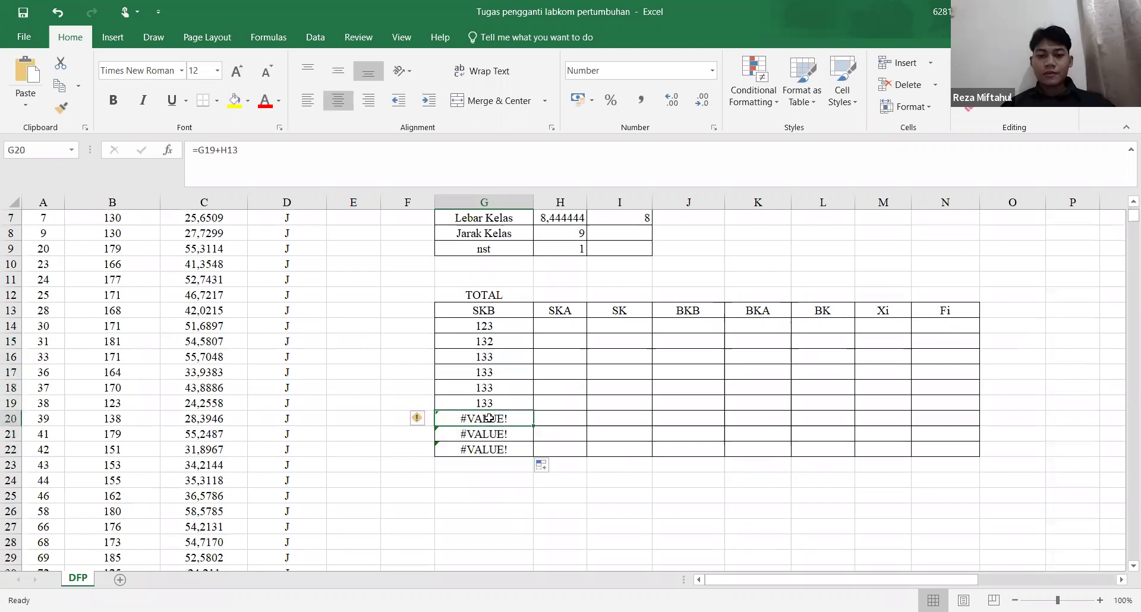
pyautogui.doubleClick(490, 416)
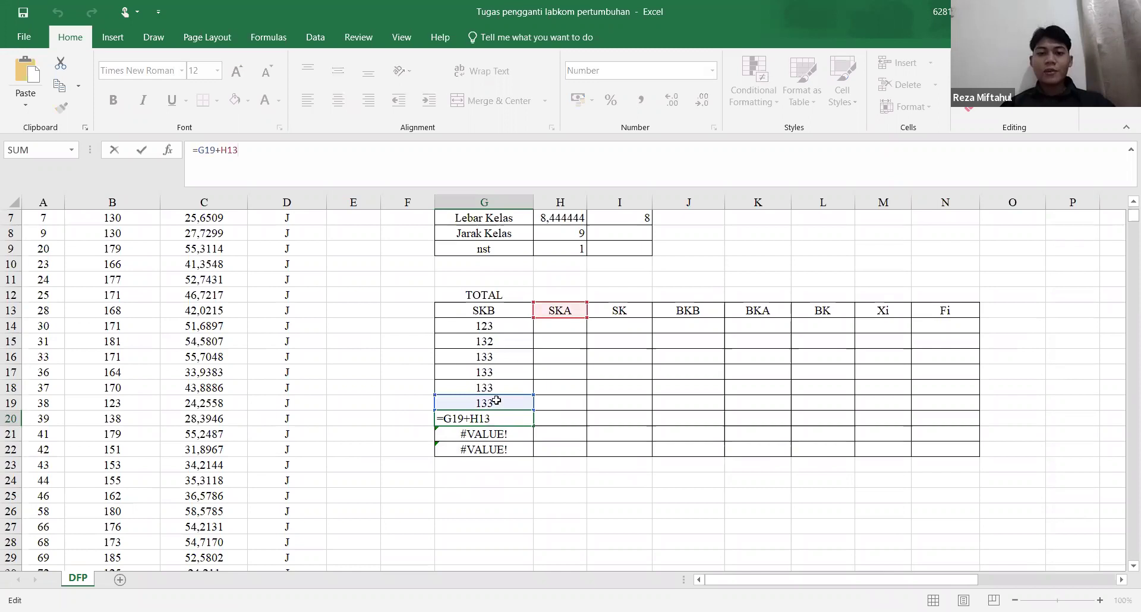
pyautogui.scroll(1, 502, 398)
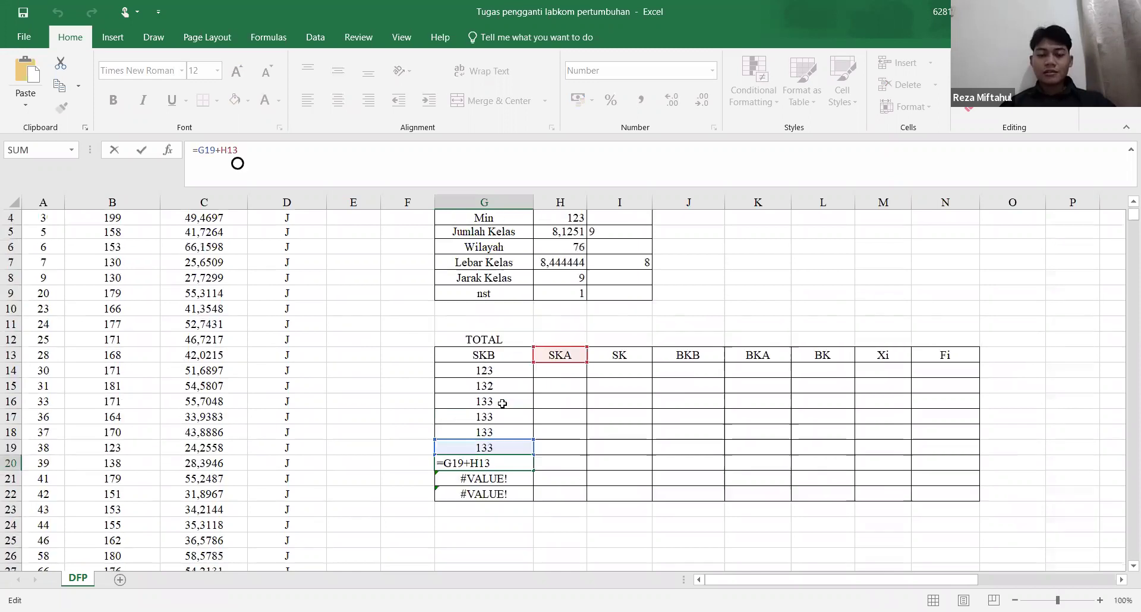
pyautogui.click(503, 384)
pyautogui.click(492, 407)
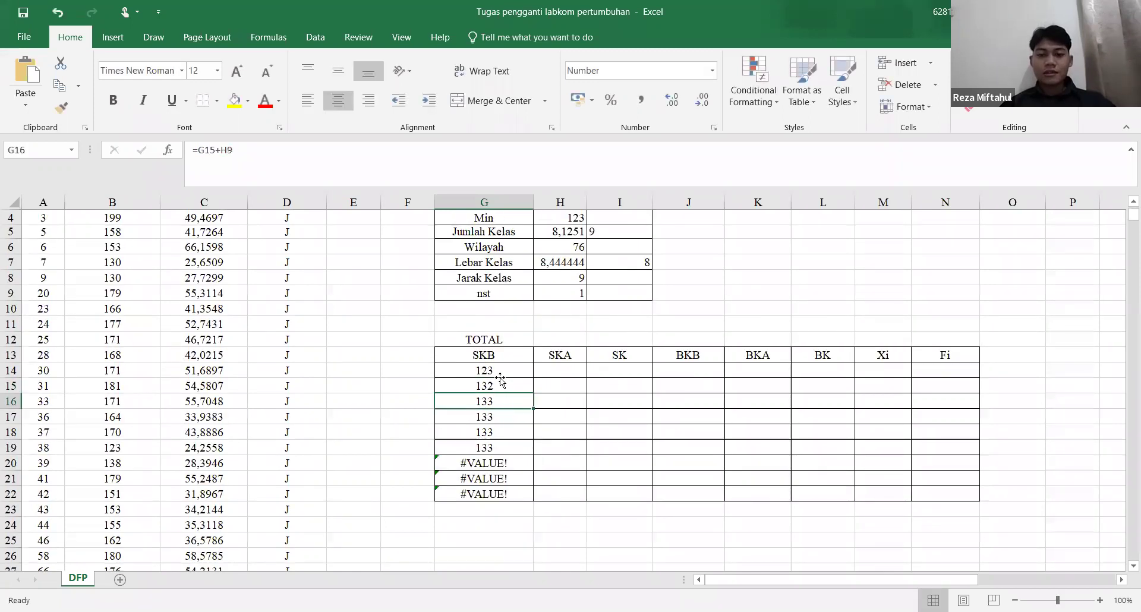
pyautogui.press('Up')
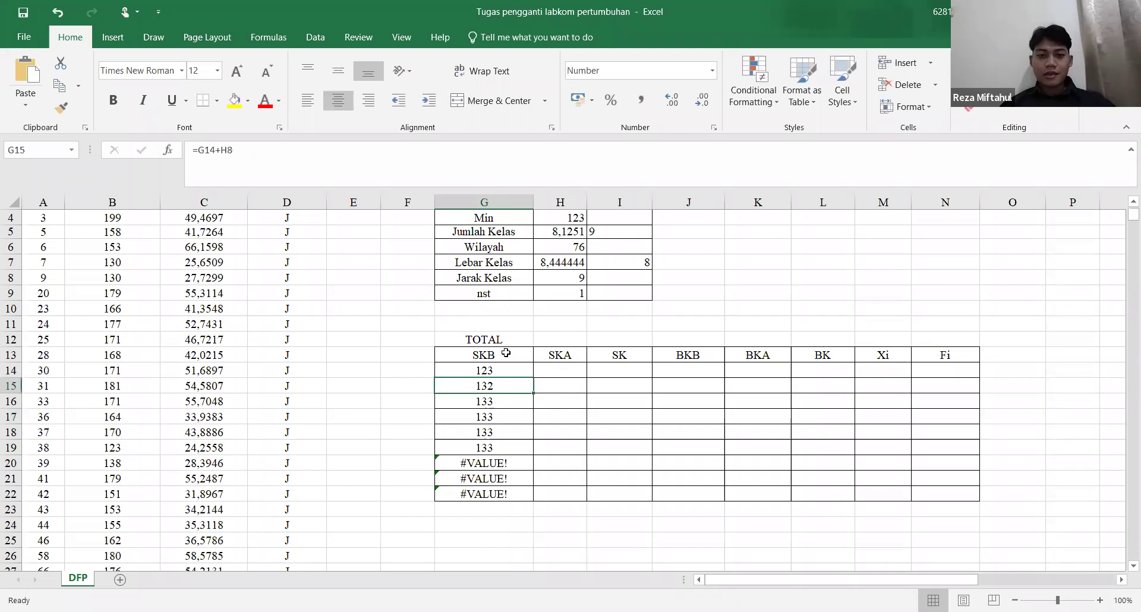
pyautogui.press('Up')
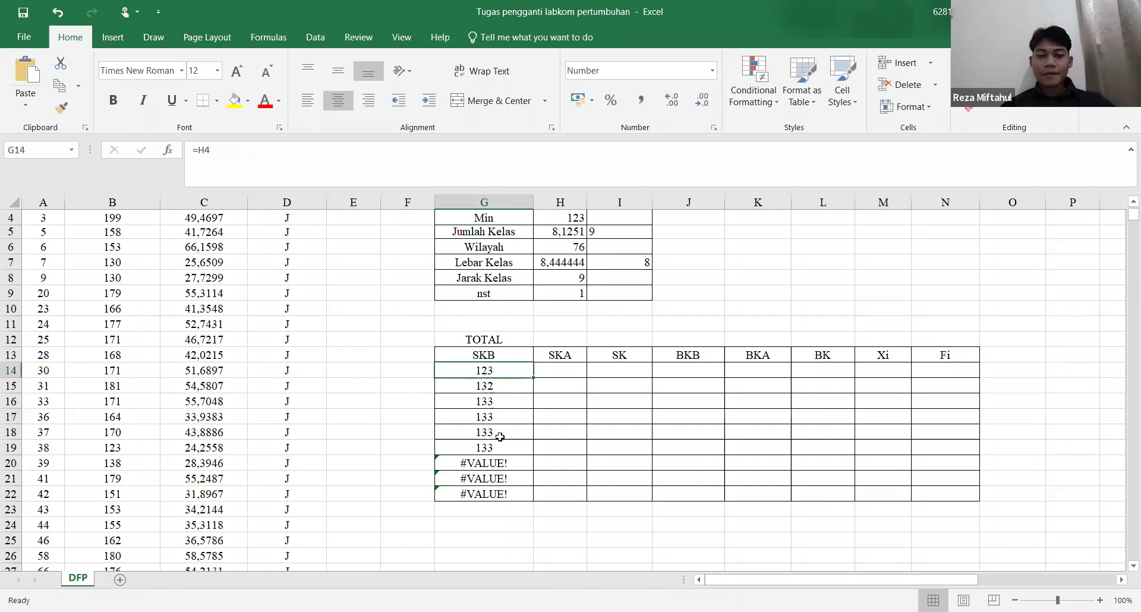
pyautogui.press('Down')
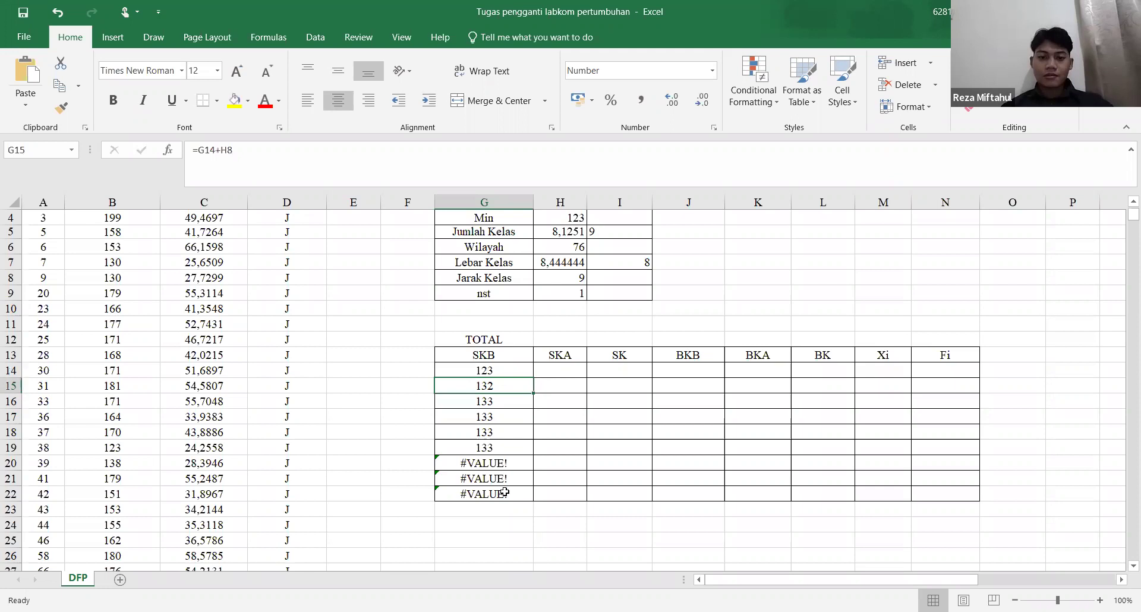
# Clear the SKB formulas from G15 to G22, keeping the first value in G14
pyautogui.keyDown('shift'); pyautogui.click(504, 492); pyautogui.keyUp('shift')
pyautogui.press('Delete')
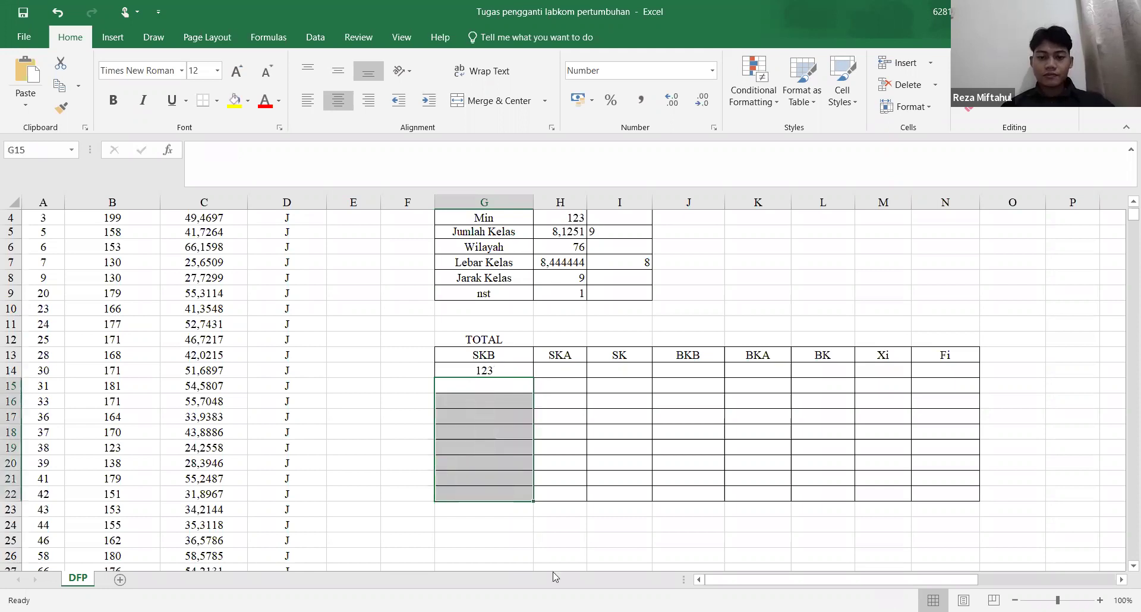
pyautogui.press('Up')
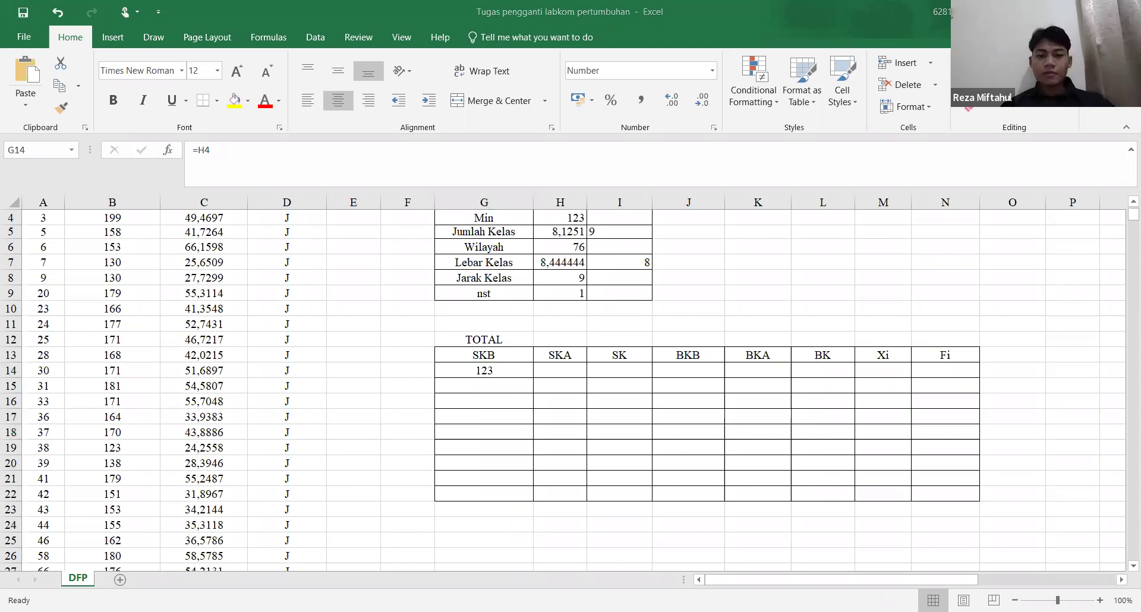
# Calculate the second SKB value in G15 by adding the rounded class width as an absolute reference with =G14+$I$7
pyautogui.click(509, 390)
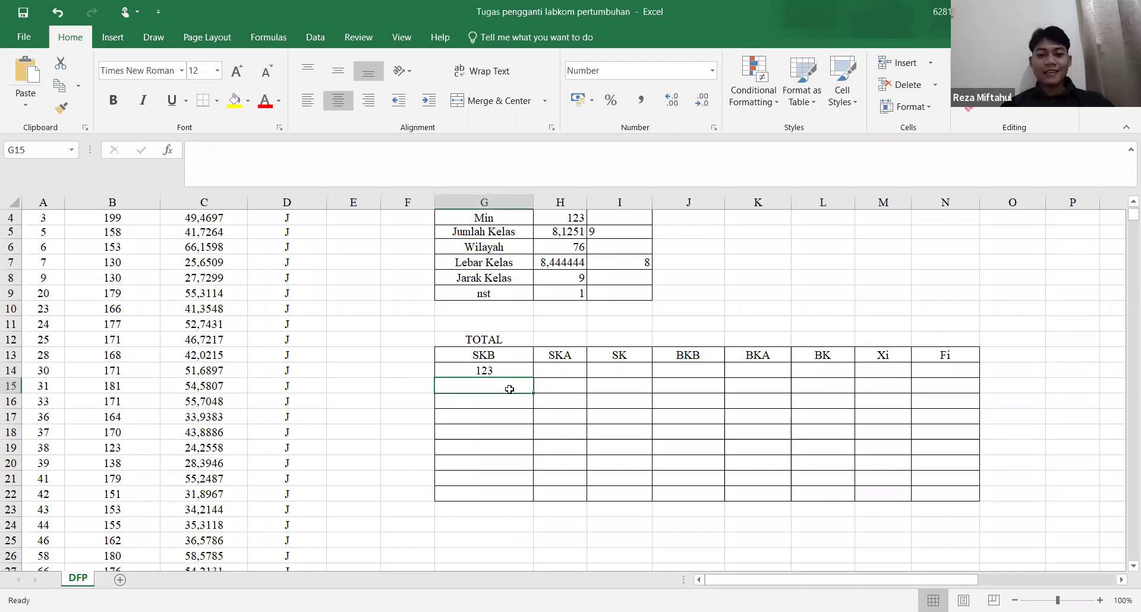
pyautogui.scroll(1, 509, 398)
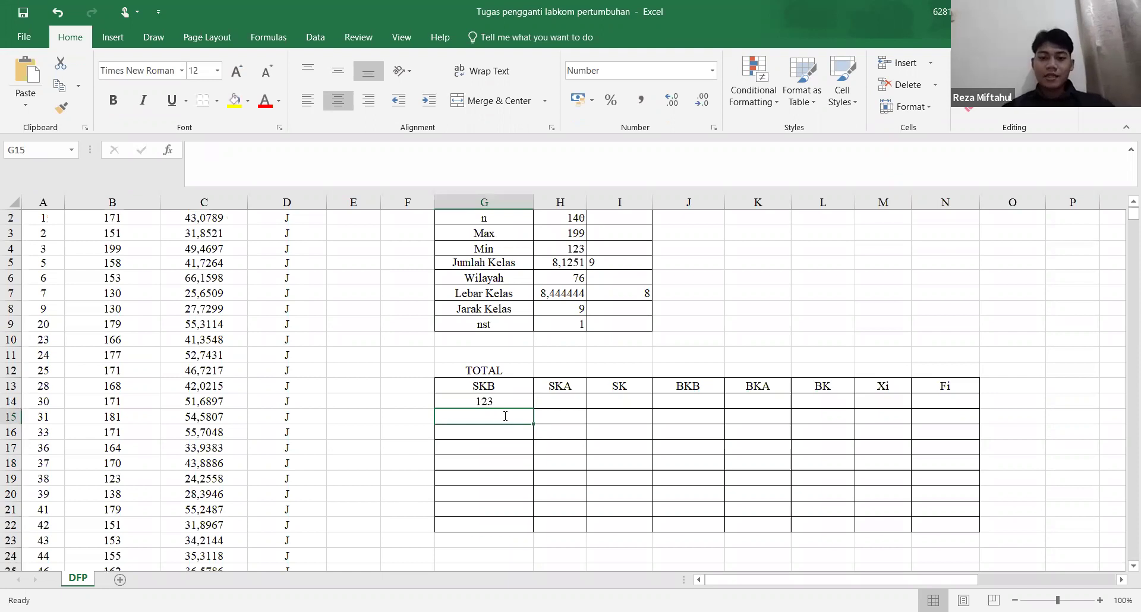
pyautogui.write('=')
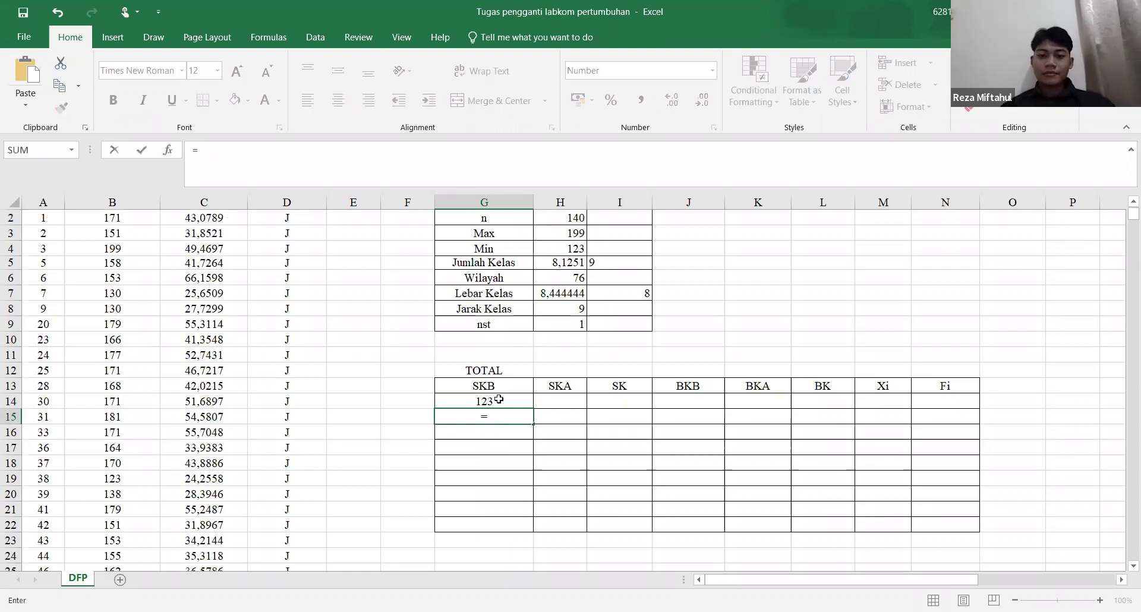
pyautogui.click(498, 399)
pyautogui.write('+')
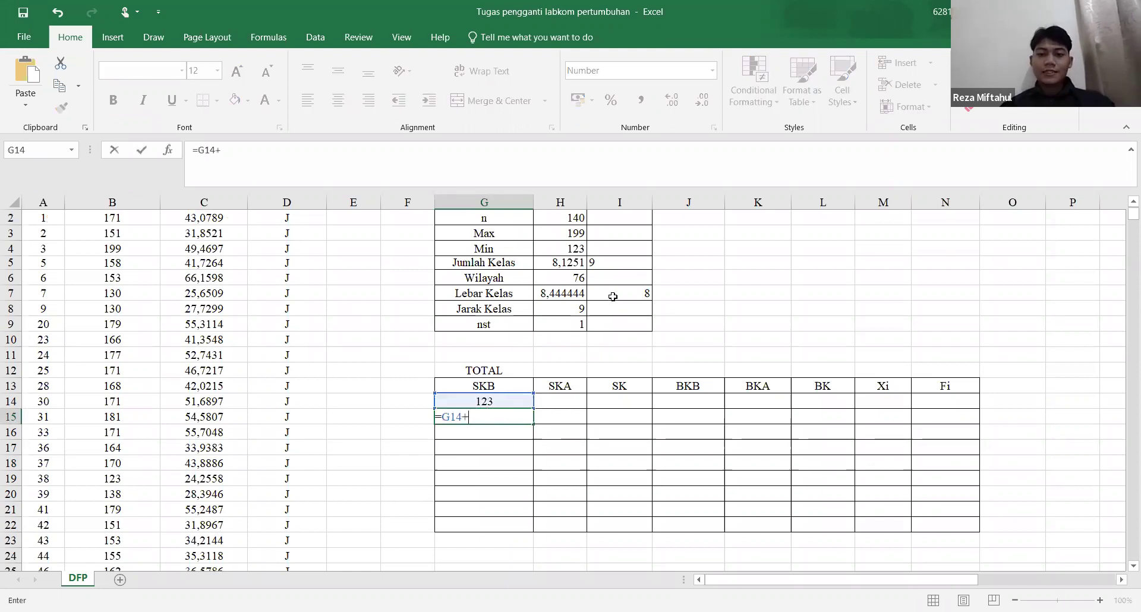
pyautogui.click(612, 296)
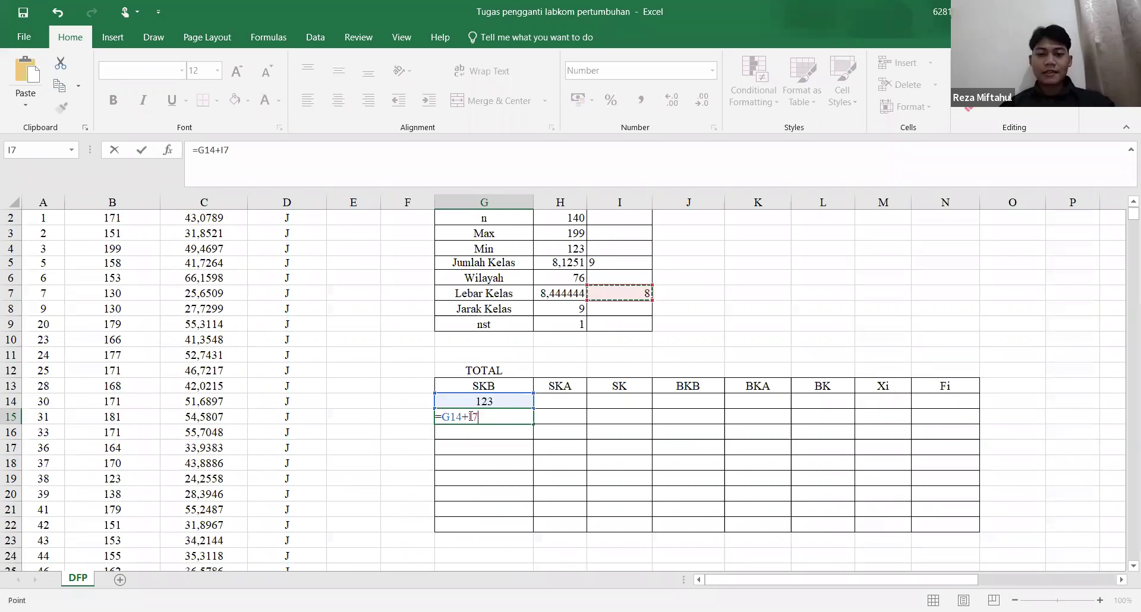
pyautogui.click(470, 416)
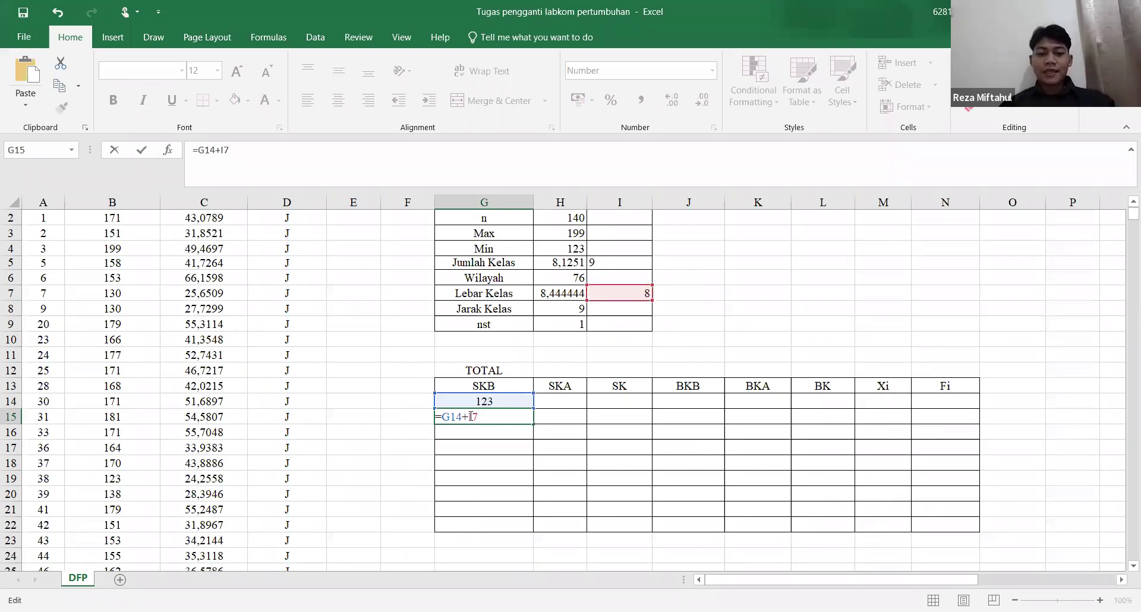
pyautogui.press('F4')
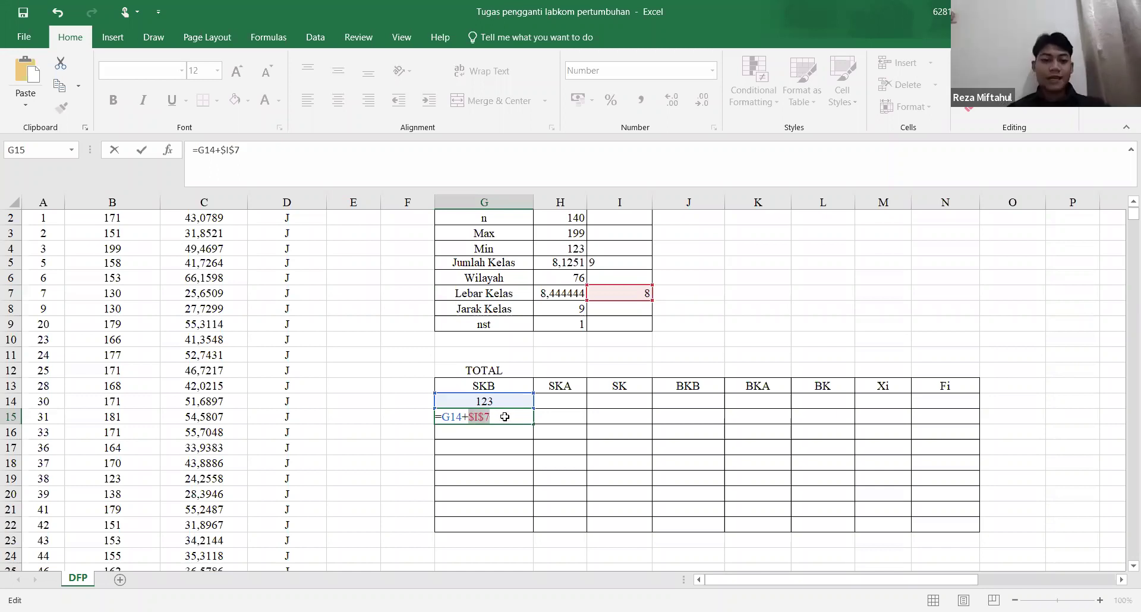
pyautogui.hotkey('ctrl', 'Return')
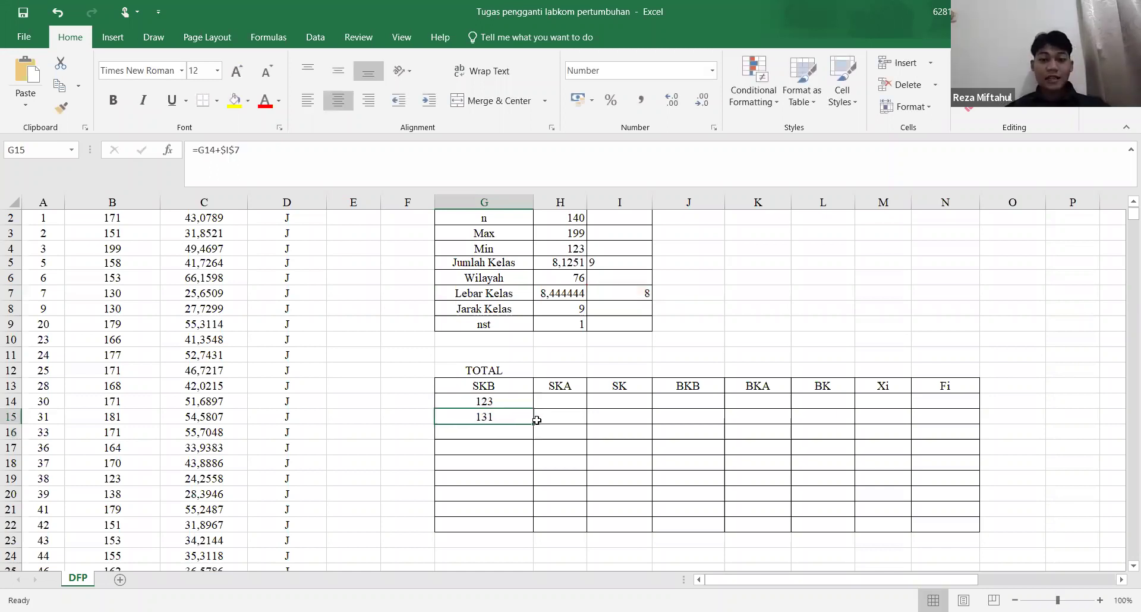
# Fill the SKB formula from G15 down to the last class row, G22
pyautogui.click(533, 425)
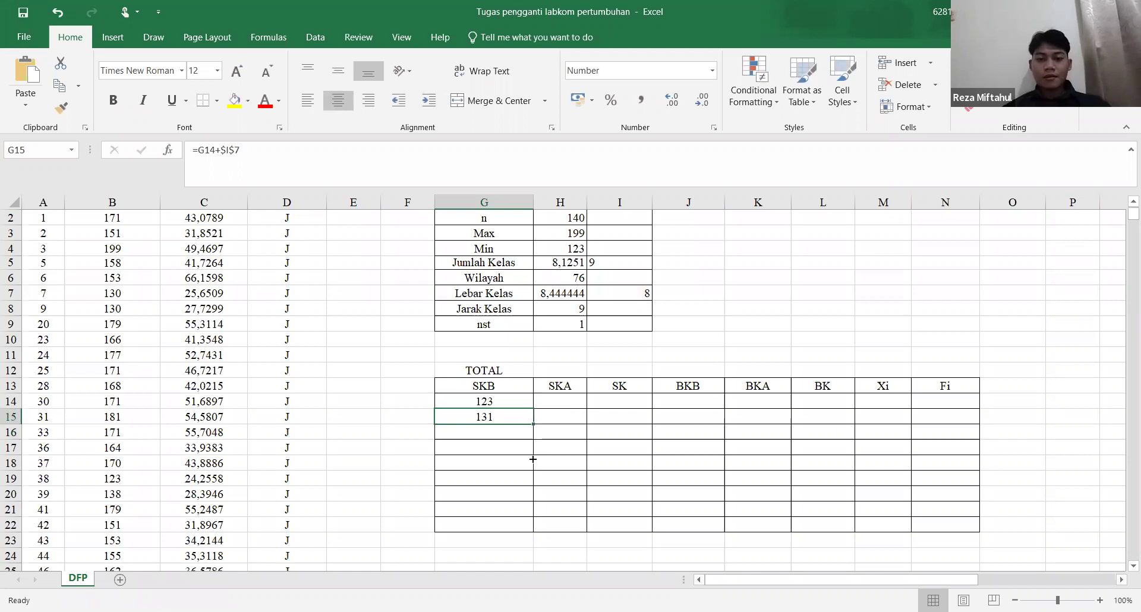
pyautogui.moveTo(531, 529); pyautogui.dragTo(547, 579)
pyautogui.click(353, 478)
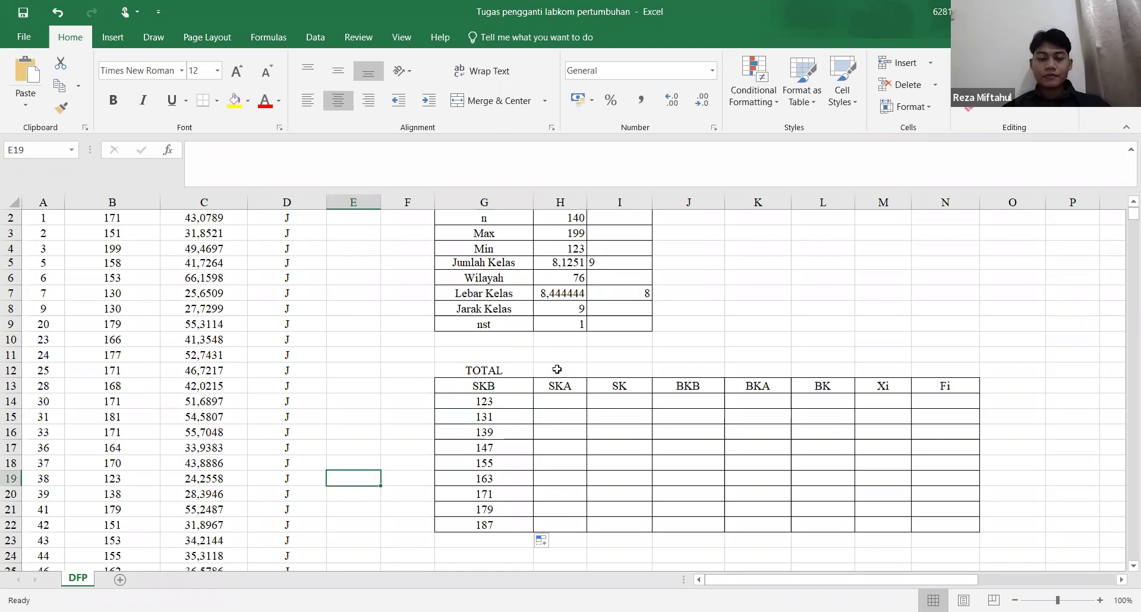
# Change the second SKB formula in G15 to =G14+$H$8 so it adds the class interval
pyautogui.click(503, 414)
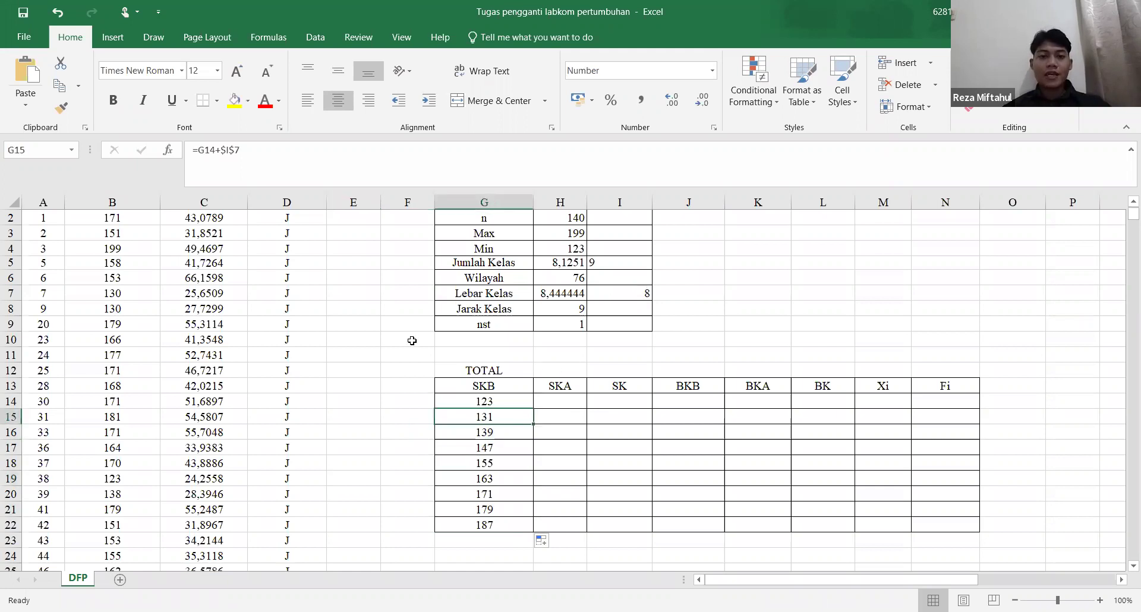
pyautogui.click(229, 149)
pyautogui.press('BackSpace')
pyautogui.write('H')
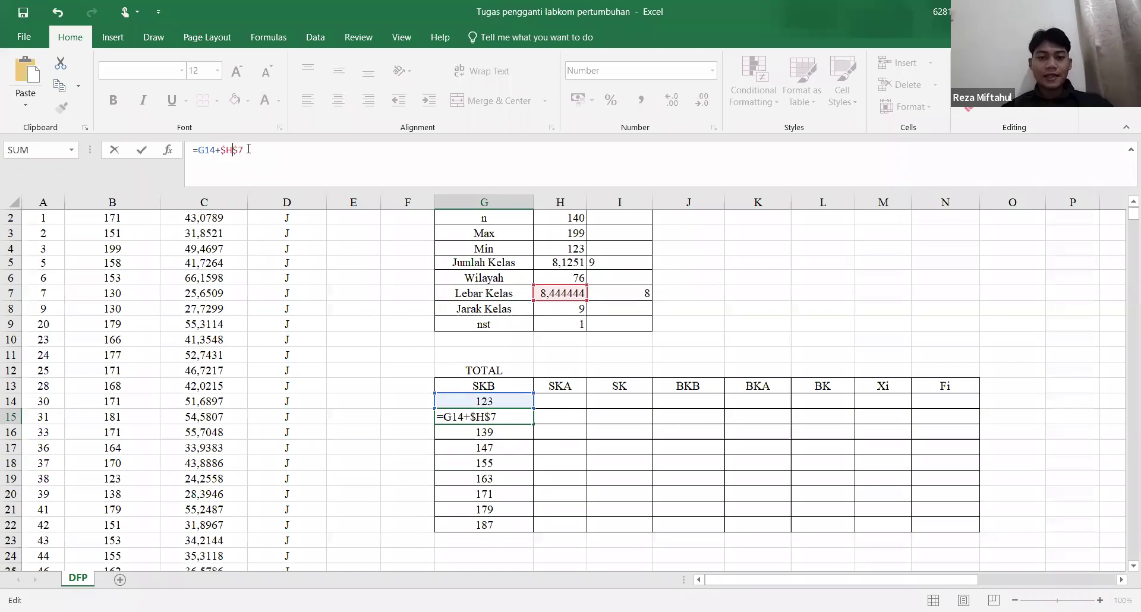
pyautogui.press('Right')
pyautogui.press('BackSpace')
pyautogui.write('9')
pyautogui.press('BackSpace')
pyautogui.write('8')
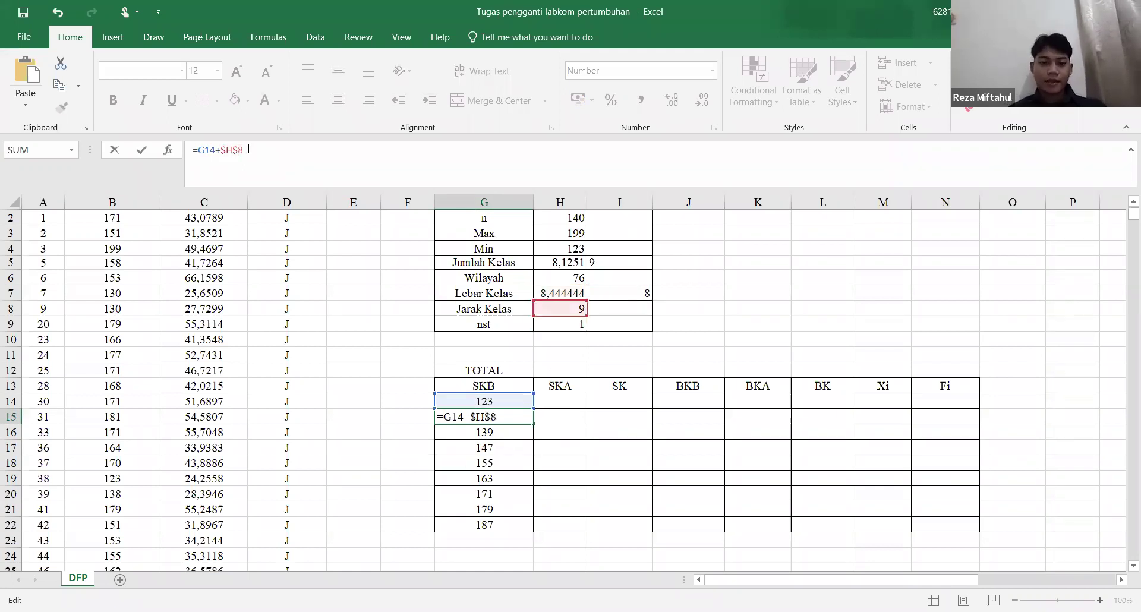
pyautogui.press('Return')
# Fill the revised SKB formula from G15 down to the last class row, G22
pyautogui.click(509, 515)
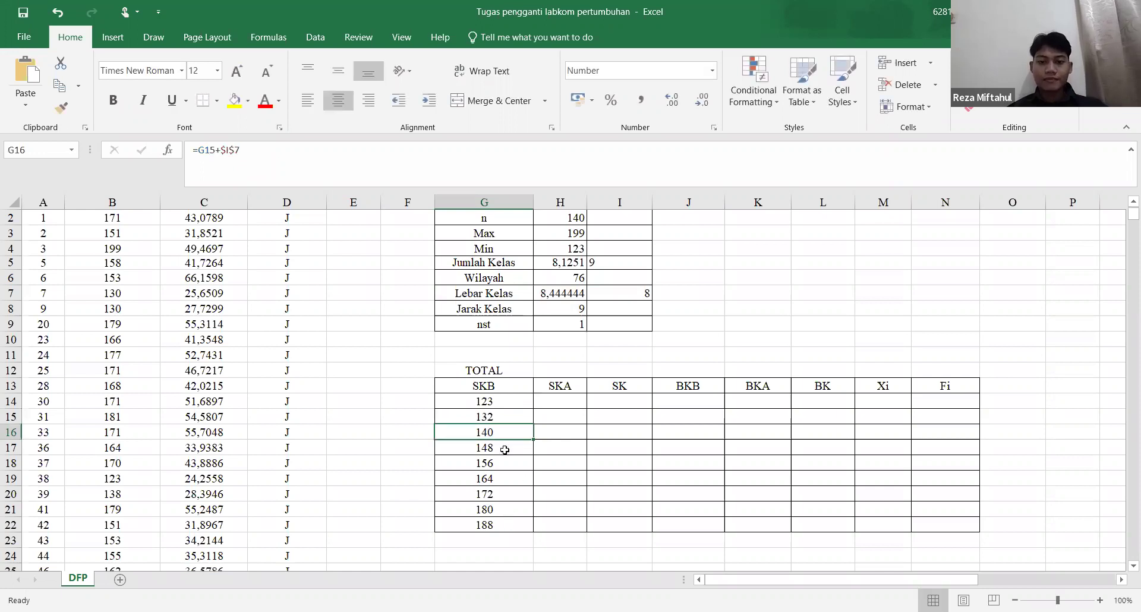
pyautogui.click(523, 417)
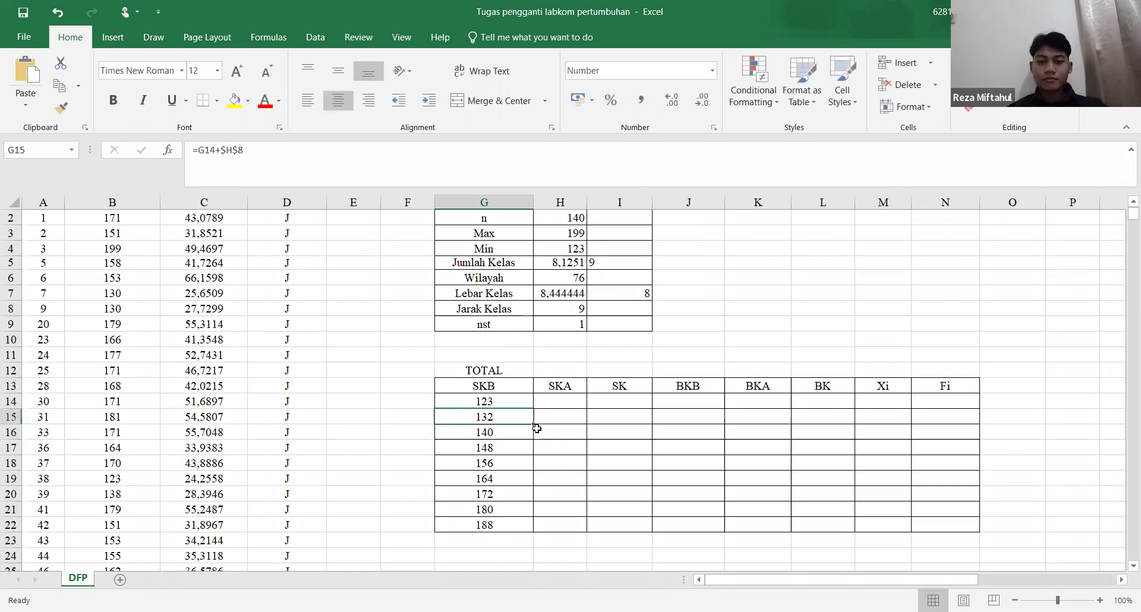
pyautogui.moveTo(524, 539); pyautogui.dragTo(523, 532)
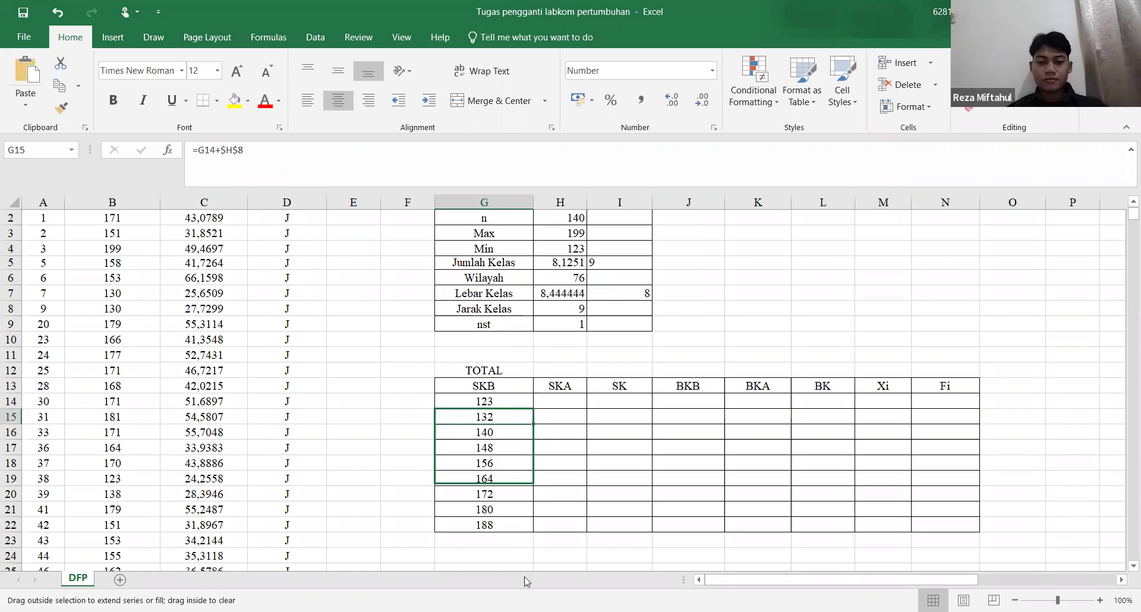
pyautogui.click(504, 568)
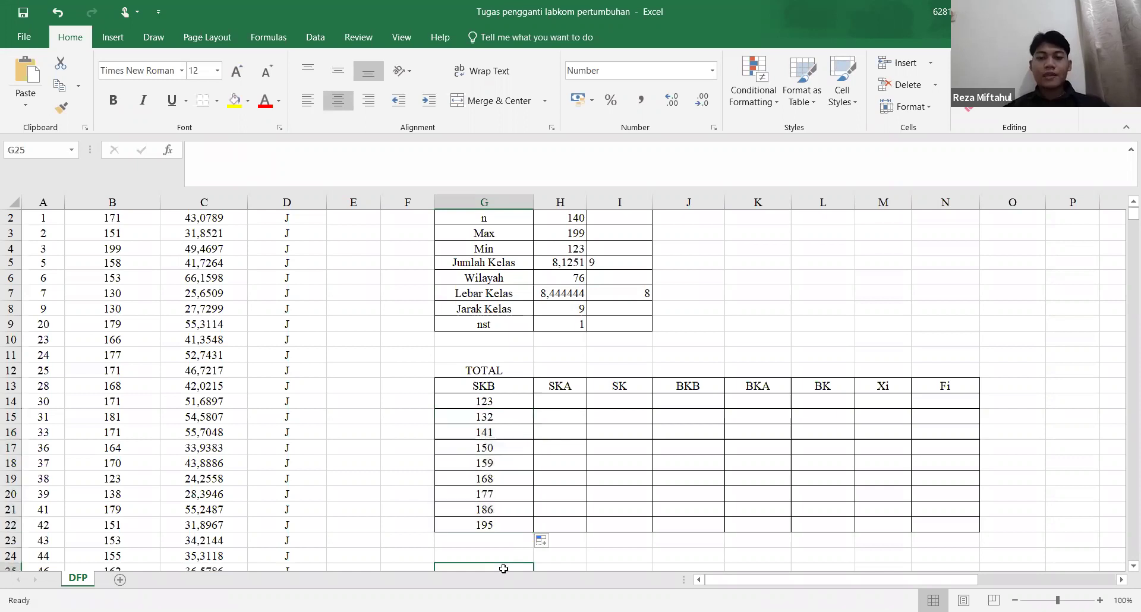
pyautogui.click(409, 463)
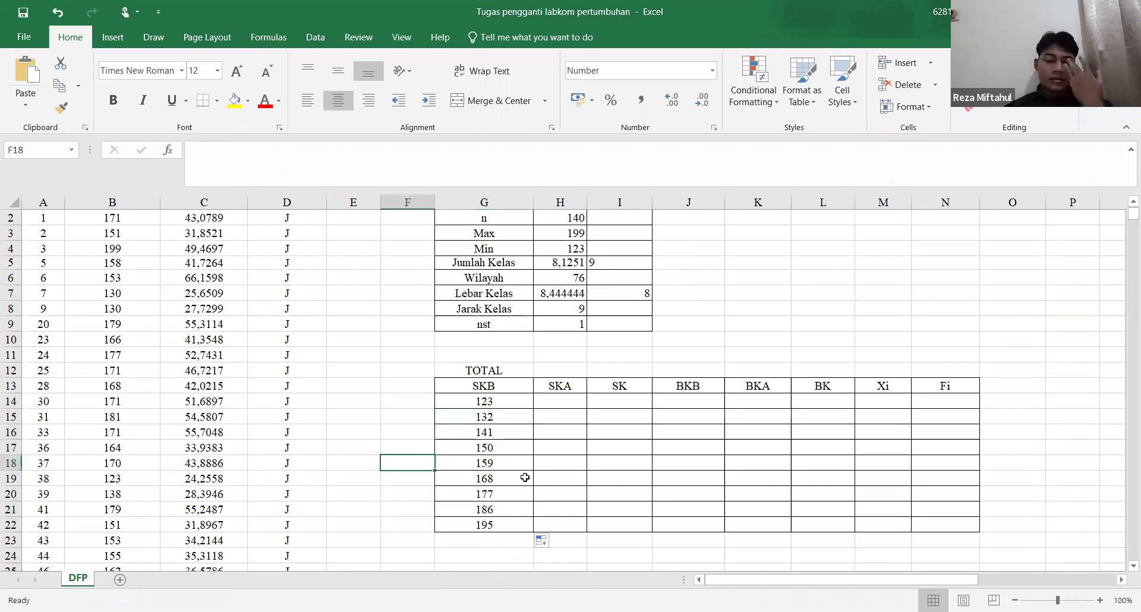
# Calculate the first SKA value in H14 by adding the rounded class width to SKB with =G14+I7
pyautogui.click(566, 401)
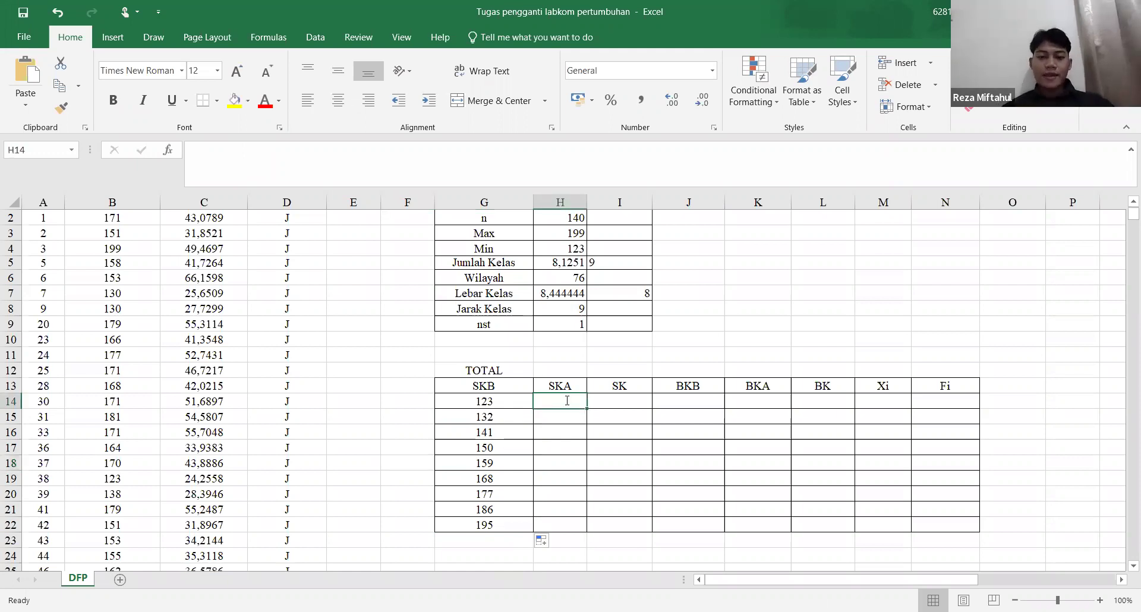
pyautogui.write('=')
pyautogui.click(495, 399)
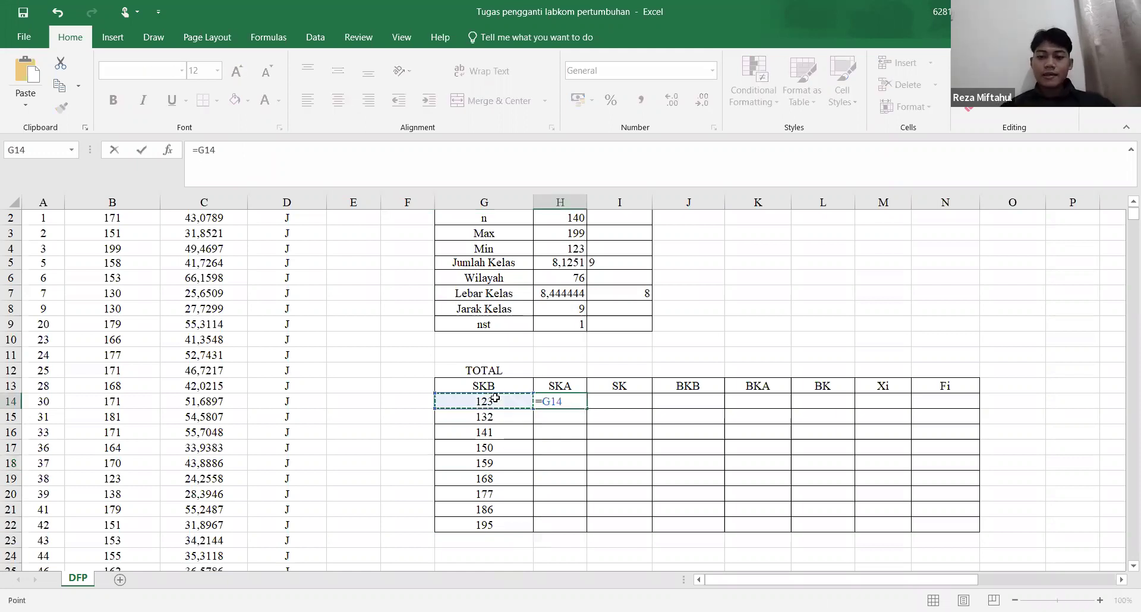
pyautogui.write('+')
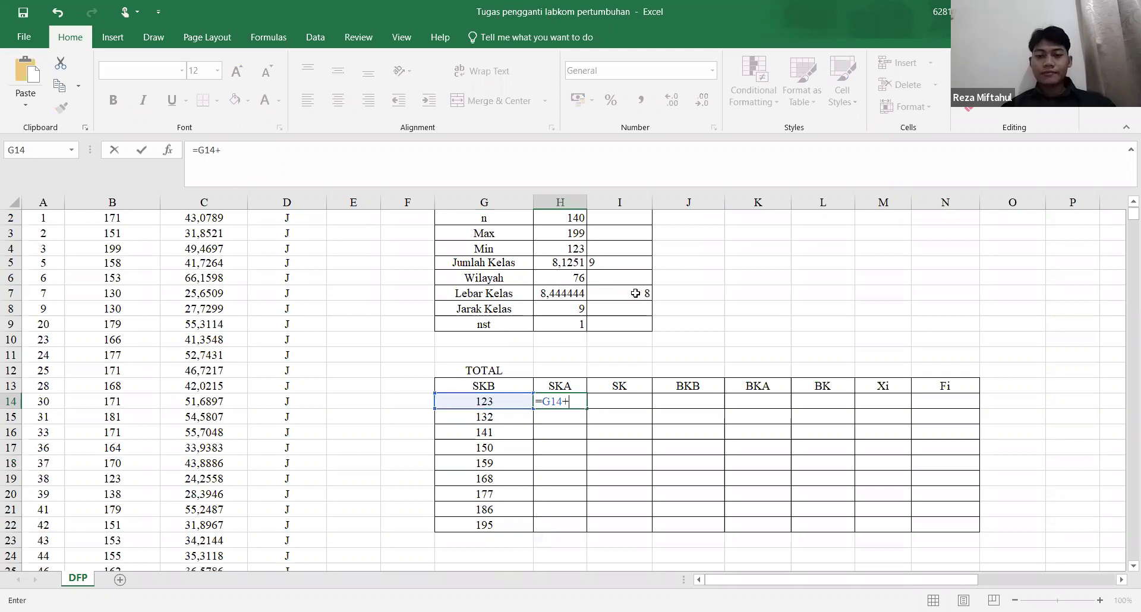
pyautogui.write('8')
pyautogui.press('Return')
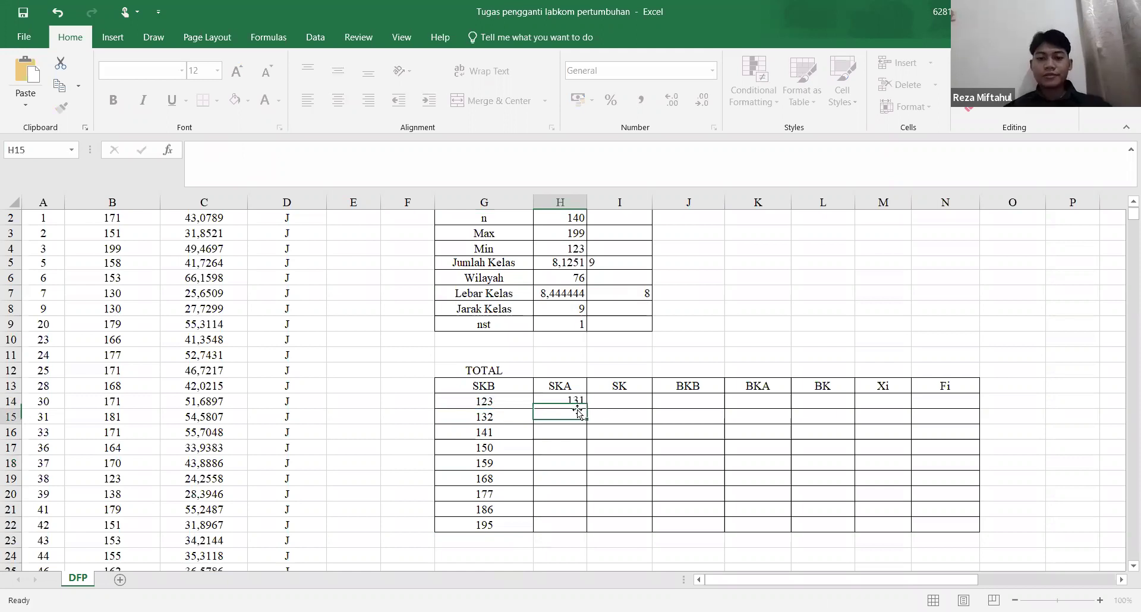
# Fill the SKA formula from H14 down to H22 and inspect the cell references in H20
pyautogui.click(586, 407)
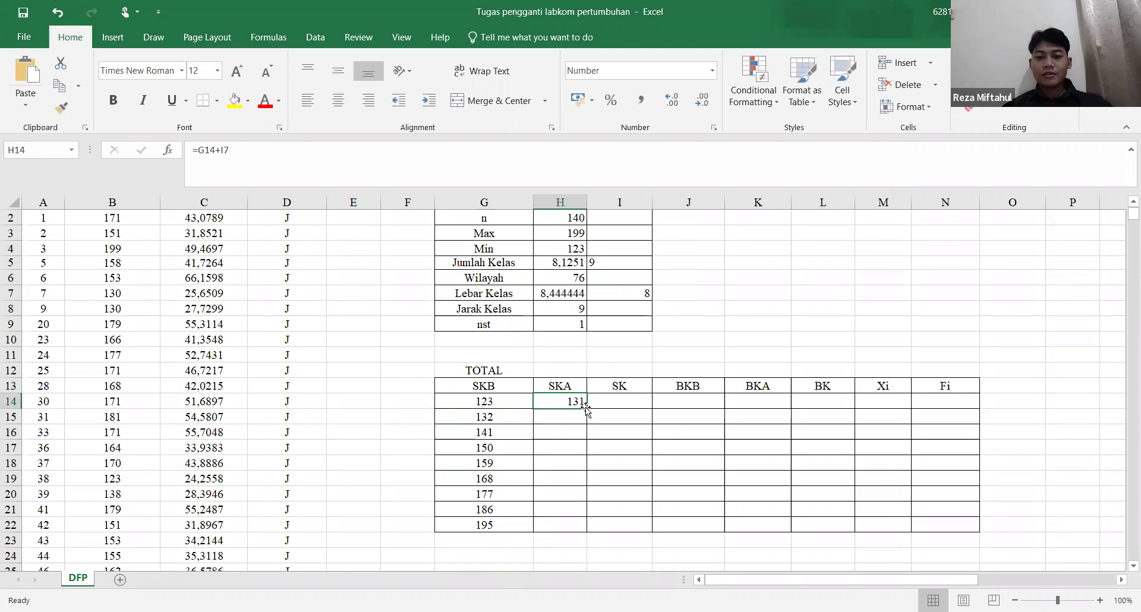
pyautogui.moveTo(586, 409); pyautogui.dragTo(586, 530)
pyautogui.click(575, 493)
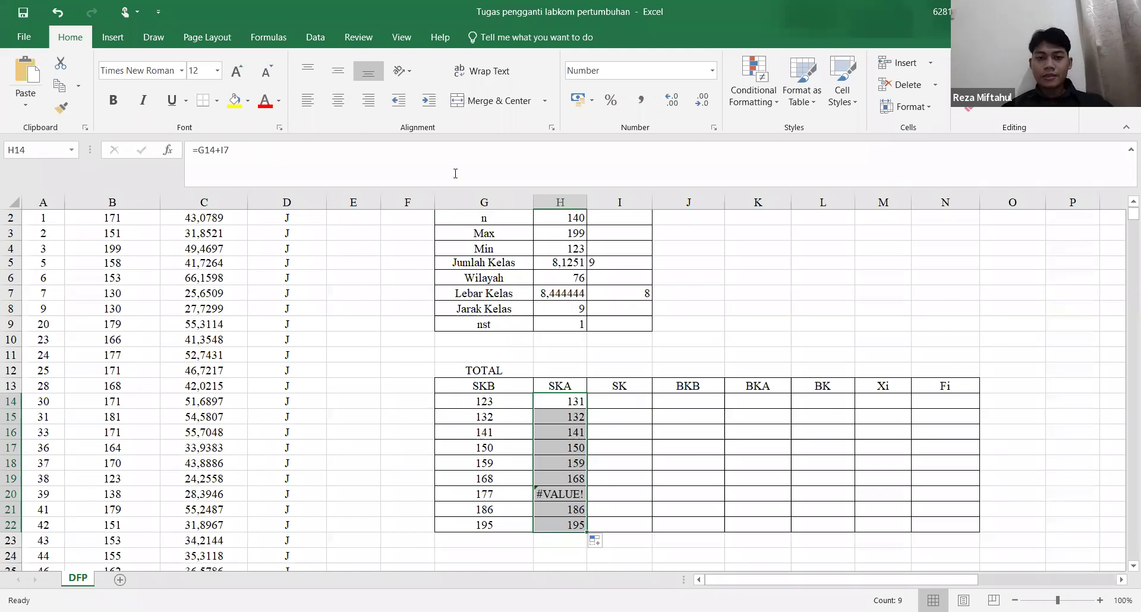
pyautogui.click(445, 158)
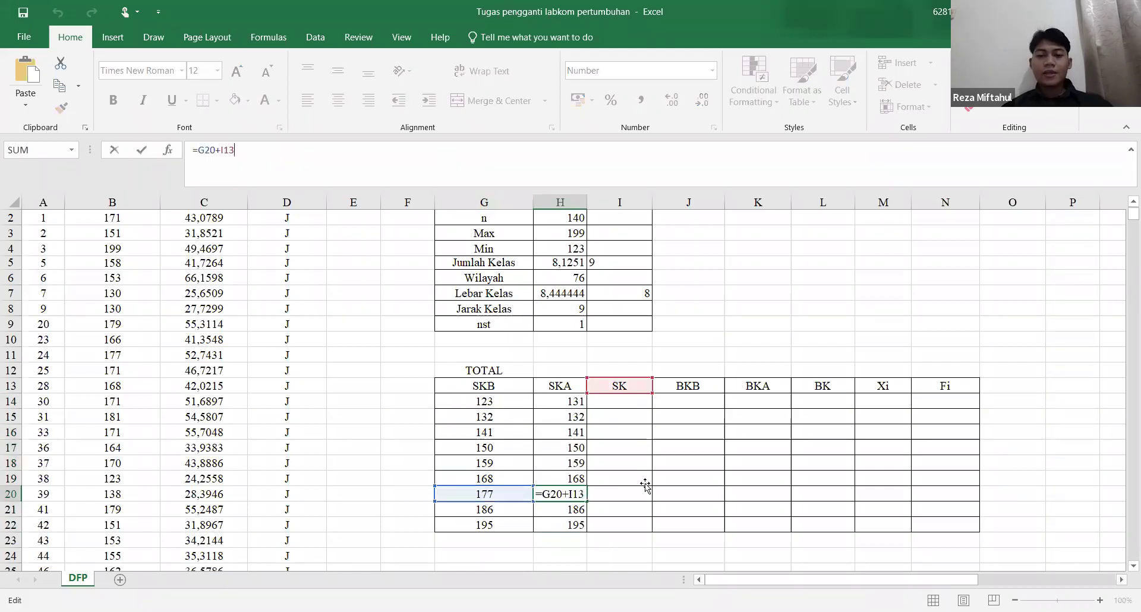
pyautogui.press('Escape')
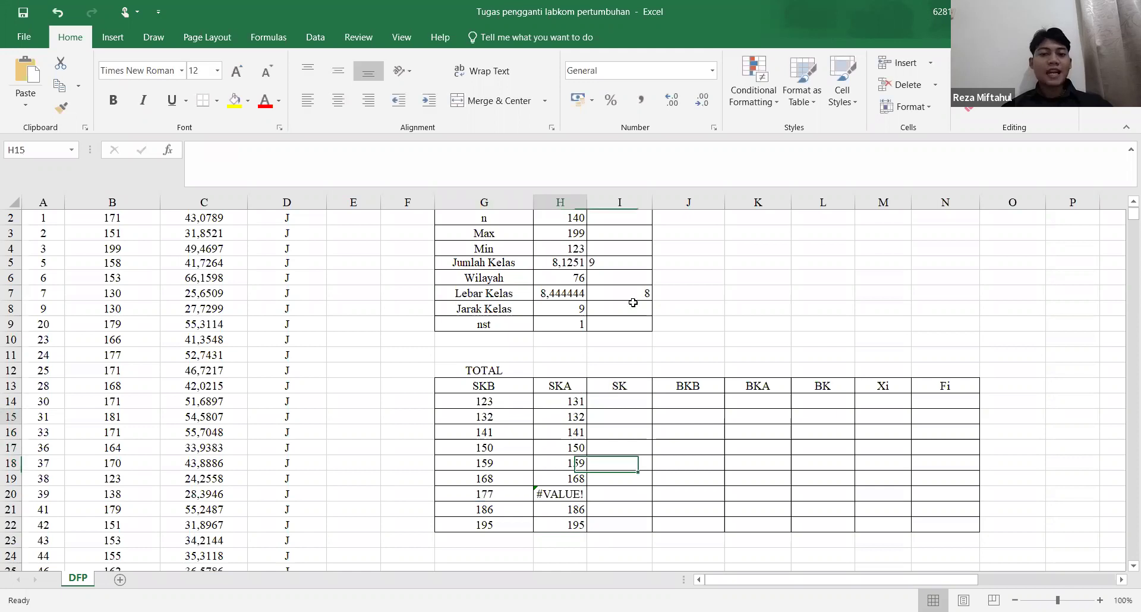
# Make the I8 reference in the SKA formula of H15 absolute, as =G15+$I$8
pyautogui.press('Up')
pyautogui.press('Up')
pyautogui.press('Up')
pyautogui.press('Up')
pyautogui.press('Up')
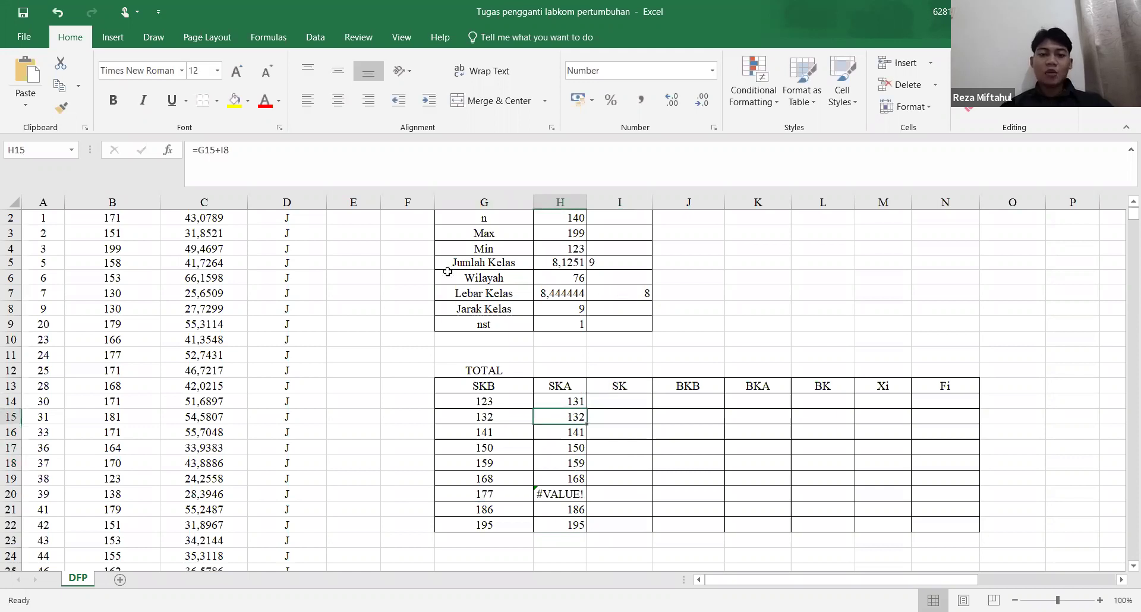
pyautogui.click(227, 149)
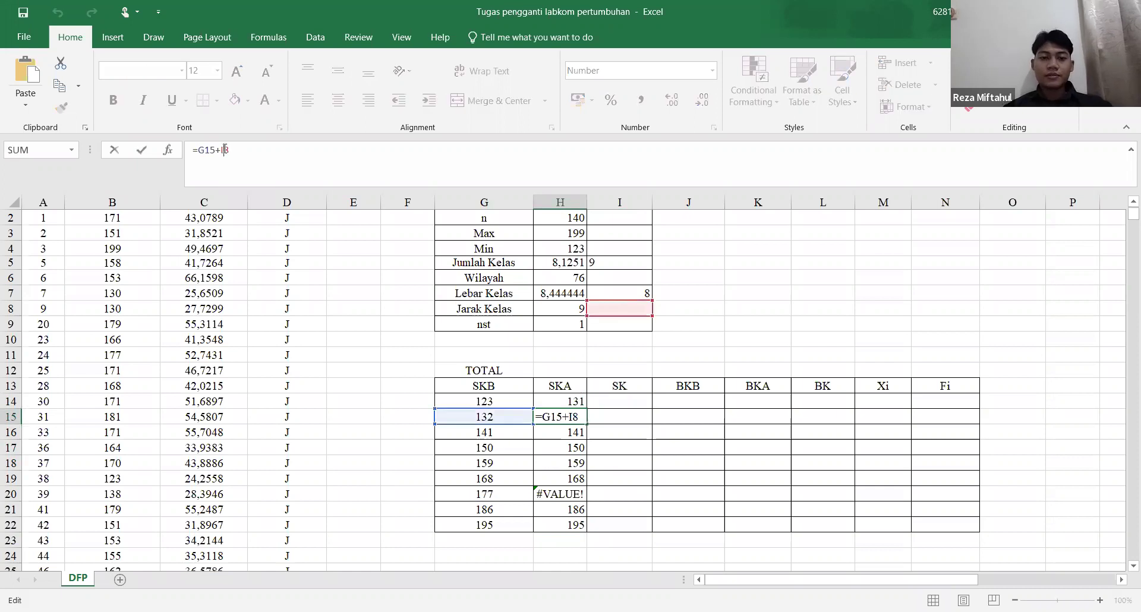
pyautogui.doubleClick(225, 150)
pyautogui.press('F4')
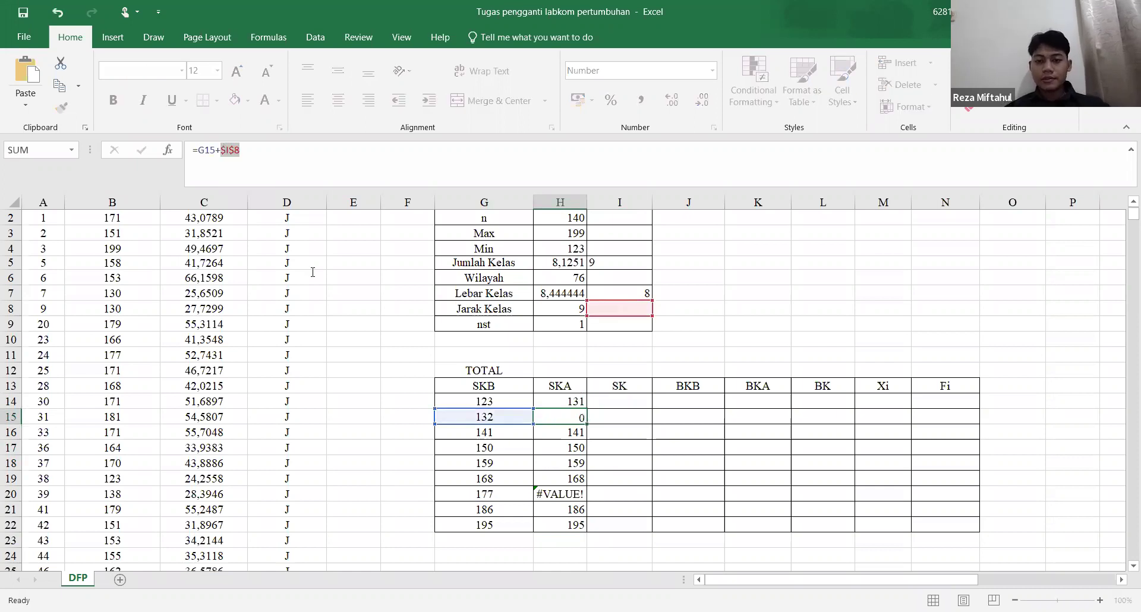
pyautogui.press('Return')
# Fill the =G15+$I$8 formula from H15 down to the last class row, H22
pyautogui.click(585, 420)
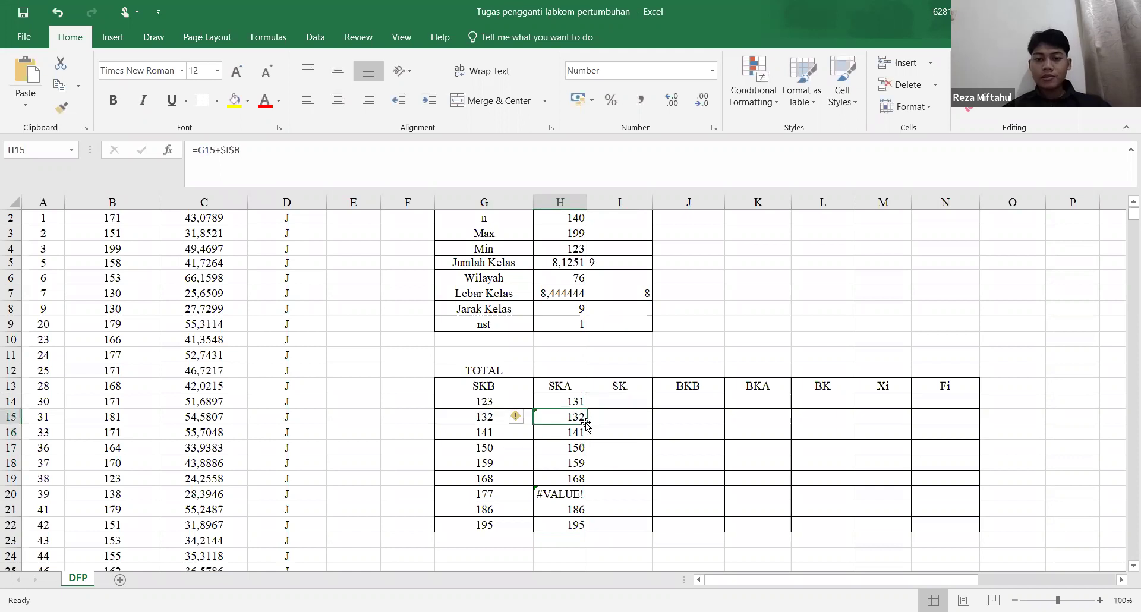
pyautogui.doubleClick(586, 422)
pyautogui.click(598, 489)
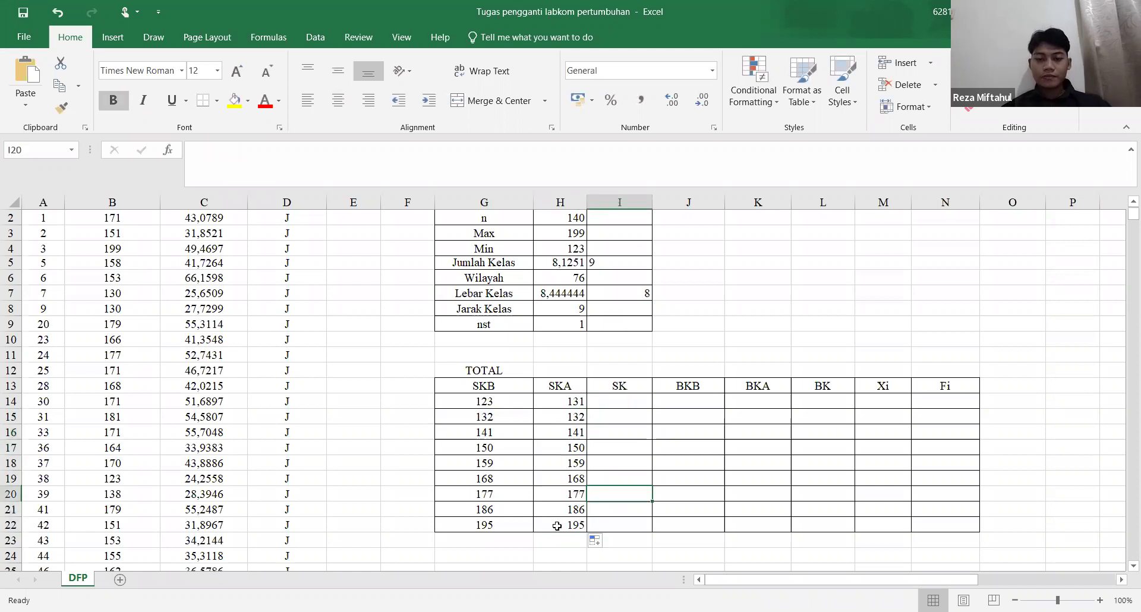
pyautogui.click(557, 525)
# Change the SKA formula in H15 to =G15+$I$7 and fill it down to H22
pyautogui.click(578, 417)
pyautogui.click(334, 167)
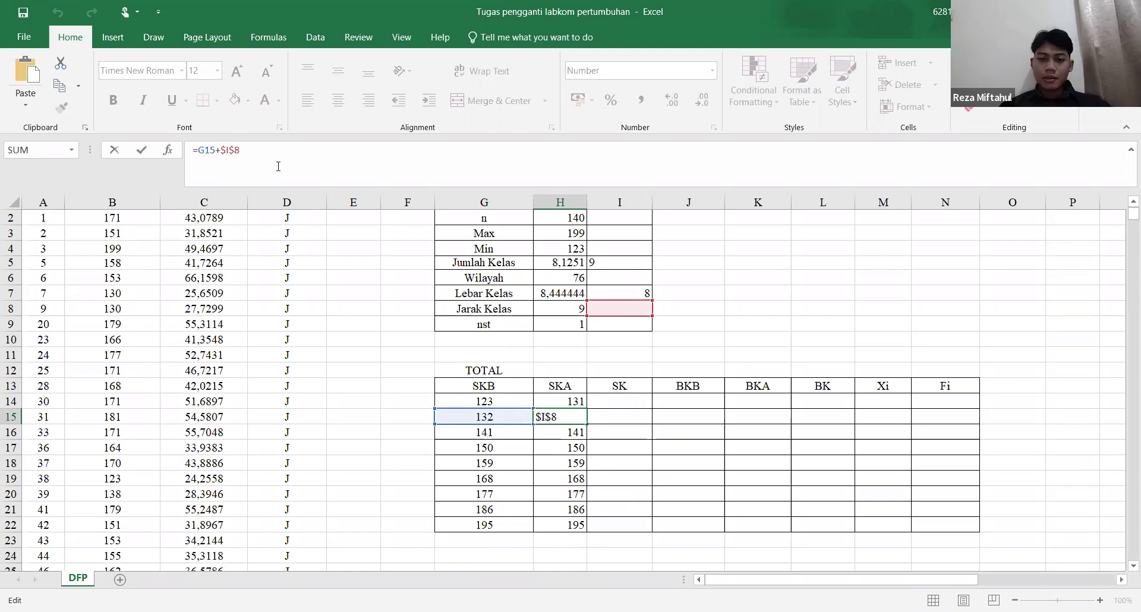
pyautogui.press('BackSpace')
pyautogui.write('7')
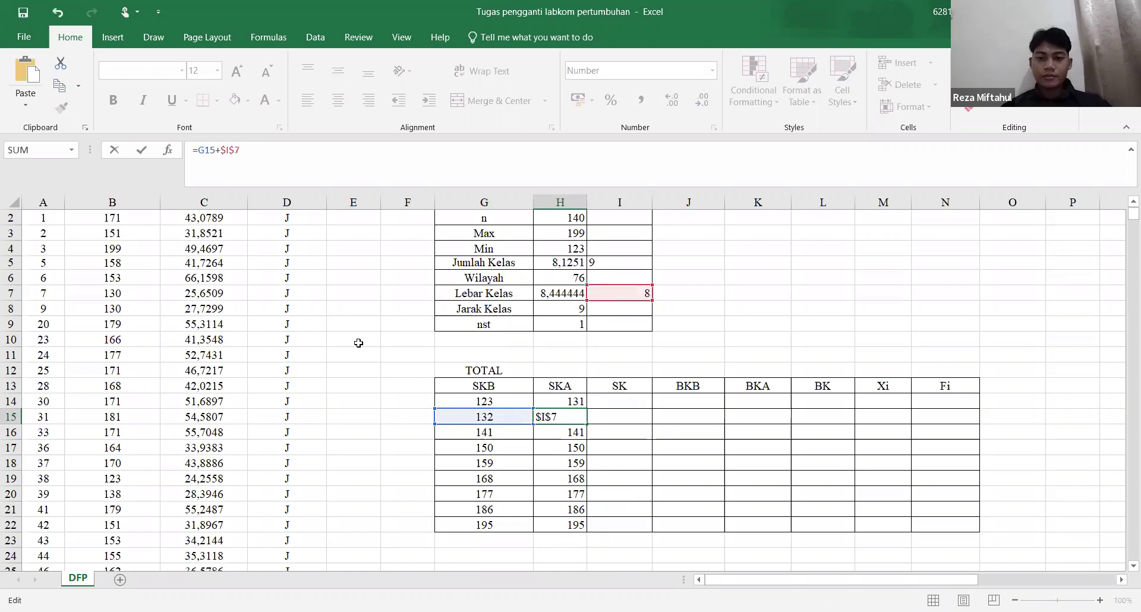
pyautogui.press('Return')
pyautogui.click(583, 421)
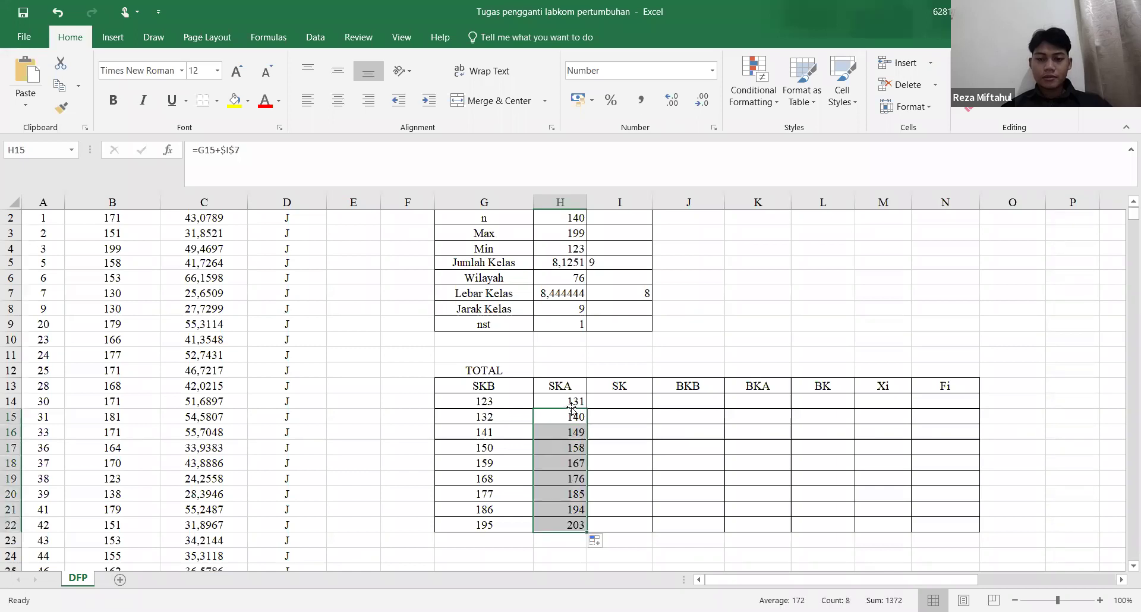
# Make the I7 reference in the SKA formula of H14 absolute and check the formula in H15
pyautogui.click(575, 401)
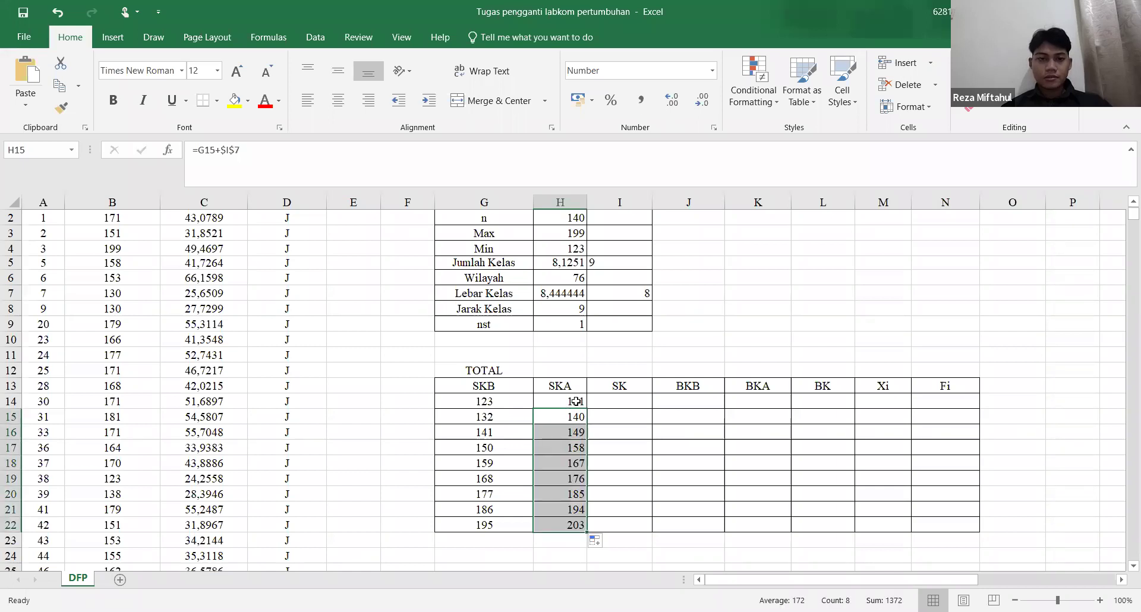
pyautogui.click(438, 163)
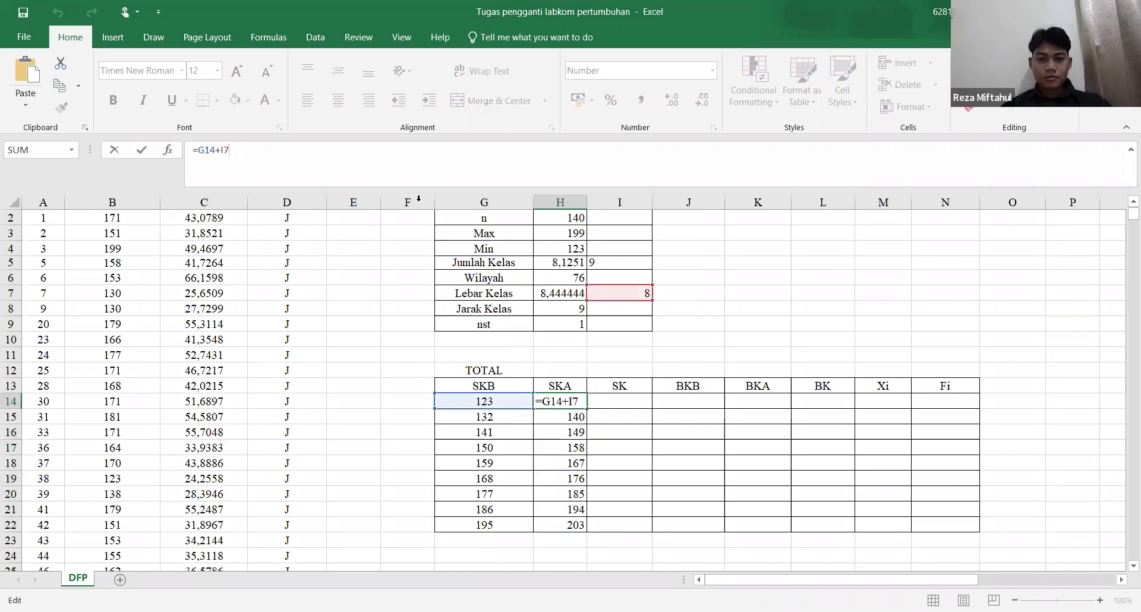
pyautogui.press('F4')
pyautogui.press('Return')
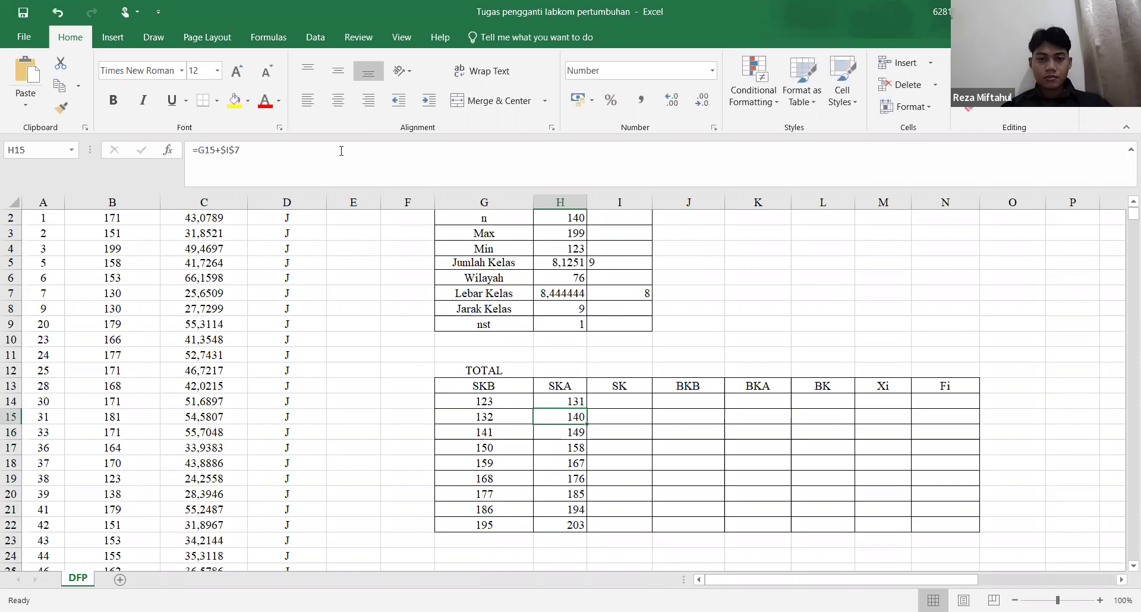
pyautogui.click(342, 150)
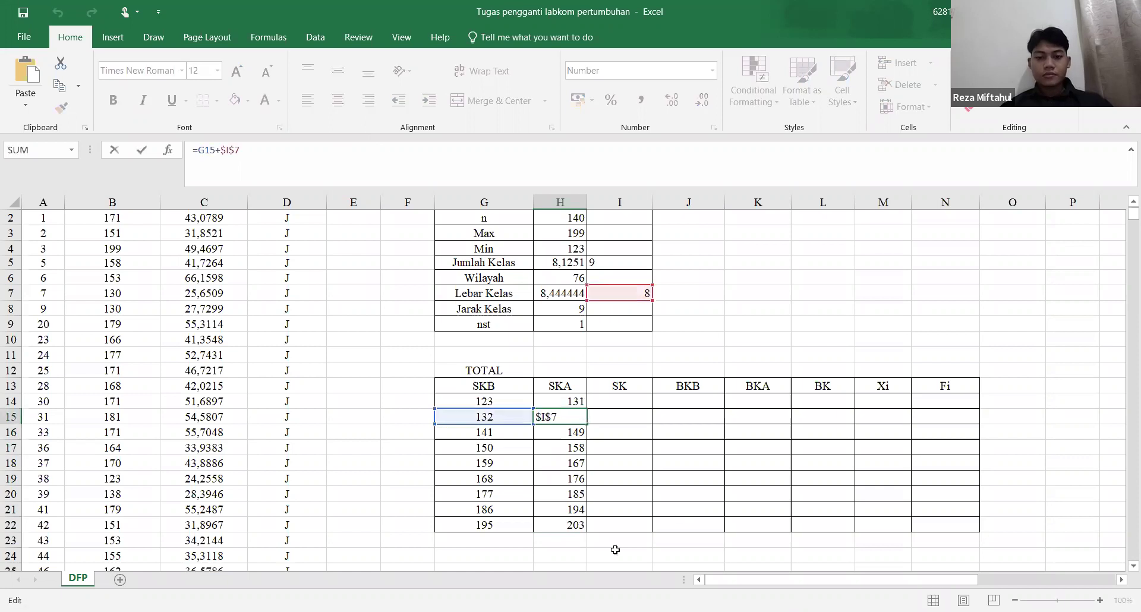
pyautogui.click(689, 509)
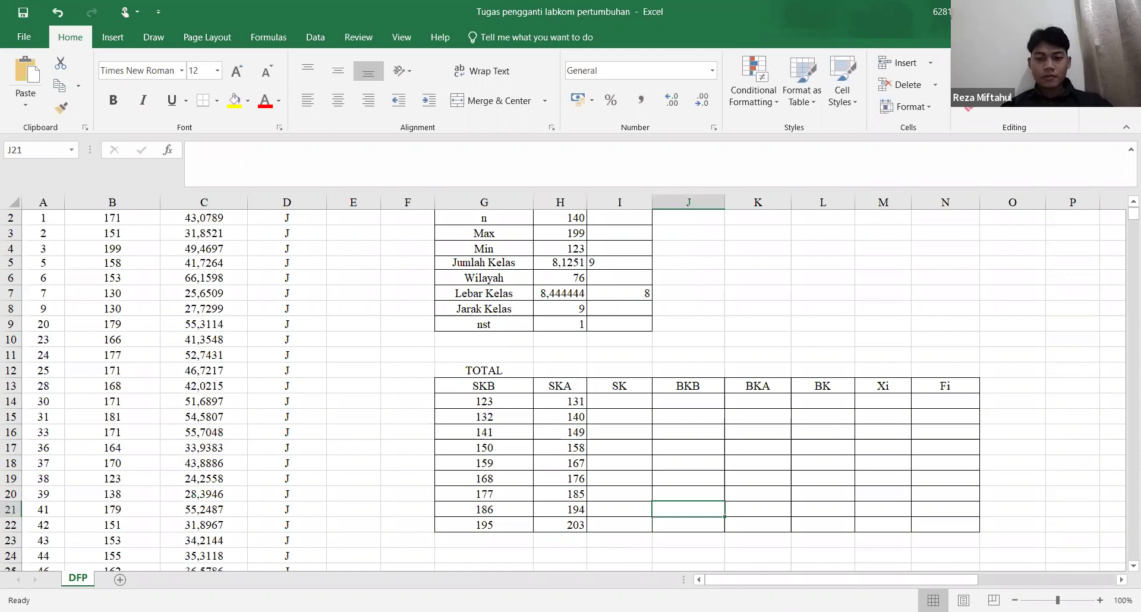
# Combine the class limits in the SK column with =G14&-H14 in I14 and fill it down to I22
pyautogui.click(610, 396)
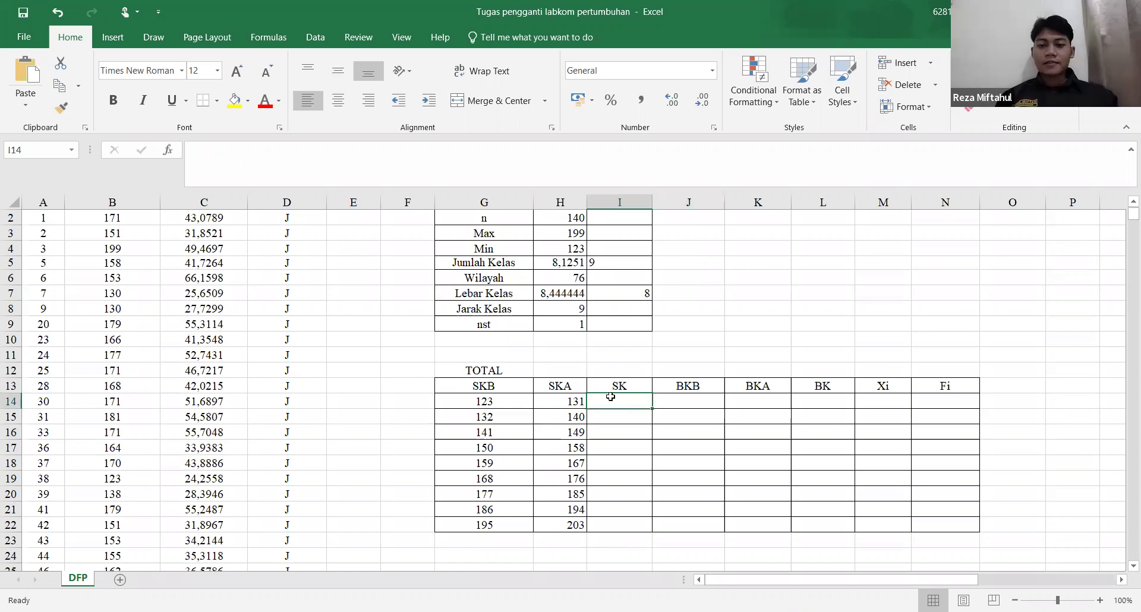
pyautogui.write('=')
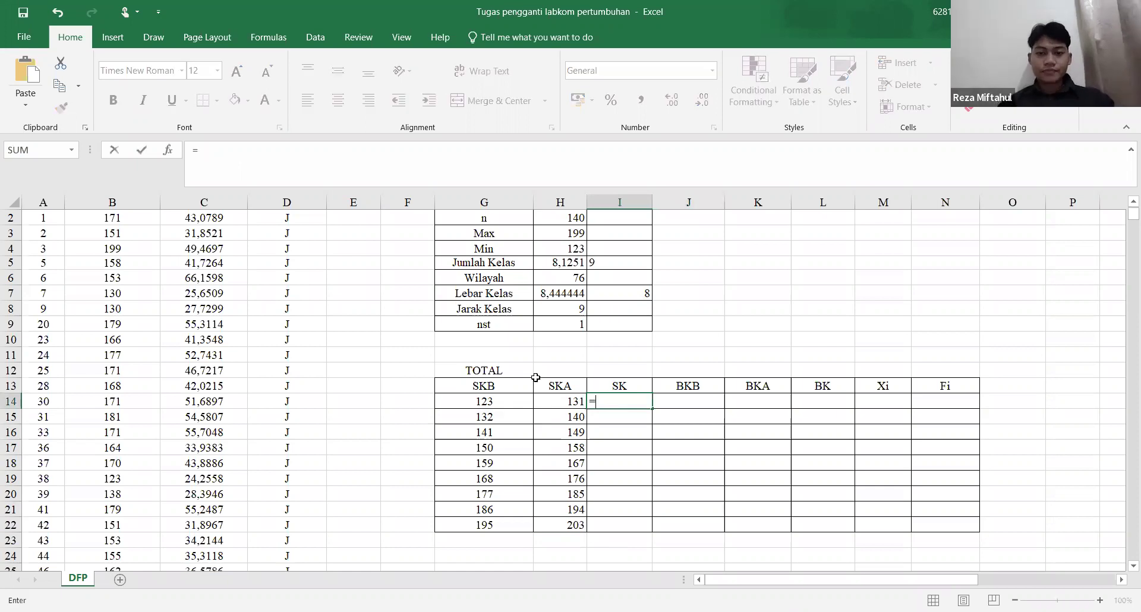
pyautogui.click(496, 396)
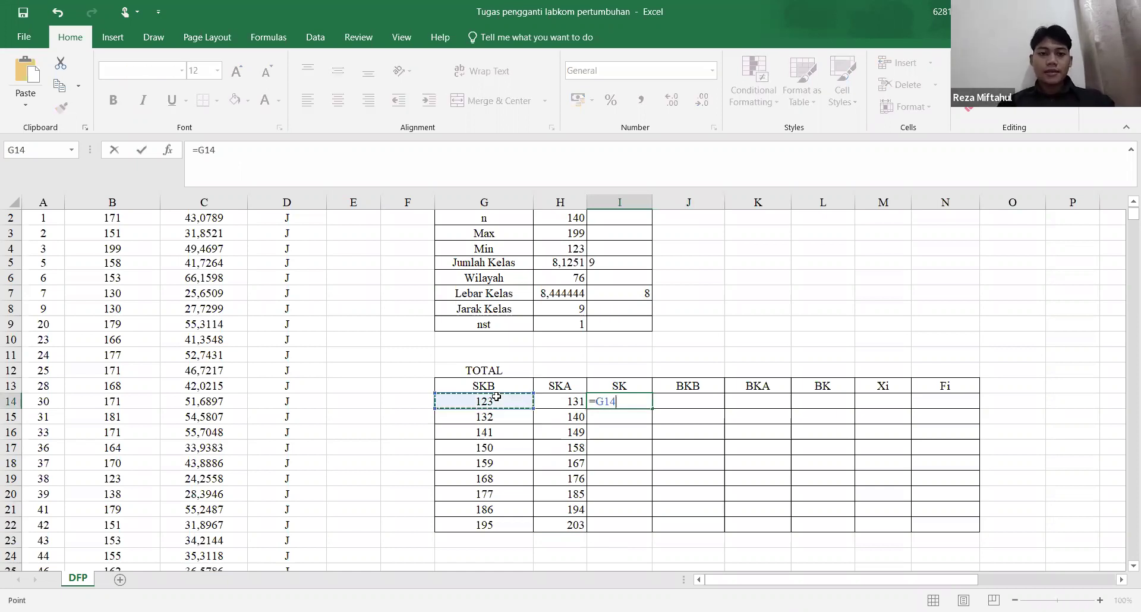
pyautogui.write('&-')
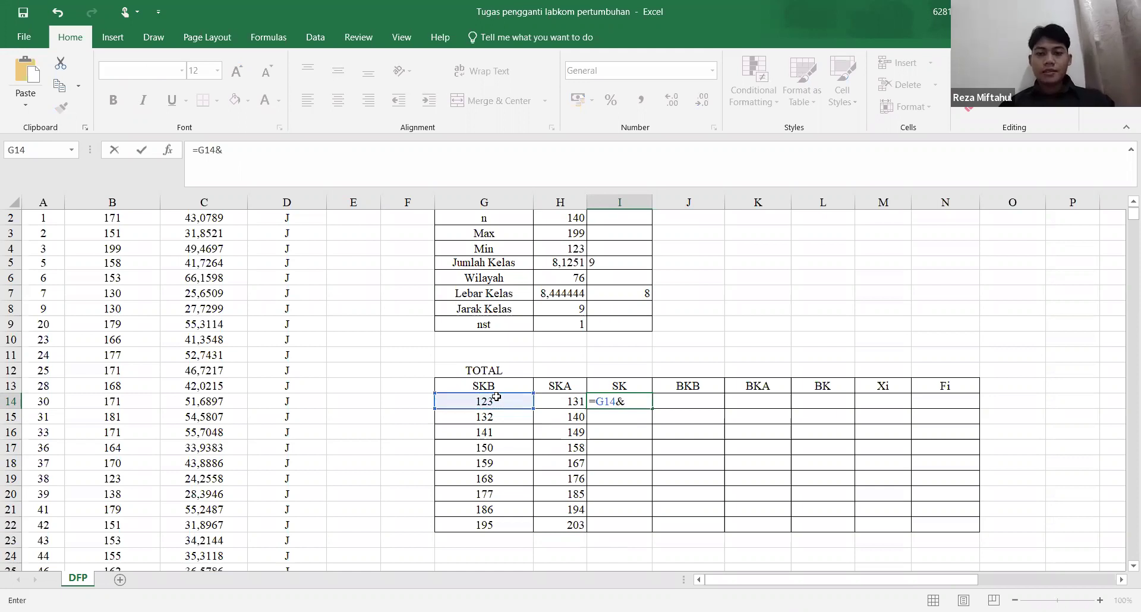
pyautogui.click(552, 400)
pyautogui.press('Return')
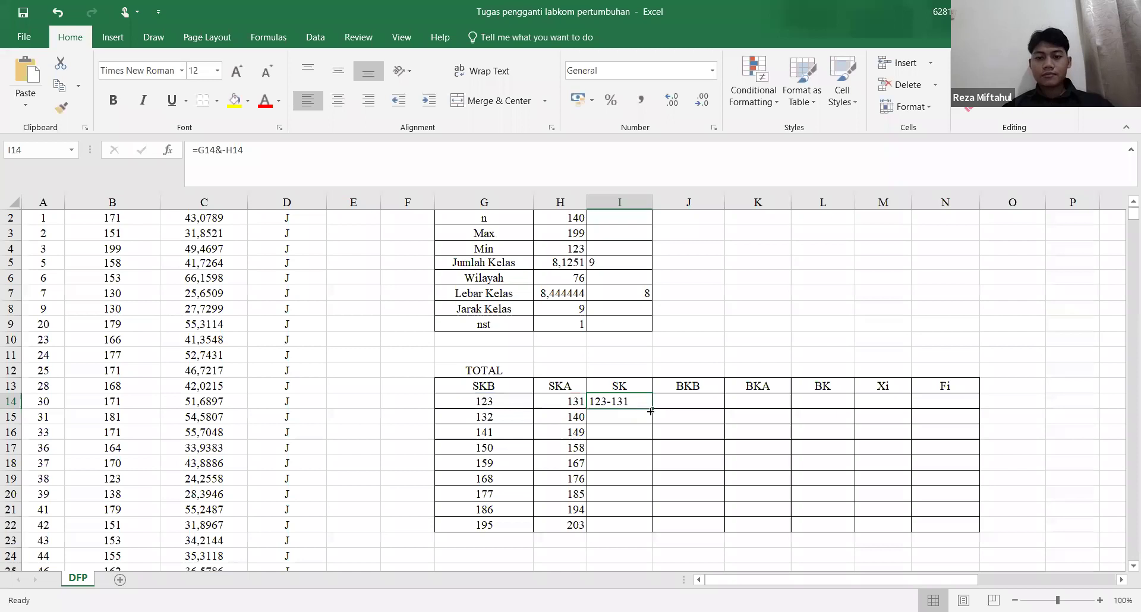
pyautogui.doubleClick(650, 411)
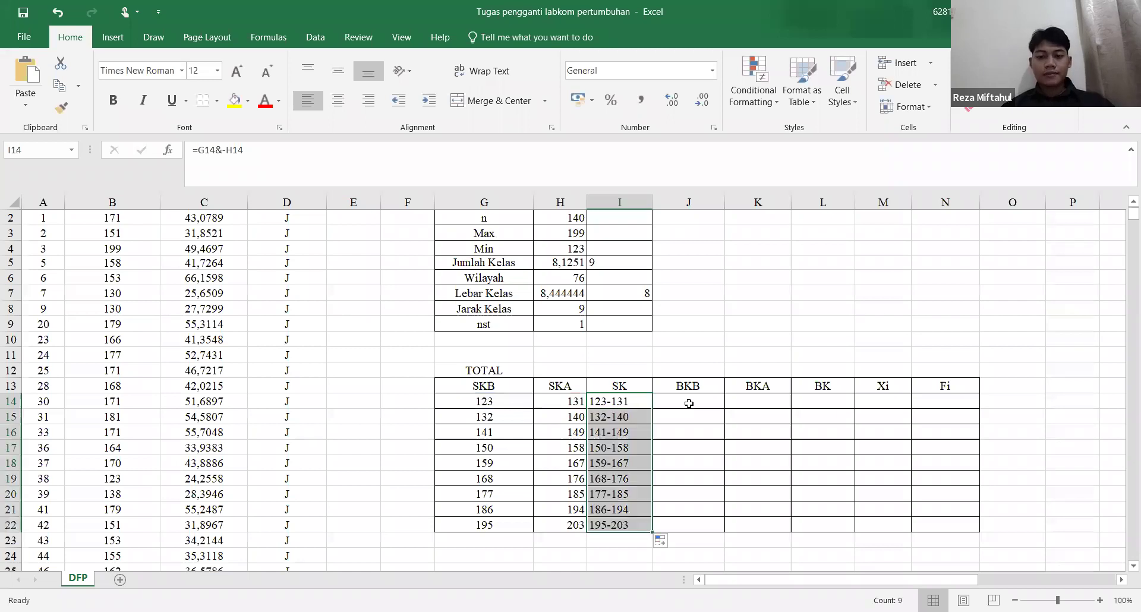
# Calculate the lower class boundaries in the BKB column with =G14-0,5 in J14 and fill the formula down to J22
pyautogui.click(689, 403)
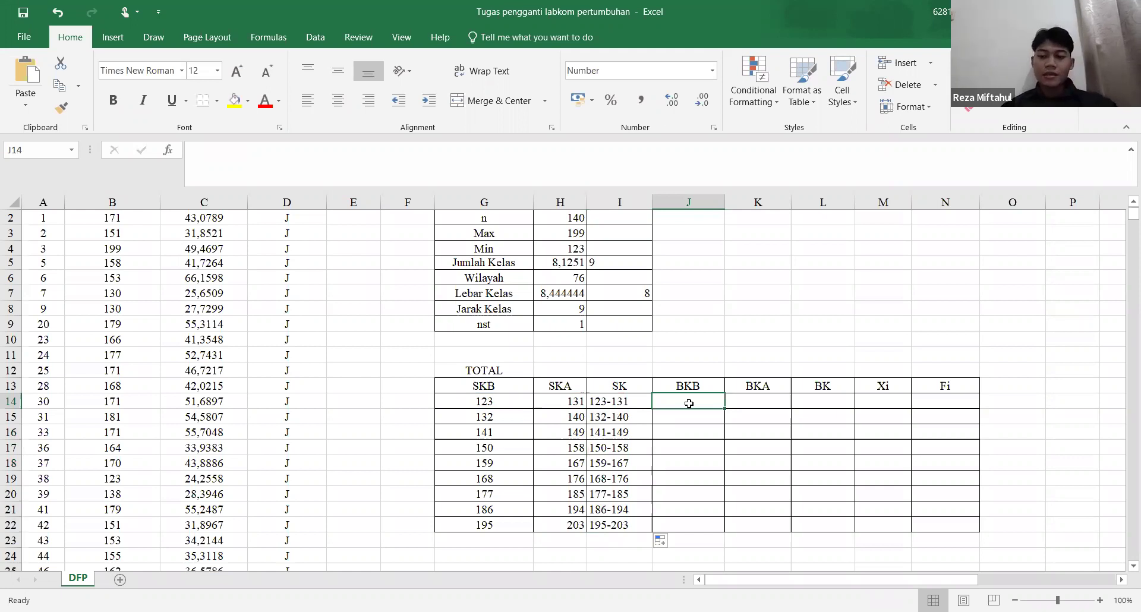
pyautogui.write('=')
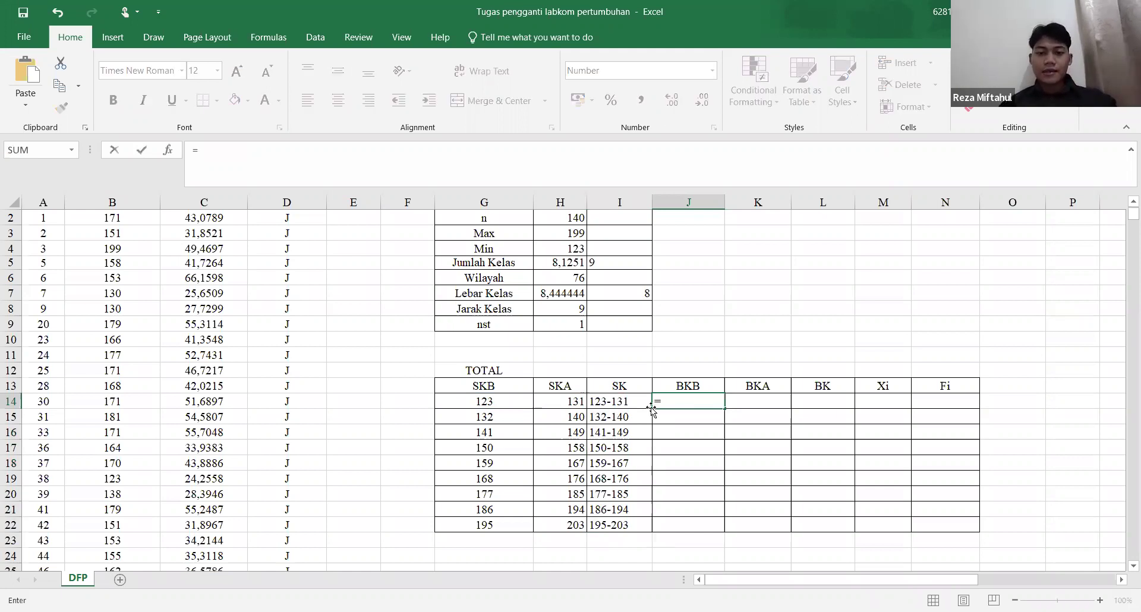
pyautogui.click(522, 406)
pyautogui.write('-0,5')
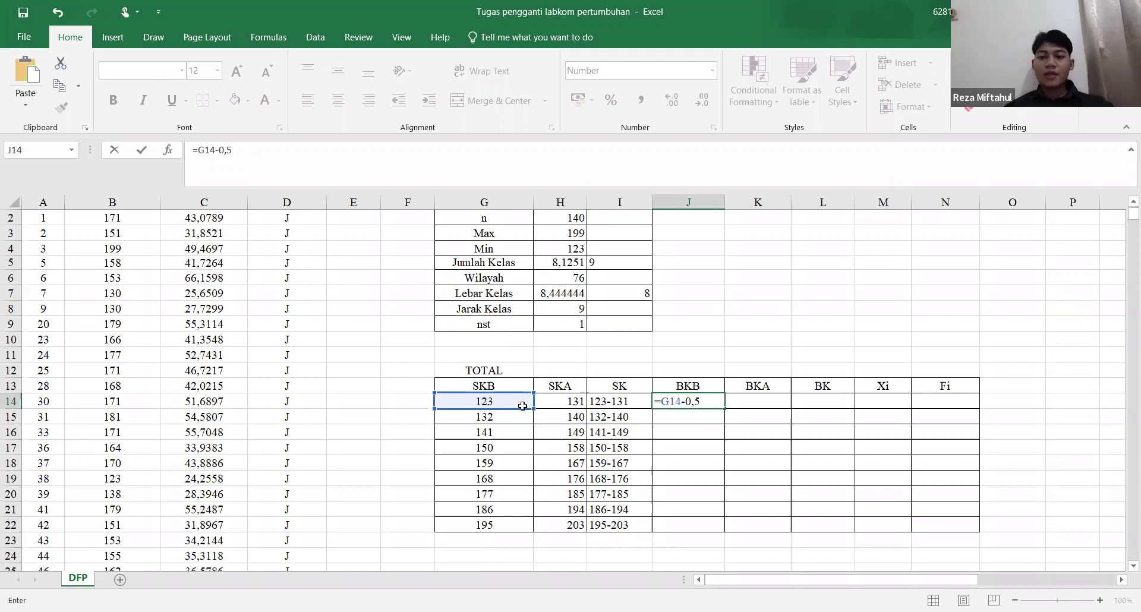
pyautogui.press('Return')
pyautogui.click(716, 409)
pyautogui.press('Return')
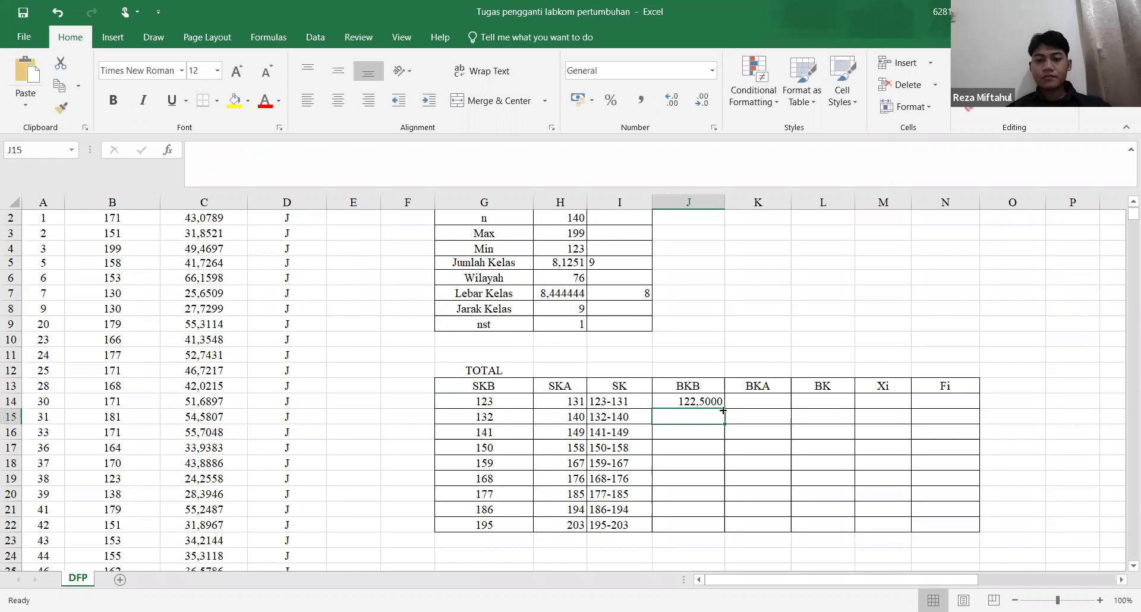
pyautogui.press('Up')
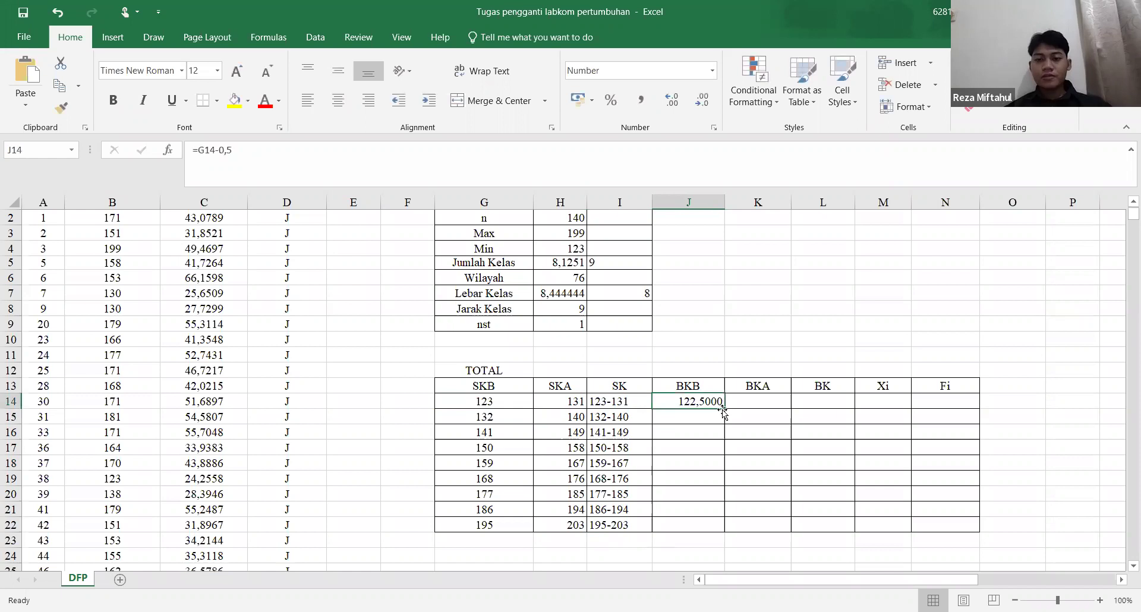
pyautogui.doubleClick(722, 407)
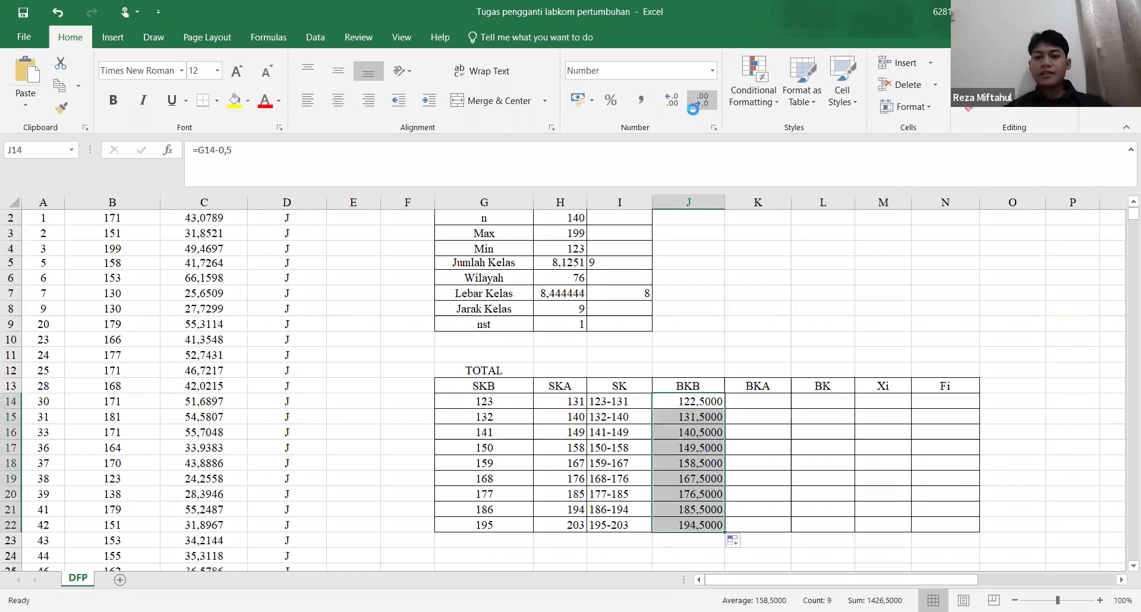
# Reduce the BKB values in J14:J22 to one decimal place
pyautogui.click(694, 110)
pyautogui.click(695, 111)
pyautogui.click(694, 111)
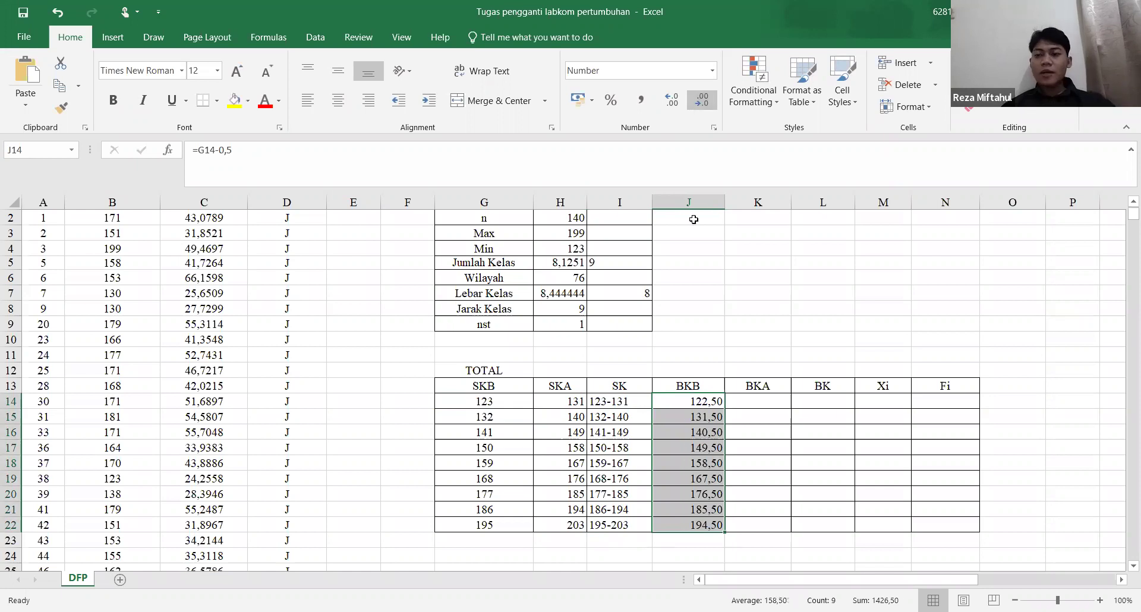
# Calculate the upper class boundaries in the BKA column with =H14+0,5 in K14 and fill the formula down to K22
pyautogui.click(782, 405)
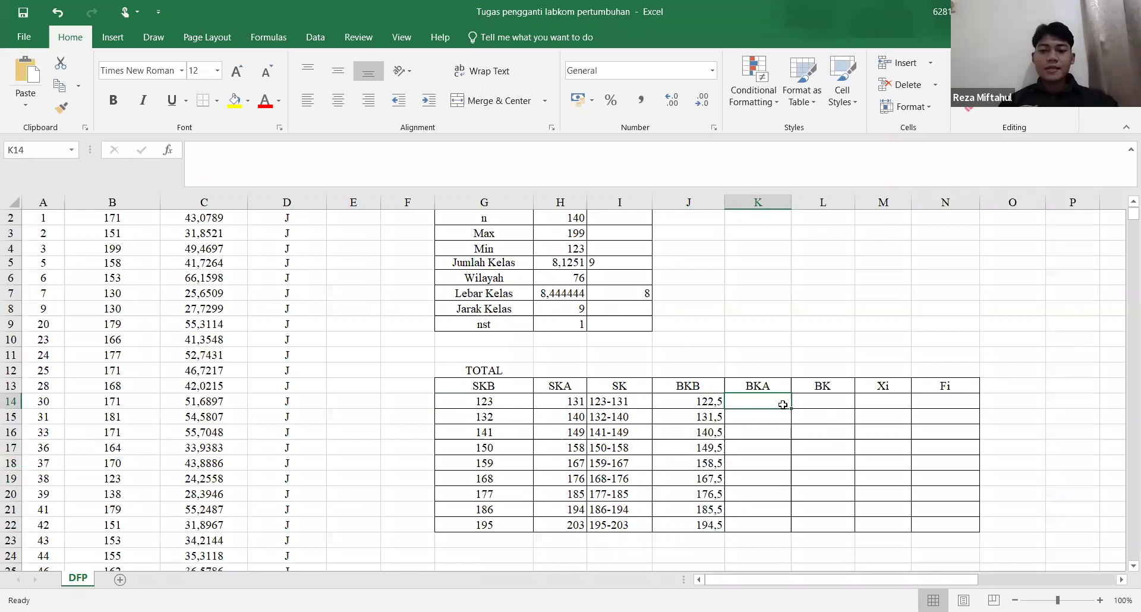
pyautogui.write('=')
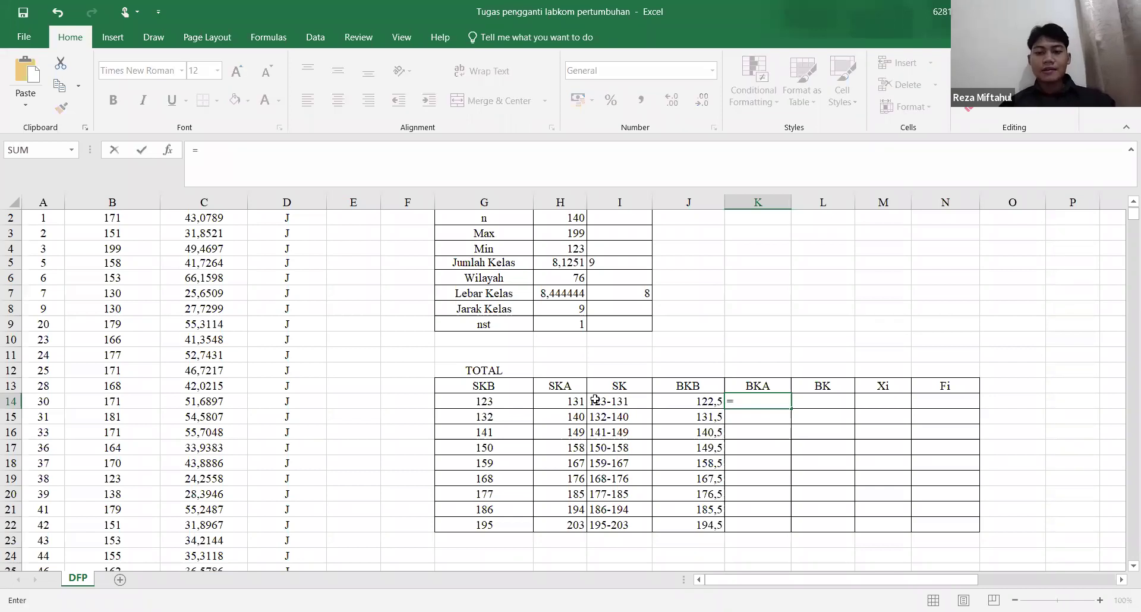
pyautogui.click(569, 396)
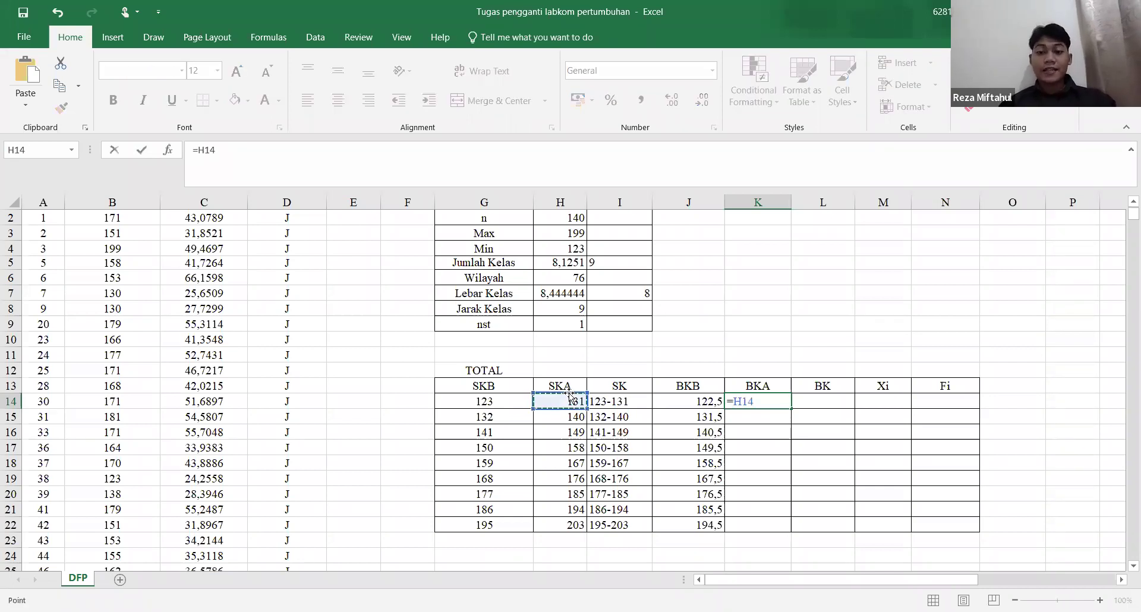
pyautogui.write('+')
pyautogui.write('H9')
pyautogui.press('Return')
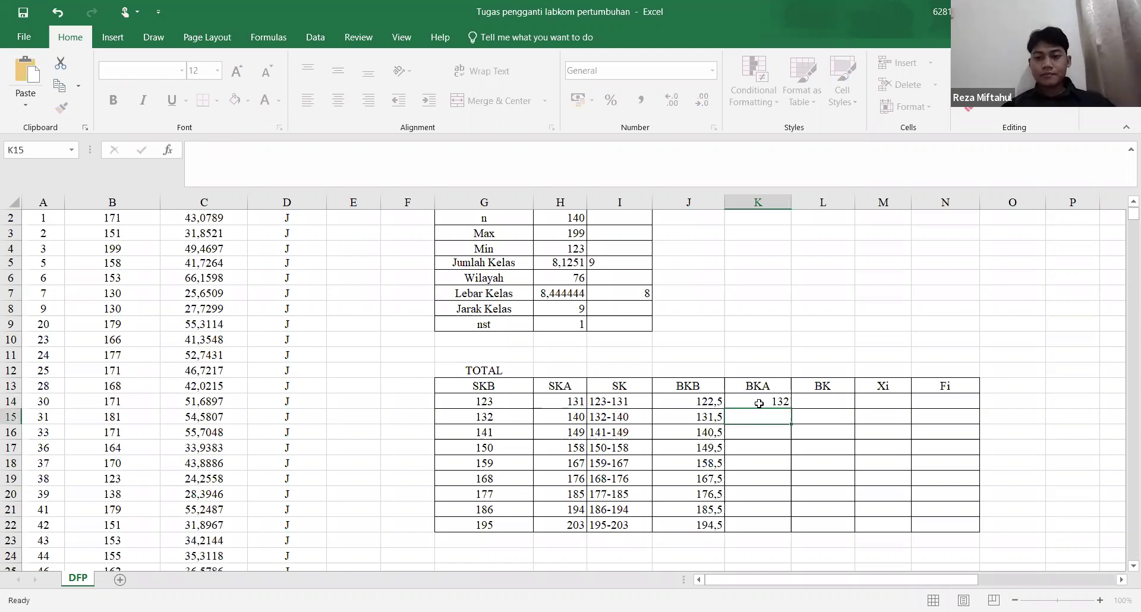
pyautogui.press('Up')
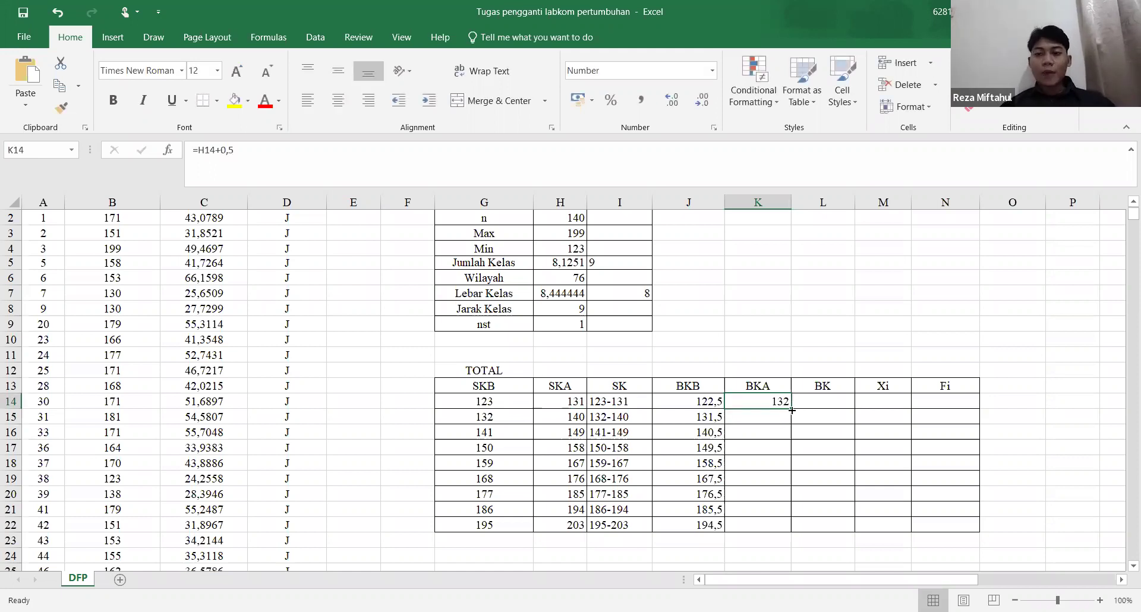
pyautogui.doubleClick(791, 410)
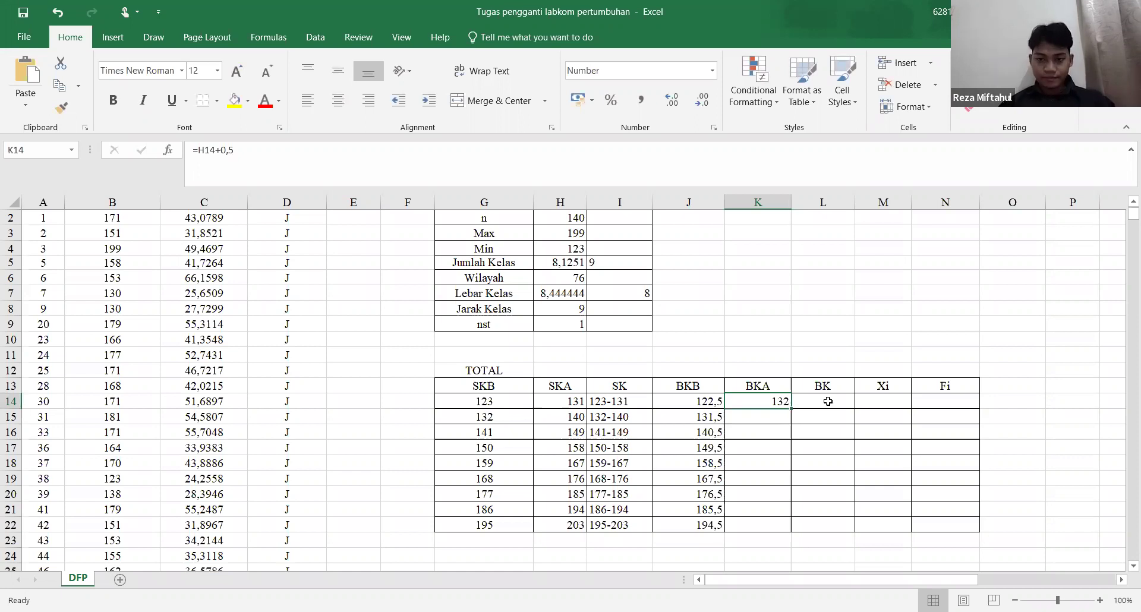
# Combine the class boundaries in the BK column with =J14&-K14 in L14 and fill it down to L22
pyautogui.click(833, 399)
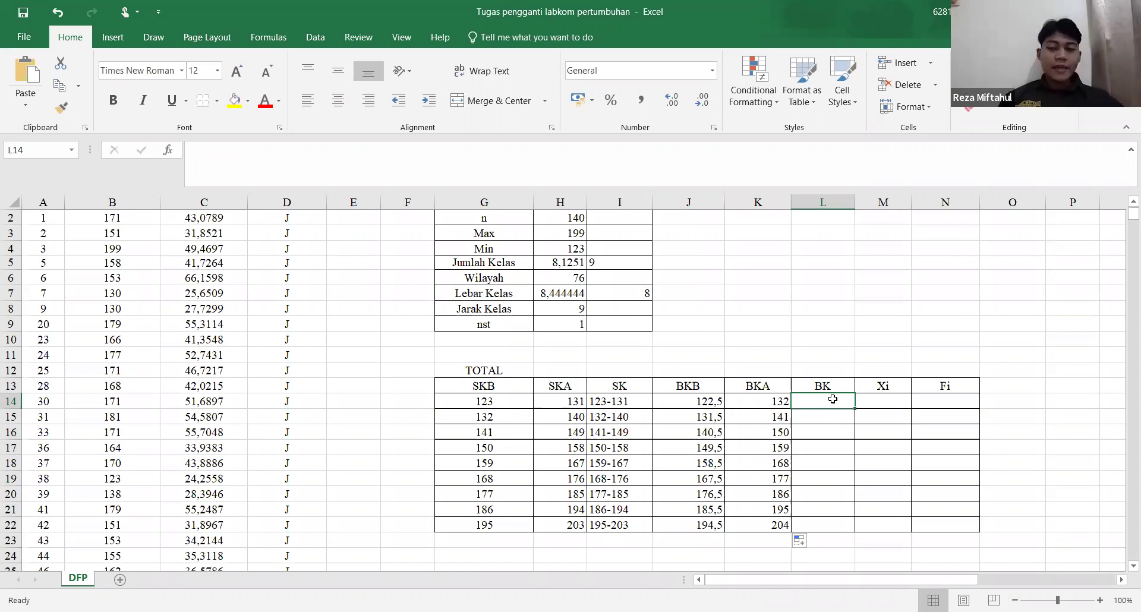
pyautogui.write('=')
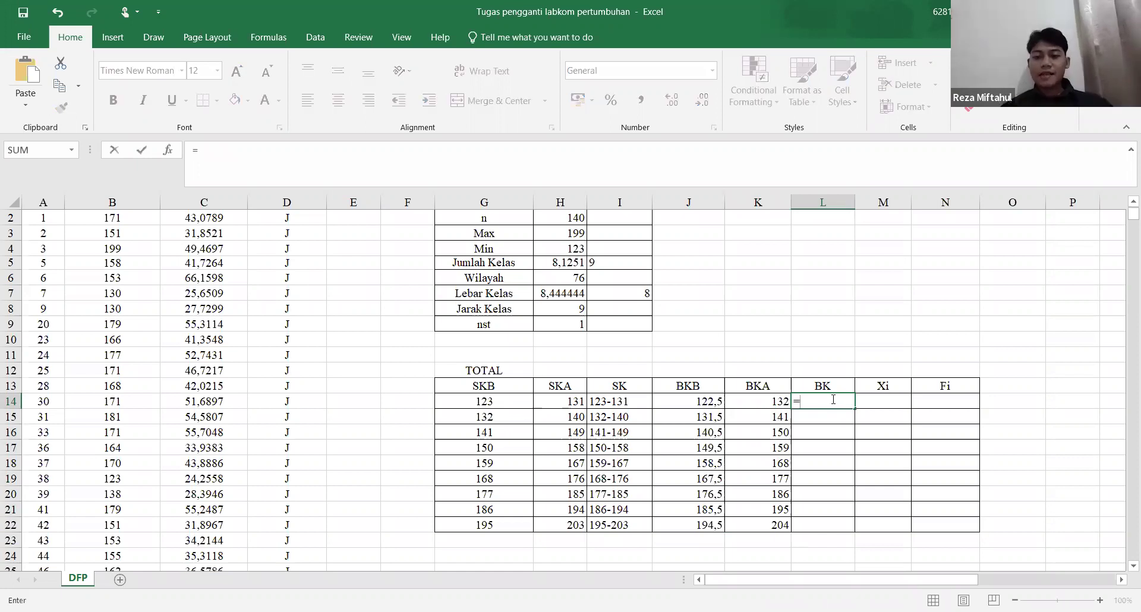
pyautogui.click(697, 399)
pyautogui.write('&-')
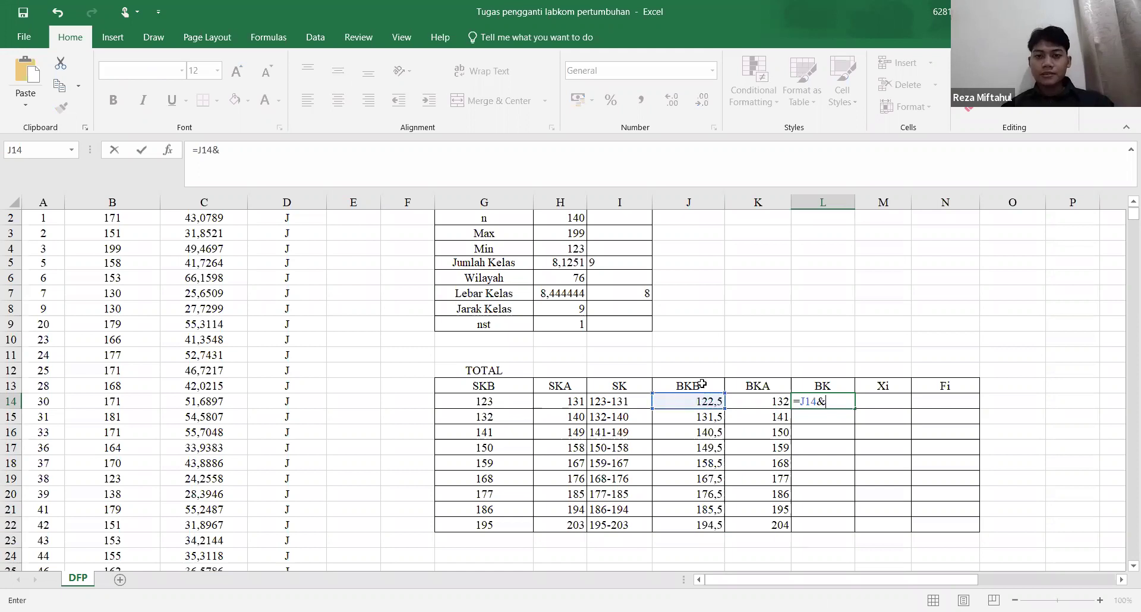
pyautogui.click(761, 402)
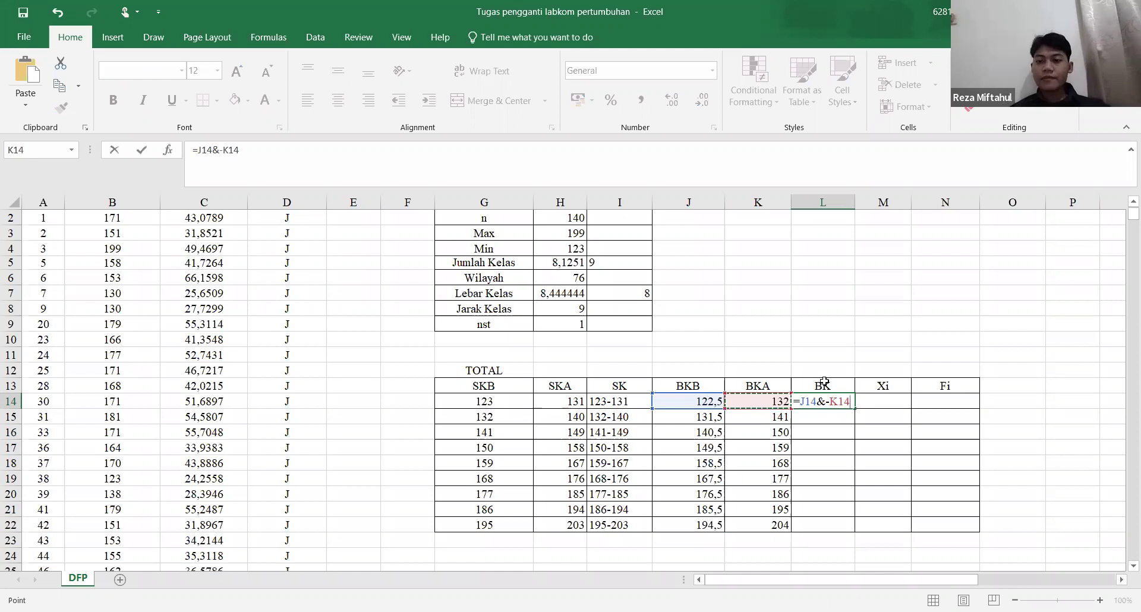
pyautogui.press('Return')
pyautogui.click(853, 406)
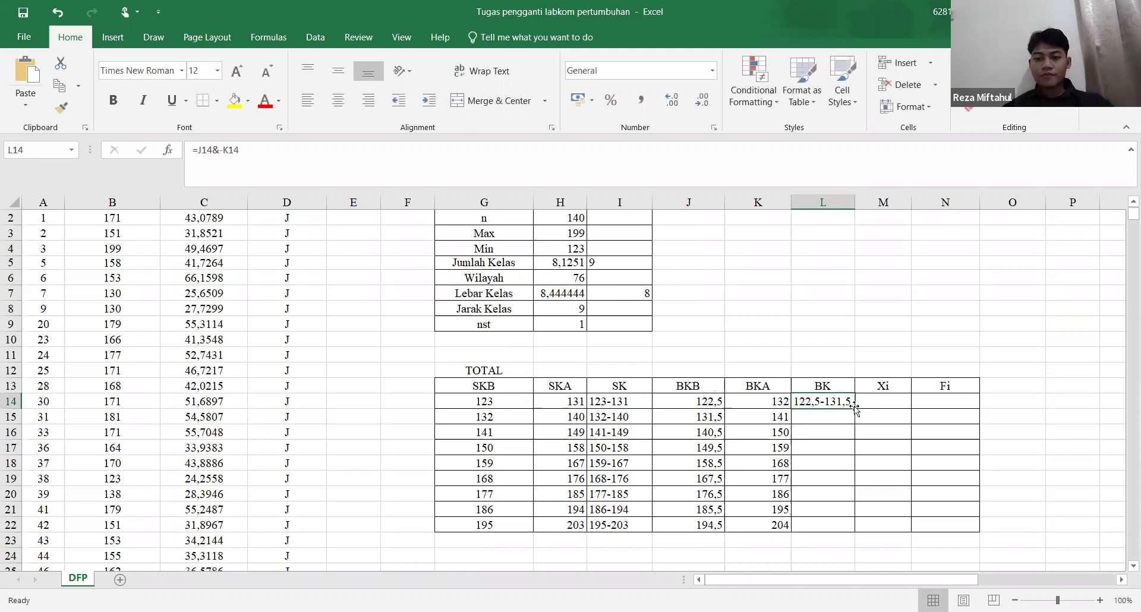
pyautogui.doubleClick(854, 406)
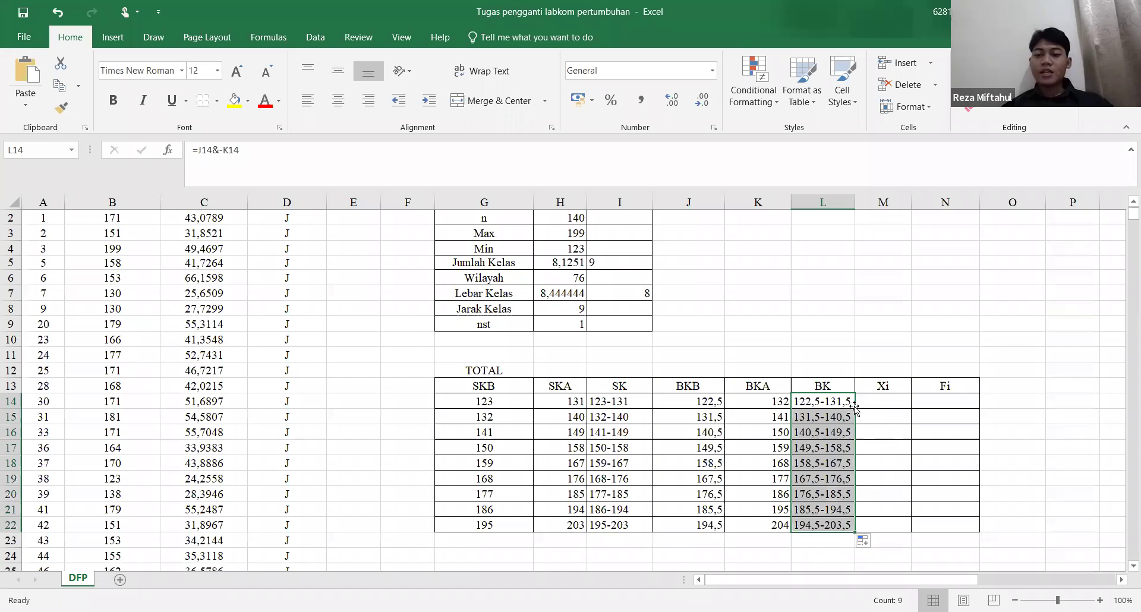
# Calculate the class midpoints in the Xi column with =(G14+H14)/2 in M14 and fill the formula down to M22
pyautogui.click(884, 399)
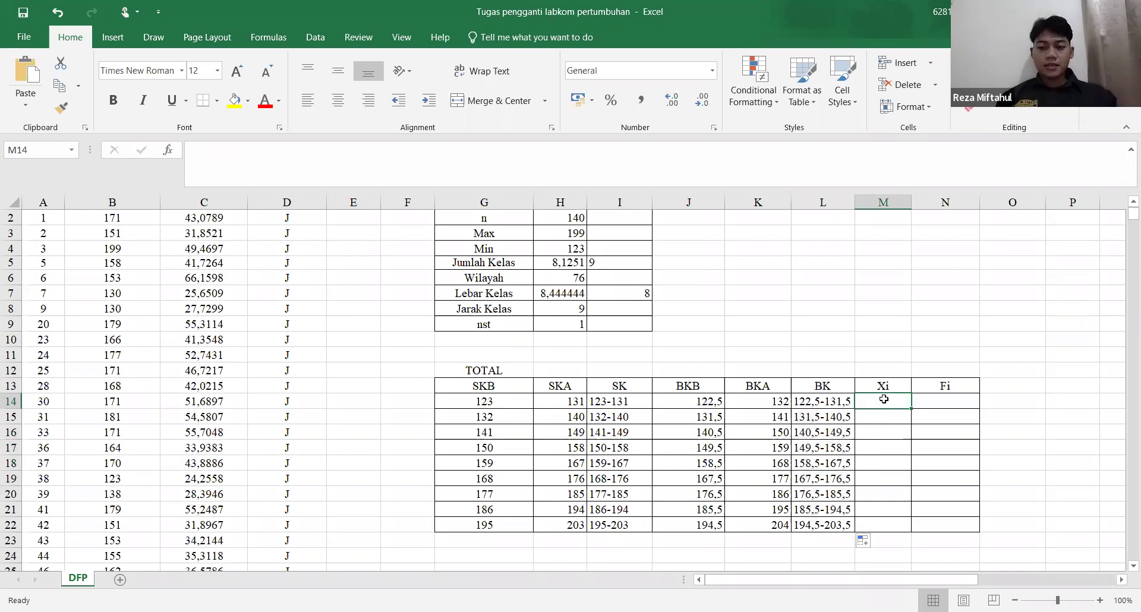
pyautogui.write('=')
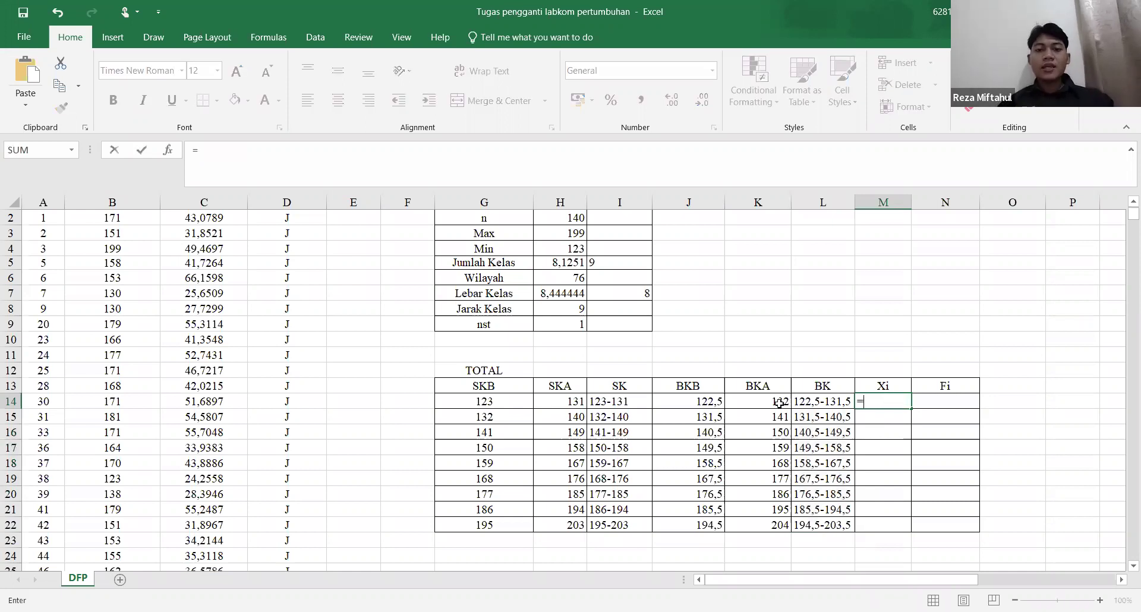
pyautogui.click(523, 401)
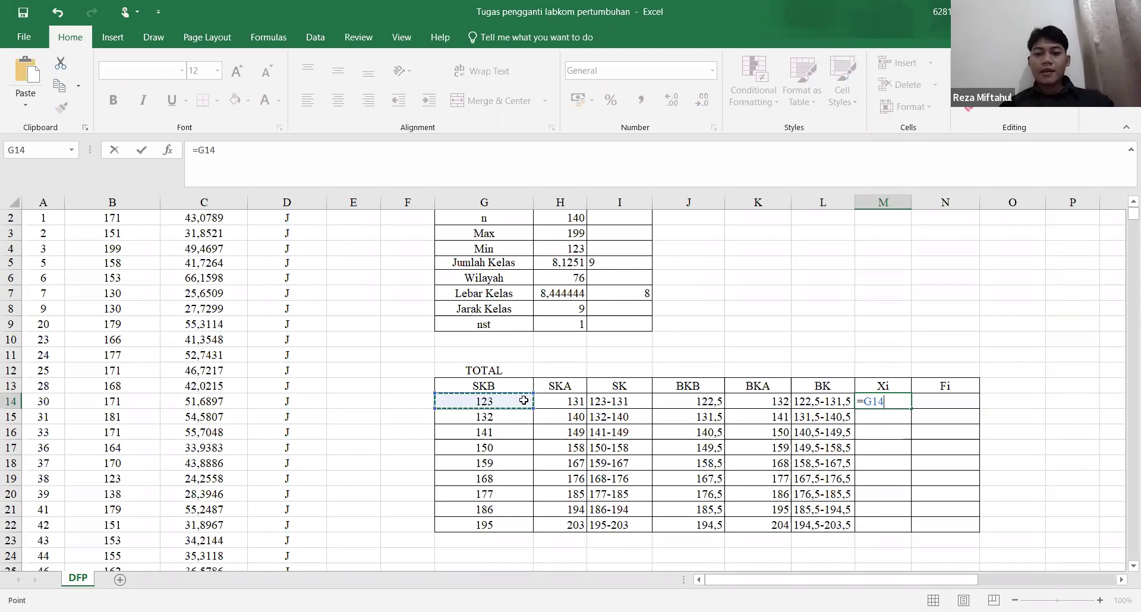
pyautogui.write('+')
pyautogui.click(562, 404)
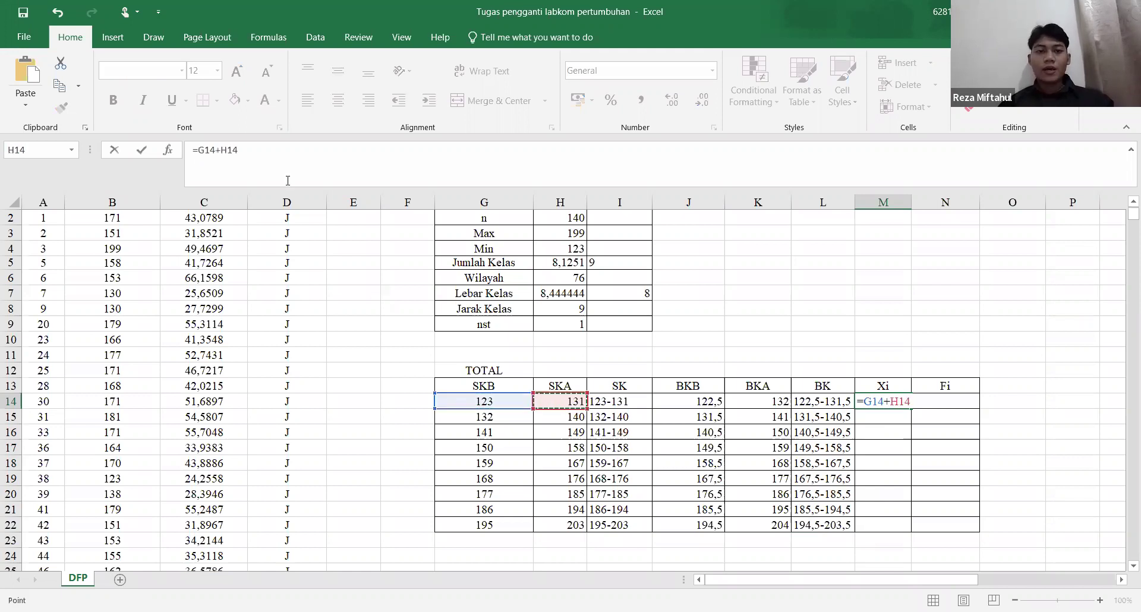
pyautogui.click(283, 154)
pyautogui.write(')')
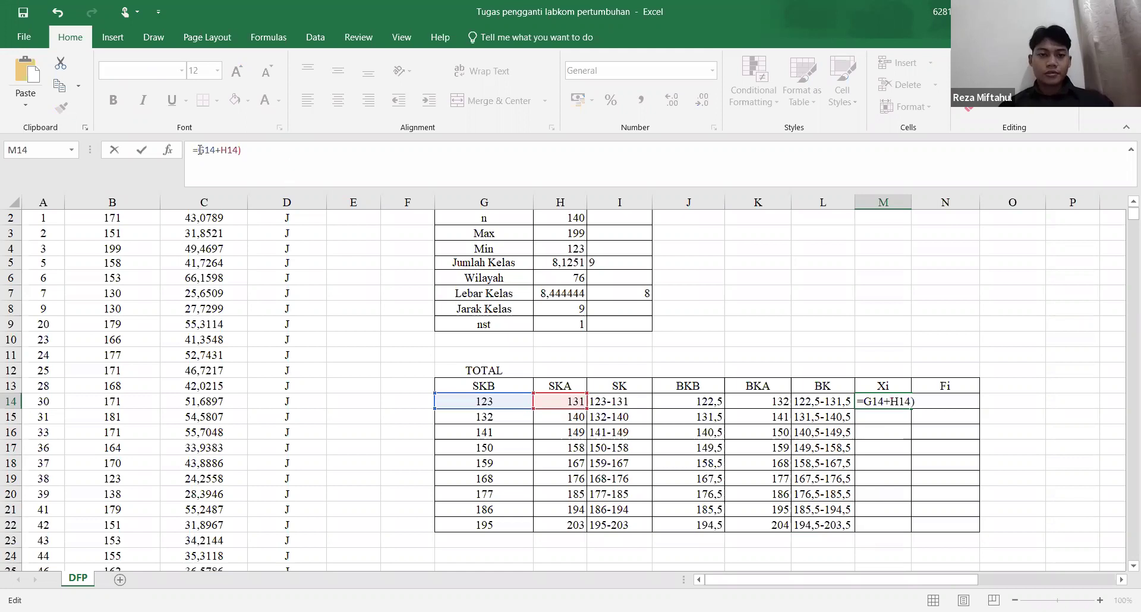
pyautogui.click(200, 150)
pyautogui.write('(')
pyautogui.click(261, 149)
pyautogui.write('/')
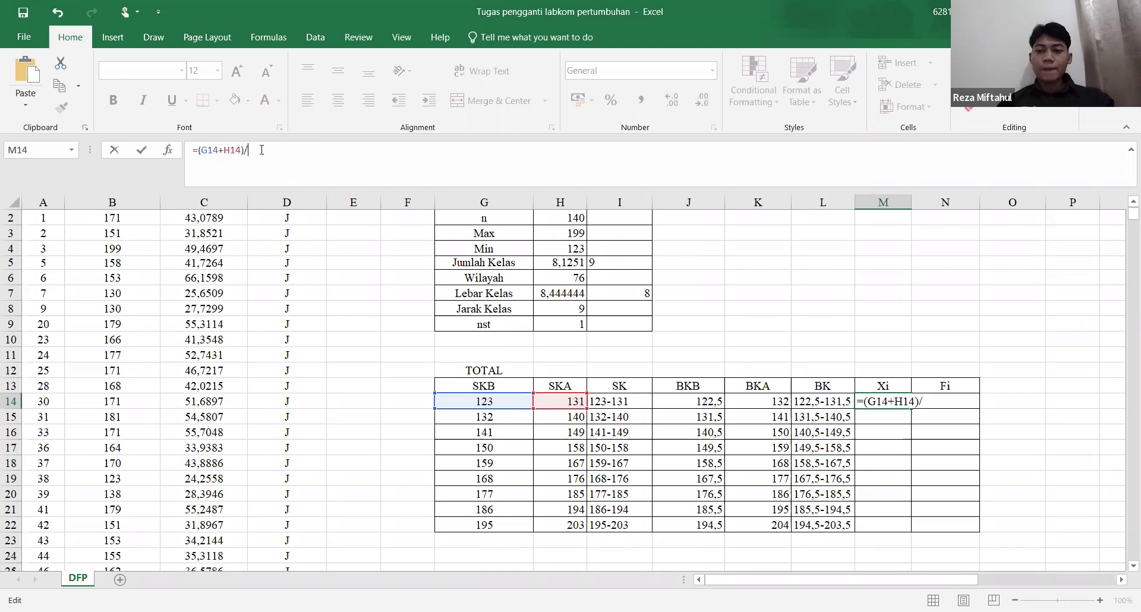
pyautogui.write('2')
pyautogui.press('Return')
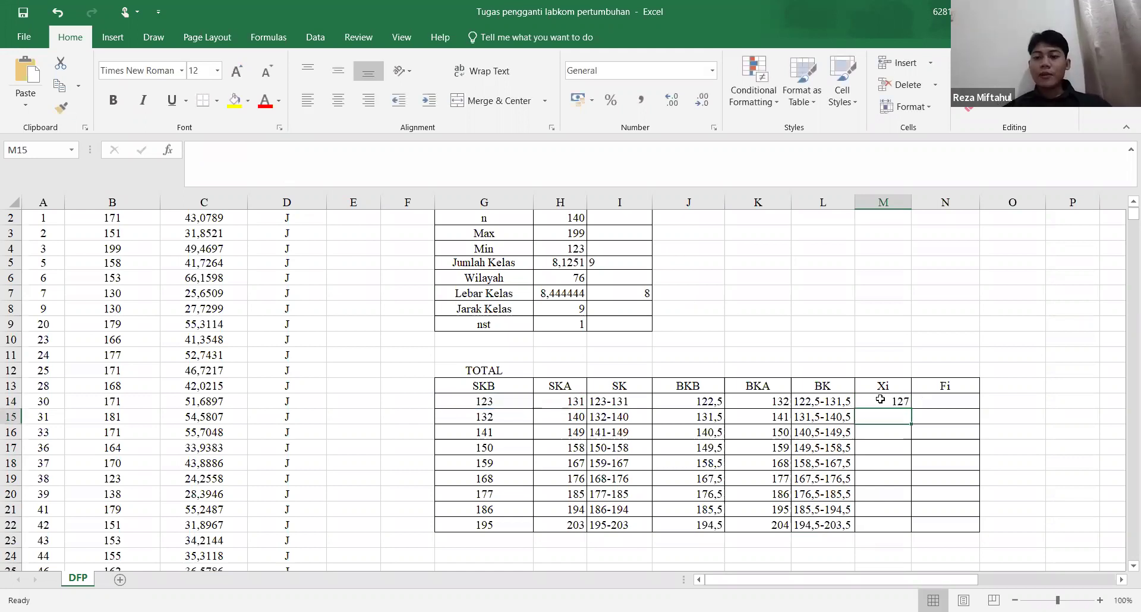
pyautogui.click(880, 400)
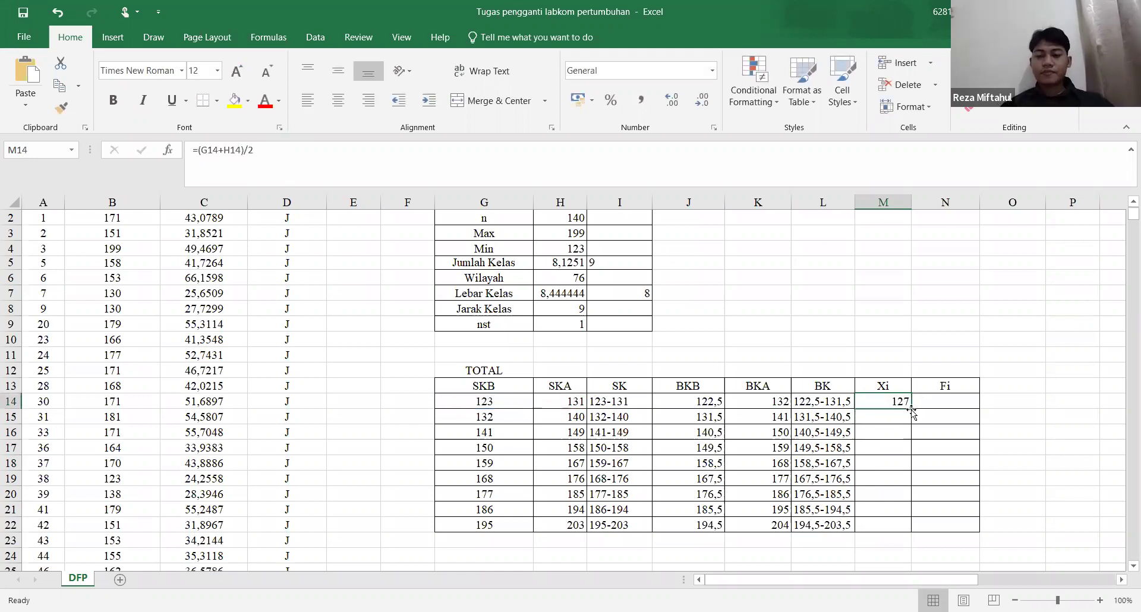
pyautogui.doubleClick(910, 409)
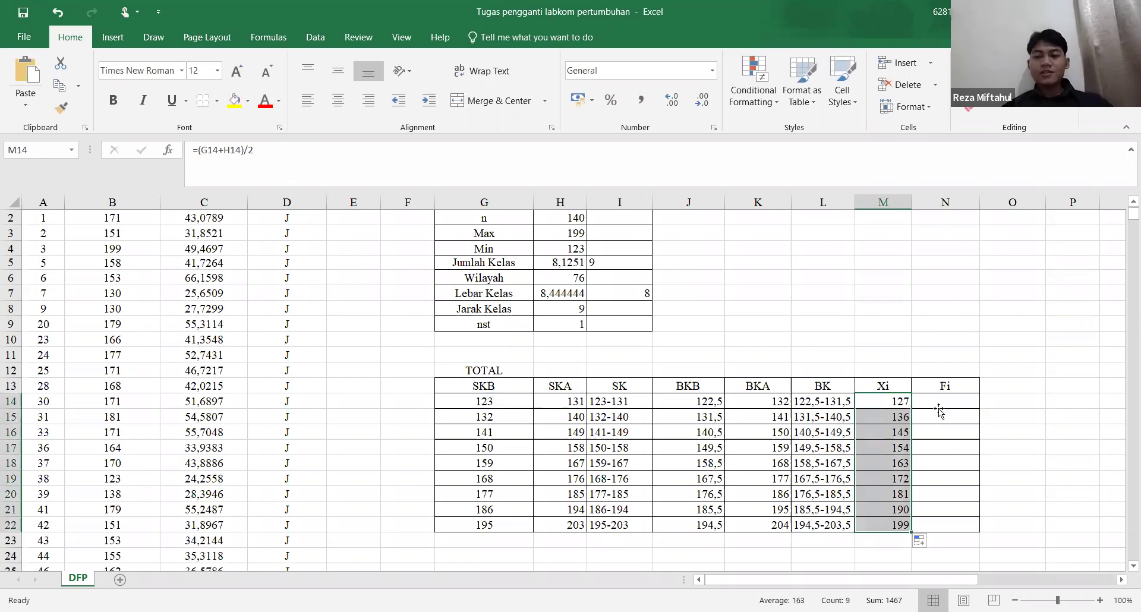
# Enter the frequency formula =FREQUENCY(B2:B141;H14:H22) in N14 of the Fi column, with N14:N22 selected as its range
pyautogui.click(939, 410)
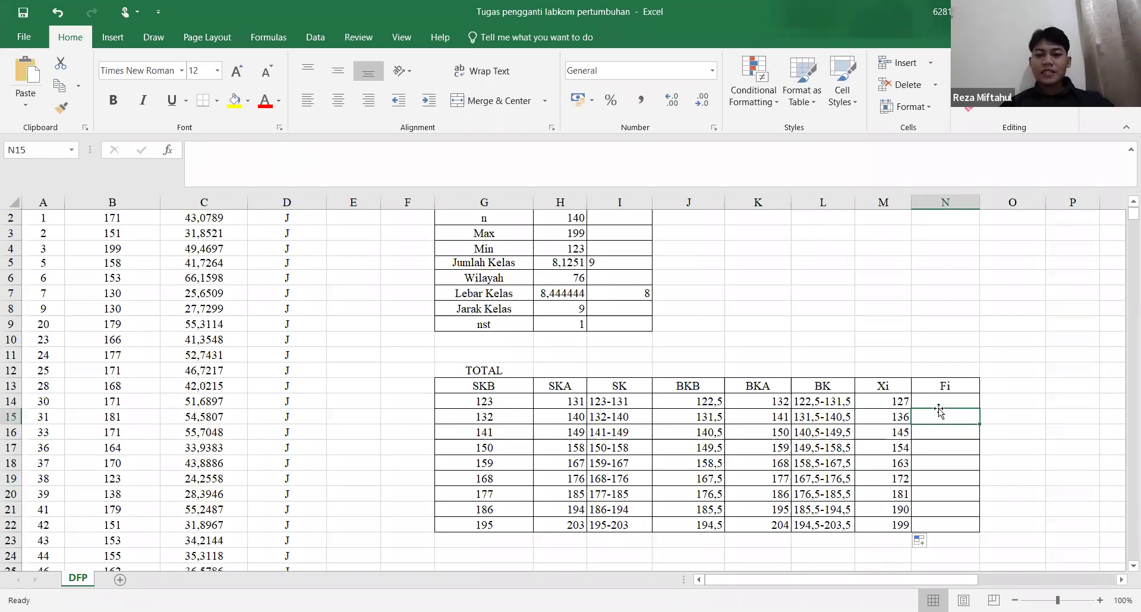
pyautogui.moveTo(944, 397); pyautogui.dragTo(948, 453)
pyautogui.moveTo(949, 530); pyautogui.dragTo(949, 532)
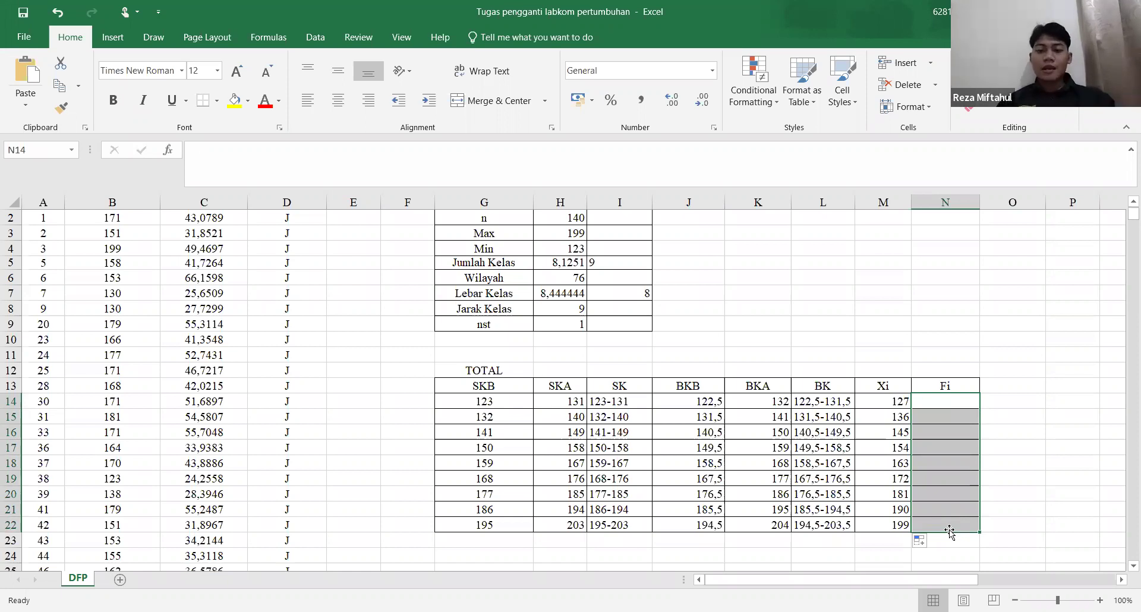
pyautogui.write('=')
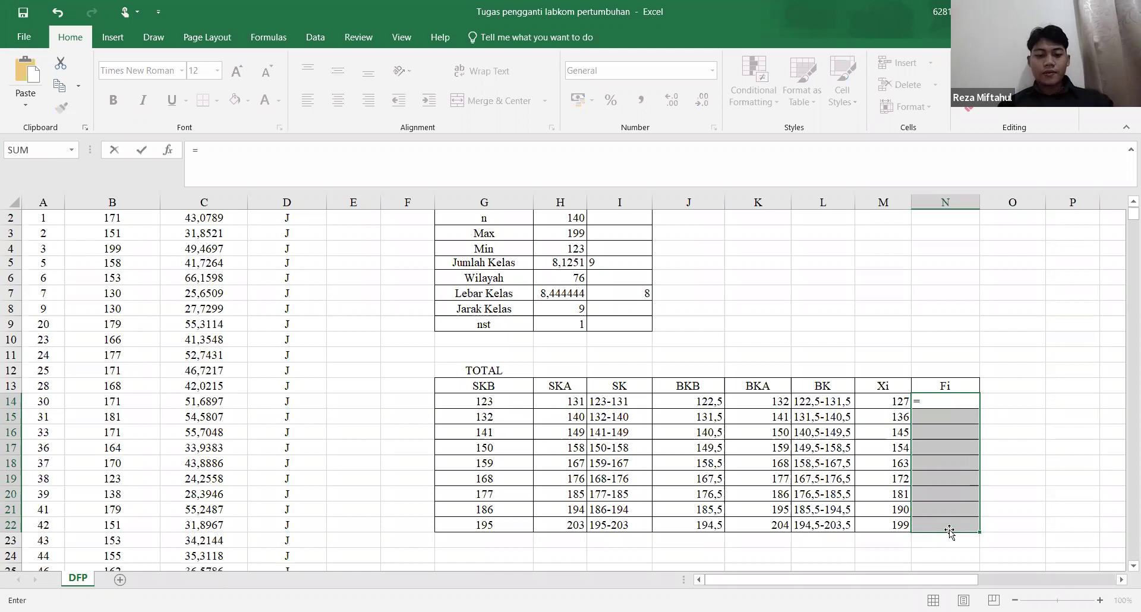
pyautogui.write('frequency')
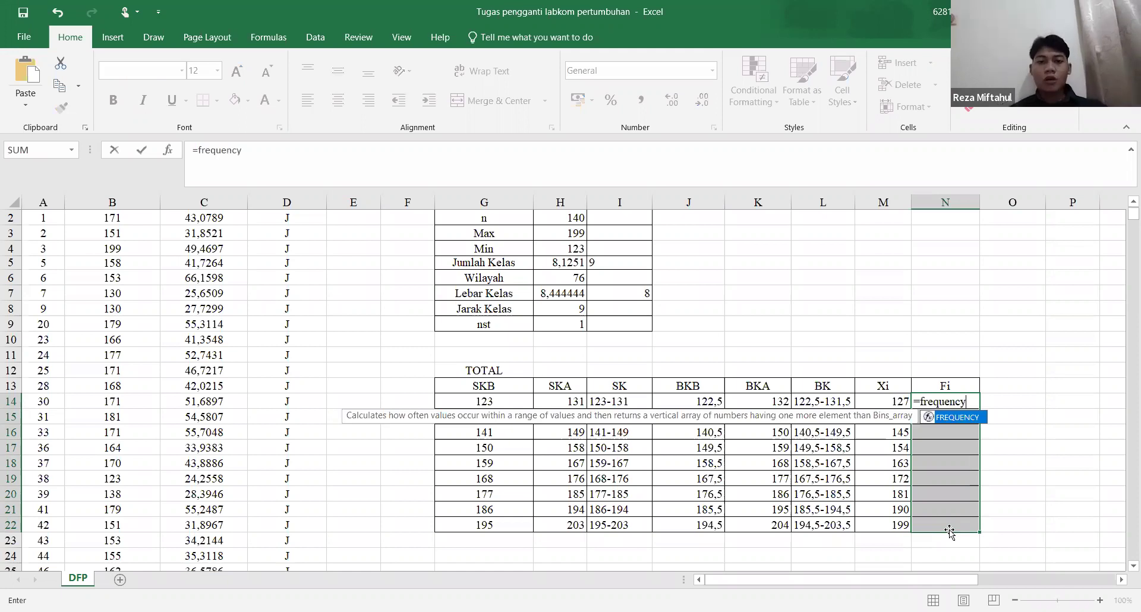
pyautogui.write('(')
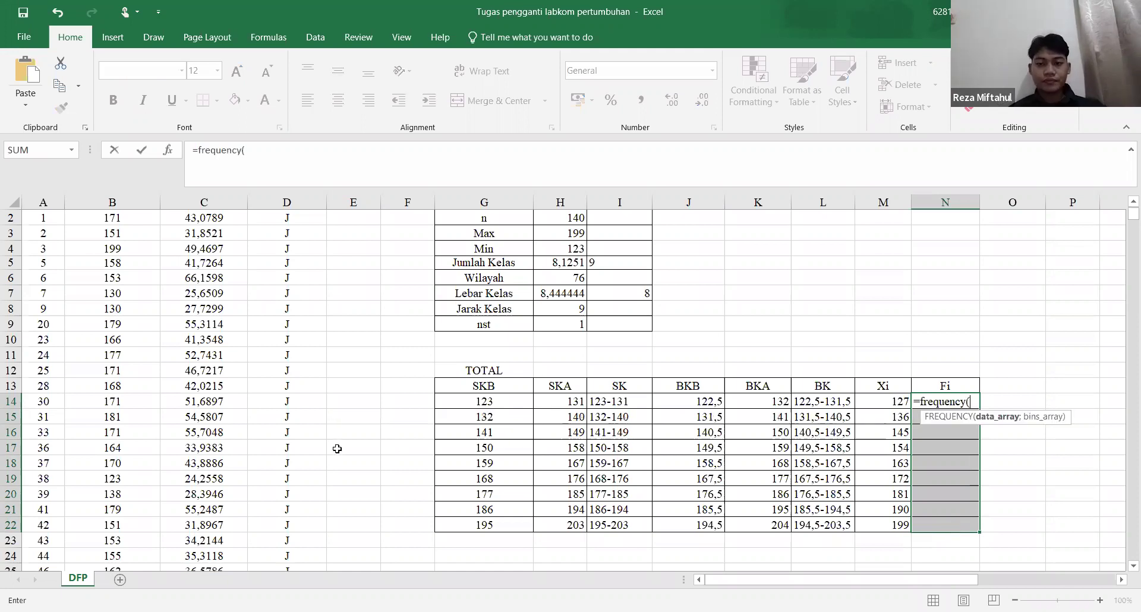
pyautogui.scroll(1, 337, 448)
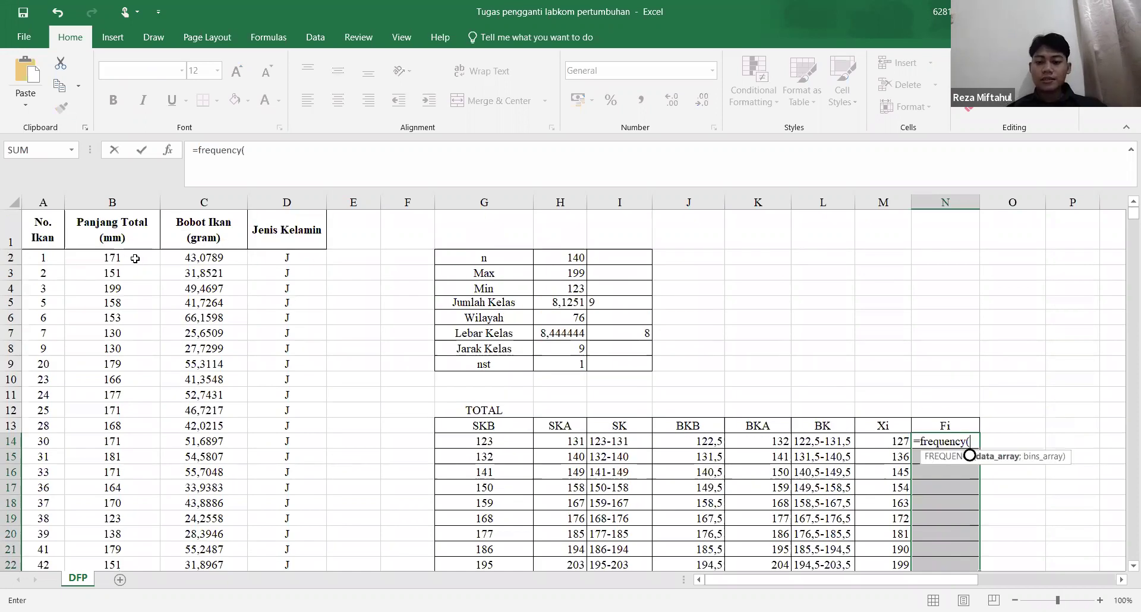
pyautogui.click(135, 258)
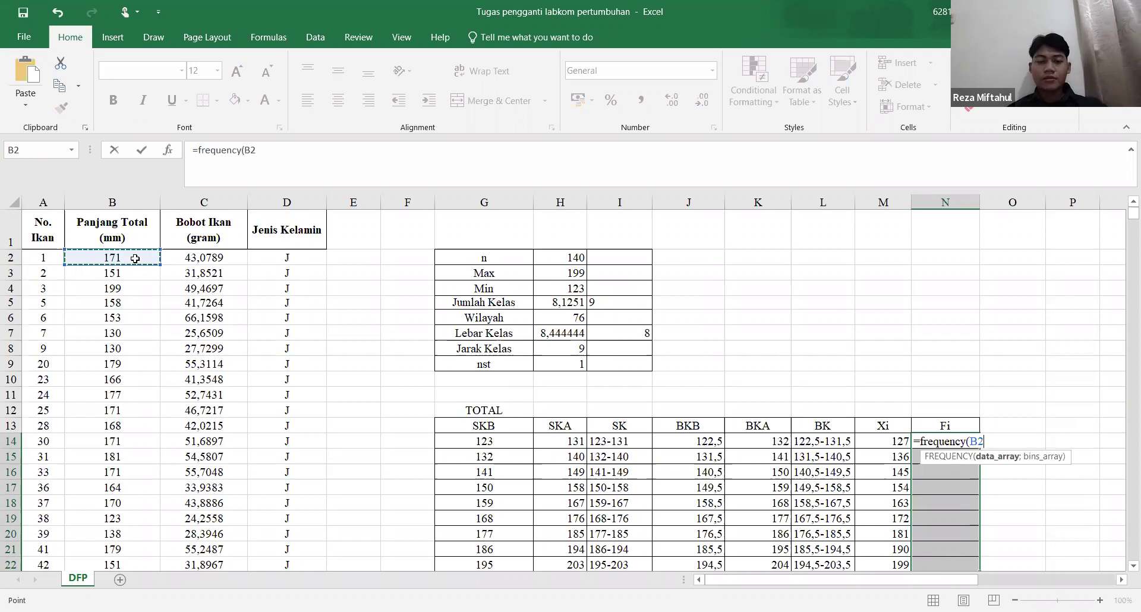
pyautogui.hotkey('ctrl', 'shift', 'Down')
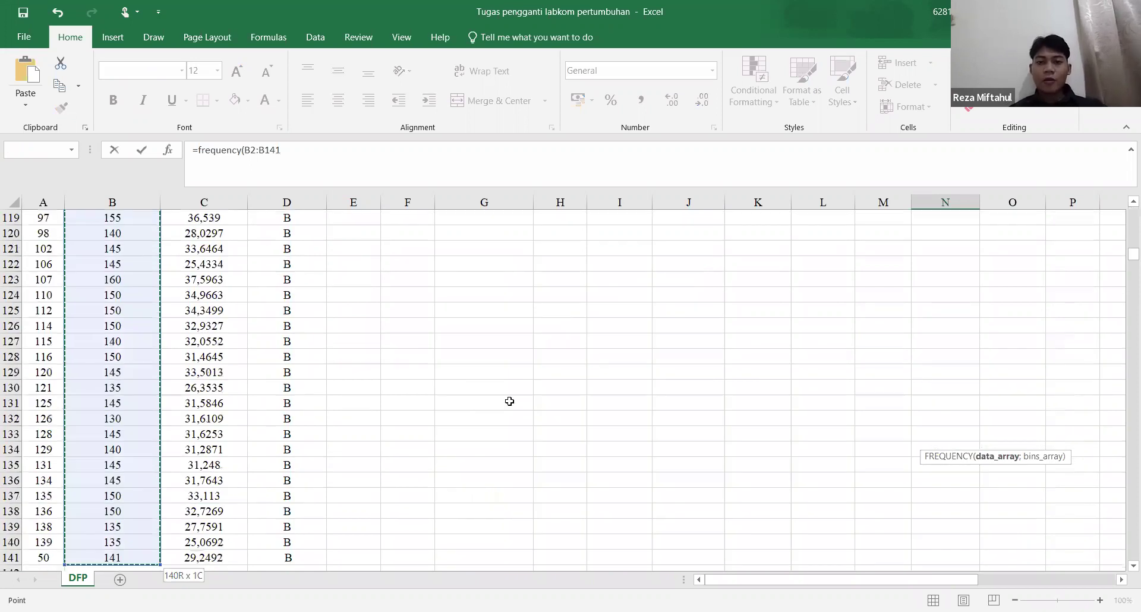
pyautogui.write(';')
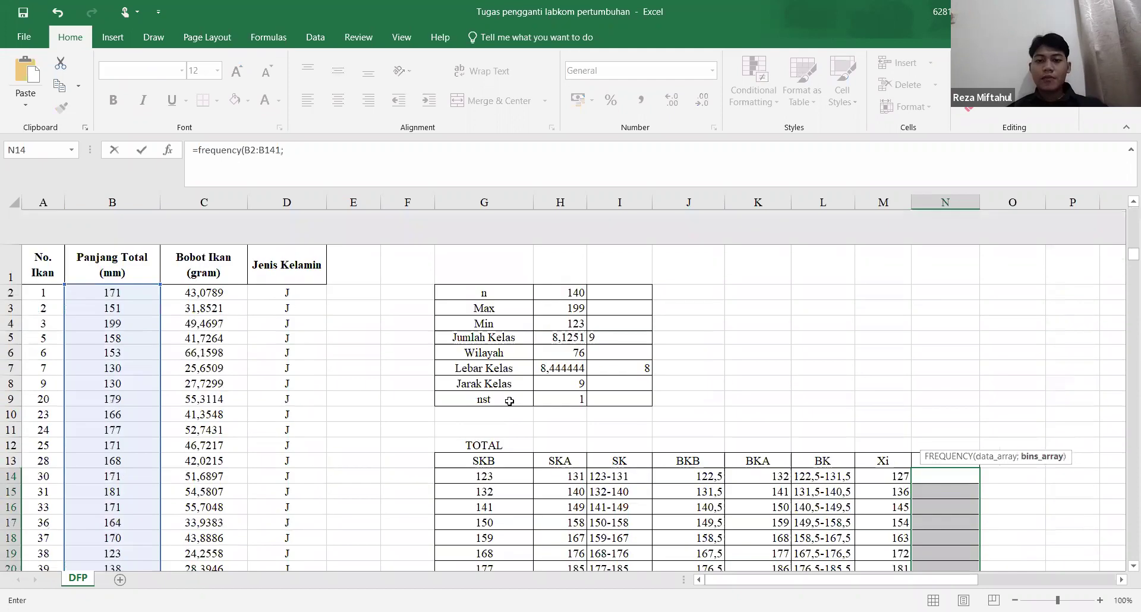
pyautogui.scroll(-1, 509, 401)
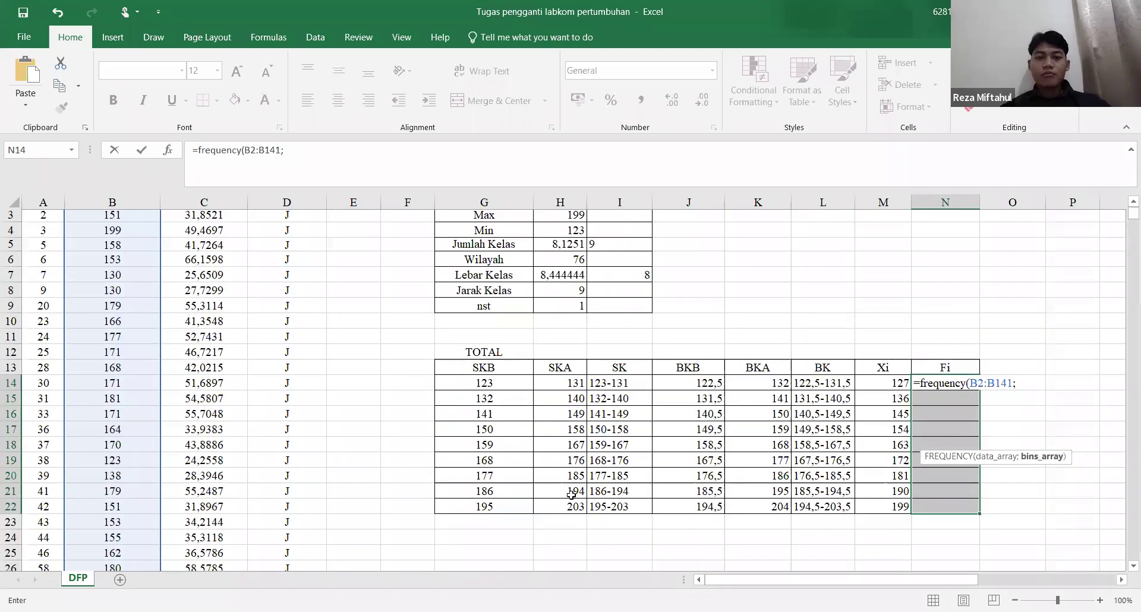
pyautogui.moveTo(559, 383); pyautogui.dragTo(571, 494)
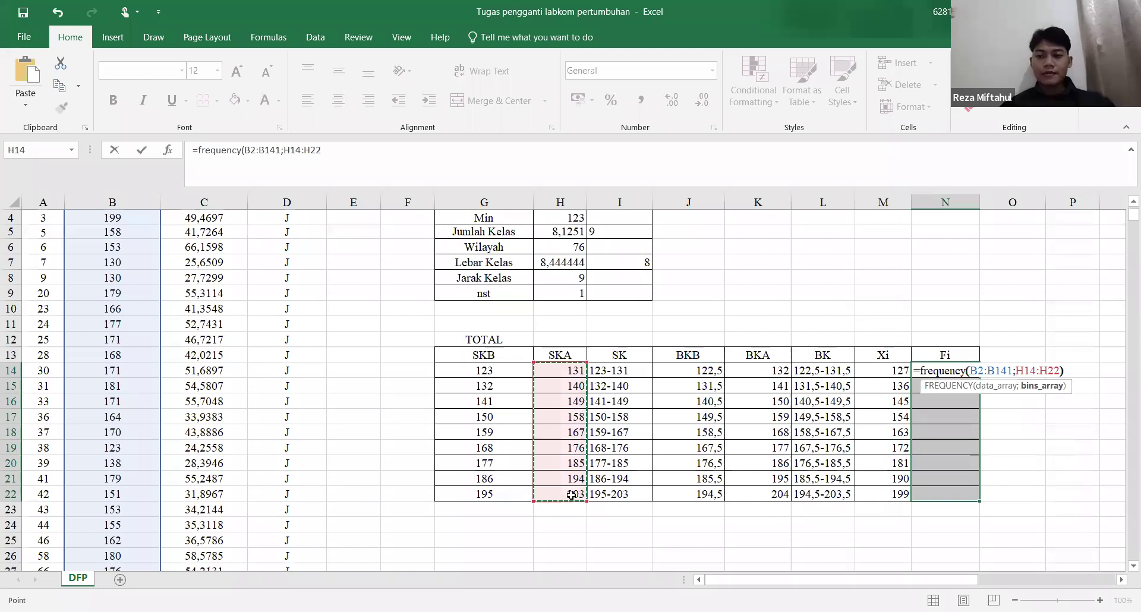
pyautogui.press('Return')
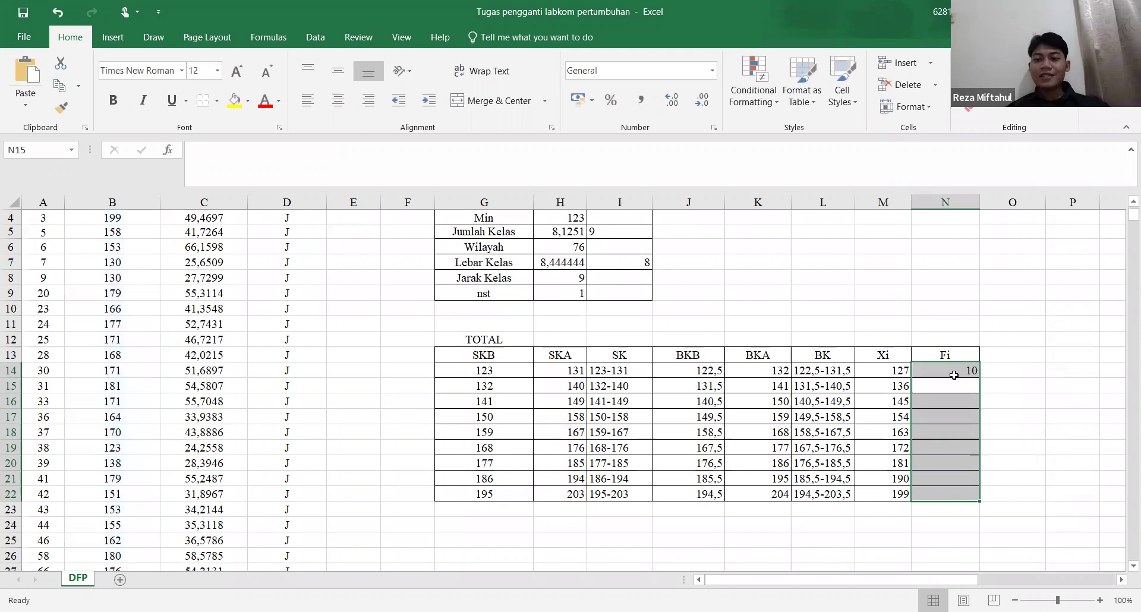
# Re-enter the FREQUENCY formula as an array formula across N14:N22 to fill all the Fi frequencies
pyautogui.moveTo(952, 369)
pyautogui.mouseDown()
pyautogui.moveTo(954, 383)
pyautogui.moveTo(955, 369)
pyautogui.mouseUp()
pyautogui.keyDown('shift'); pyautogui.click(952, 494); pyautogui.keyUp('shift')
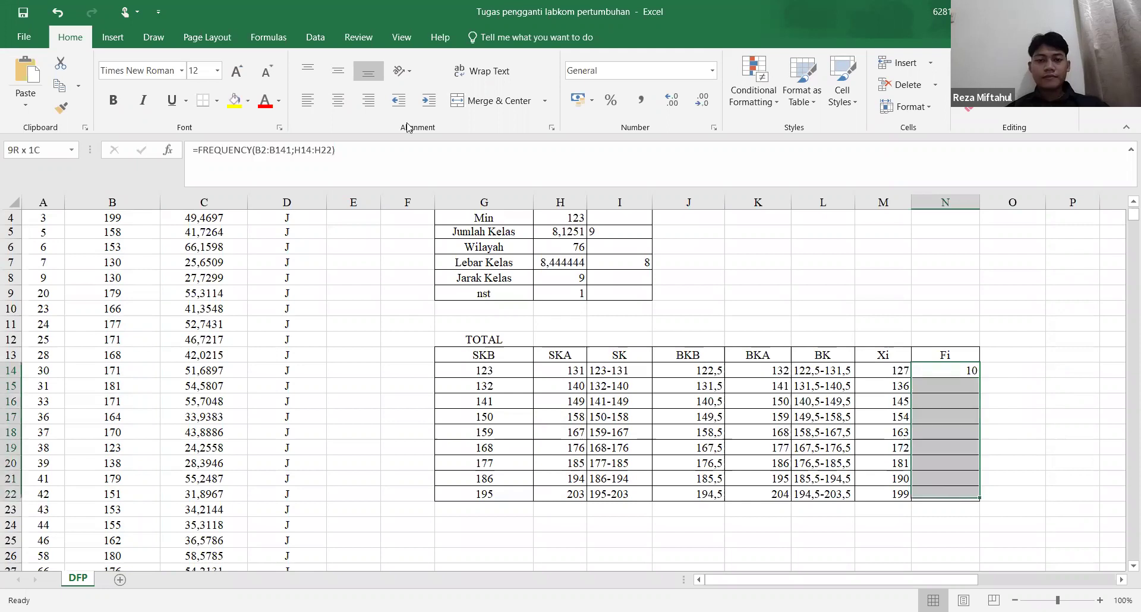
pyautogui.click(363, 149)
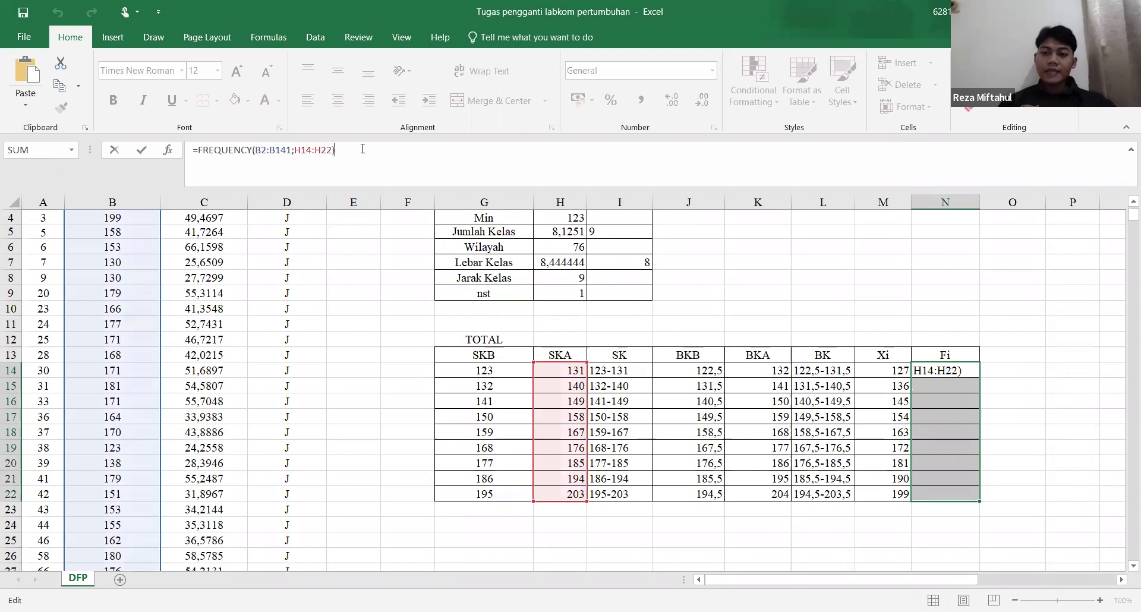
pyautogui.hotkey('ctrl', 'shift', 'Return')
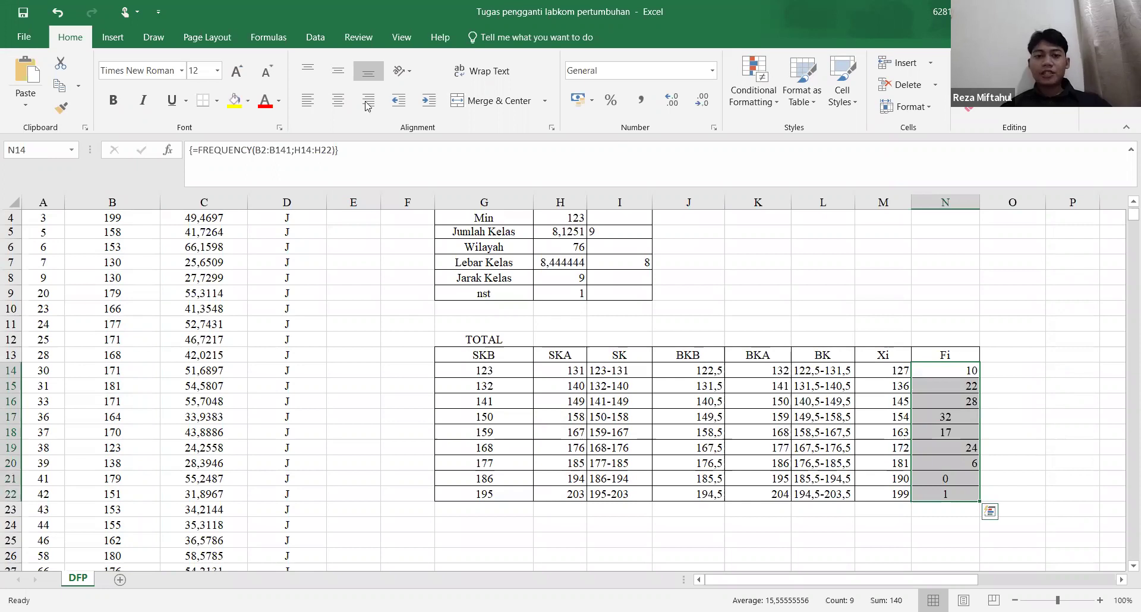
# Center the contents of the whole TOTAL table, G13:N22, horizontally
pyautogui.moveTo(507, 354); pyautogui.dragTo(878, 517)
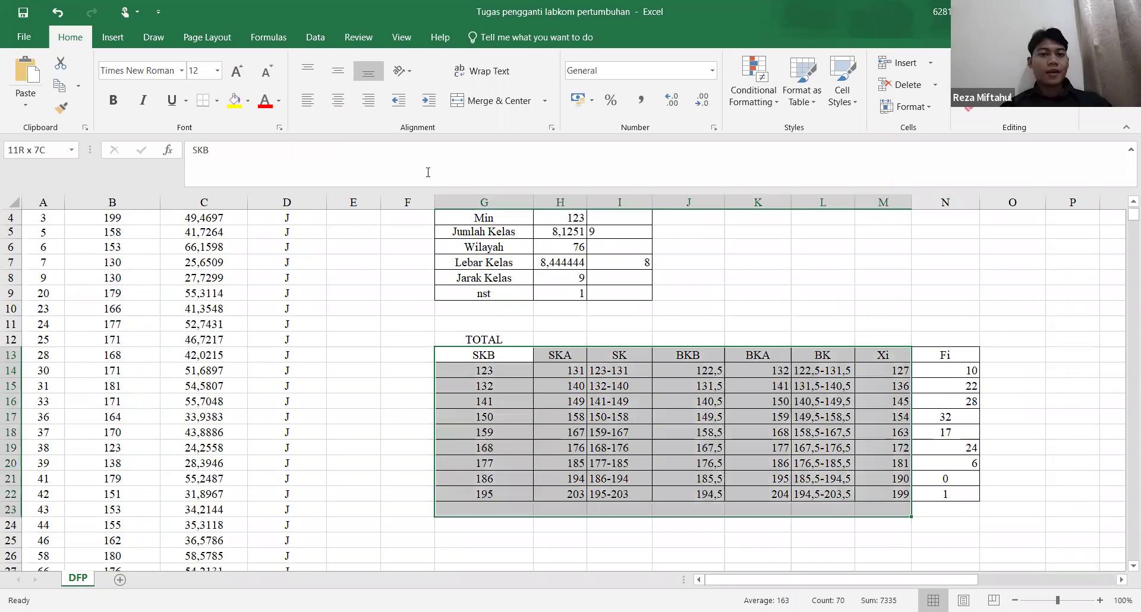
pyautogui.hotkey('shift', 'Right')
pyautogui.hotkey('shift', 'Up')
pyautogui.click(348, 105)
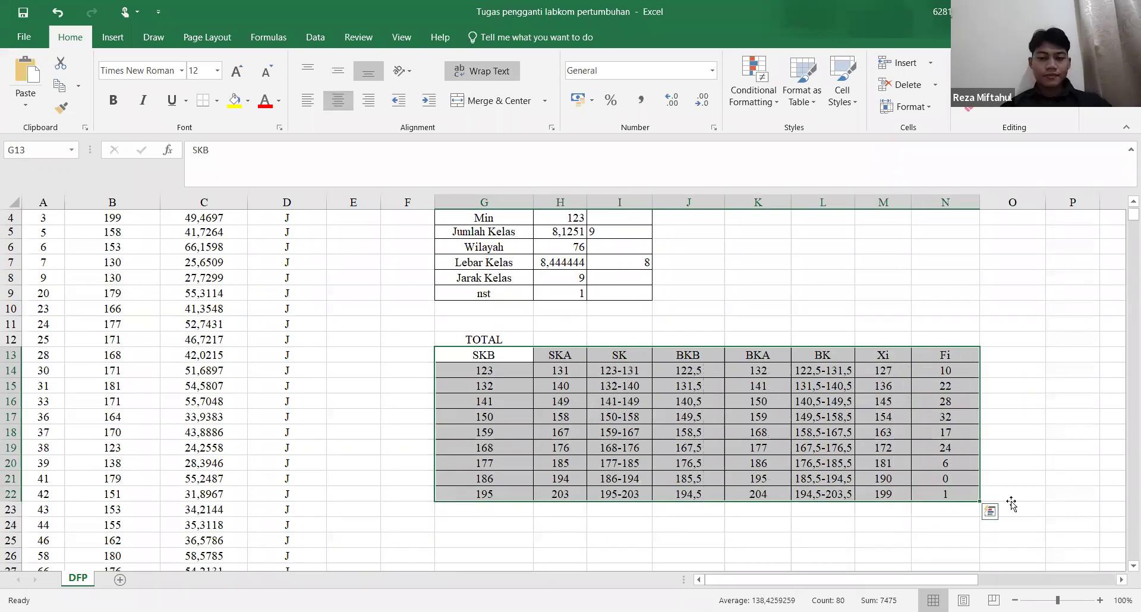
pyautogui.click(1011, 504)
pyautogui.scroll(-2, 1010, 500)
pyautogui.scroll(1, 825, 526)
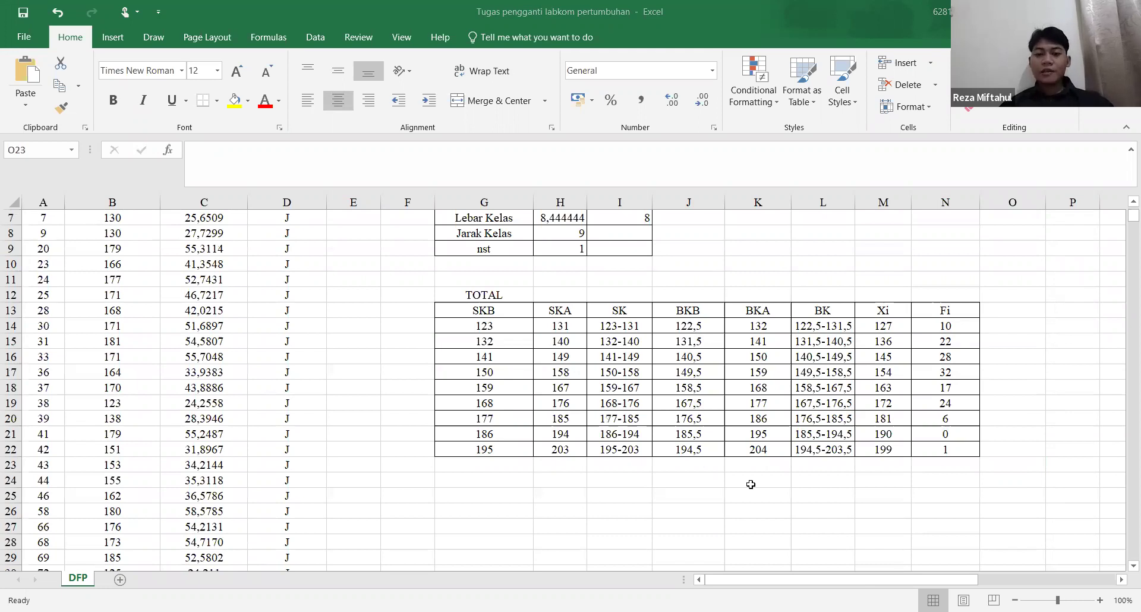
pyautogui.scroll(-1, 750, 484)
pyautogui.scroll(1, 751, 485)
pyautogui.scroll(-2, 750, 485)
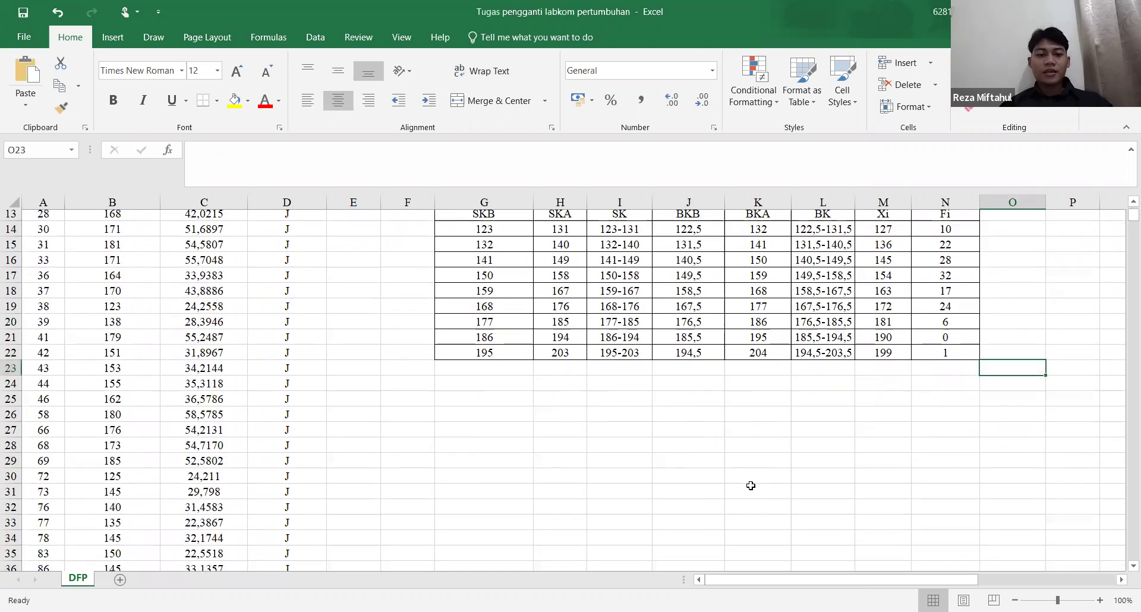
pyautogui.scroll(2, 750, 485)
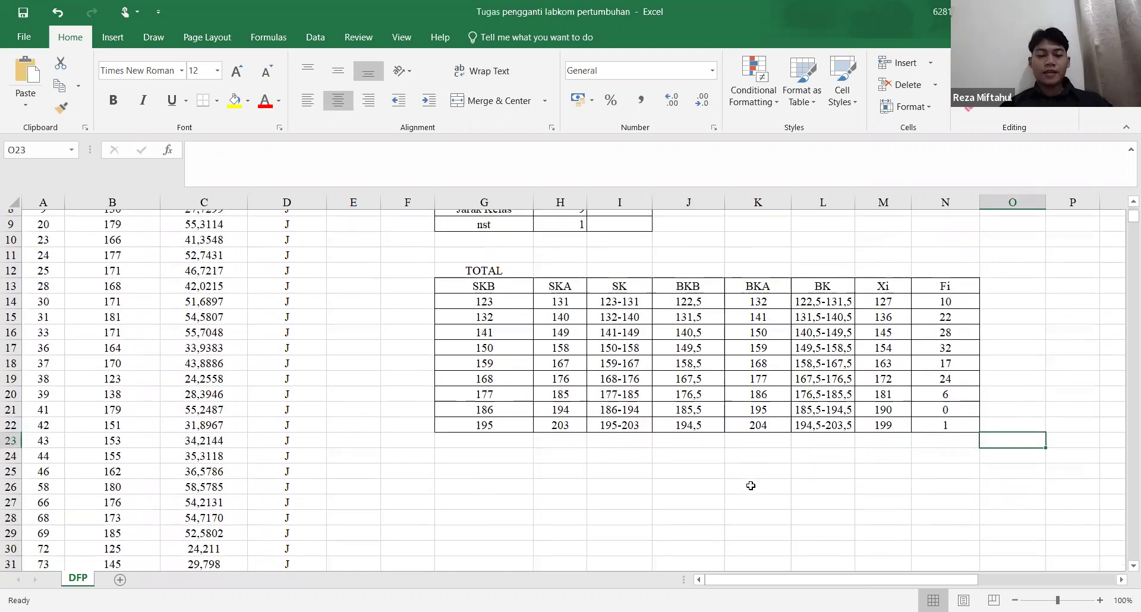
pyautogui.scroll(-1, 750, 485)
pyautogui.scroll(-1, 483, 429)
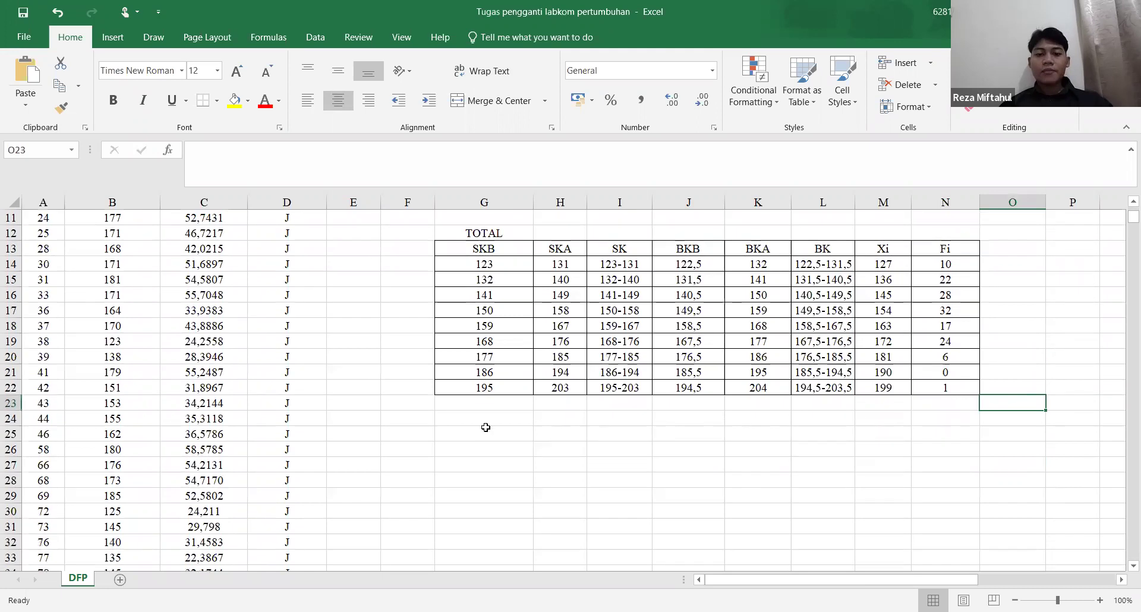
# Insert an empty 2-D Clustered Column chart and move it just below the TOTAL table, with its corner at G24
pyautogui.click(483, 431)
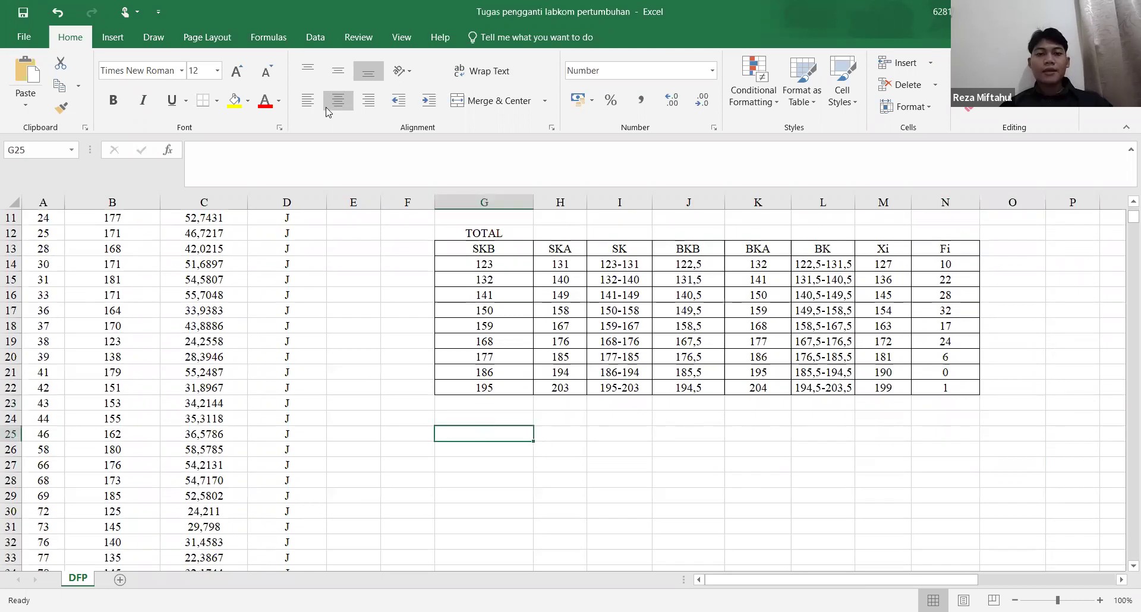
pyautogui.click(113, 37)
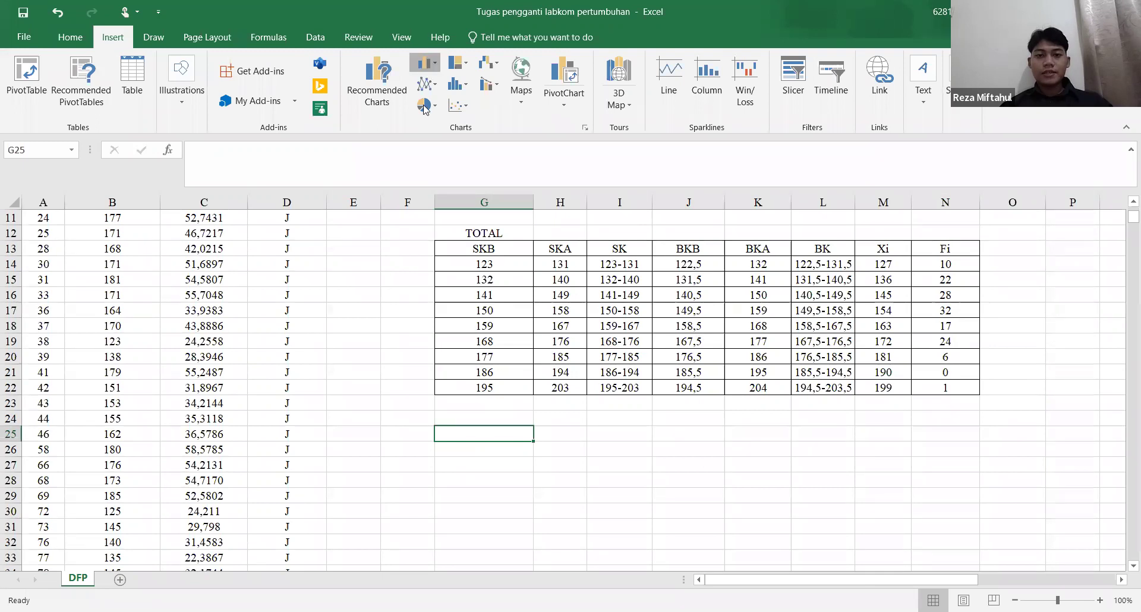
pyautogui.click(425, 63)
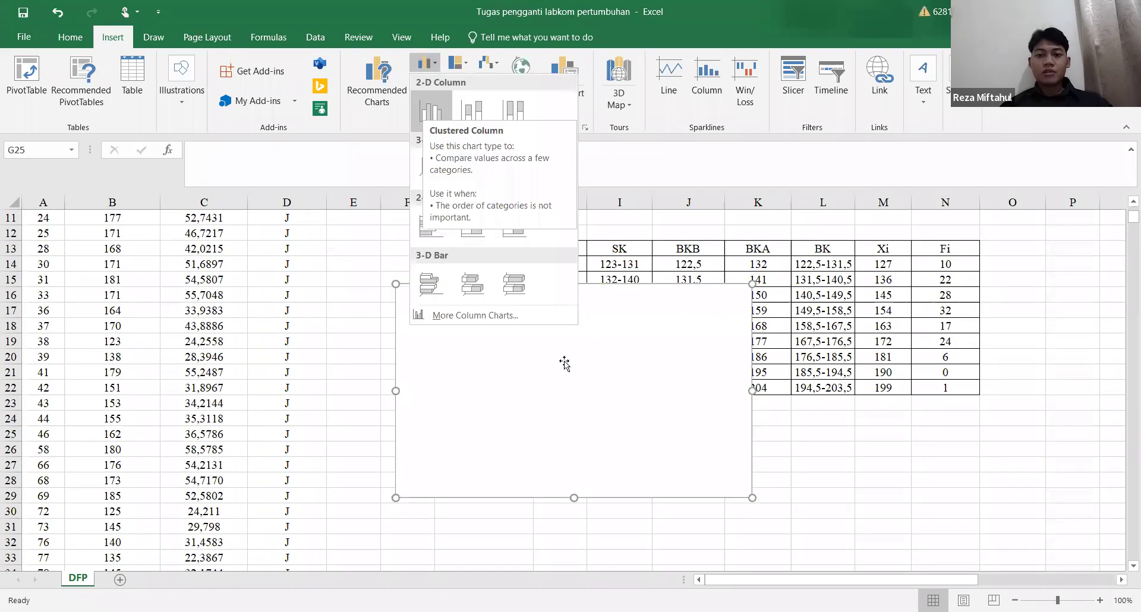
pyautogui.press('Return')
pyautogui.moveTo(634, 493); pyautogui.dragTo(604, 484)
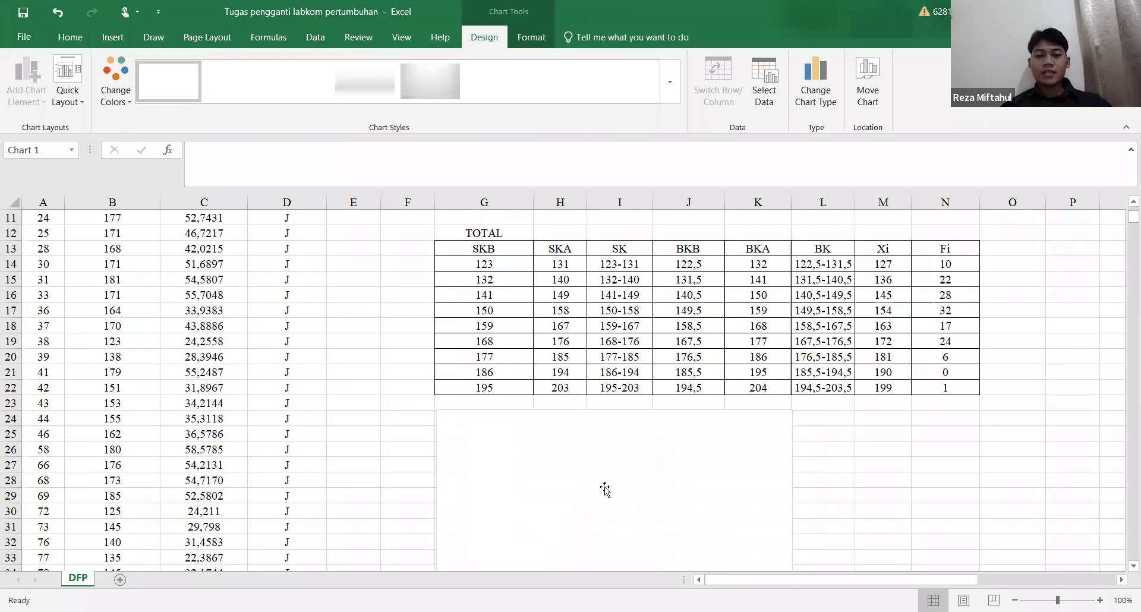
# Add a data series to the chart with the Fi values N14:N22 and use the SK ranges I14:I22 as horizontal axis labels
pyautogui.scroll(-2, 605, 489)
pyautogui.scroll(2, 605, 488)
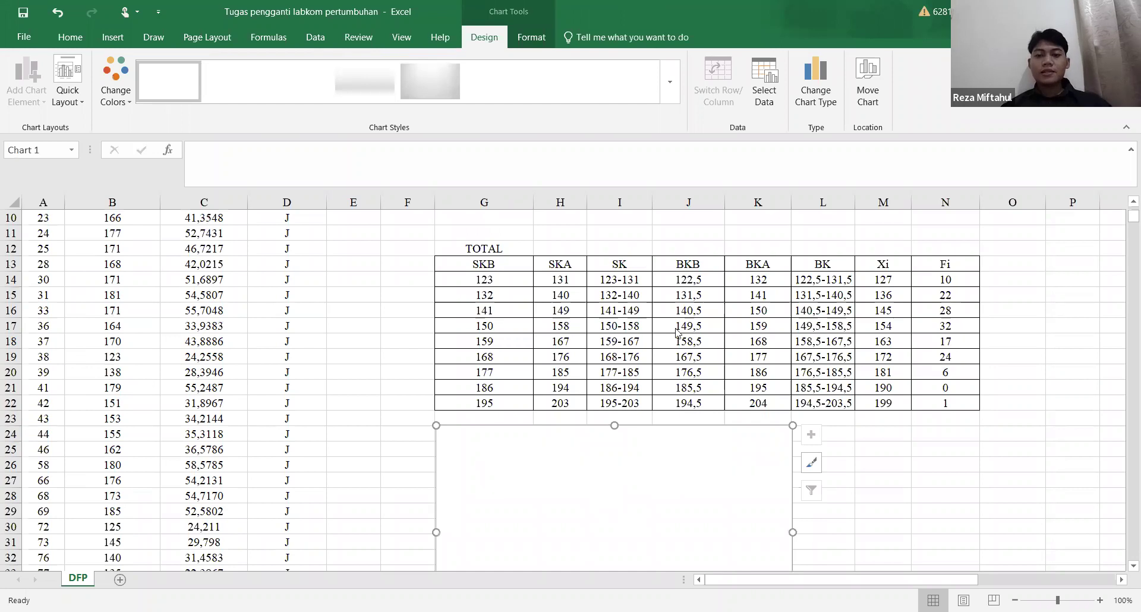
pyautogui.hotkey('shift', 'F10')
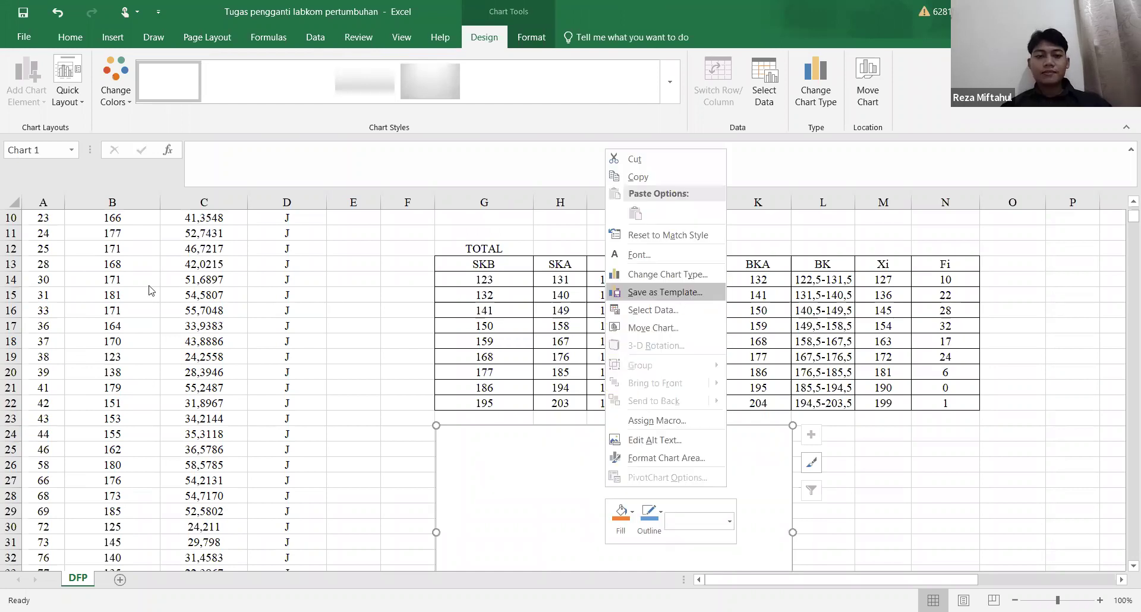
pyautogui.press('Down')
pyautogui.press('Return')
pyautogui.click(71, 270)
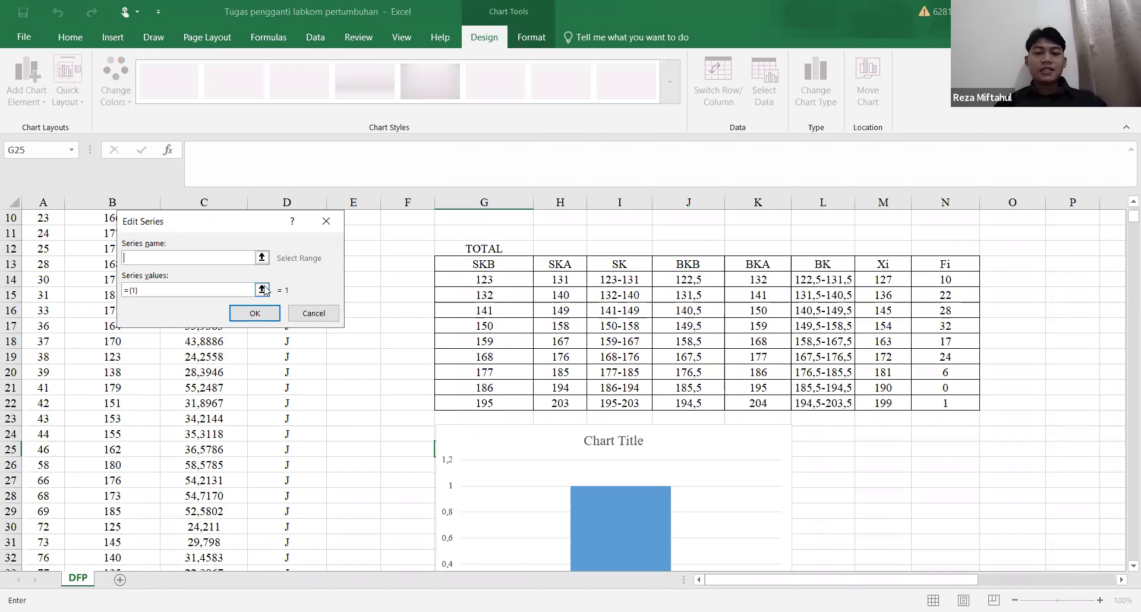
pyautogui.moveTo(937, 278); pyautogui.dragTo(945, 403)
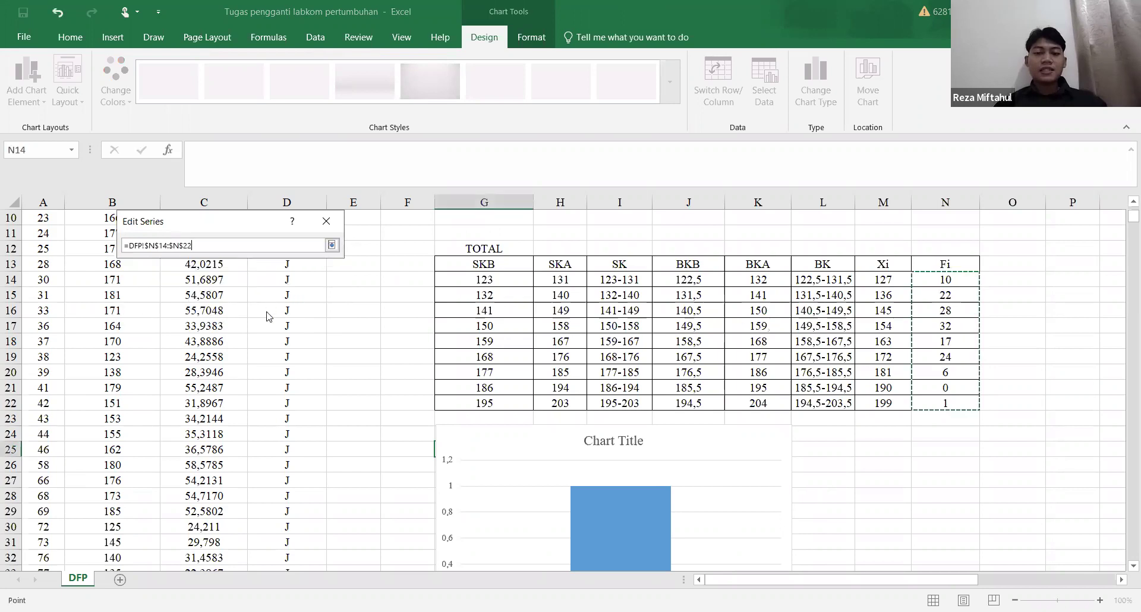
pyautogui.press('Return')
pyautogui.click(255, 313)
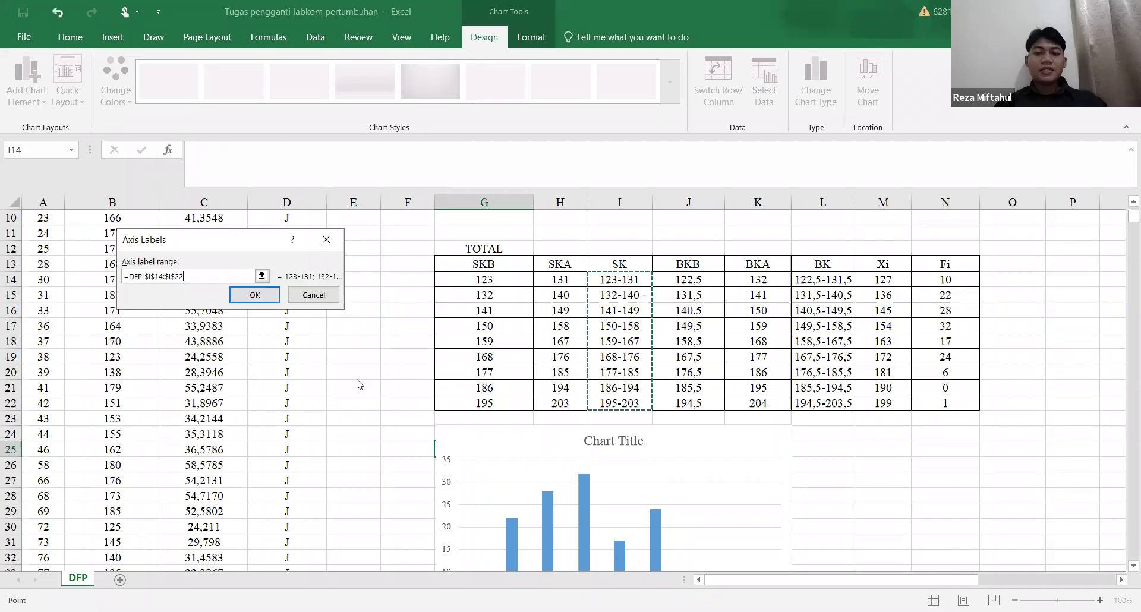
pyautogui.press('Return')
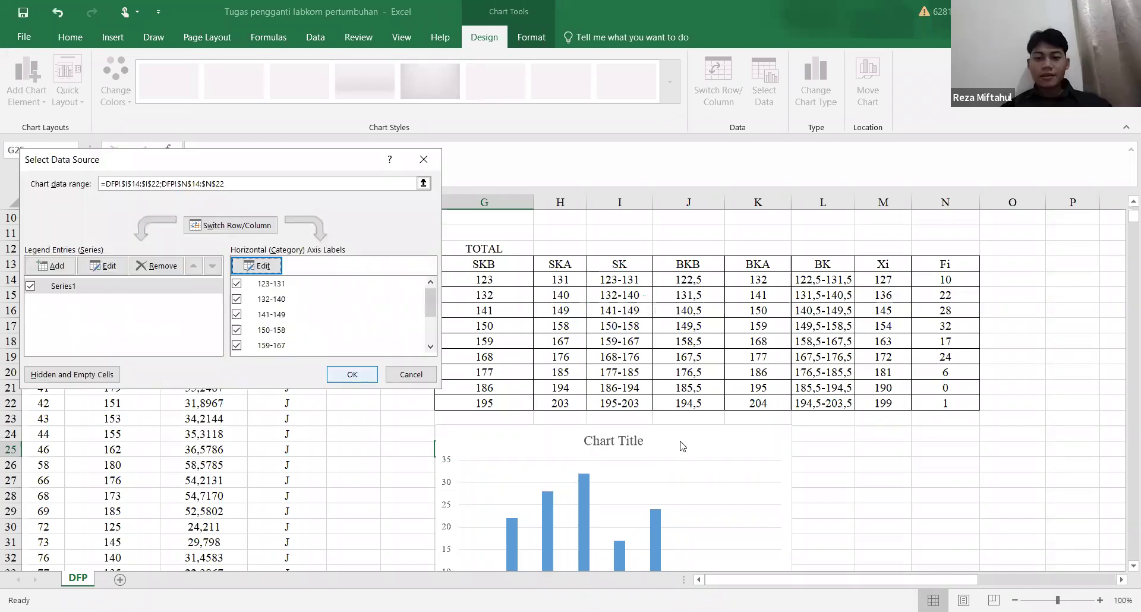
pyautogui.press('Return')
# Narrow the column chart so that it spans from column G to the start of column K
pyautogui.scroll(-1, 799, 425)
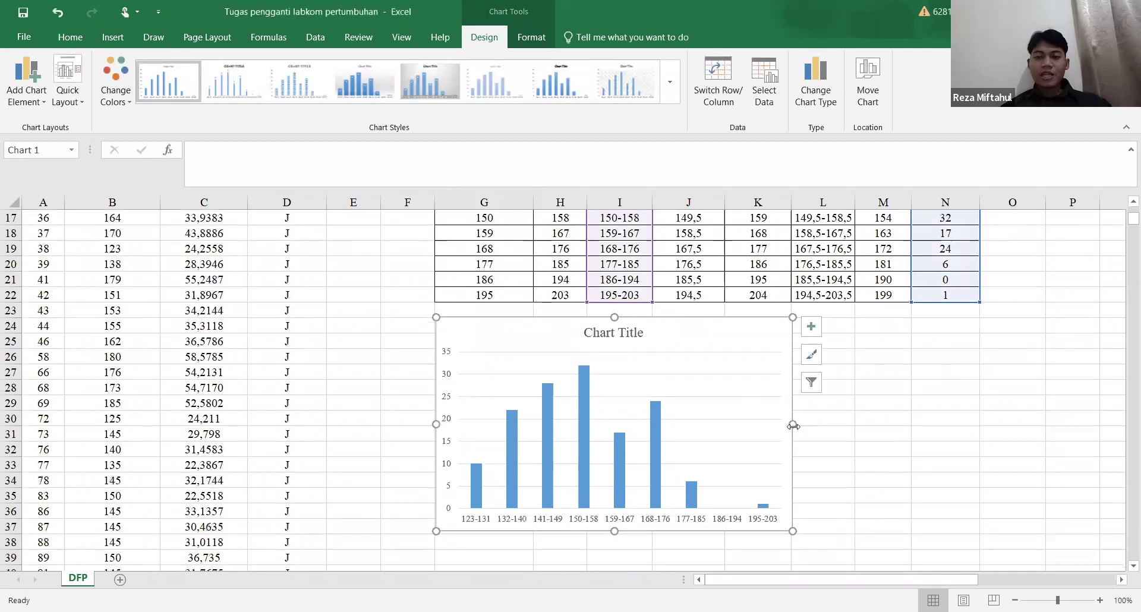
pyautogui.moveTo(791, 426); pyautogui.dragTo(776, 427)
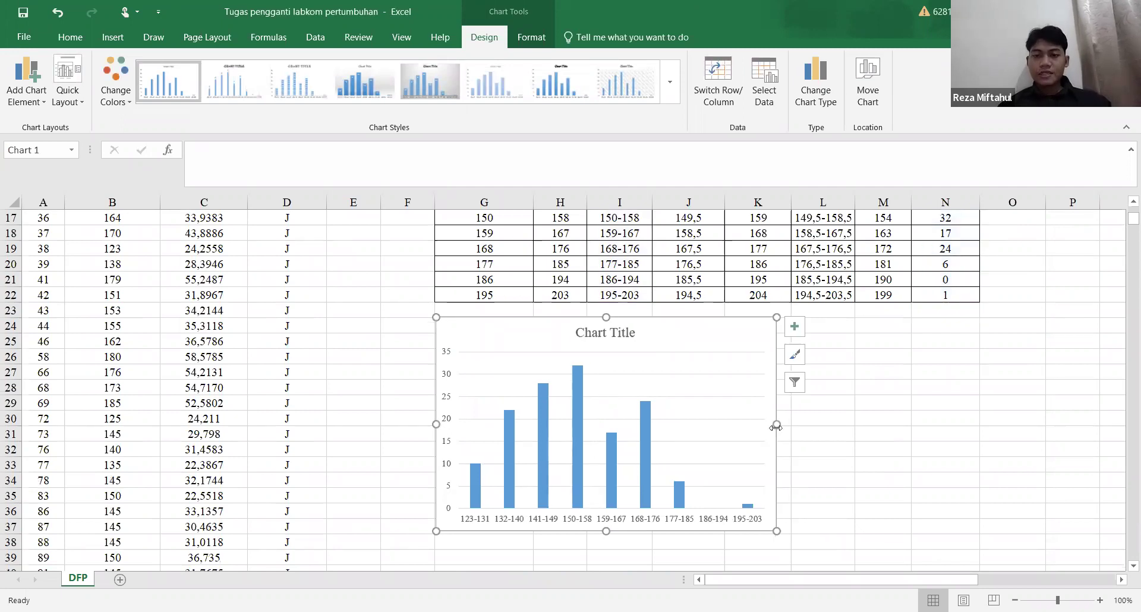
pyautogui.moveTo(777, 423); pyautogui.dragTo(734, 424)
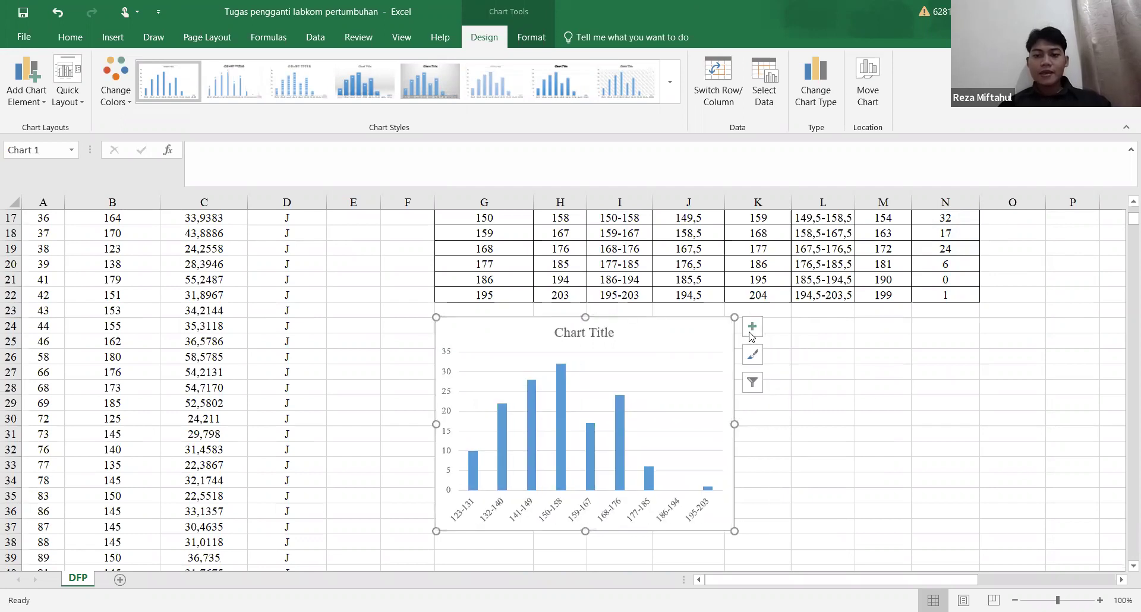
# Add axis titles to the column chart and remove its chart title
pyautogui.click(752, 326)
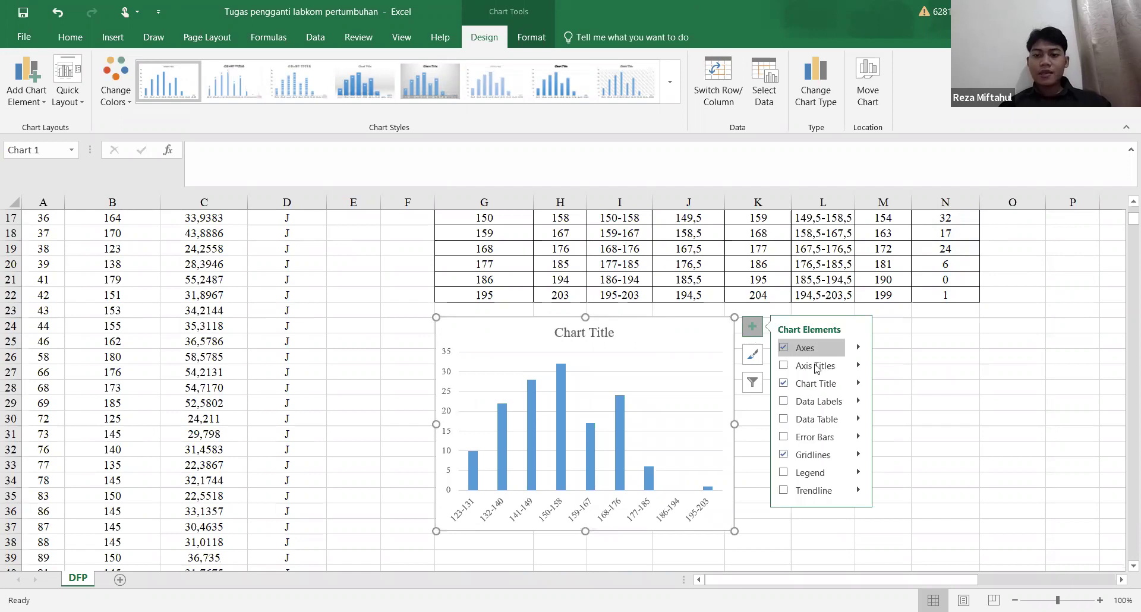
pyautogui.click(814, 359)
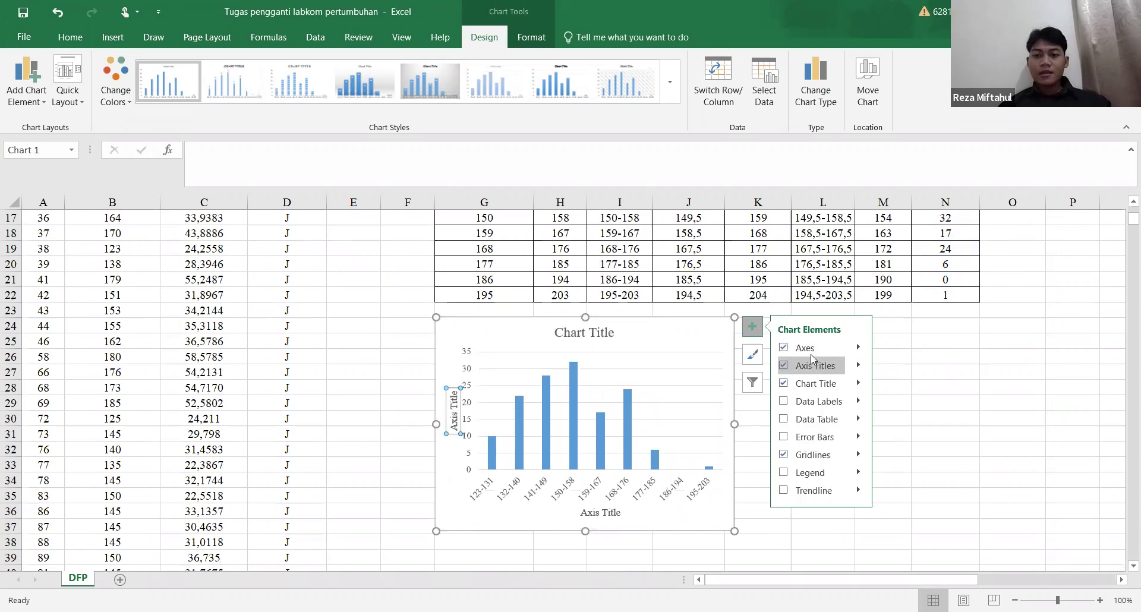
pyautogui.click(813, 384)
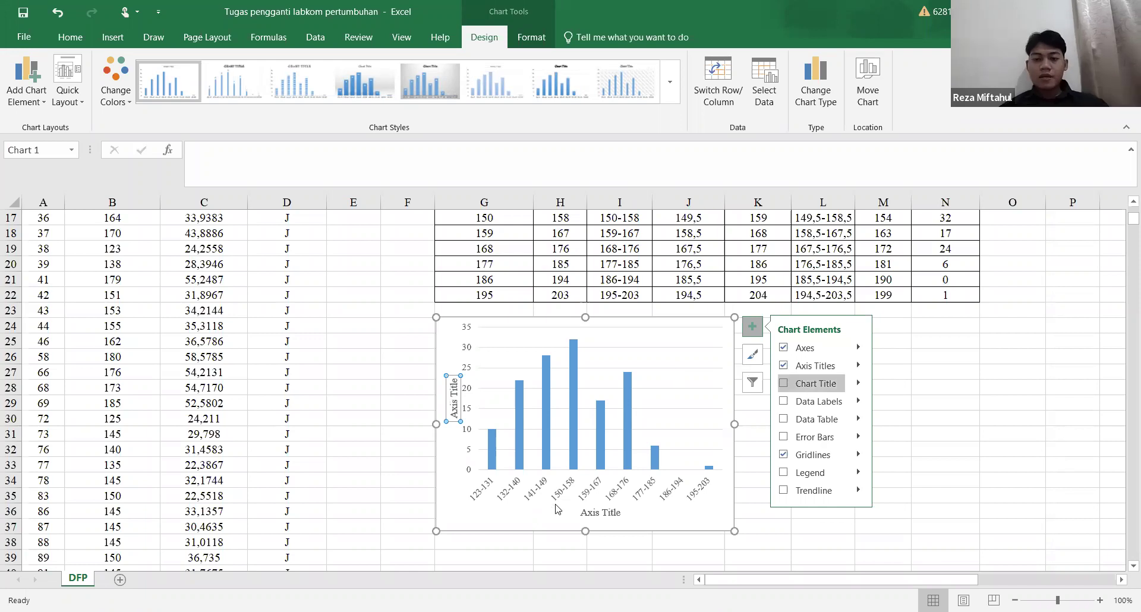
# Set the chart's vertical axis title to "Frekuensi (ind)"
pyautogui.tripleClick(455, 388)
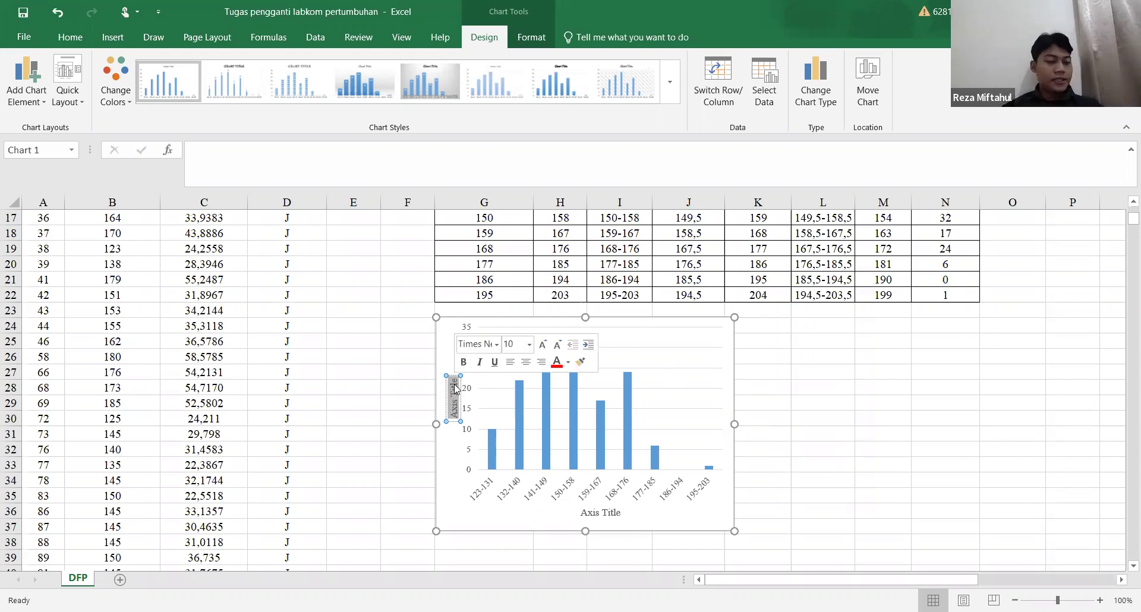
pyautogui.doubleClick(454, 386)
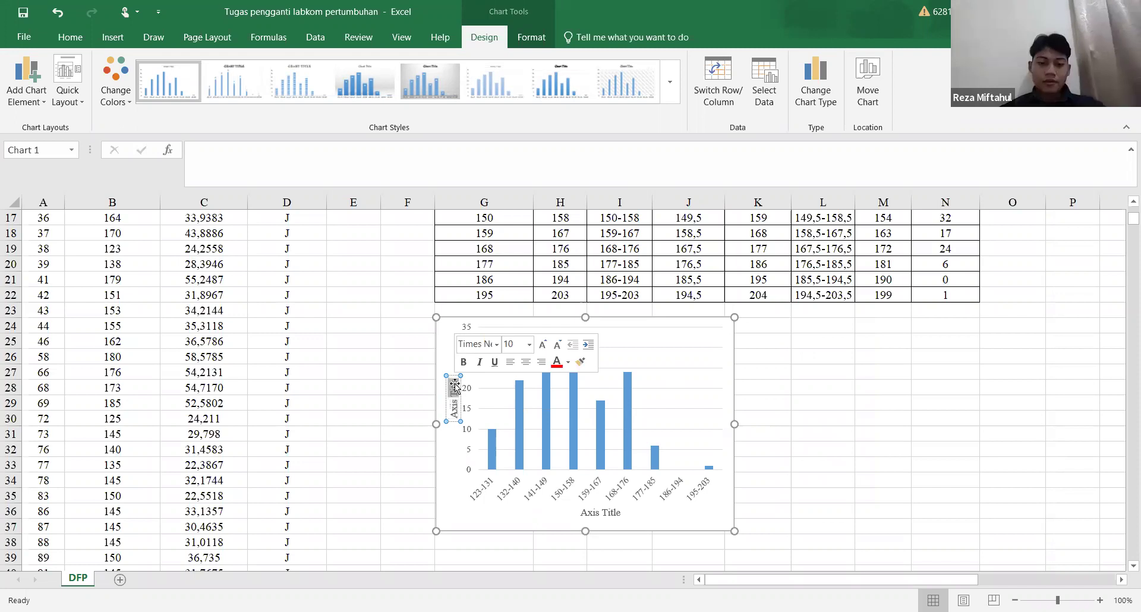
pyautogui.tripleClick(455, 385)
pyautogui.write('Frekuensi (f')
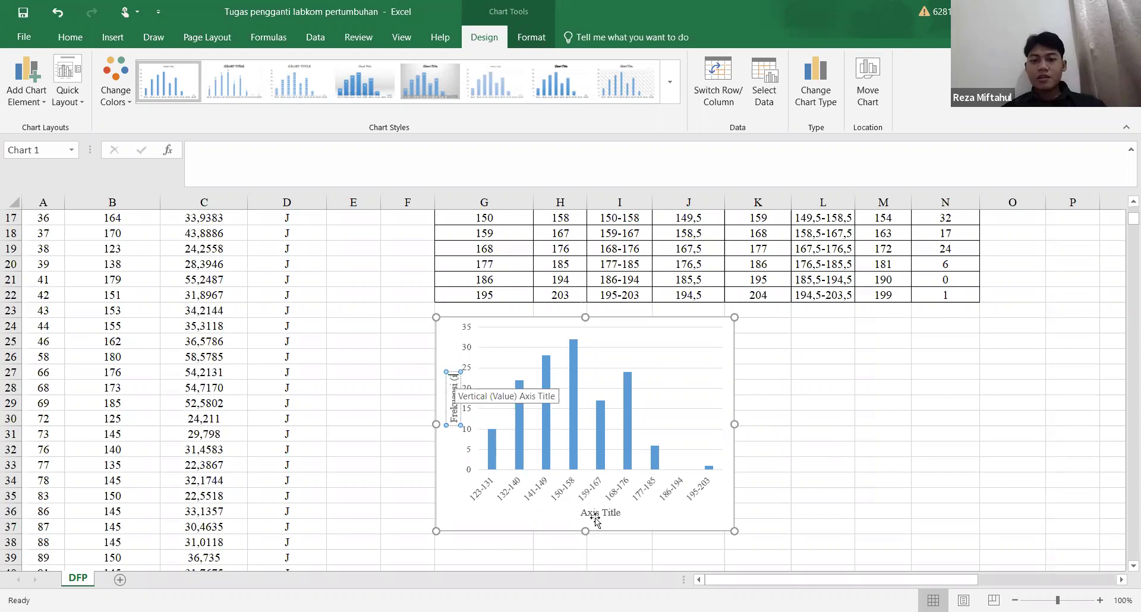
pyautogui.write('i)')
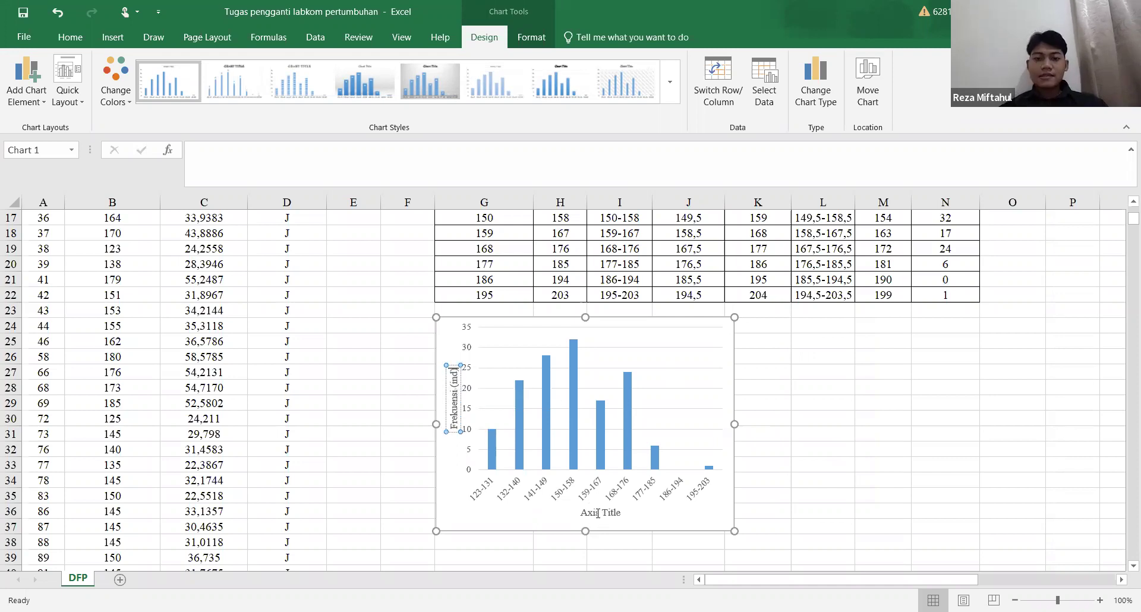
# Set the chart's horizontal axis title to "Selang Kelas"
pyautogui.click(597, 513)
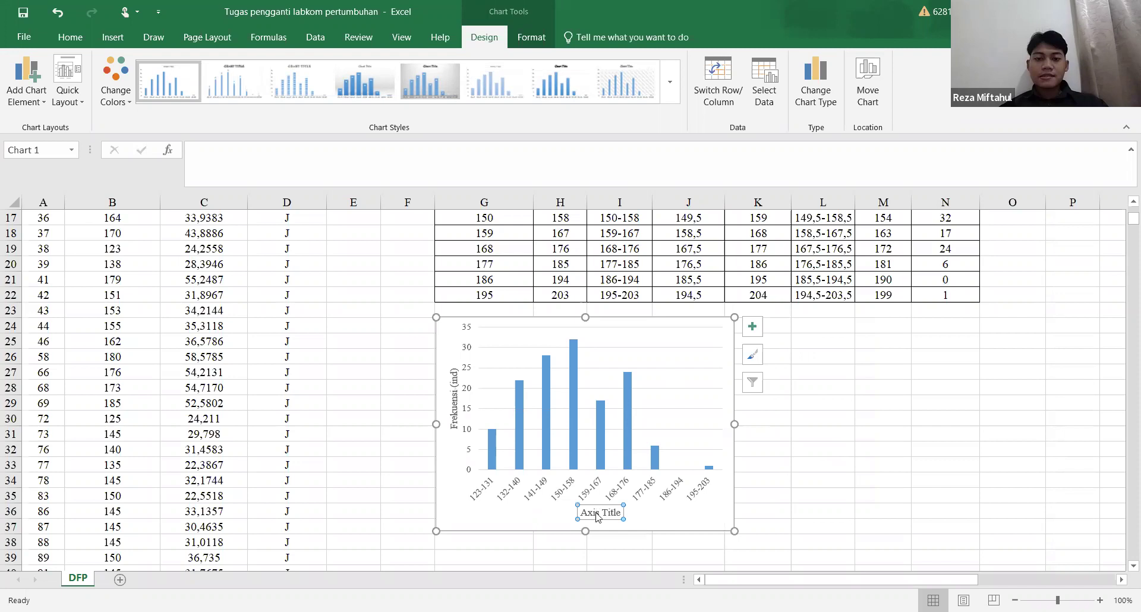
pyautogui.doubleClick(598, 516)
pyautogui.tripleClick(597, 514)
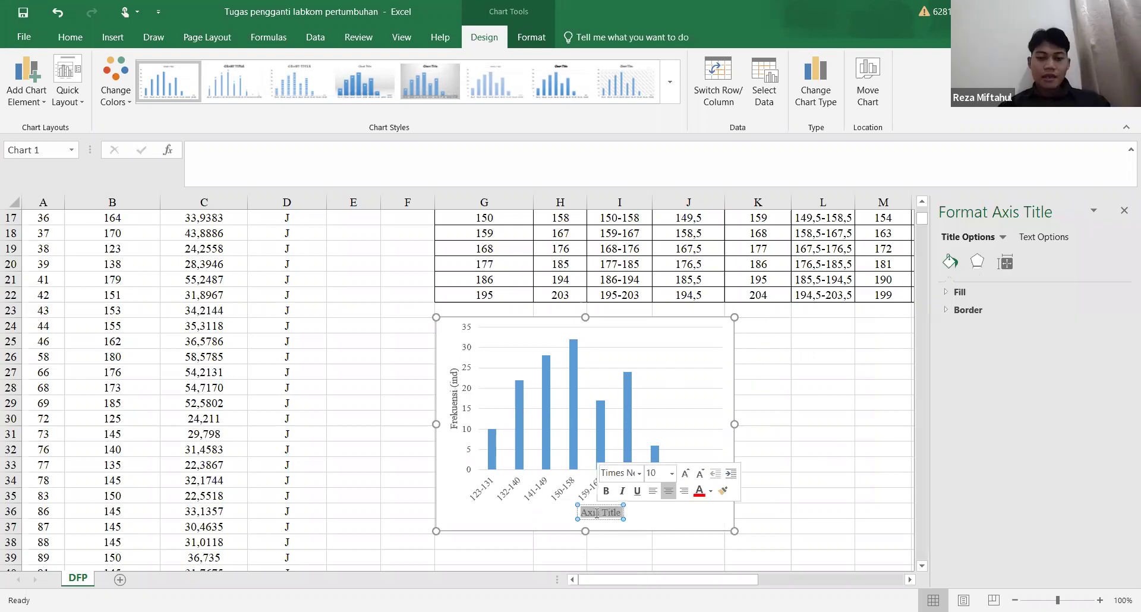
pyautogui.write('Selang')
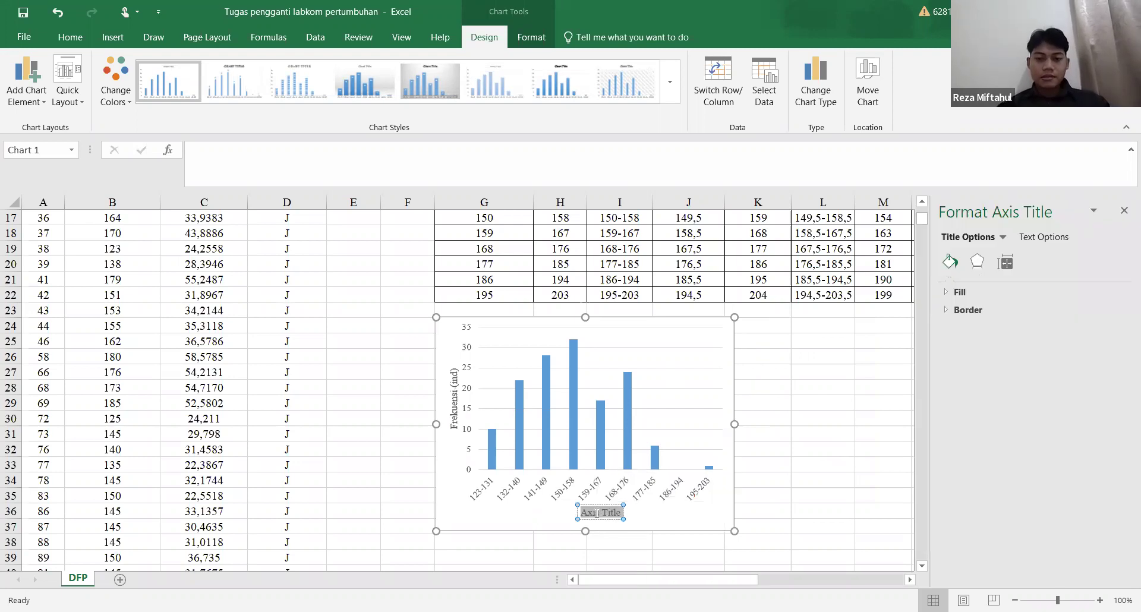
pyautogui.write(' Kela')
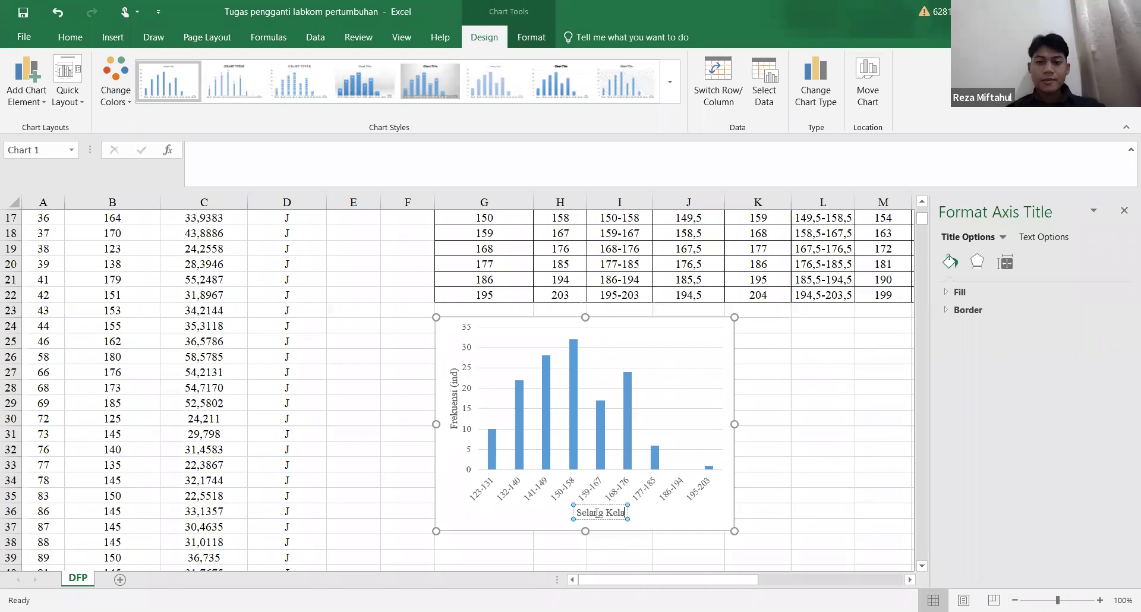
pyautogui.write('s')
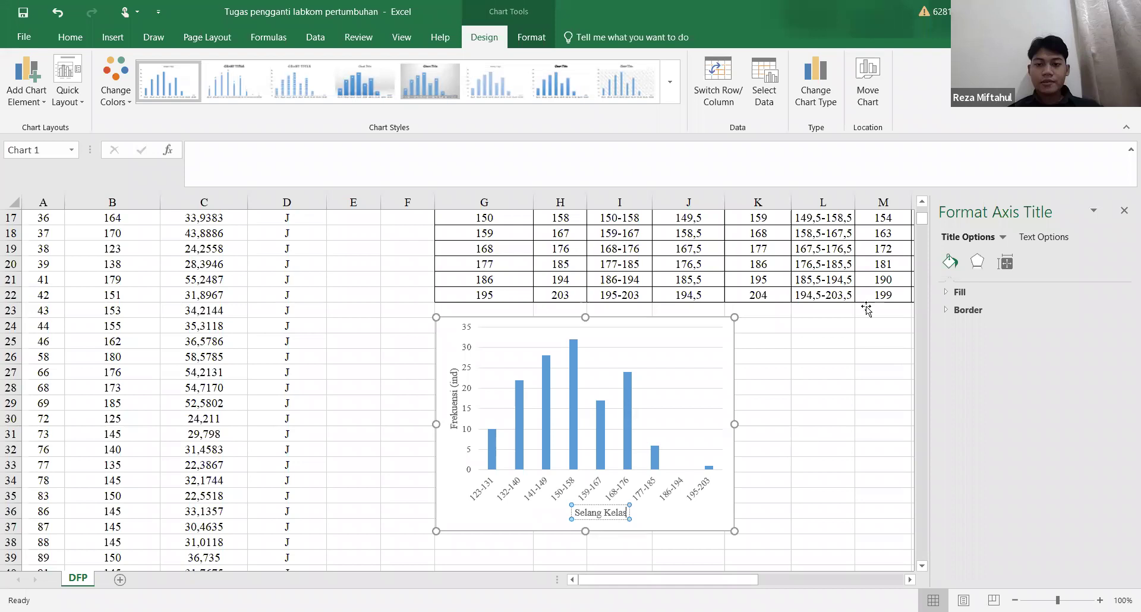
# Remove the chart's gridlines and give the vertical and horizontal axes solid black lines
pyautogui.press('Escape')
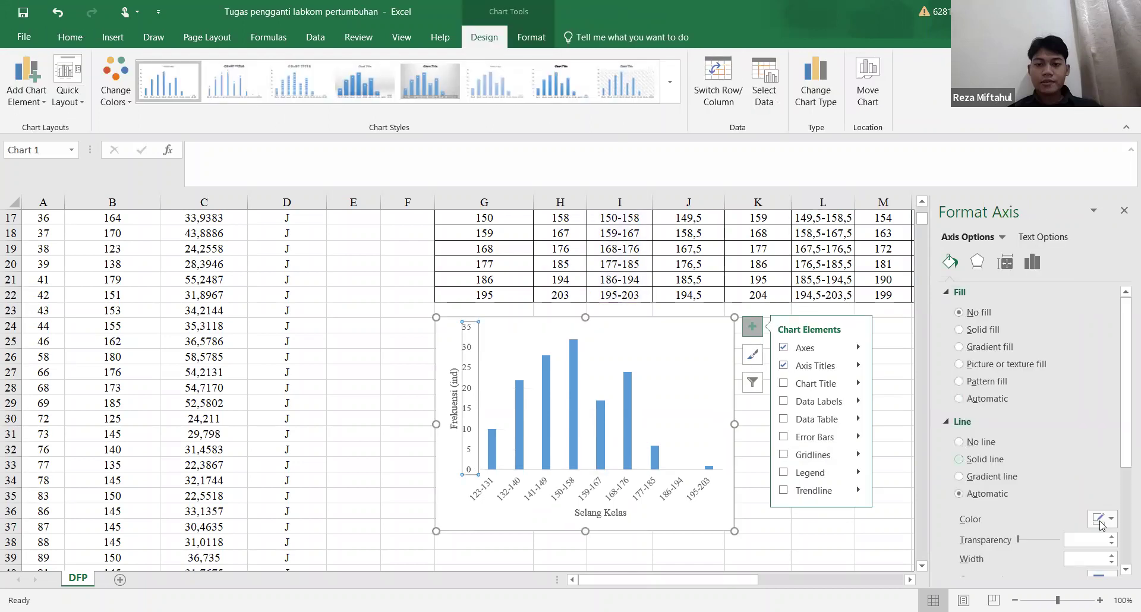
pyautogui.click(1098, 520)
pyautogui.click(1115, 554)
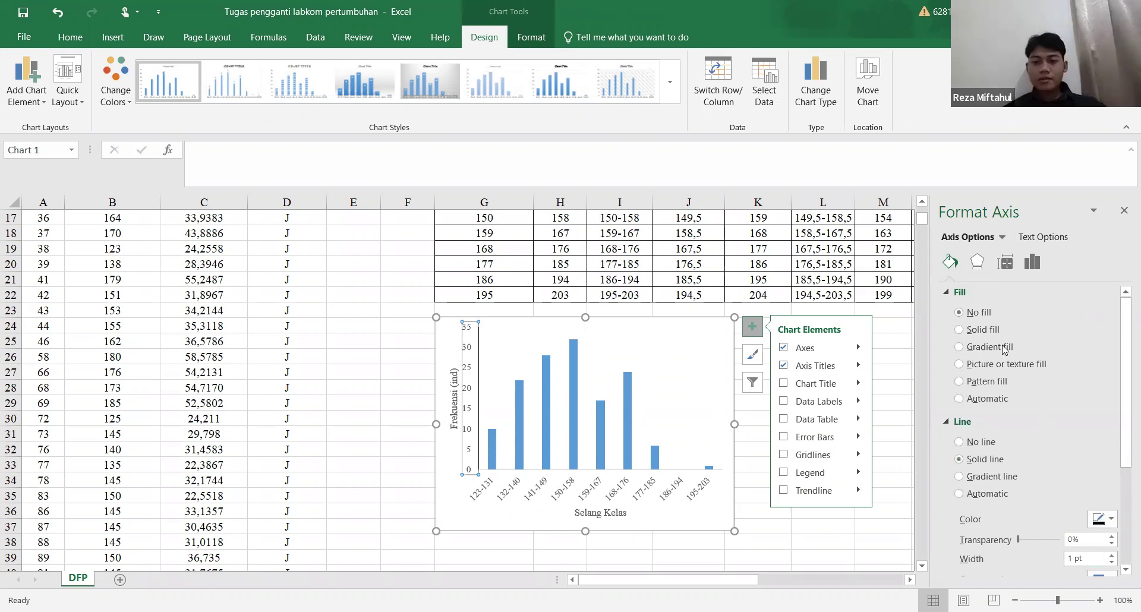
pyautogui.press('Up')
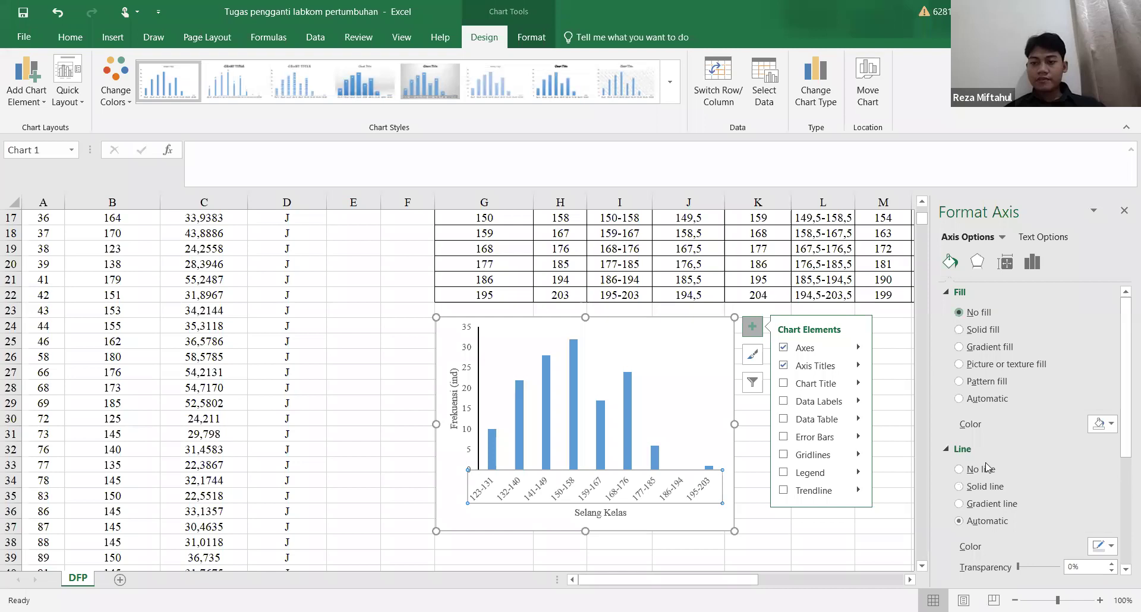
pyautogui.press('Down')
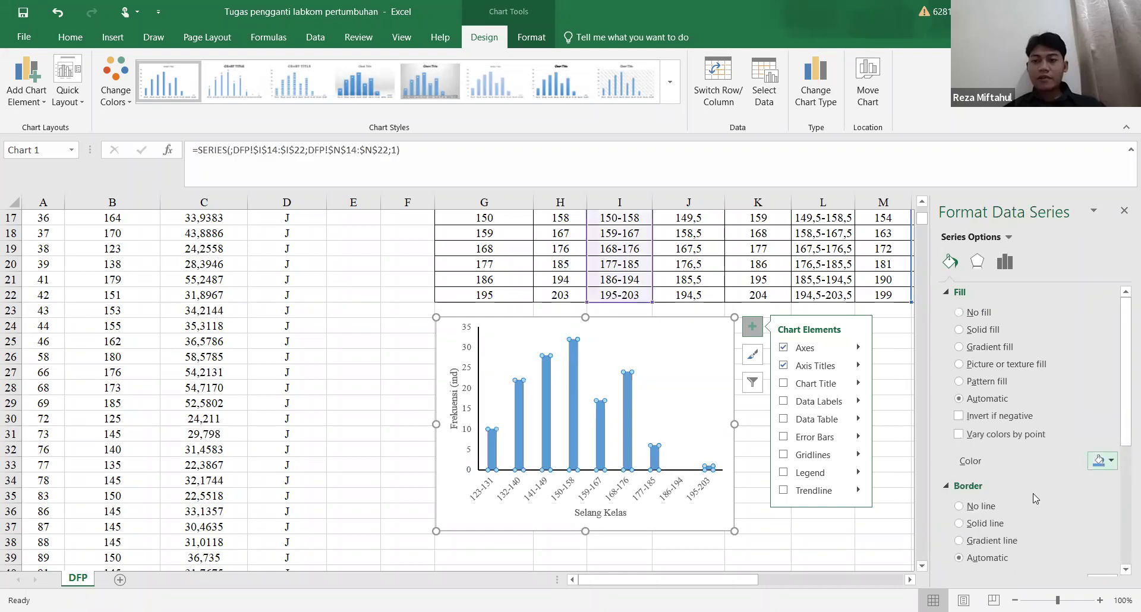
# Fill the chart's columns with black and set the font color of all chart text to black
pyautogui.press('Escape')
pyautogui.click(79, 40)
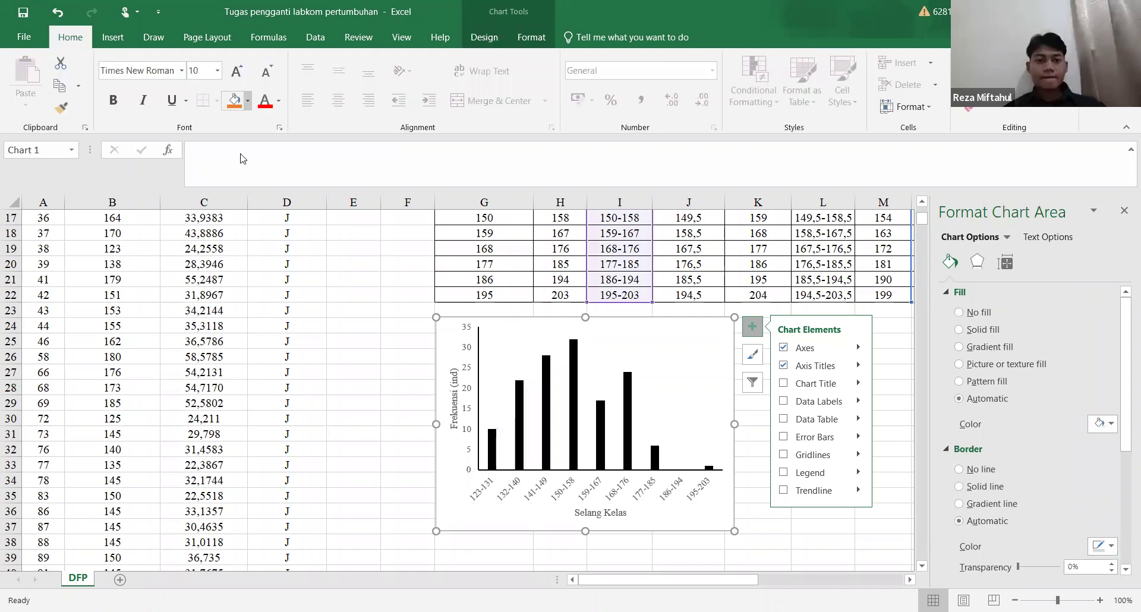
pyautogui.click(248, 100)
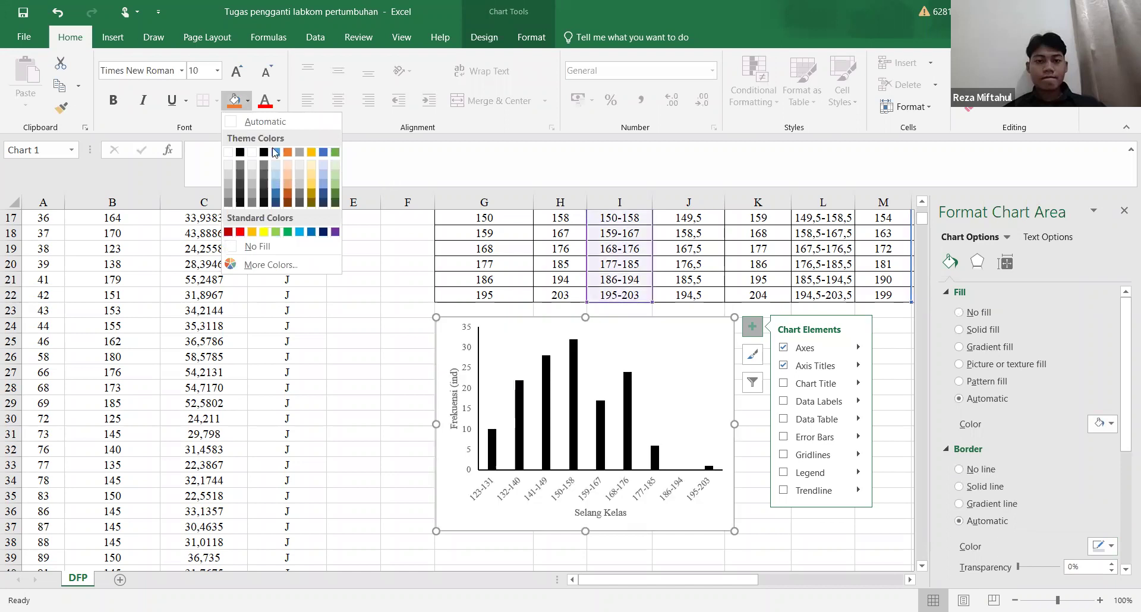
pyautogui.press('Escape')
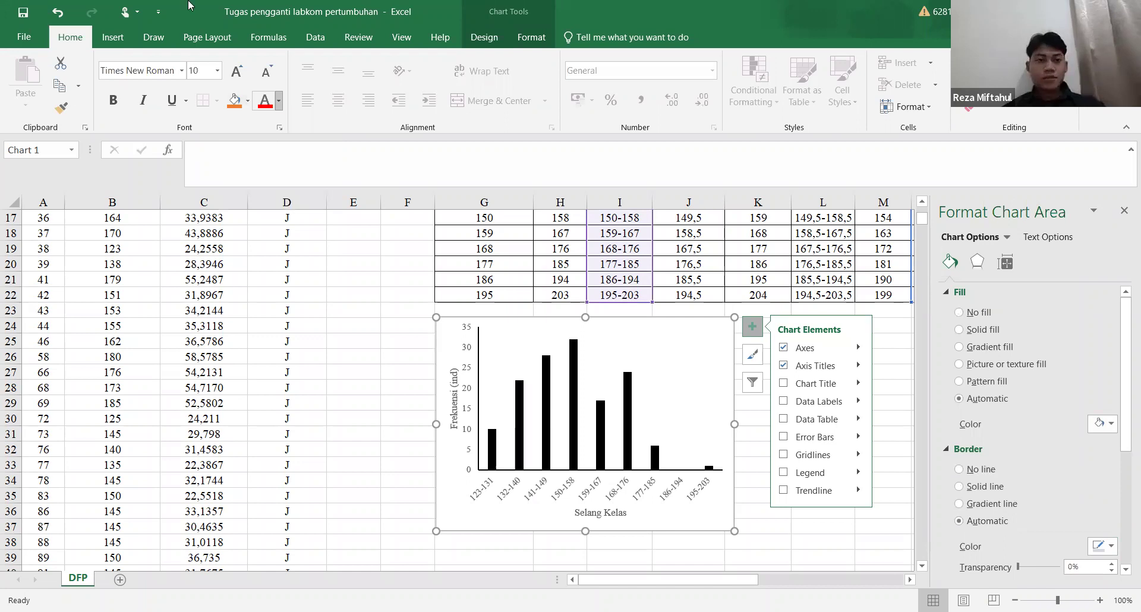
pyautogui.press('Escape')
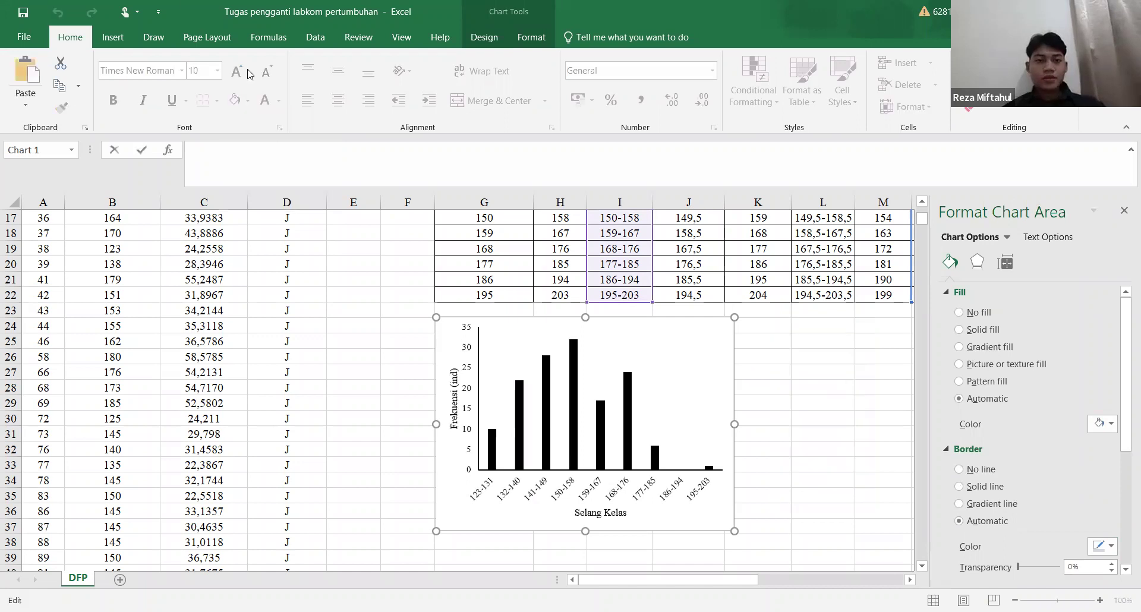
# Increase the font size of all text in the column chart to 12 and deselect the chart
pyautogui.click(237, 72)
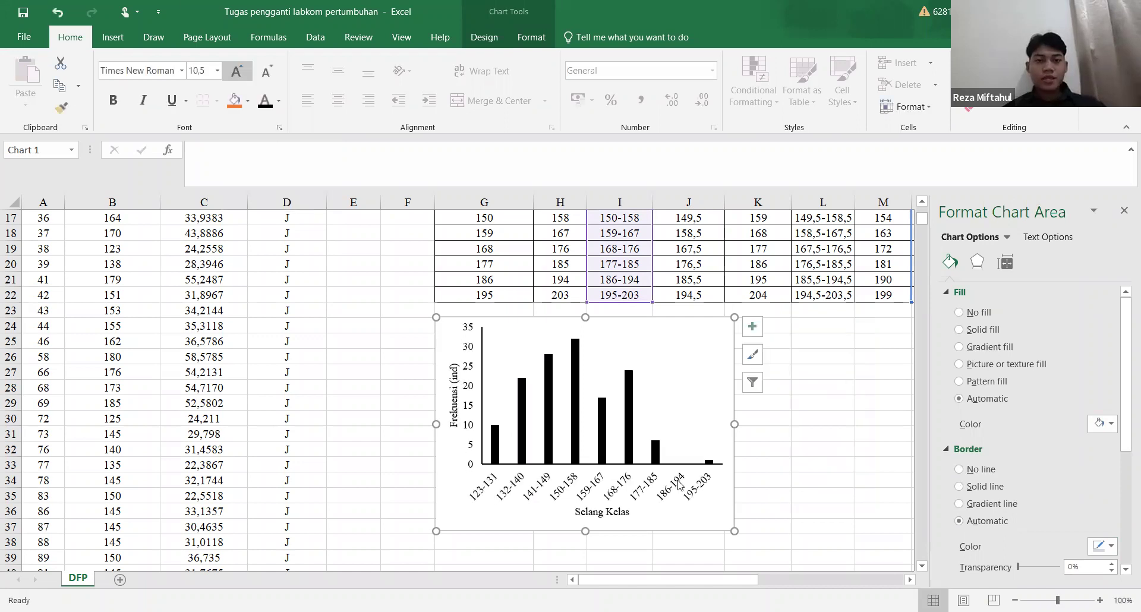
pyautogui.hotkey('ctrl', 'shift', '.')
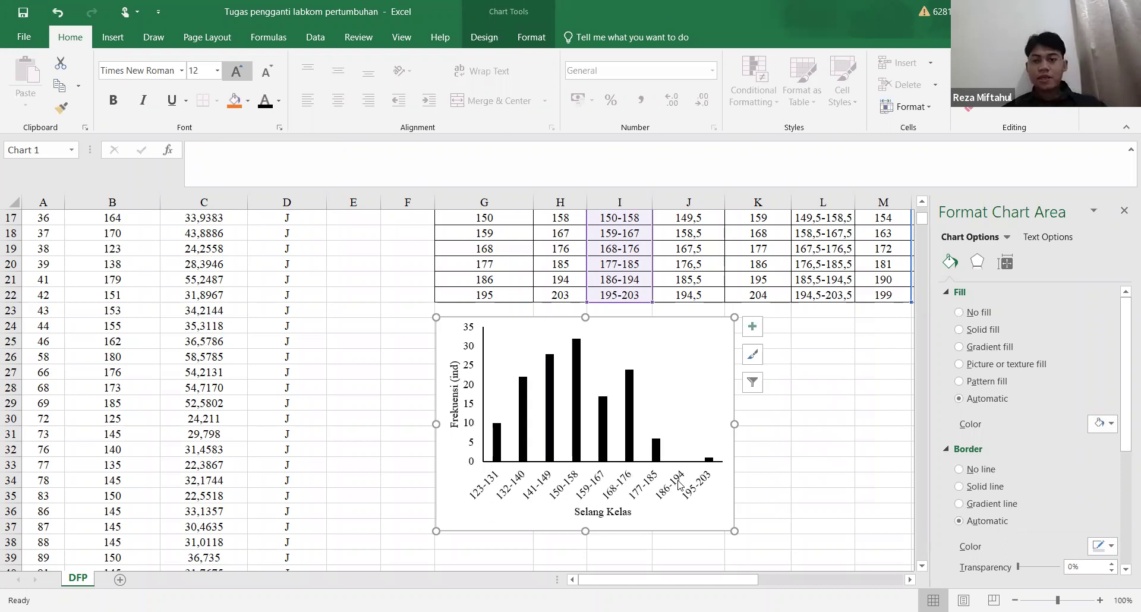
pyautogui.hotkey('ctrl', 'shift', '.')
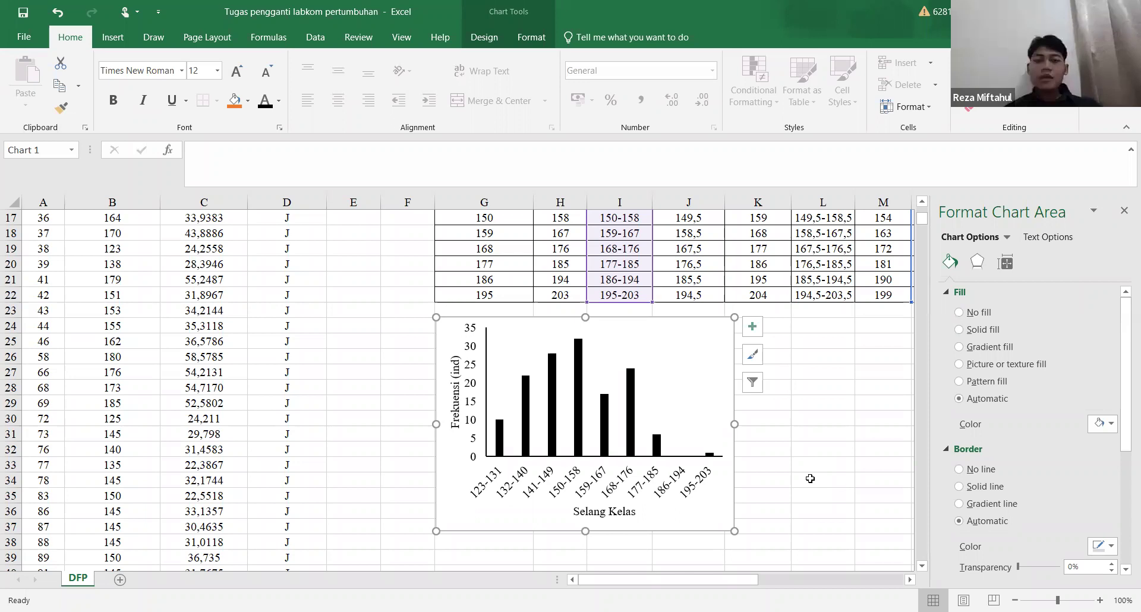
pyautogui.click(758, 450)
# Review the TOTAL frequency table together with the column chart below it
pyautogui.scroll(5, 879, 453)
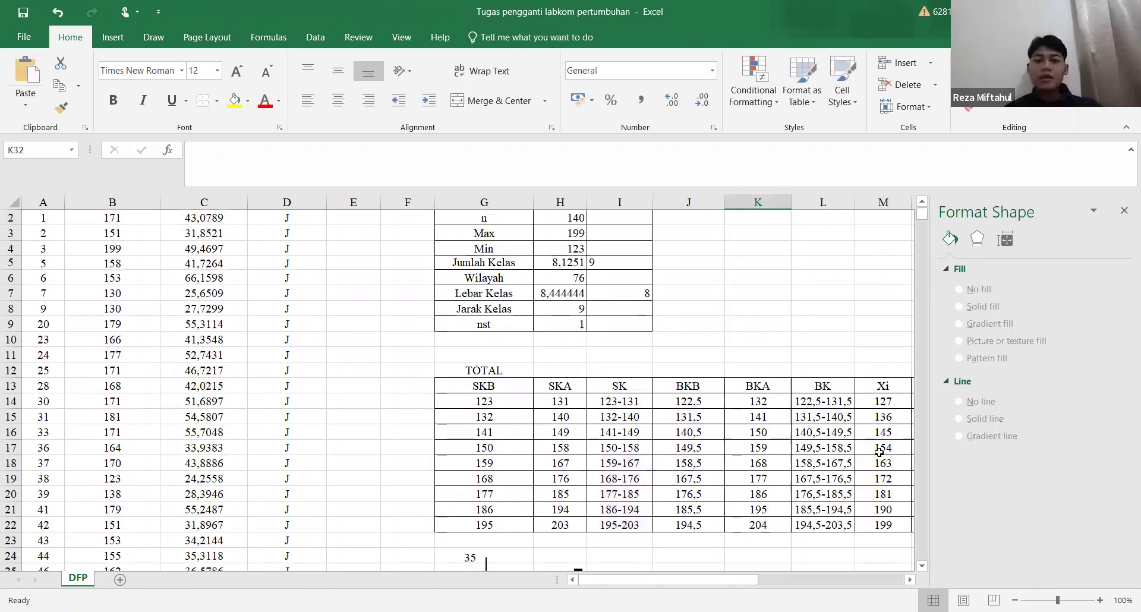
pyautogui.scroll(-1, 879, 453)
pyautogui.scroll(1, 878, 453)
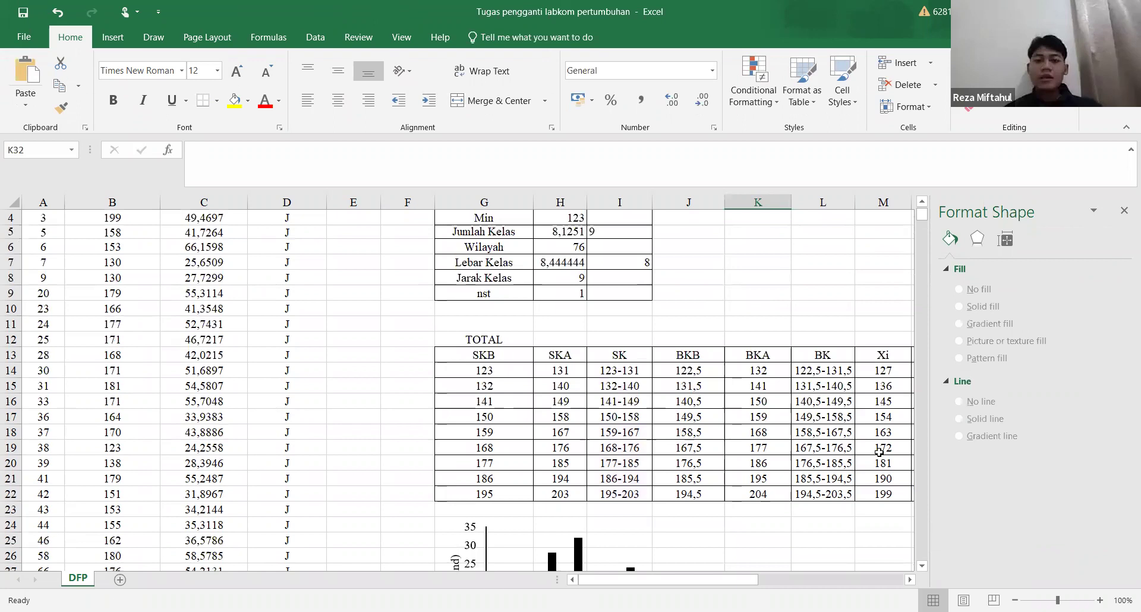
pyautogui.keyDown('ctrl'); pyautogui.scroll(-1, 879, 452); pyautogui.keyUp('ctrl')
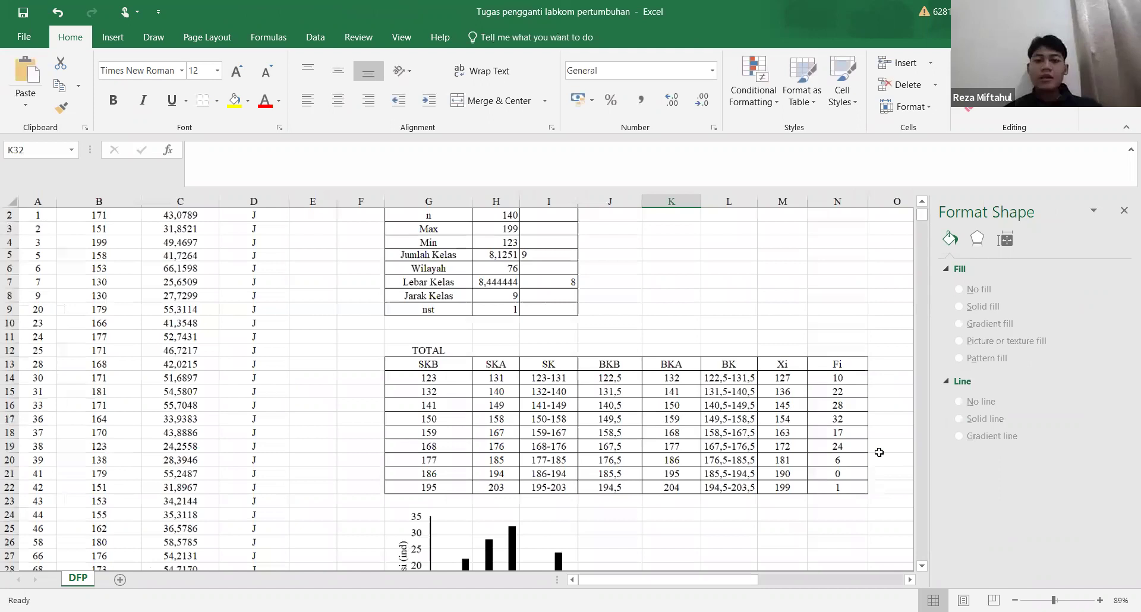
pyautogui.scroll(-1, 879, 452)
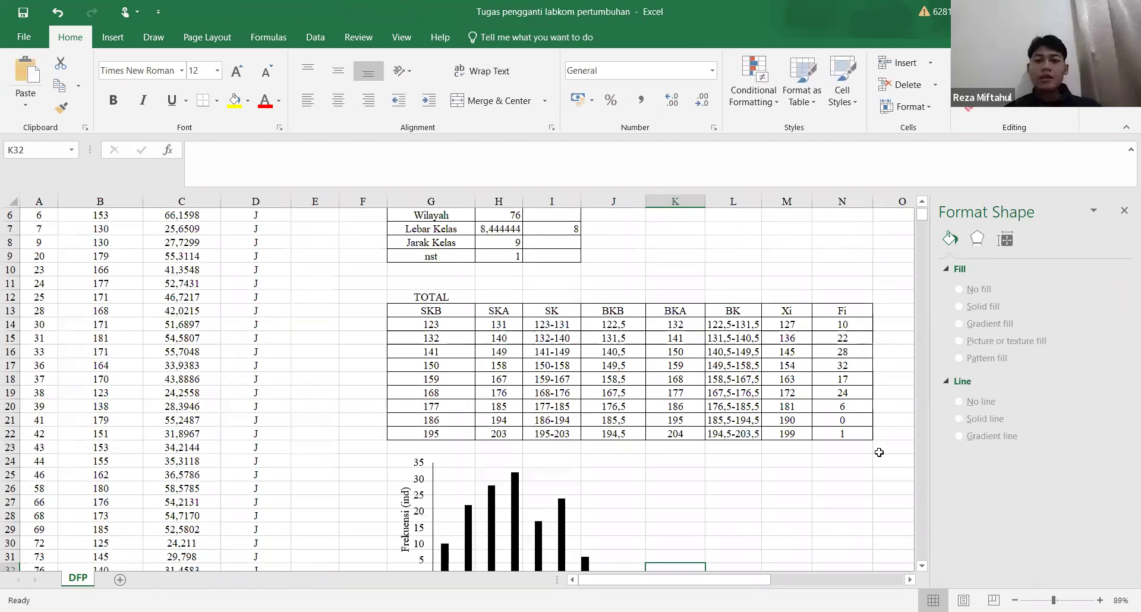
pyautogui.scroll(-5, 878, 453)
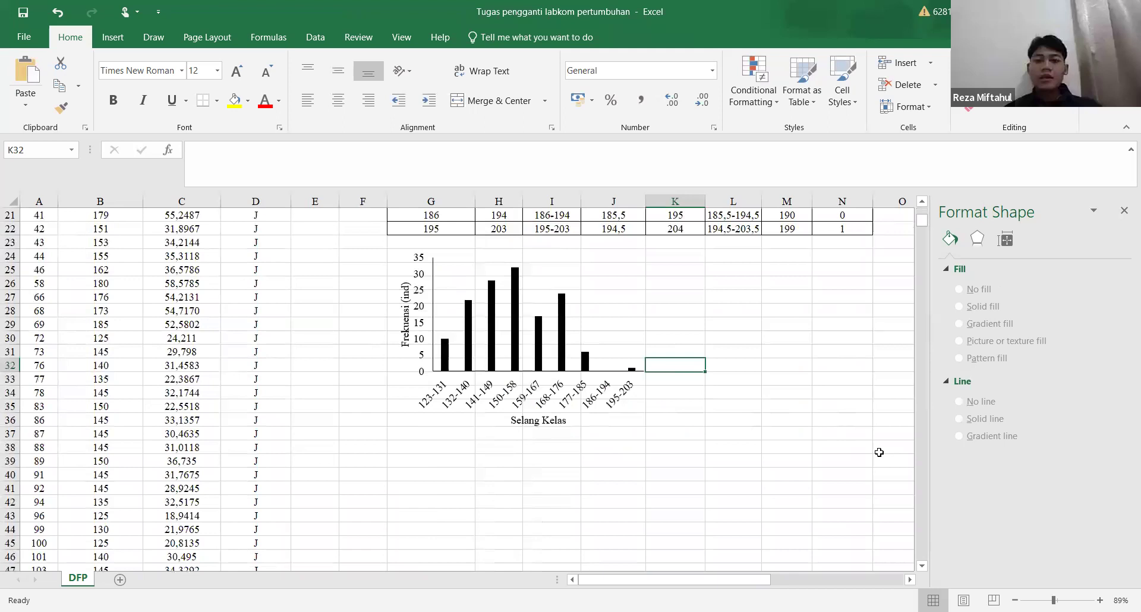
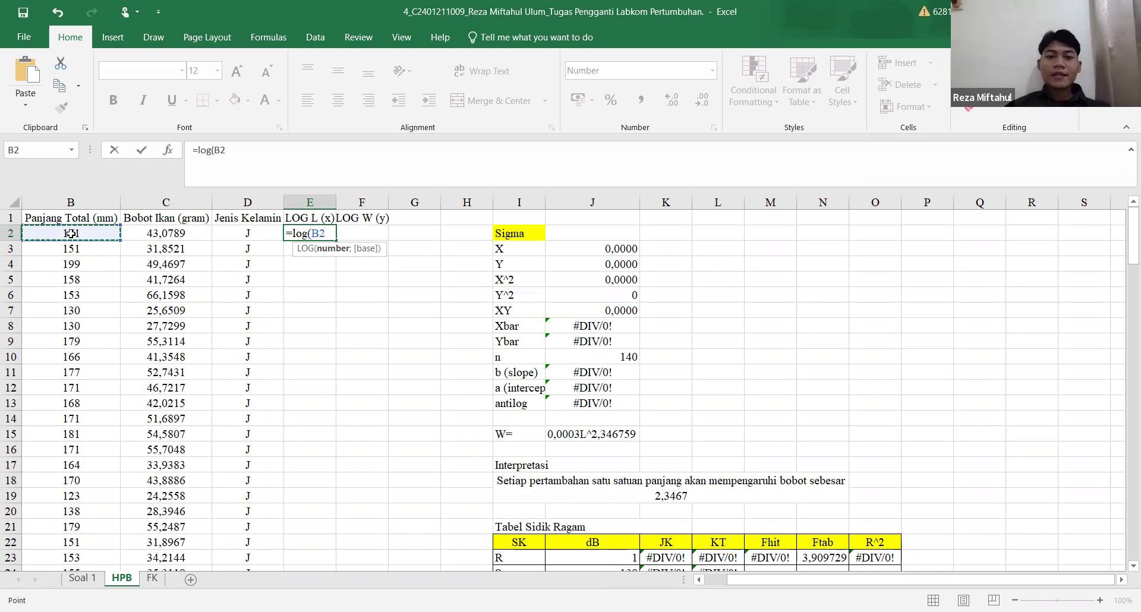
# Complete the formula =LOG(B2) in E2 on the HPB sheet and fill it down the whole LOG L (x) column
pyautogui.write(')')
pyautogui.press('Return')
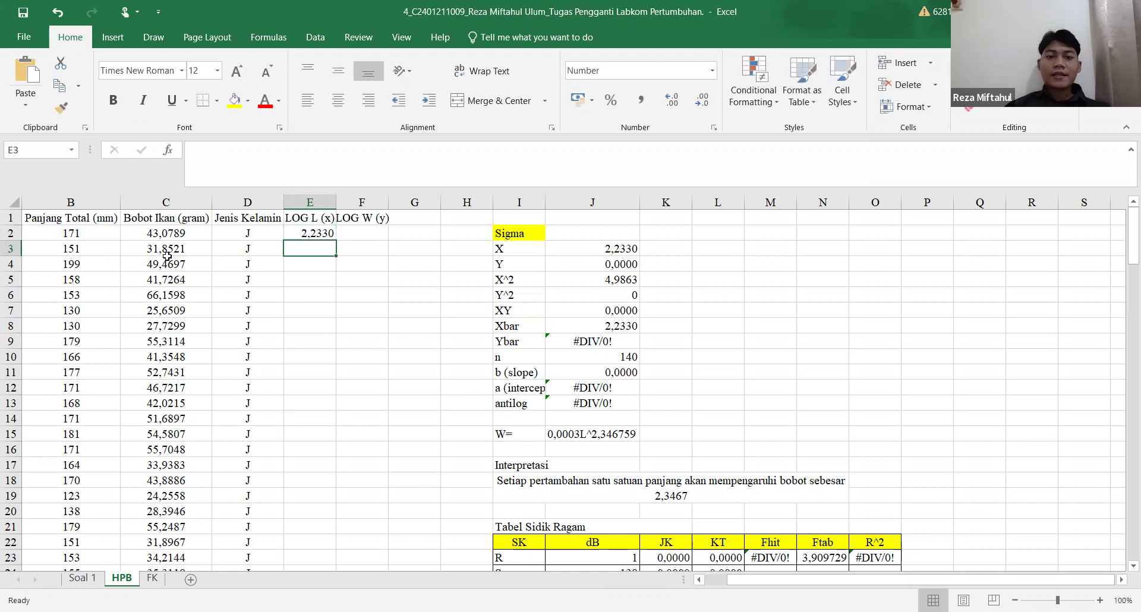
pyautogui.click(310, 233)
pyautogui.doubleClick(336, 240)
# Enter =LOG(C2) in F2 and fill it down the whole LOG W (y) column
pyautogui.press('Right')
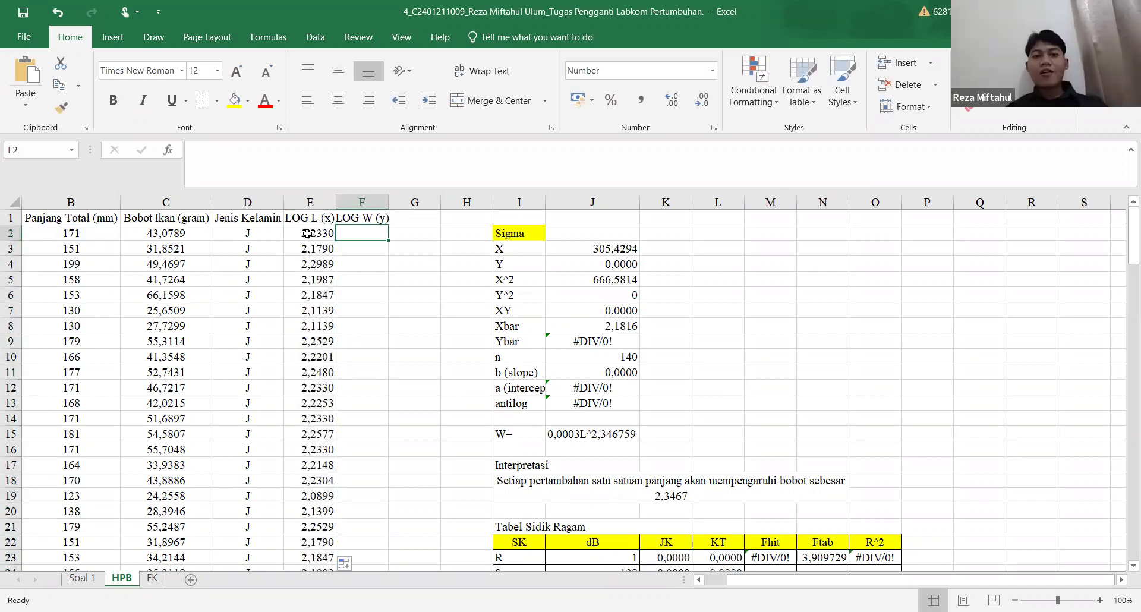
pyautogui.write('=')
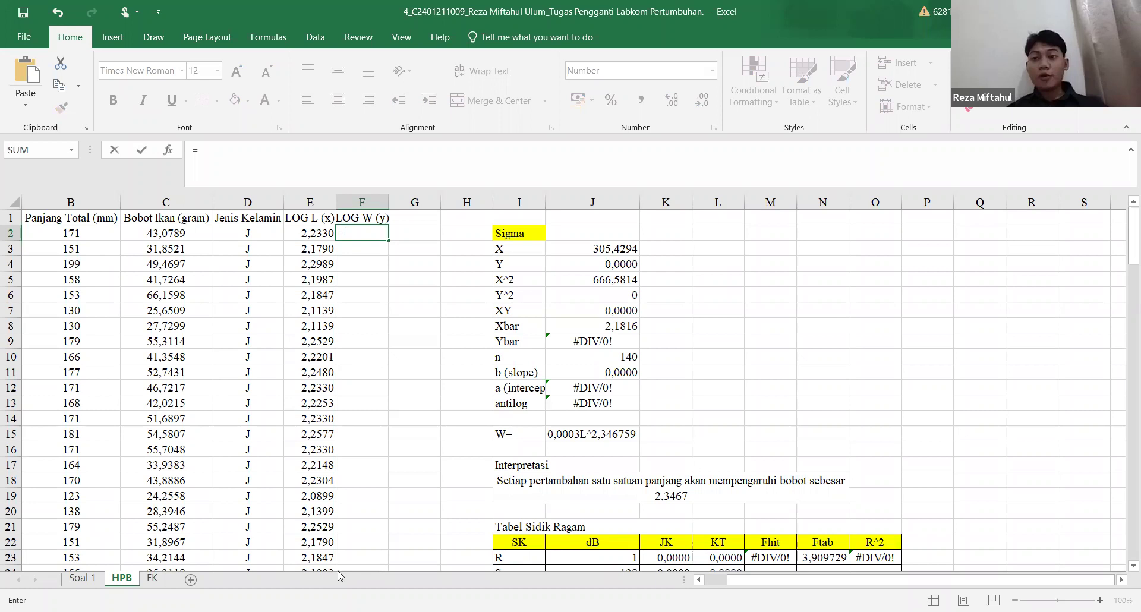
pyautogui.write('log(')
pyautogui.press('Left')
pyautogui.press('Left')
pyautogui.press('Left')
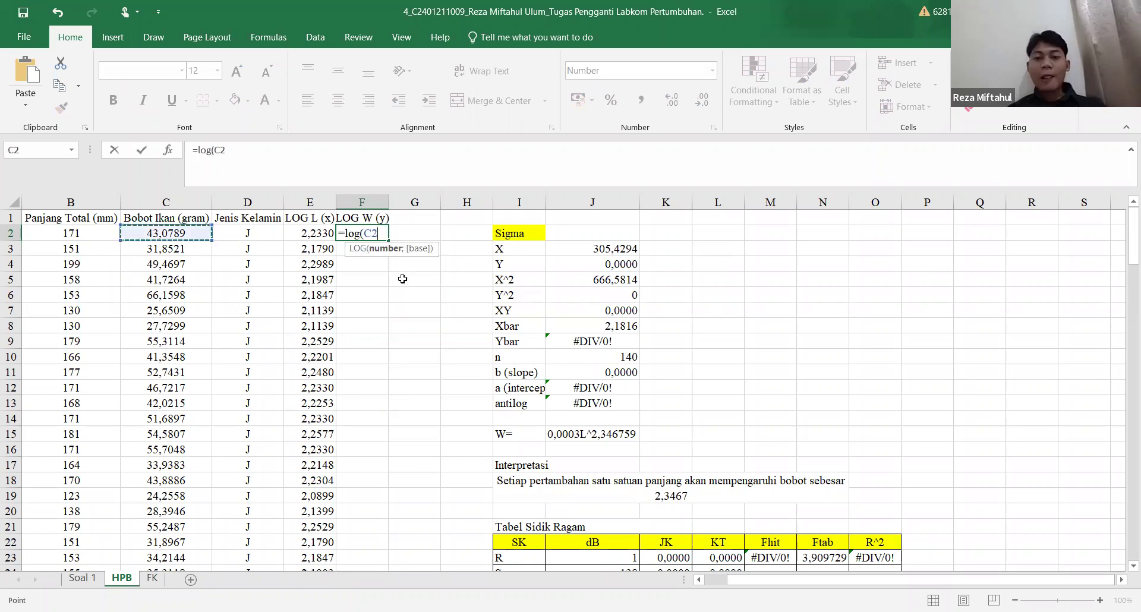
pyautogui.press('Return')
pyautogui.click(361, 233)
pyautogui.doubleClick(387, 240)
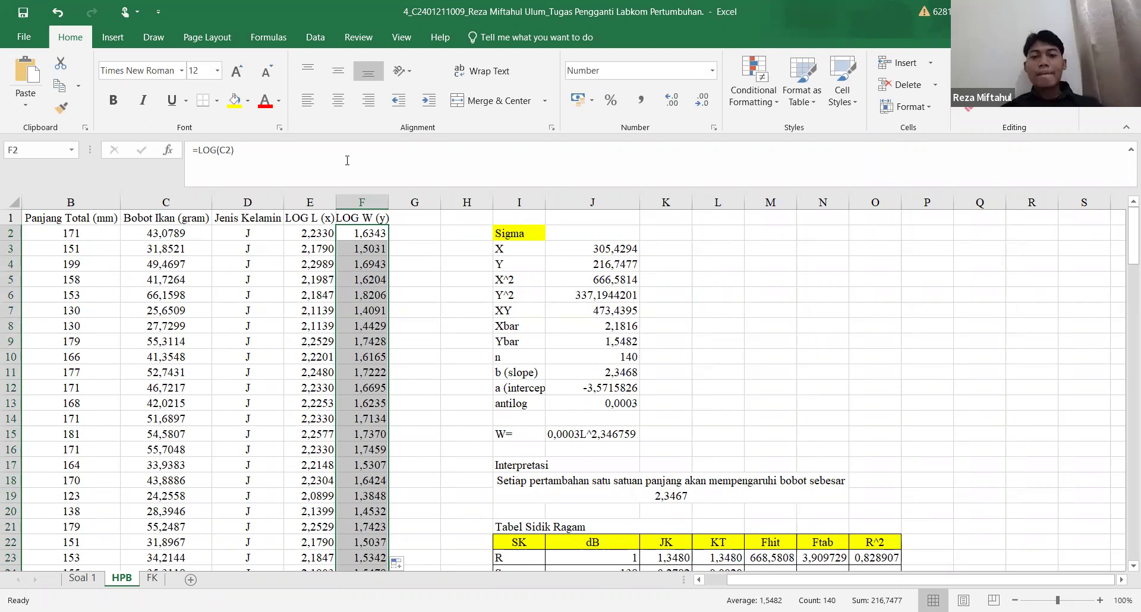
pyautogui.press('Right')
pyautogui.press('Down')
pyautogui.press('Down')
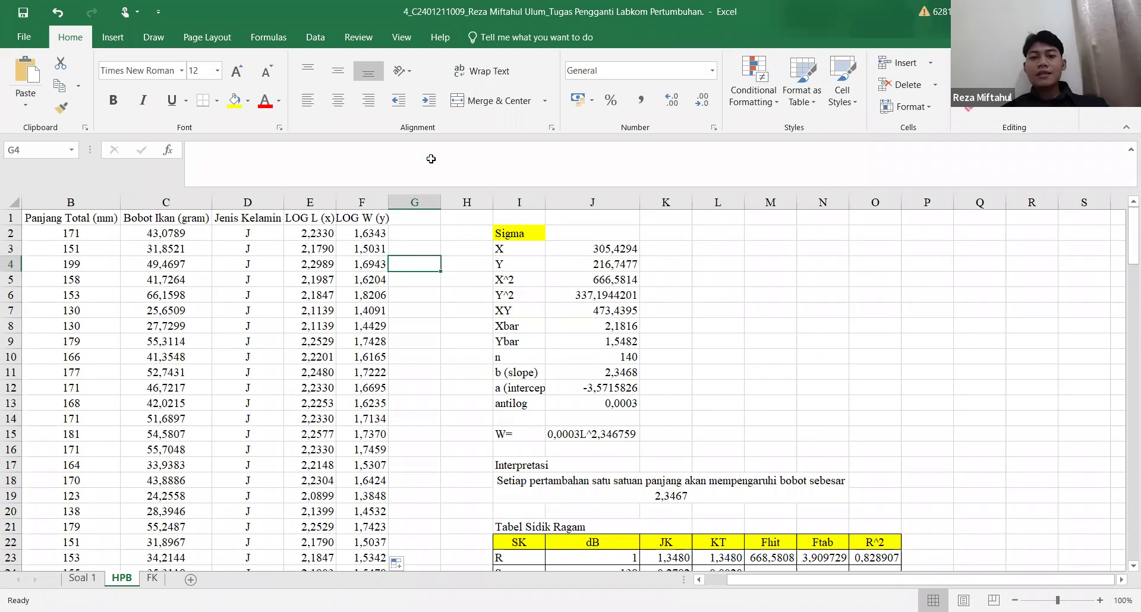
# Examine the formulas for the X and Y sums in J3 and J4 and the ranges they reference
pyautogui.press('Up')
pyautogui.press('Right')
pyautogui.press('Right')
pyautogui.press('Right')
pyautogui.press('F2')
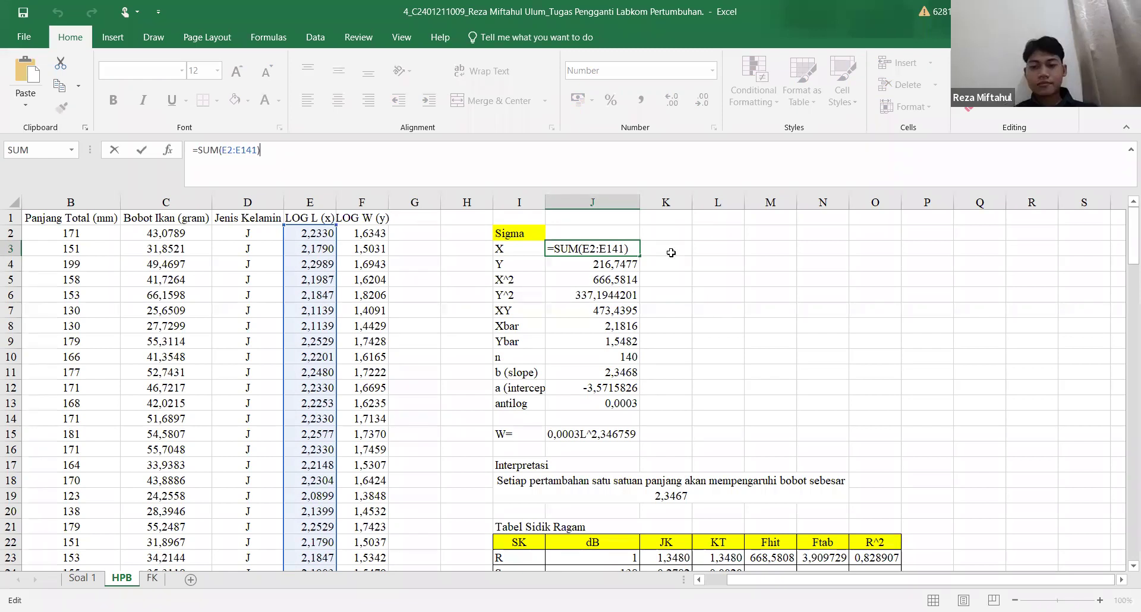
pyautogui.press('Return')
pyautogui.click(536, 180)
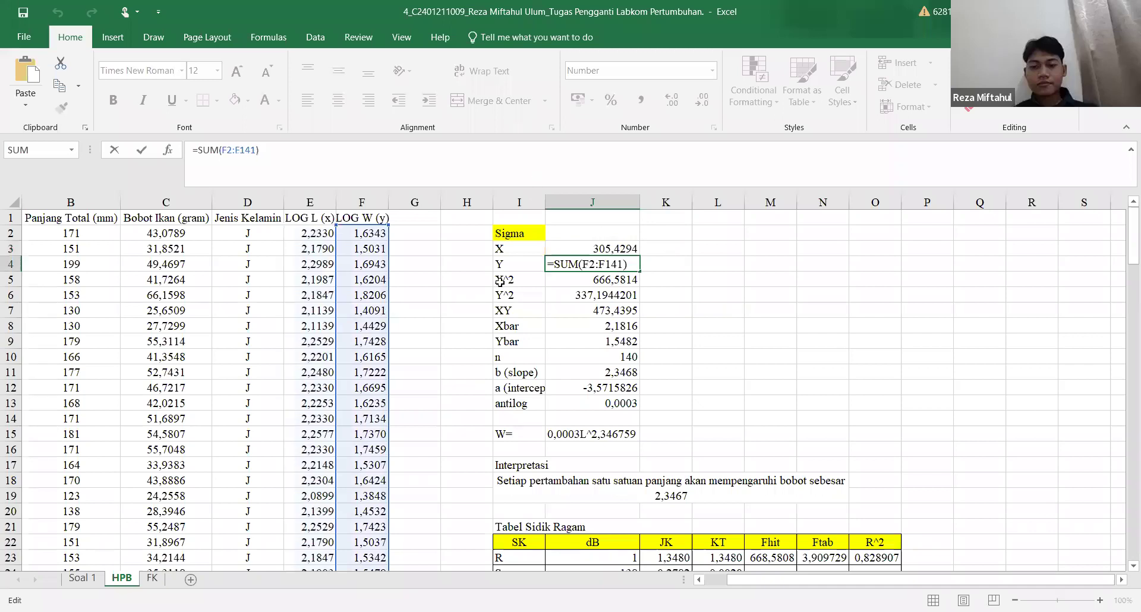
pyautogui.click(370, 170)
pyautogui.press('Return')
# Examine the formulas behind the X^2, Y^2 and XY rows of the Sigma table
pyautogui.press('F2')
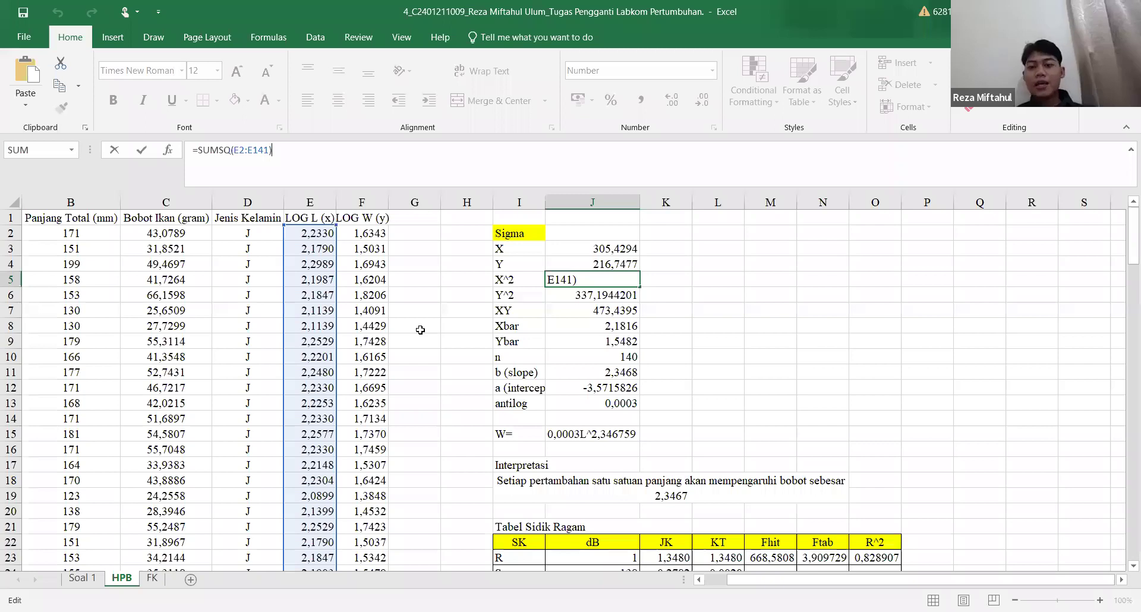
pyautogui.press('Return')
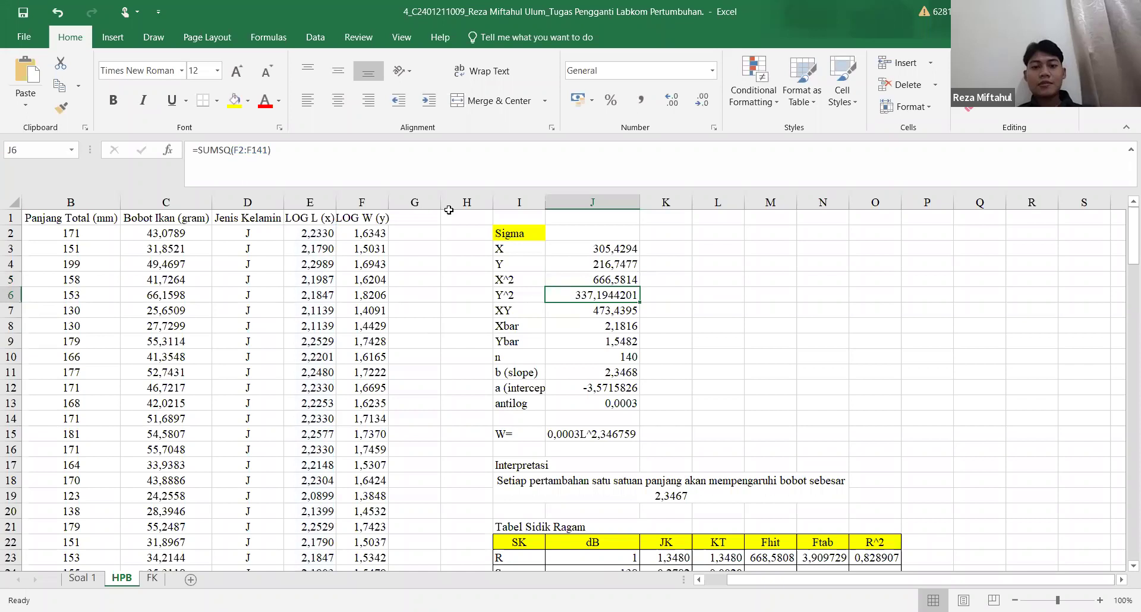
pyautogui.press('Down')
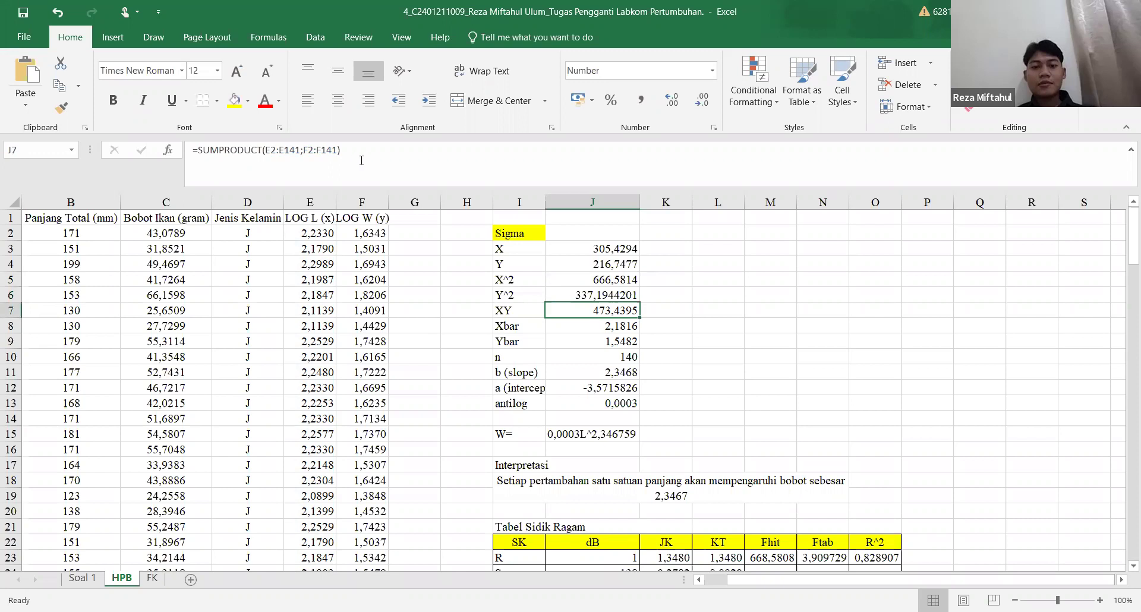
pyautogui.click(361, 161)
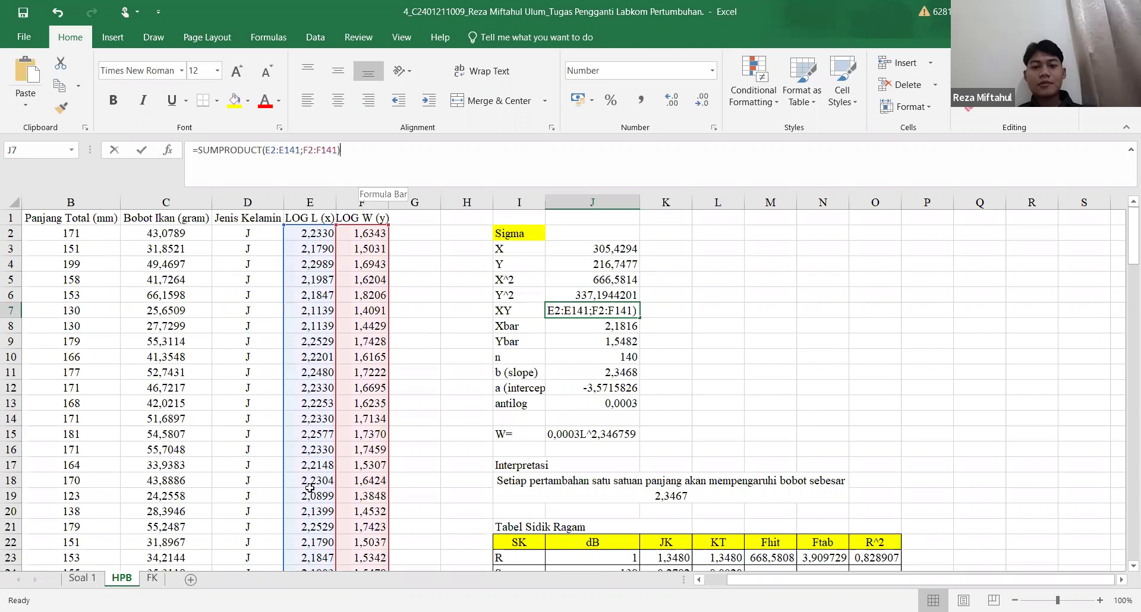
pyautogui.click(299, 185)
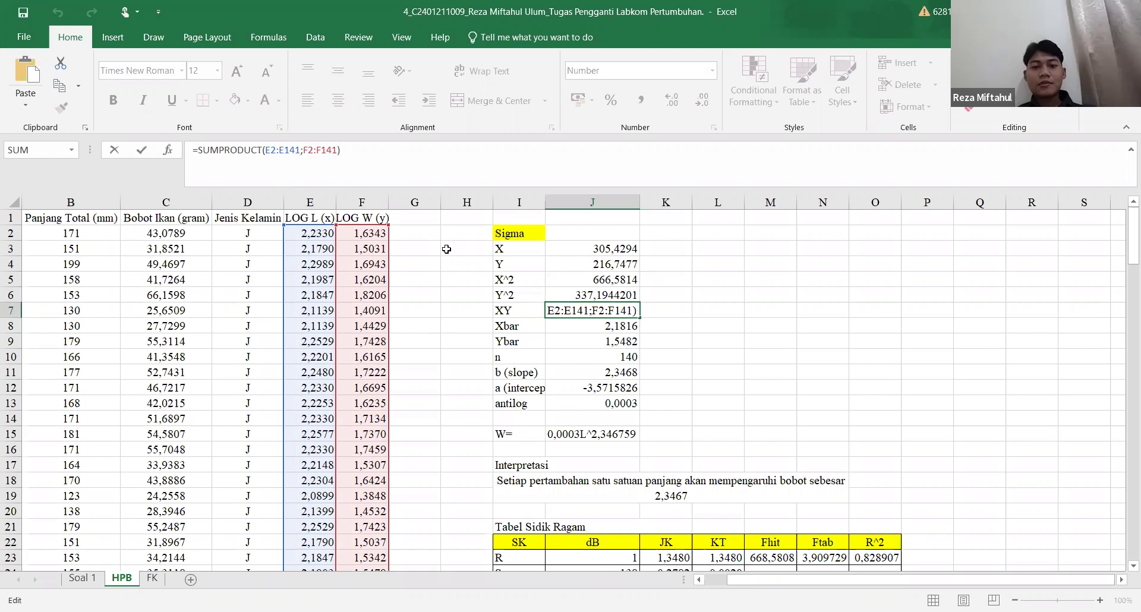
pyautogui.click(385, 157)
pyautogui.press('Return')
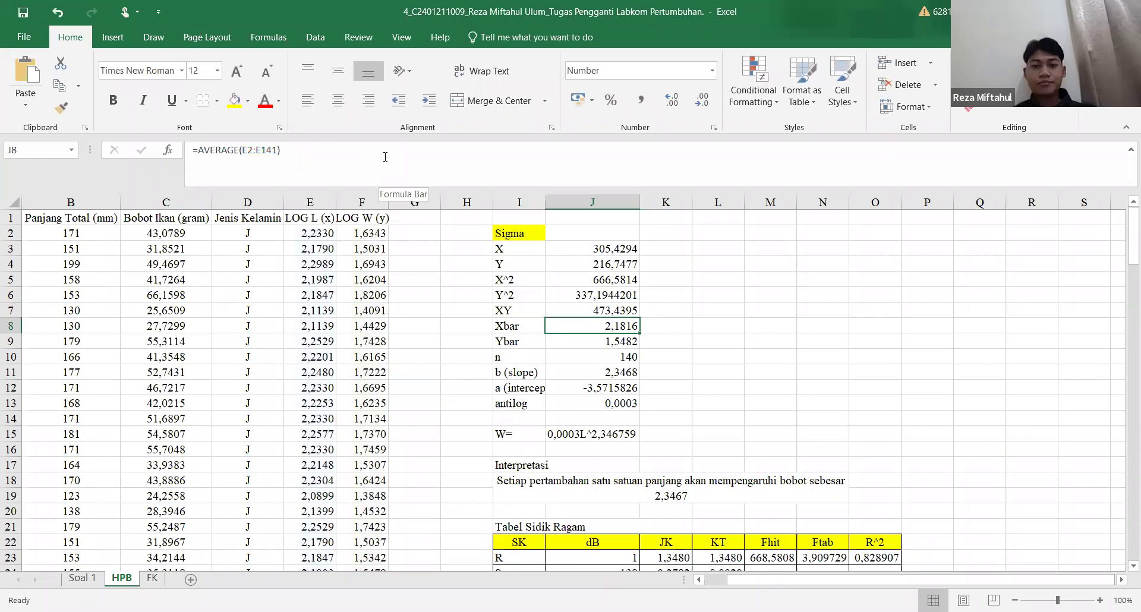
# Step through the Sigma values and examine the formulas for Xbar, Ybar and n
pyautogui.click(574, 251)
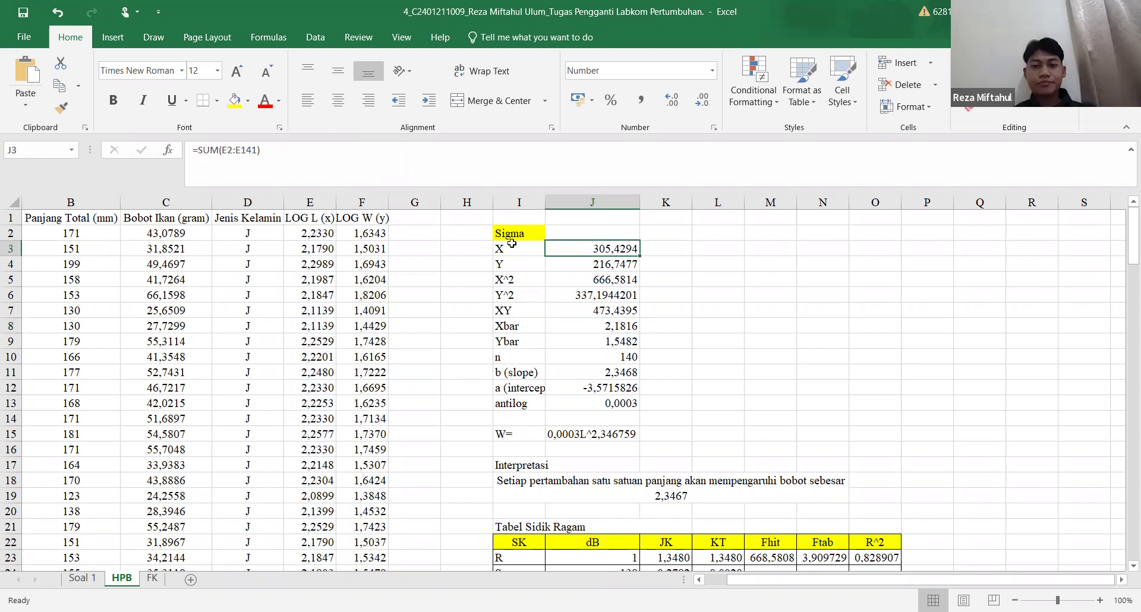
pyautogui.press('Down')
pyautogui.press('Down')
pyautogui.press('Down')
pyautogui.press('Down')
pyautogui.press('Down')
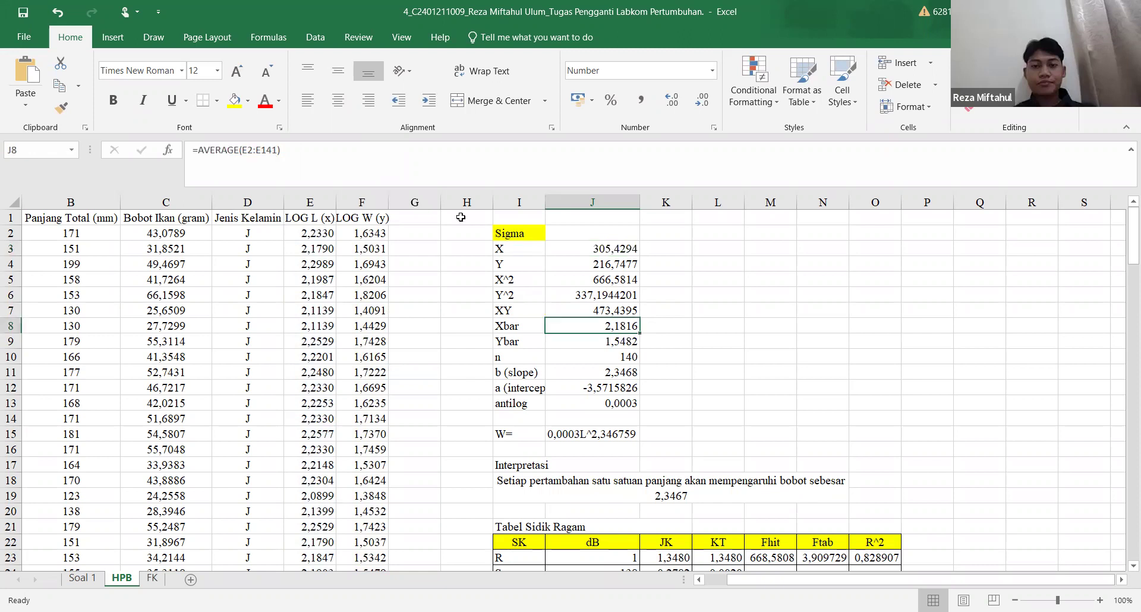
pyautogui.click(440, 164)
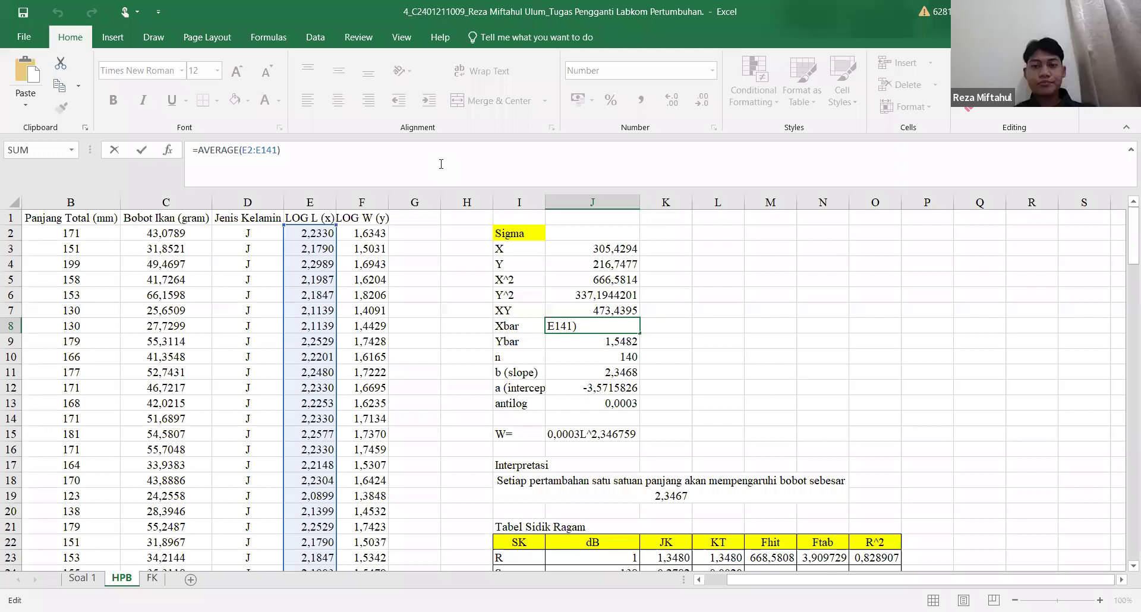
pyautogui.press('Return')
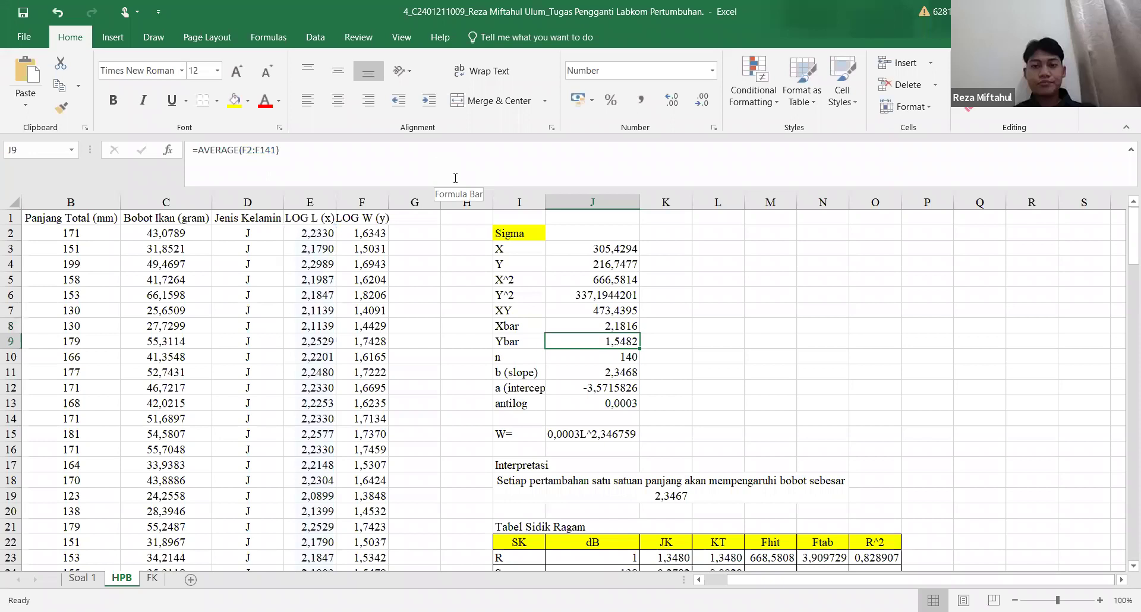
pyautogui.doubleClick(565, 355)
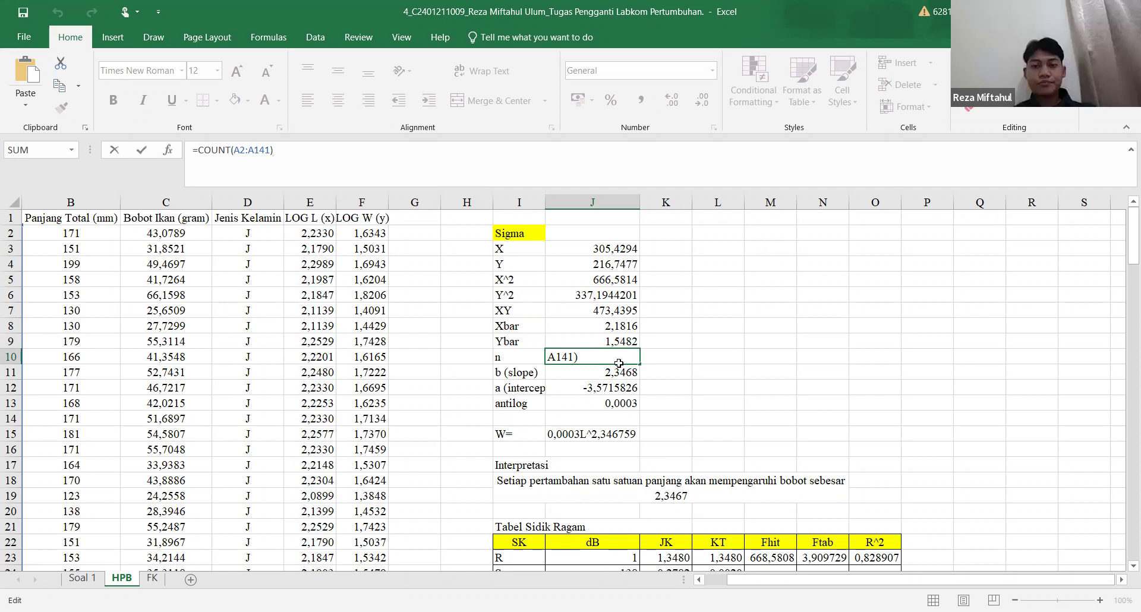
pyautogui.click(770, 264)
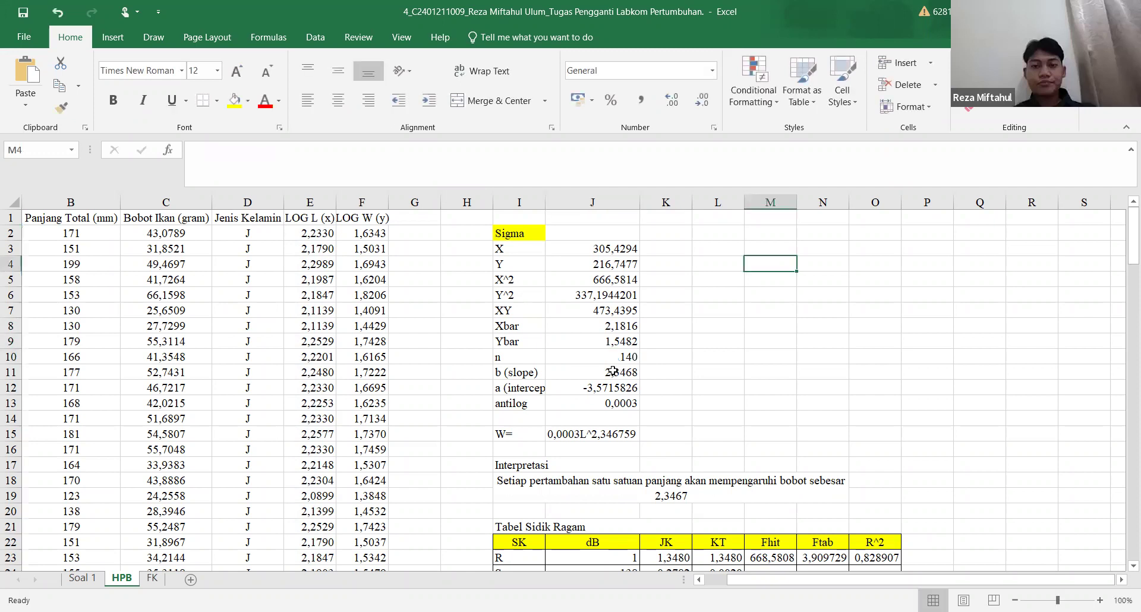
# Examine the formulas for b (slope), a (intercept) and antilog, including the cells they reference
pyautogui.click(613, 372)
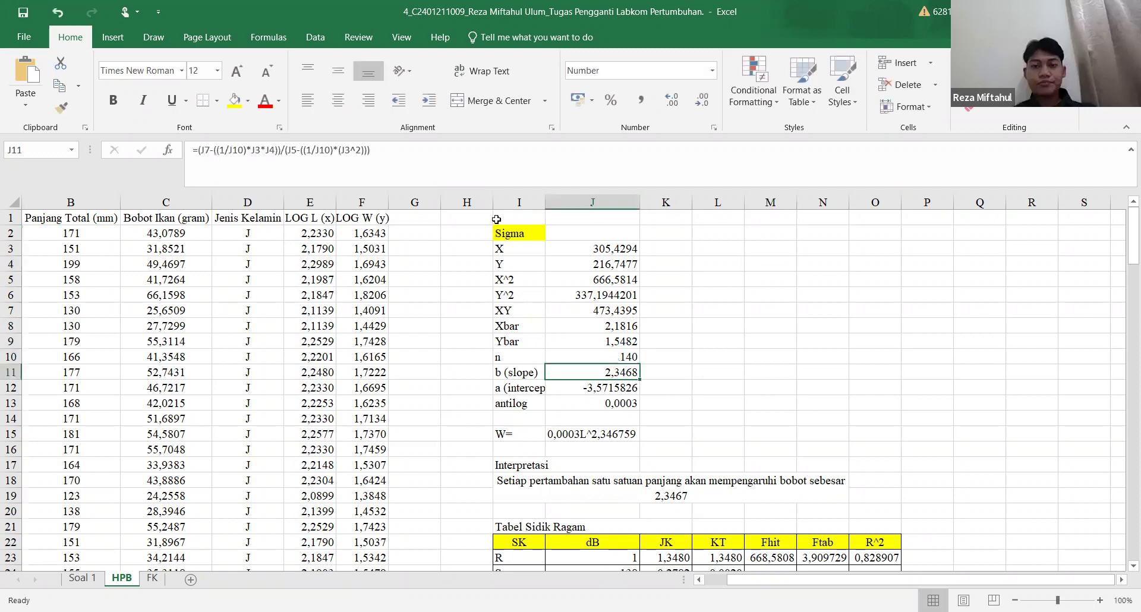
pyautogui.click(471, 172)
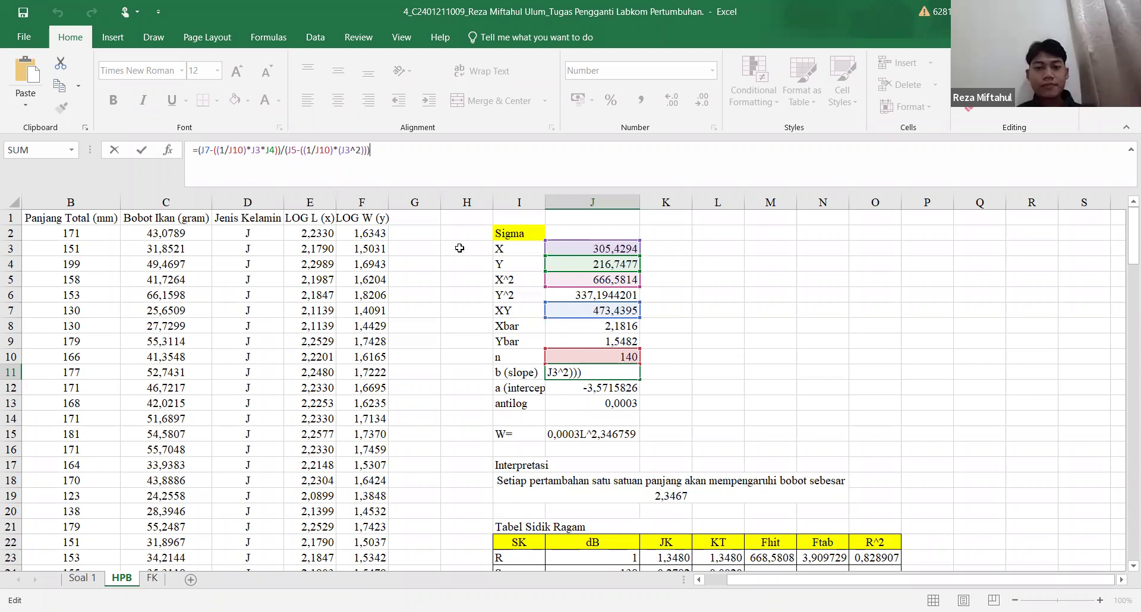
pyautogui.press('Return')
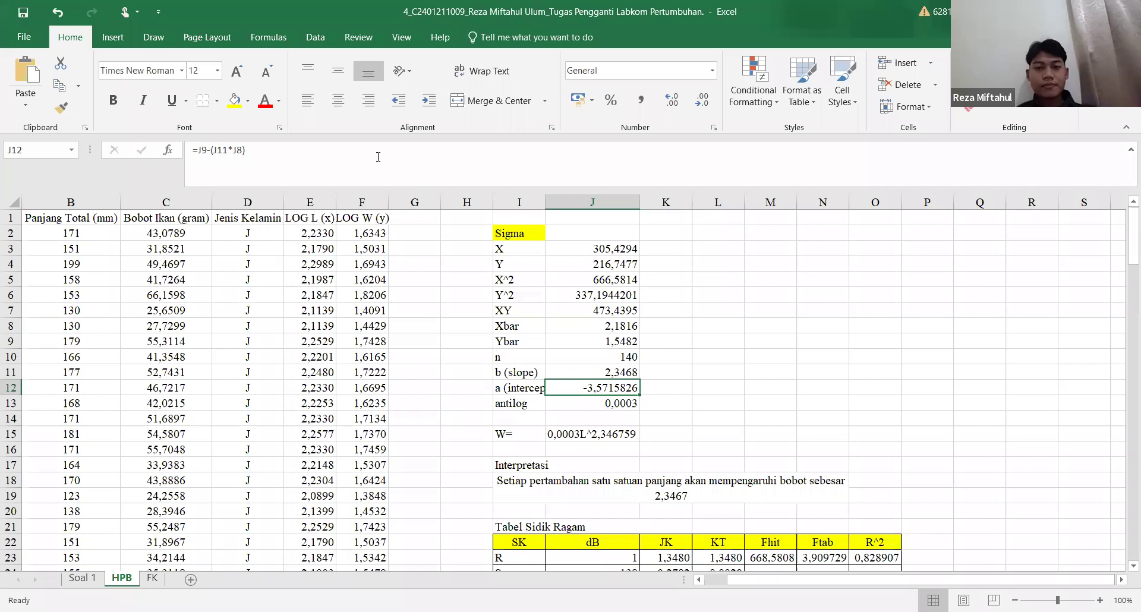
pyautogui.click(378, 156)
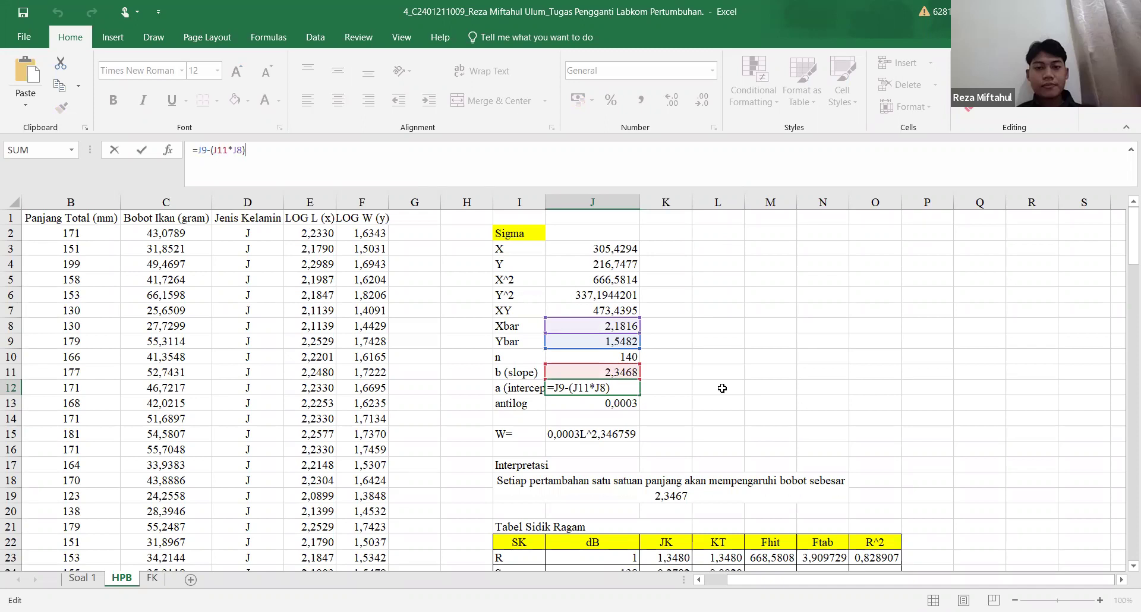
pyautogui.click(660, 404)
pyautogui.doubleClick(623, 403)
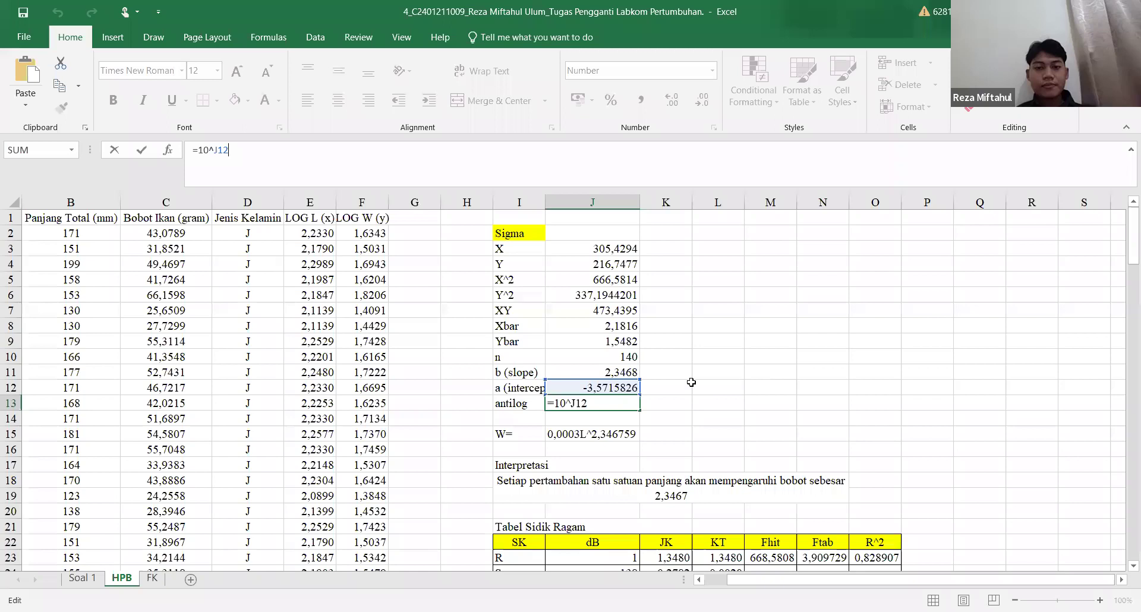
pyautogui.press('Return')
pyautogui.press('Return')
# Correct the slope value at the end of the Interpretasi sentence in I18 to 2,3468
pyautogui.scroll(-3, 654, 357)
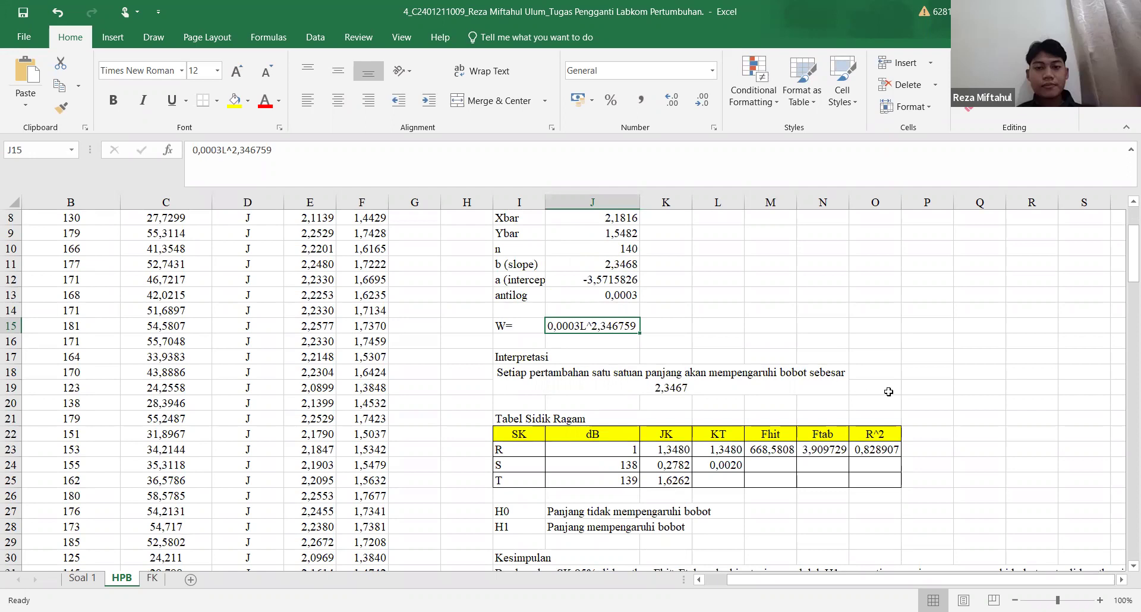
pyautogui.press('Down')
pyautogui.press('Down')
pyautogui.press('Down')
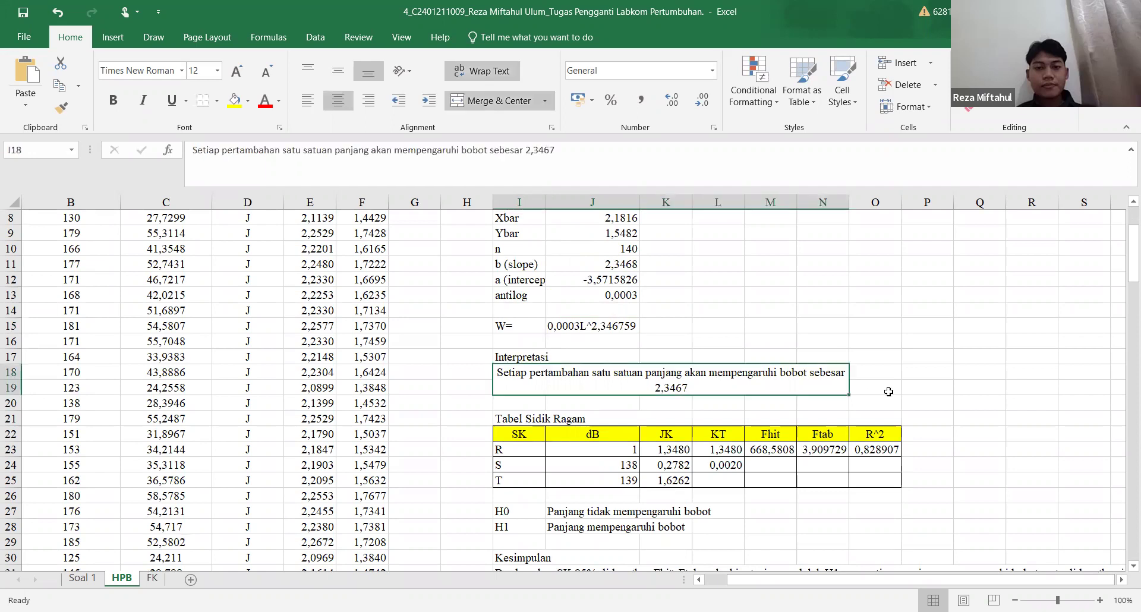
pyautogui.click(888, 392)
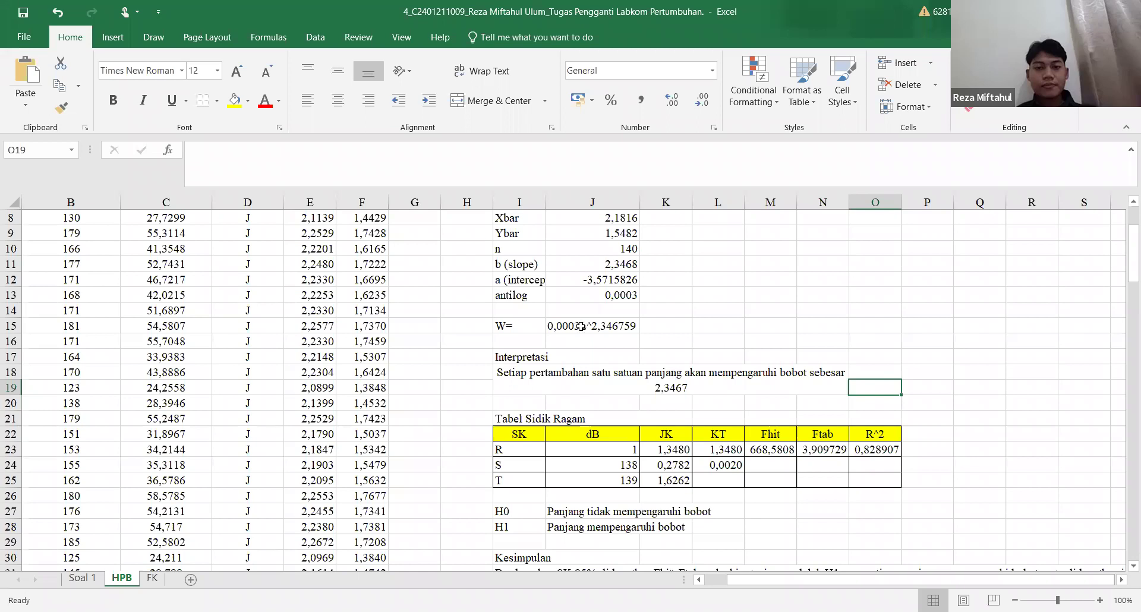
pyautogui.doubleClick(799, 371)
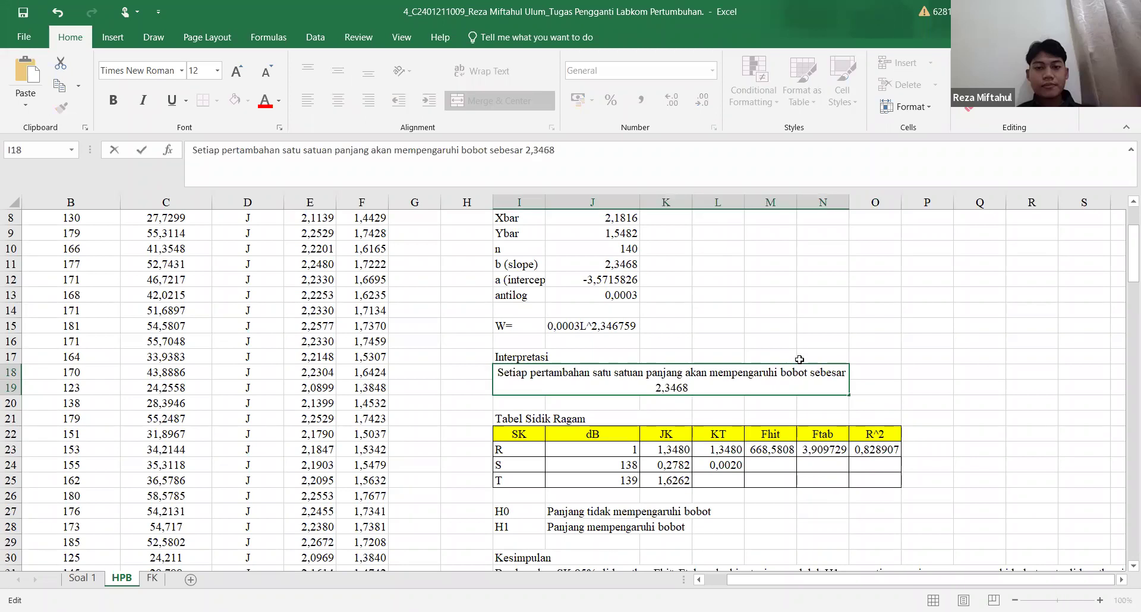
pyautogui.click(866, 345)
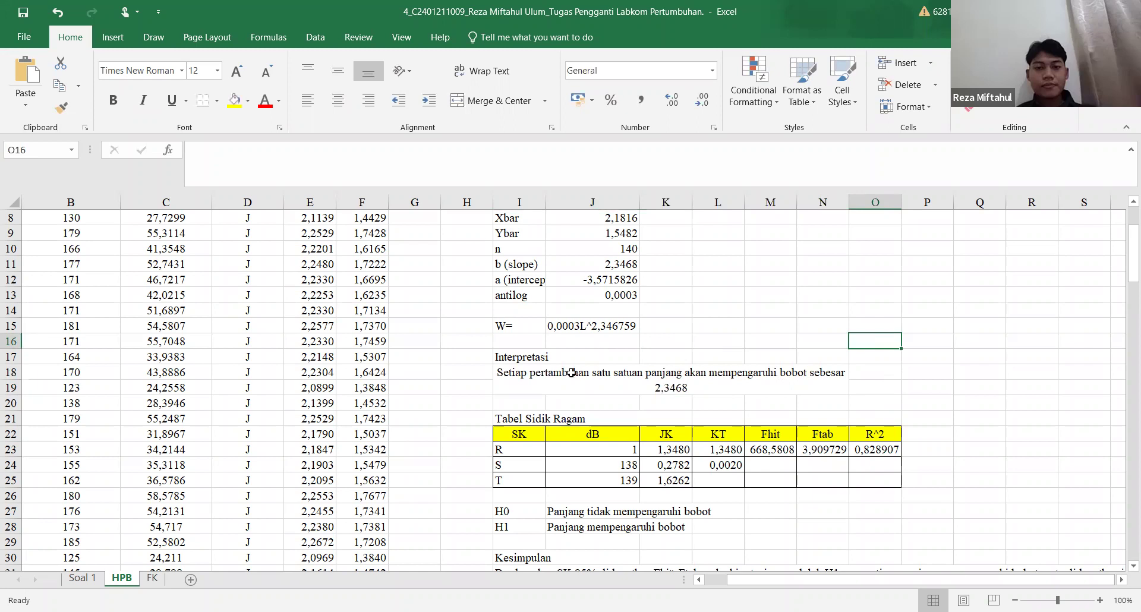
# Examine the JK formulas for rows R, S and T of the Tabel Sidik Ragam and trace their references
pyautogui.scroll(-2, 570, 372)
pyautogui.click(629, 359)
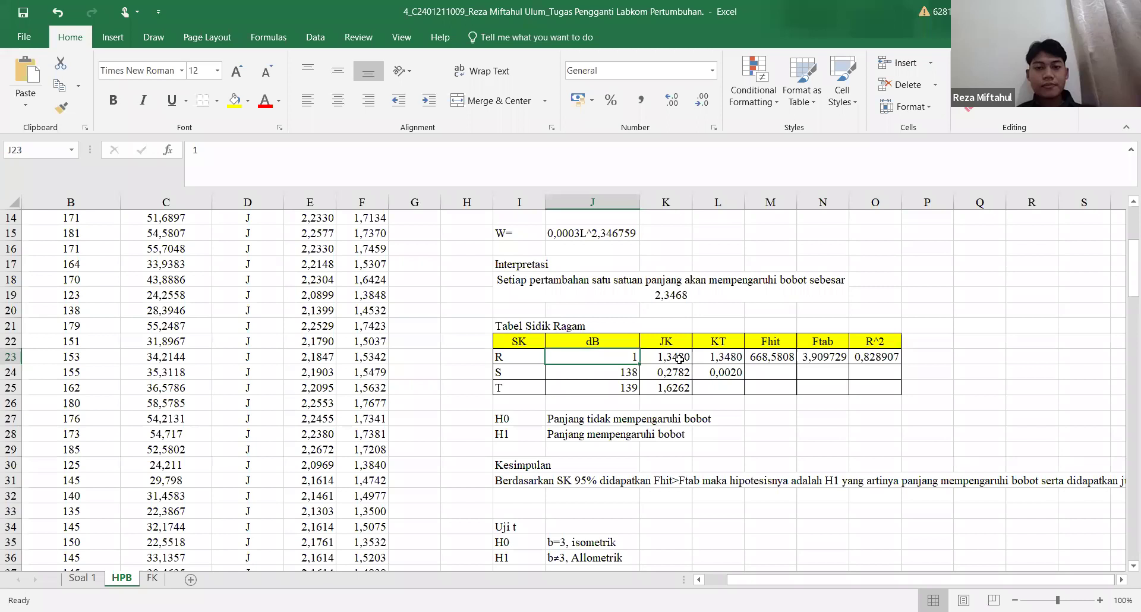
pyautogui.doubleClick(679, 358)
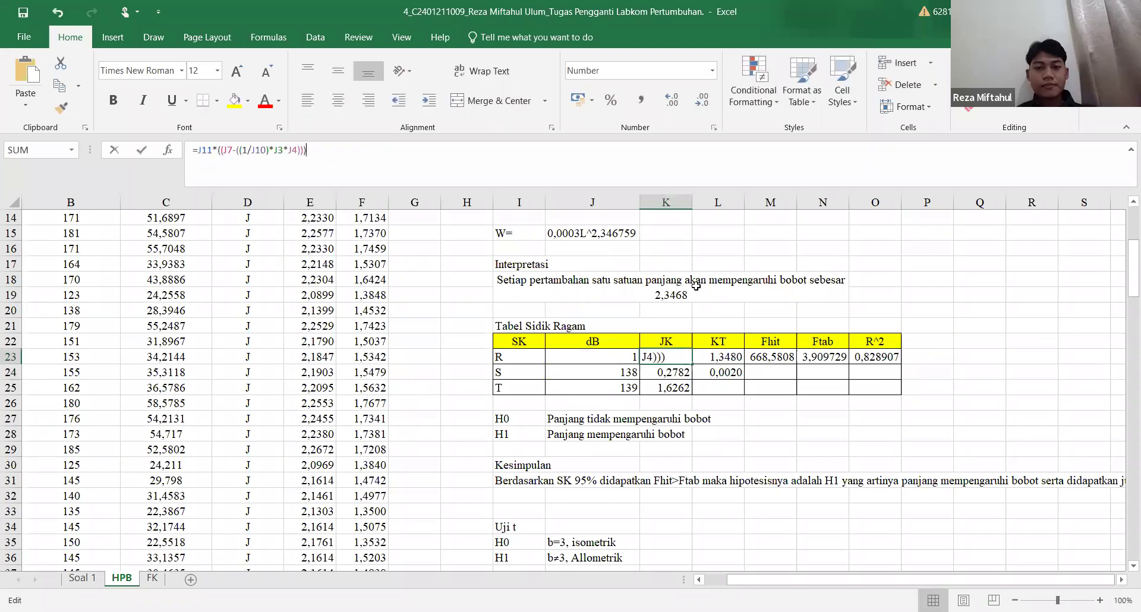
pyautogui.scroll(1, 680, 479)
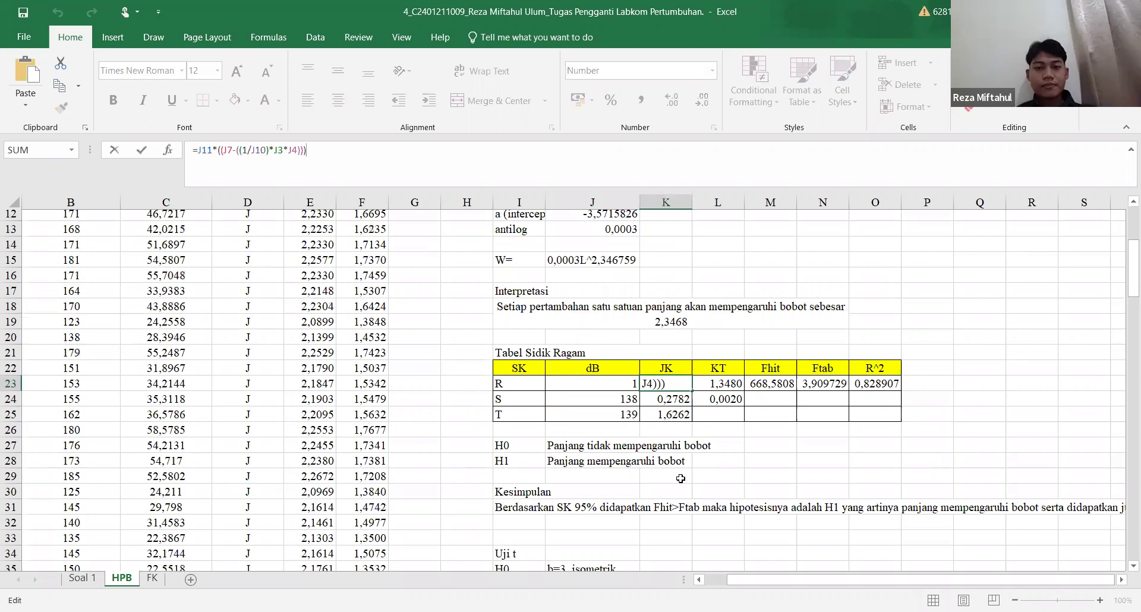
pyautogui.scroll(3, 680, 478)
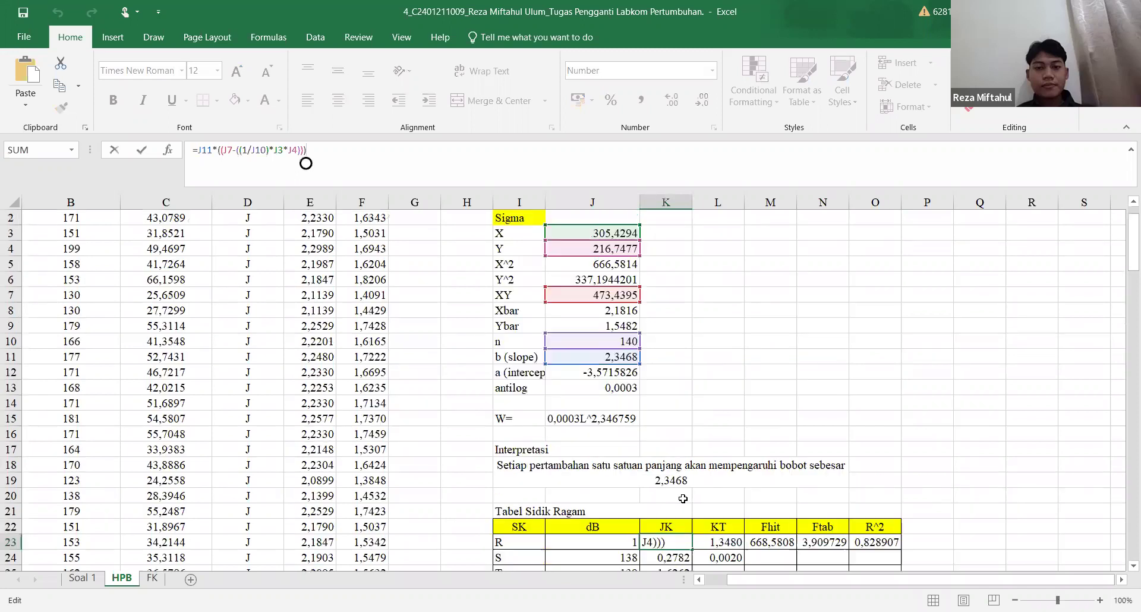
pyautogui.scroll(-2, 713, 475)
pyautogui.click(758, 478)
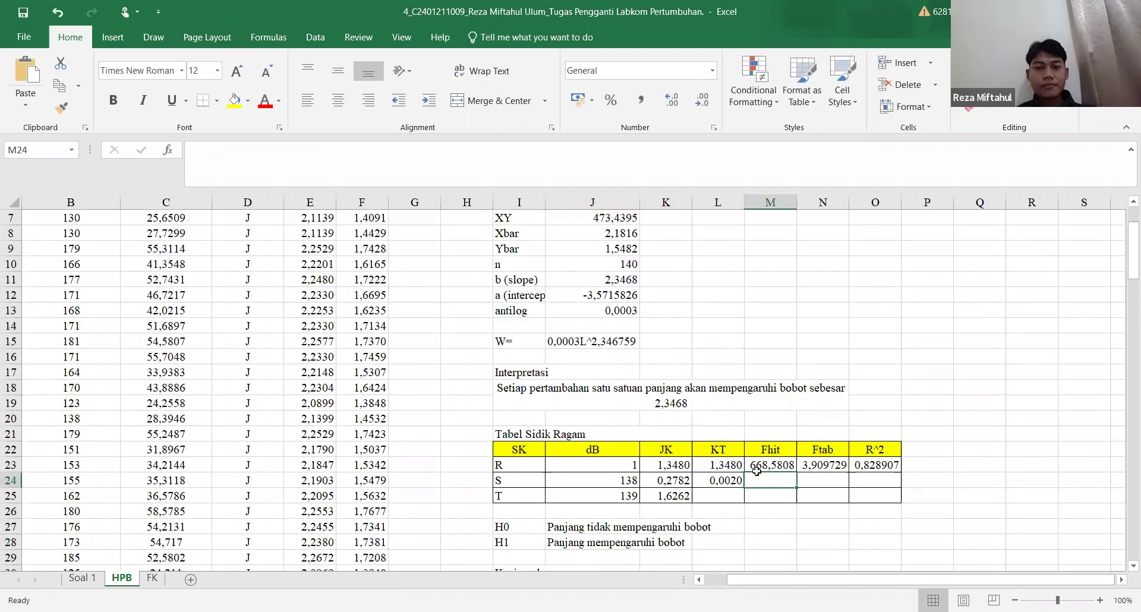
pyautogui.press('Left')
pyautogui.press('Left')
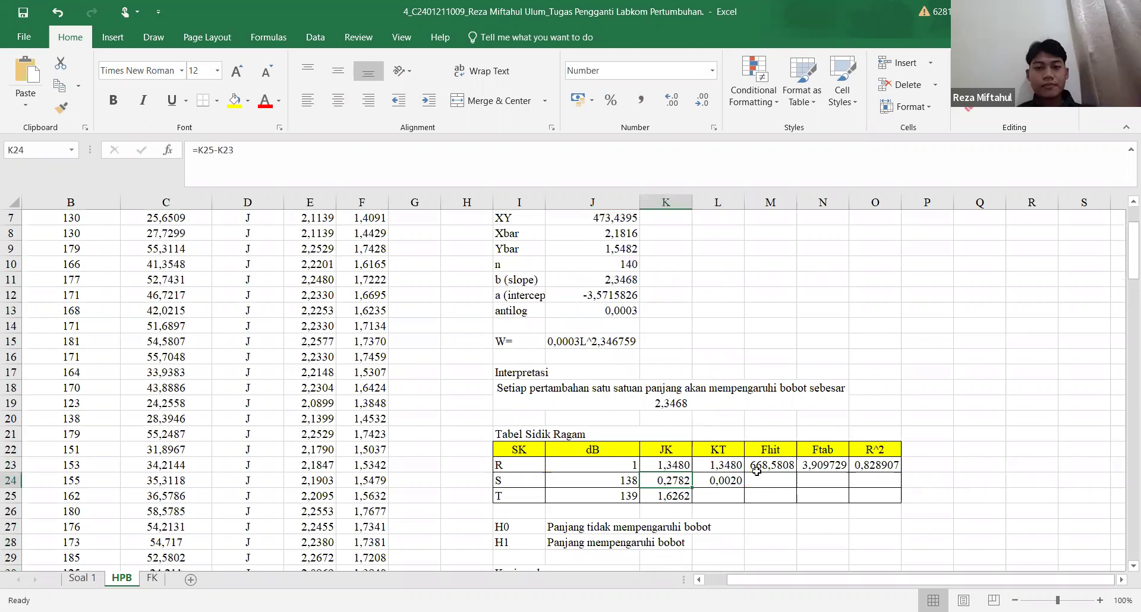
pyautogui.press('Down')
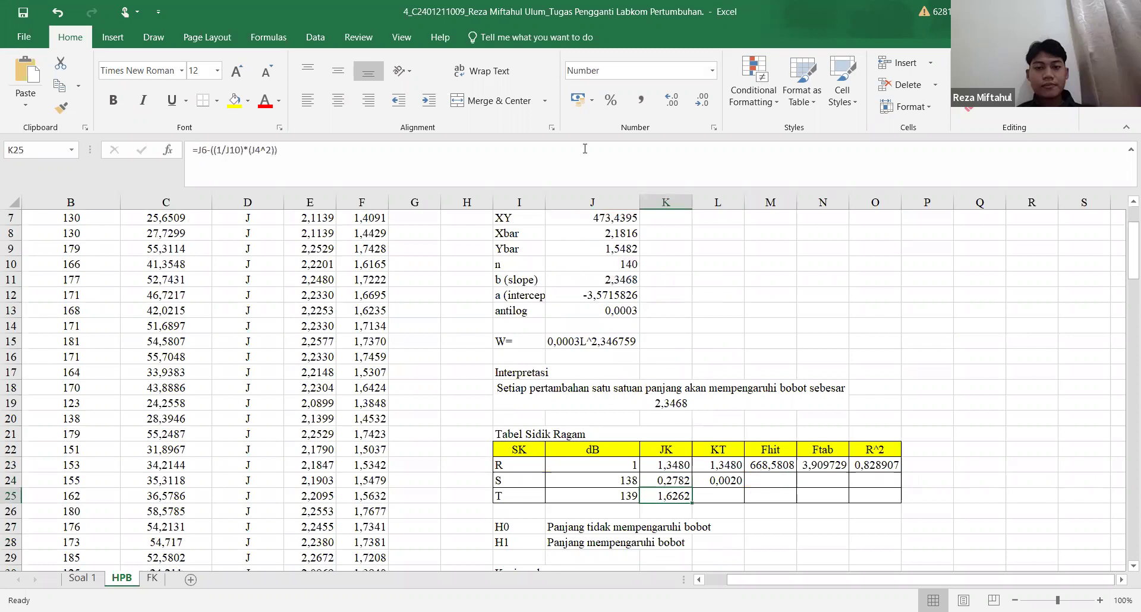
# Examine the KT formulas for rows R and S of the Tabel Sidik Ragam and the cells they reference
pyautogui.press('Up')
pyautogui.press('Up')
pyautogui.press('Right')
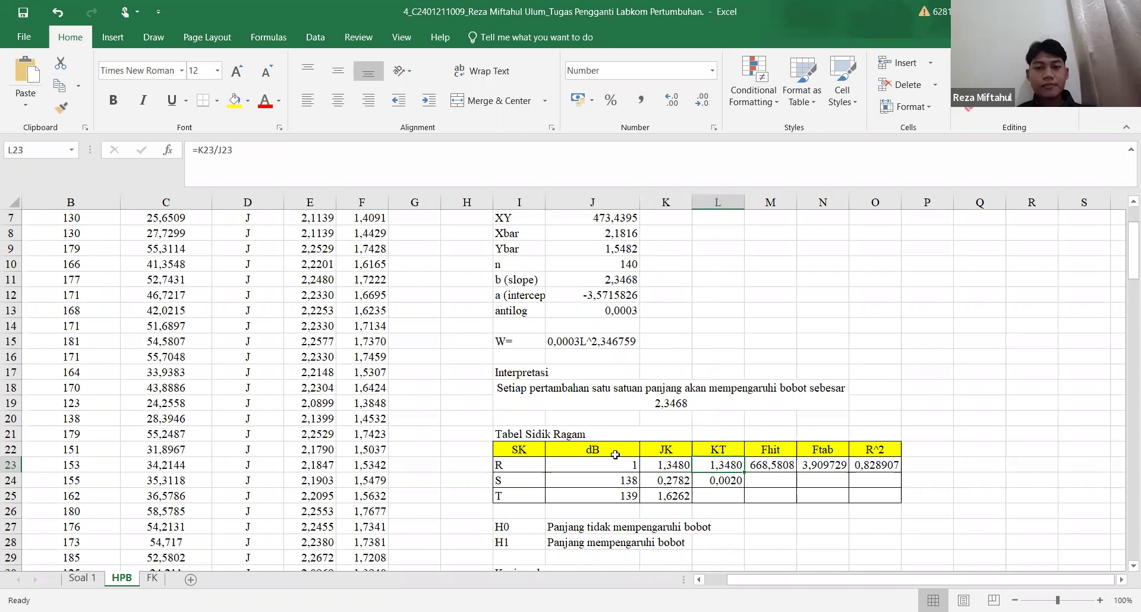
pyautogui.press('F2')
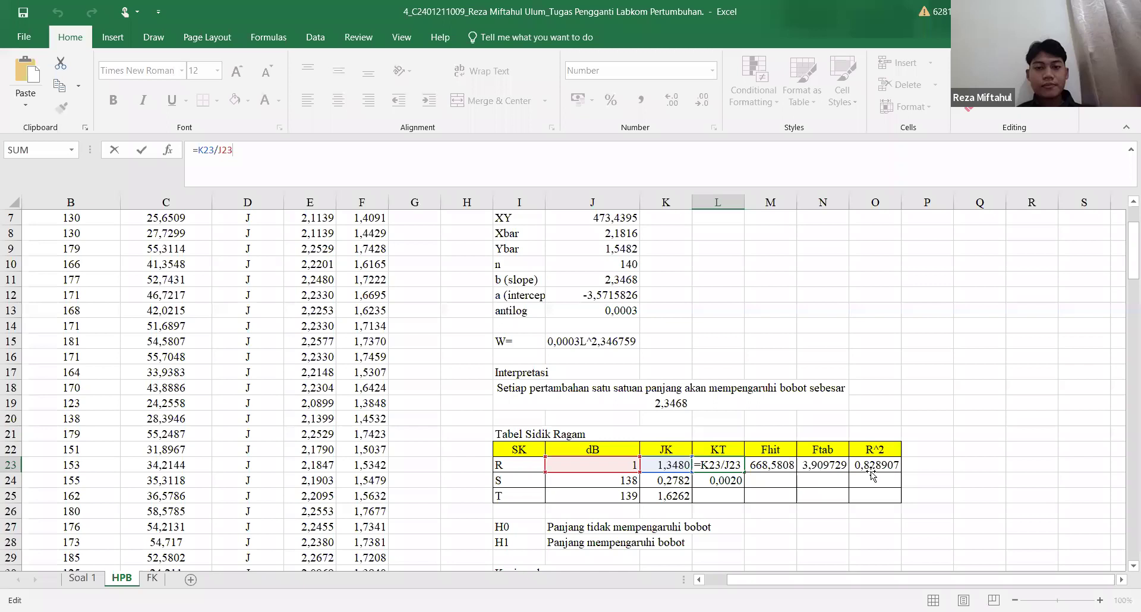
pyautogui.press('Return')
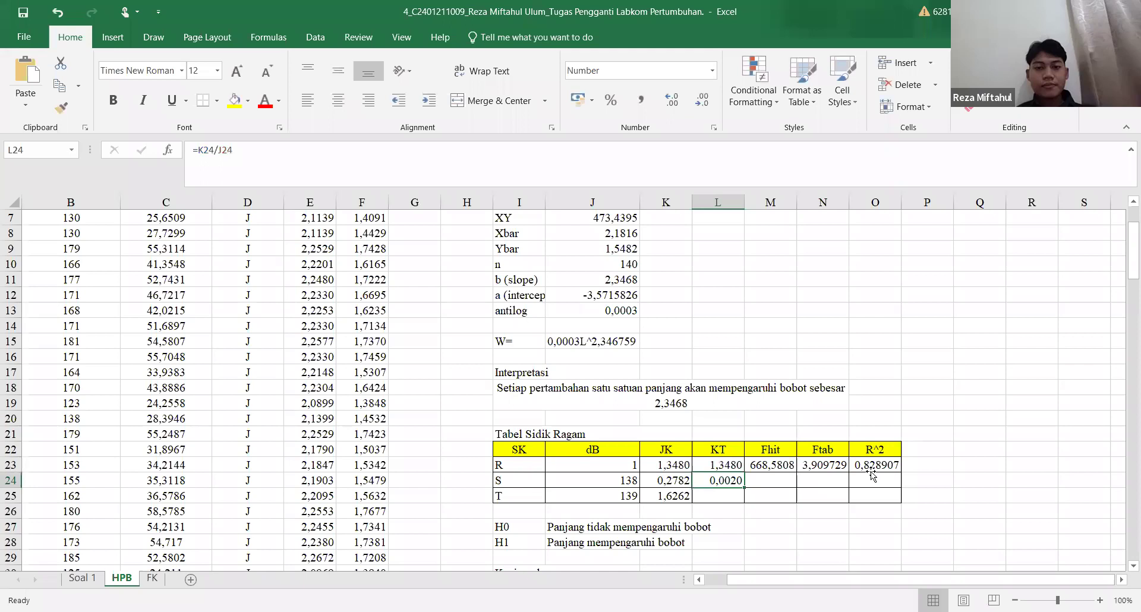
# Examine the Fhit, Ftab and R^2 formulas in row R of the Tabel Sidik Ragam and trace their references
pyautogui.press('Up')
pyautogui.press('Right')
pyautogui.press('F2')
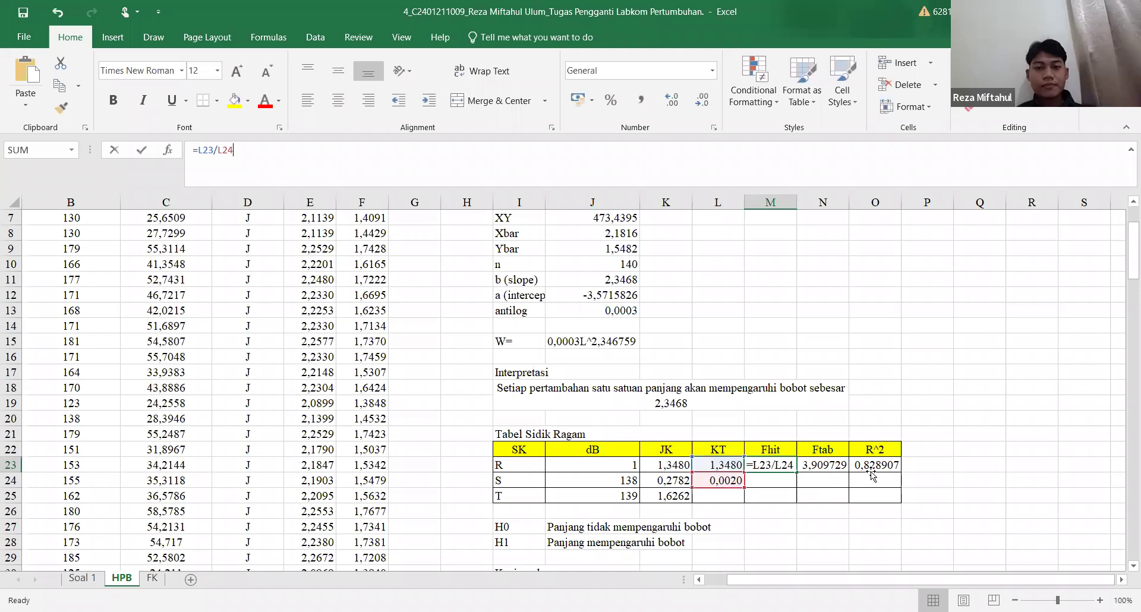
pyautogui.press('Tab')
pyautogui.press('F2')
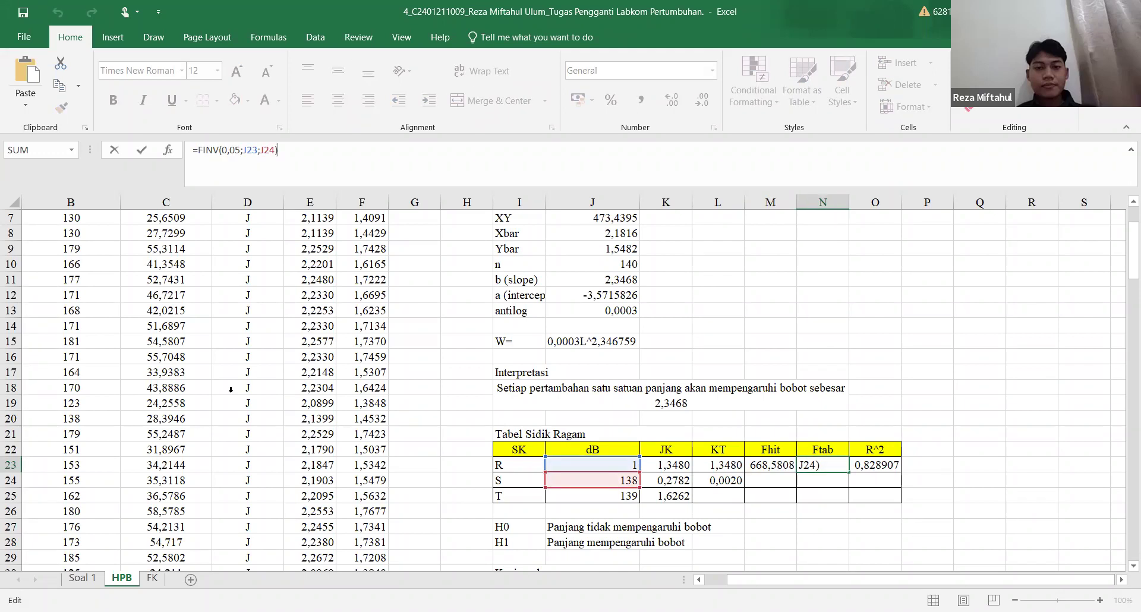
pyautogui.press('Tab')
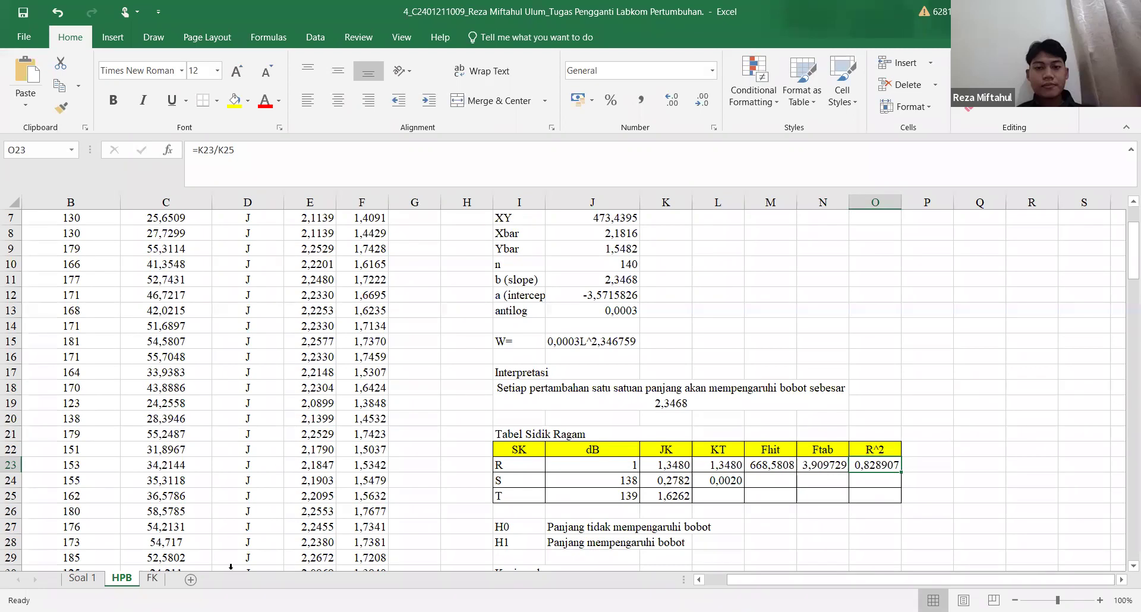
# Read the H0 and H1 hypotheses and the full Kesimpulan sentence beneath the Tabel Sidik Ragam
pyautogui.scroll(-2, 231, 566)
pyautogui.click(234, 163)
pyautogui.click(822, 419)
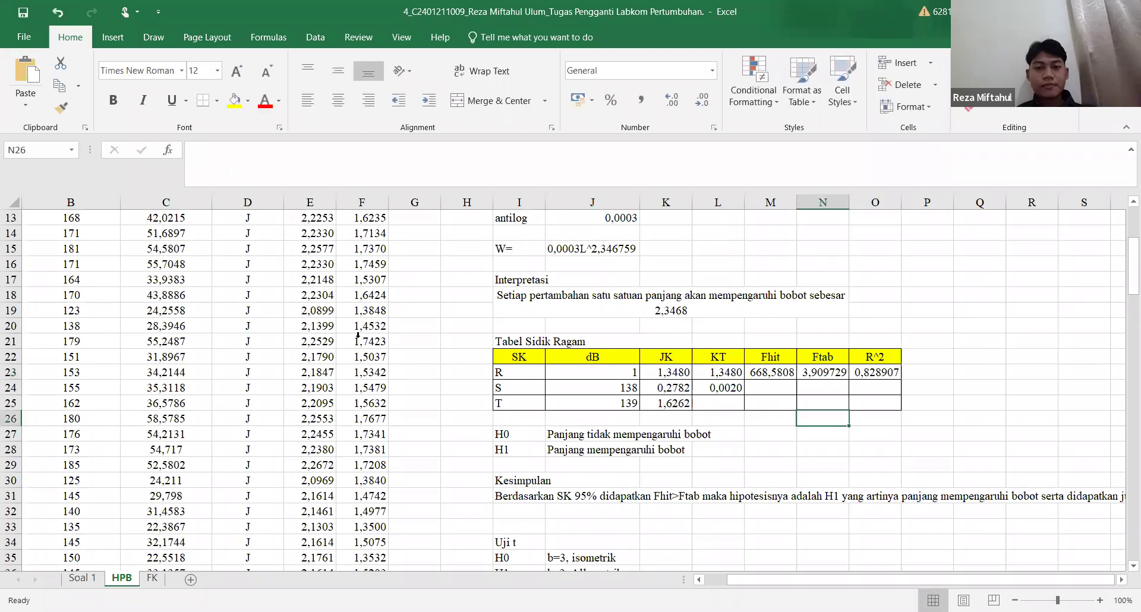
pyautogui.scroll(-1, 306, 416)
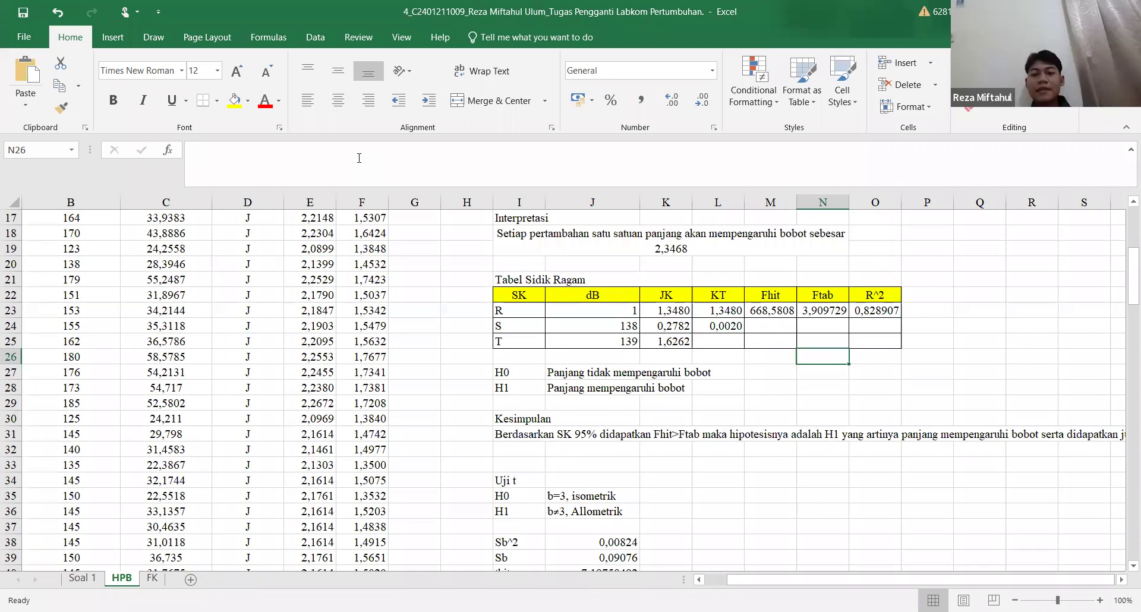
pyautogui.hscroll(5, 359, 157)
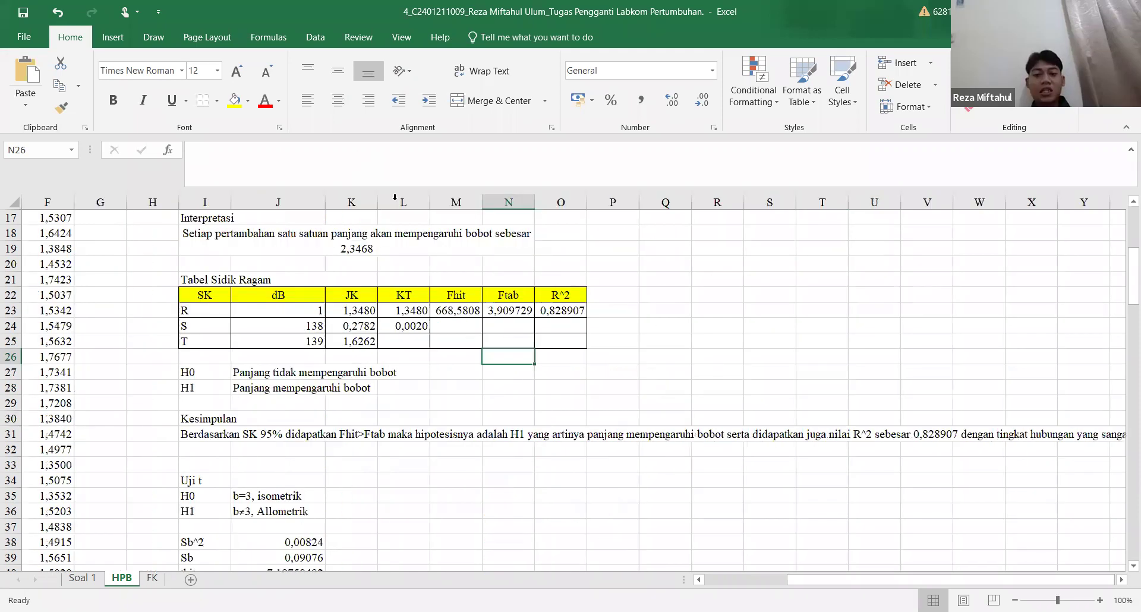
pyautogui.hscroll(-1, 406, 419)
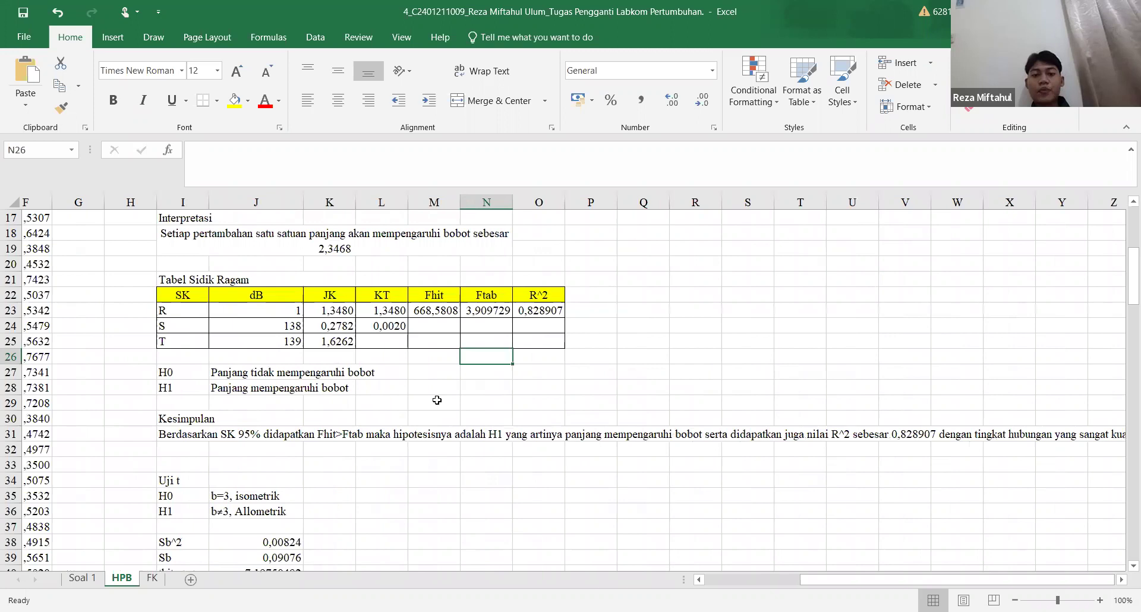
# Examine the Sb^2, Sb and thitung formulas in the Uji t section
pyautogui.scroll(-3, 389, 412)
pyautogui.hscroll(-1, 389, 412)
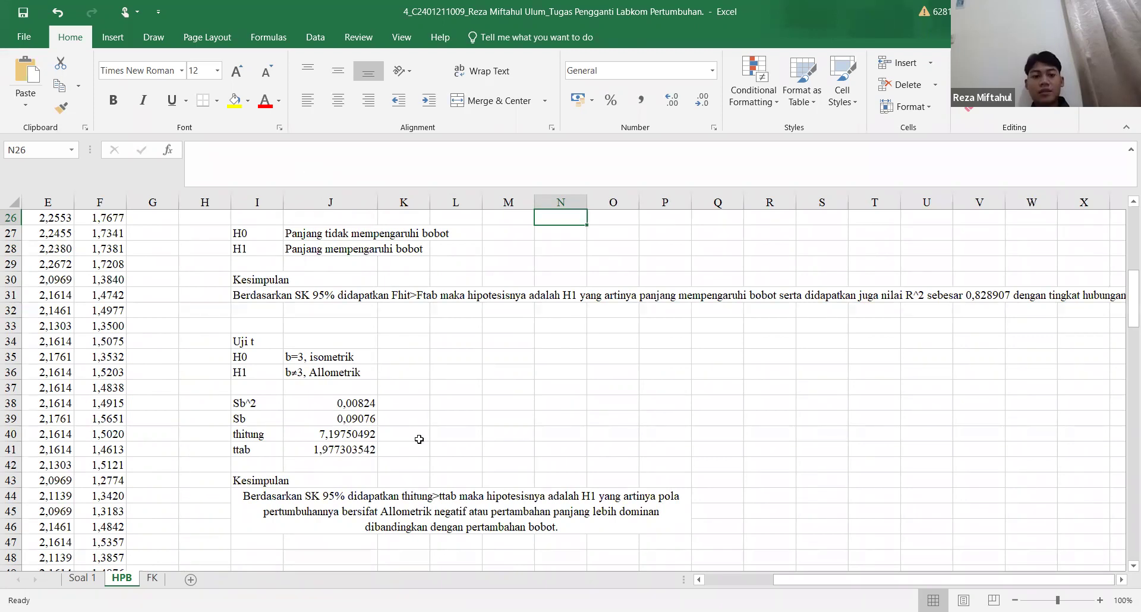
pyautogui.doubleClick(330, 403)
pyautogui.doubleClick(330, 419)
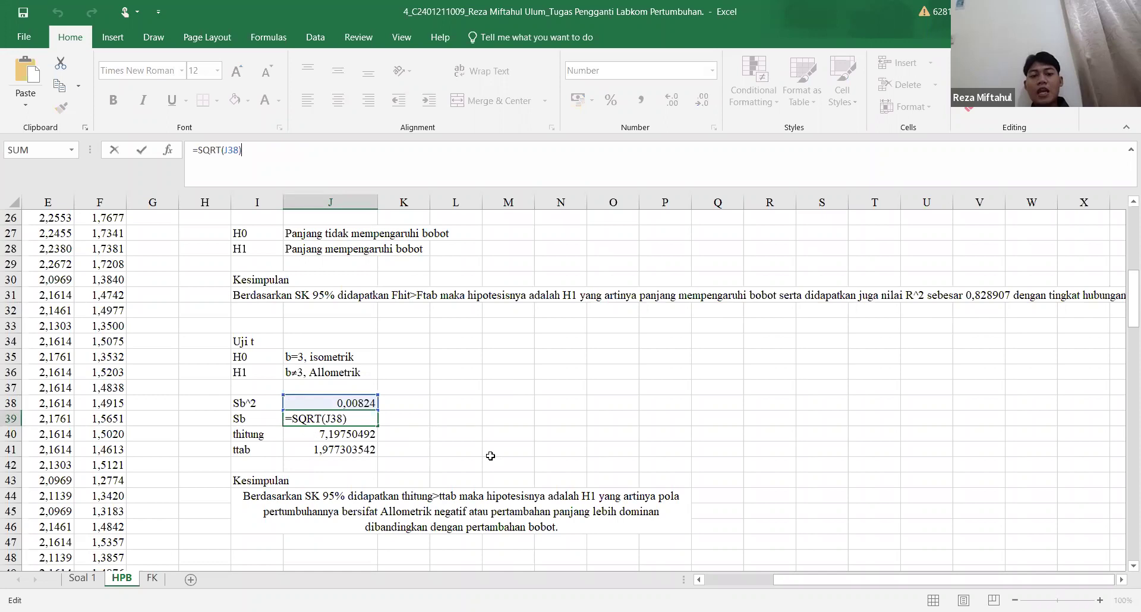
pyautogui.press('Return')
pyautogui.doubleClick(330, 433)
pyautogui.press('Tab')
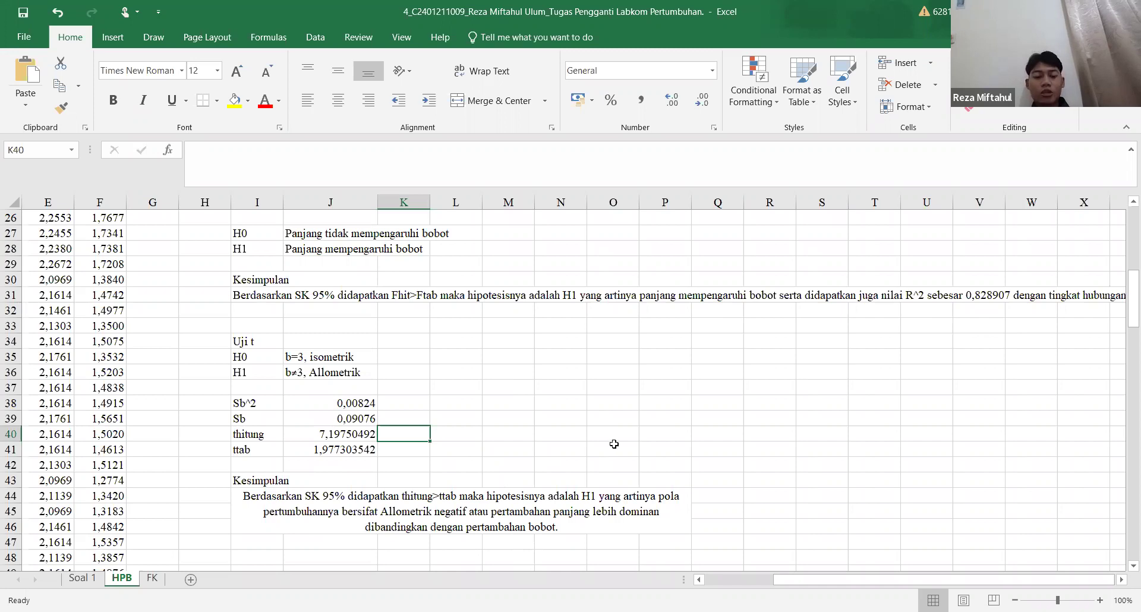
# Review the length-weight scatter chart below the Uji t conclusion and compare it with the regression results above
pyautogui.scroll(-7, 613, 444)
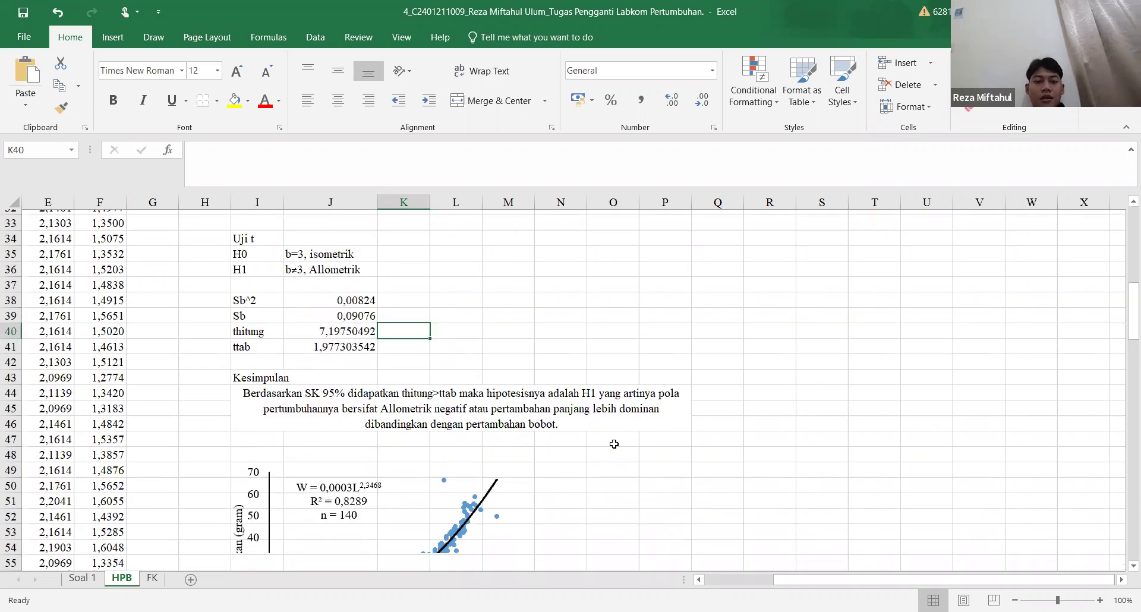
pyautogui.scroll(1, 505, 414)
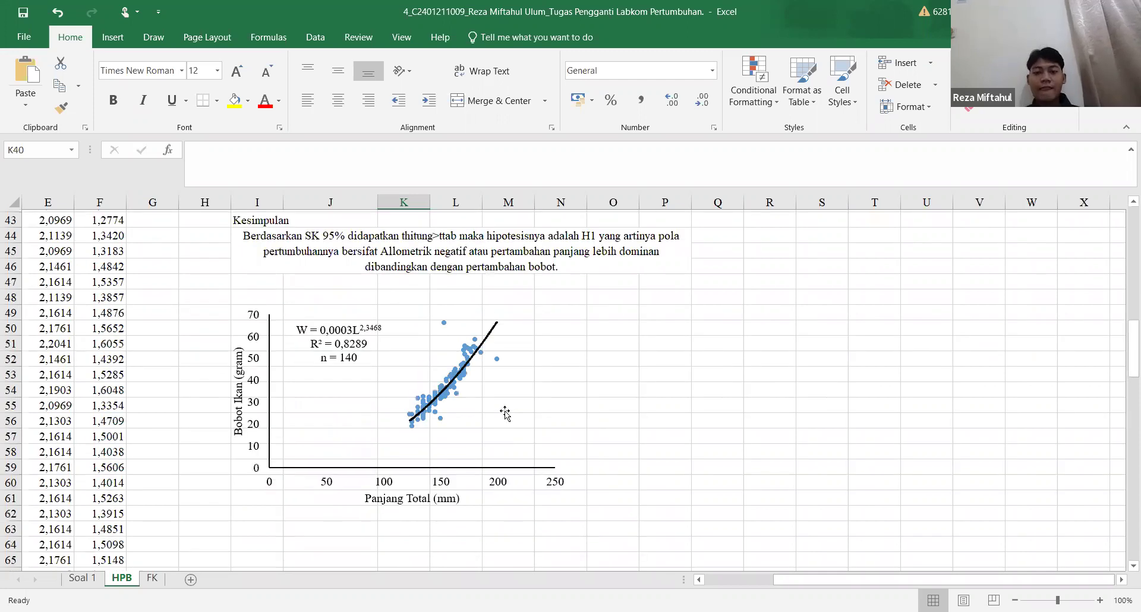
pyautogui.scroll(-1, 504, 414)
pyautogui.click(504, 414)
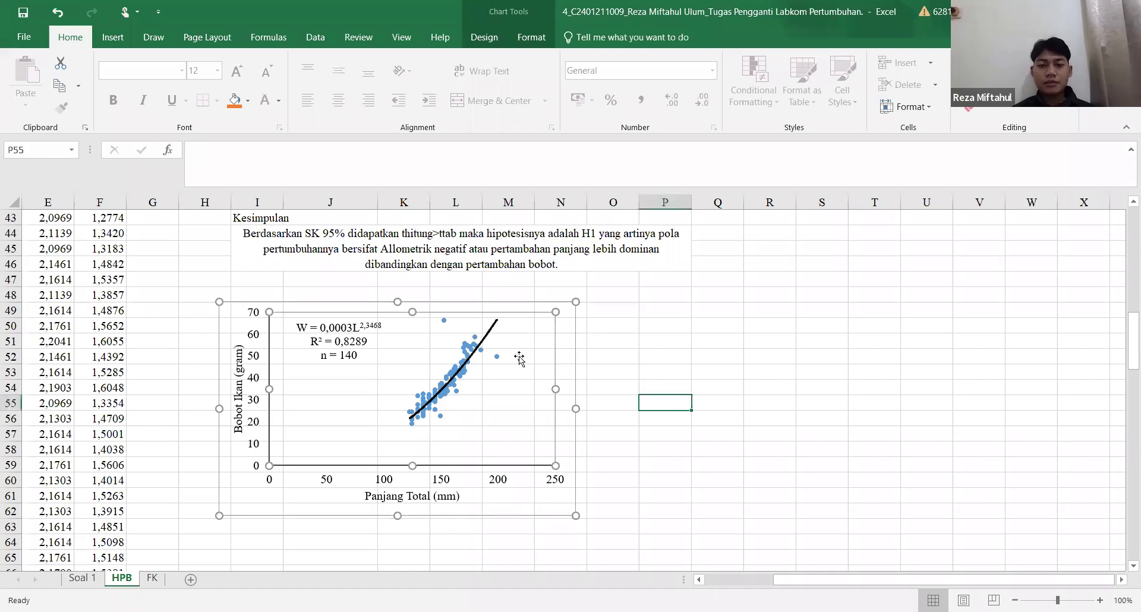
pyautogui.click(560, 355)
pyautogui.click(556, 336)
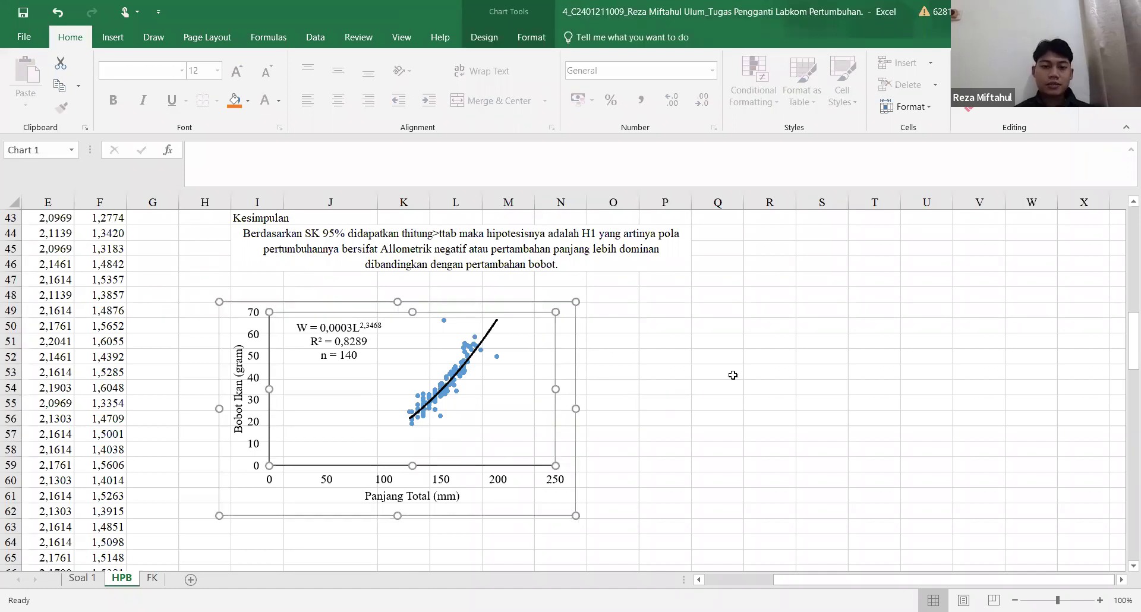
pyautogui.scroll(3, 738, 374)
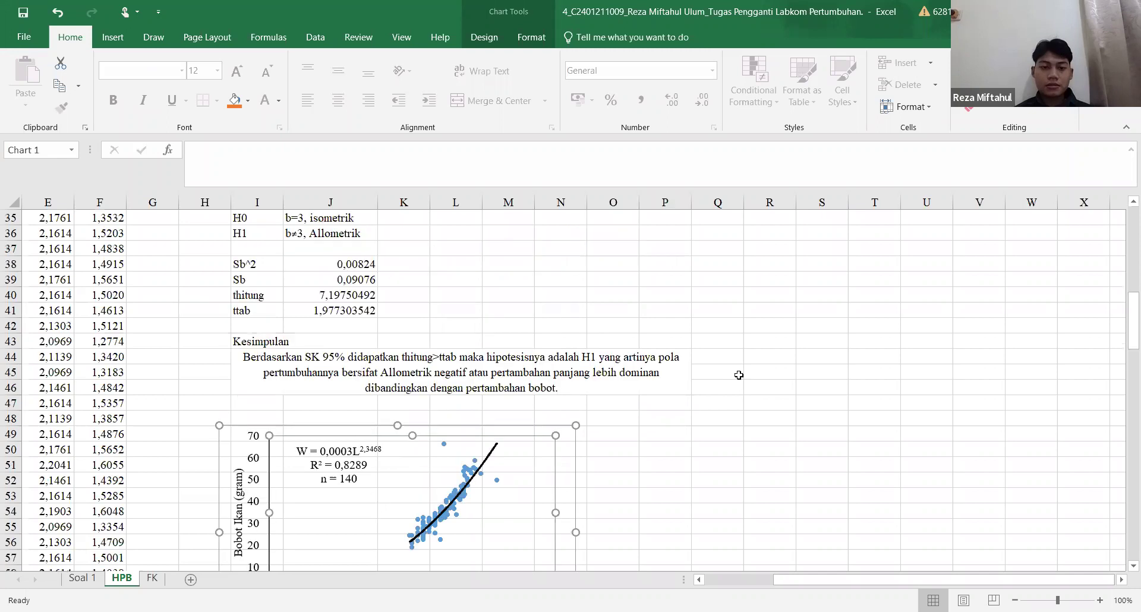
pyautogui.scroll(3, 738, 375)
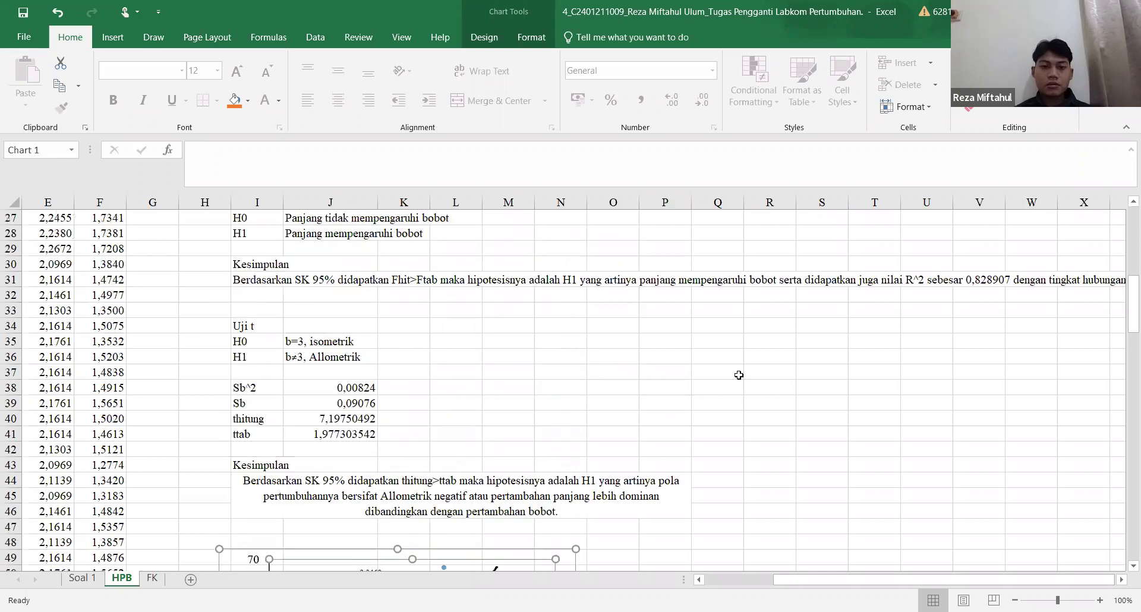
pyautogui.scroll(4, 738, 374)
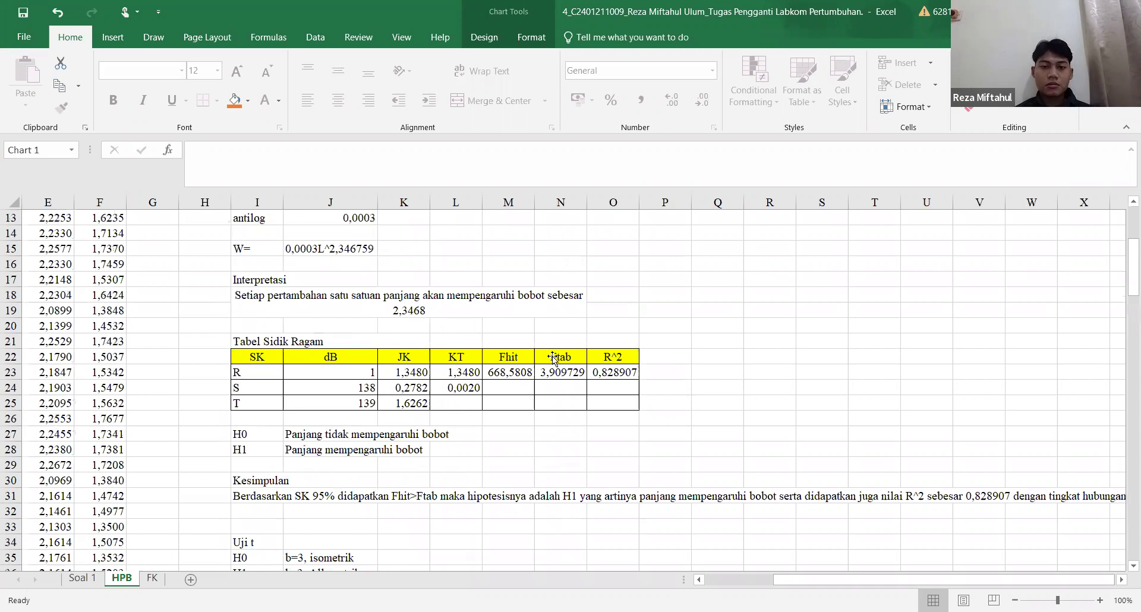
pyautogui.scroll(-2, 457, 291)
pyautogui.scroll(-10, 458, 292)
# Inspect the existing scatter chart's data series and trace its source ranges in the length and weight columns
pyautogui.click(457, 291)
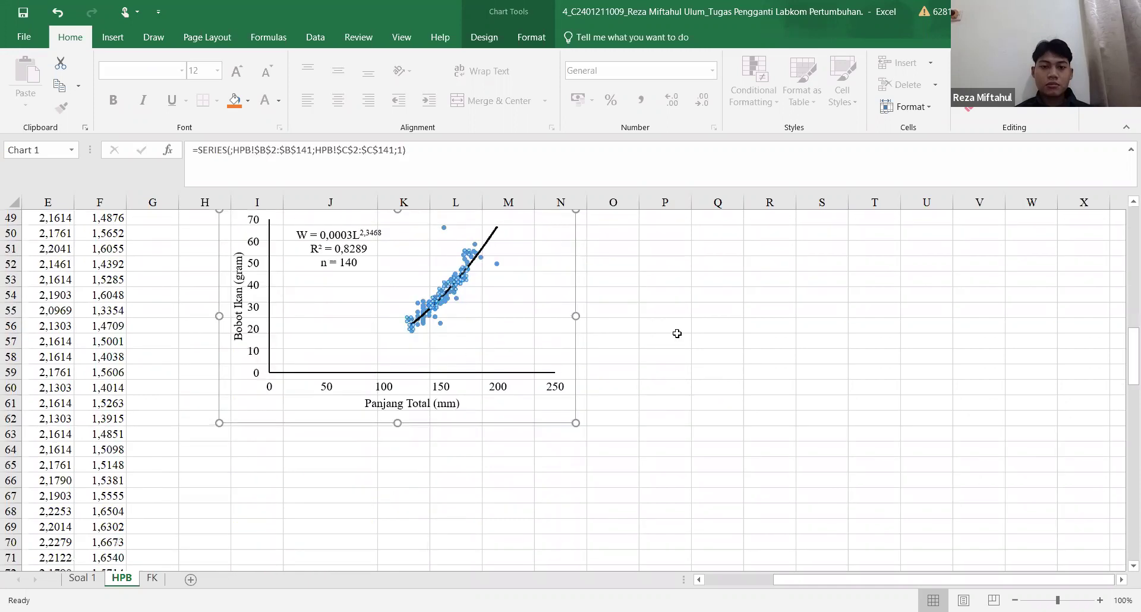
pyautogui.click(507, 169)
pyautogui.scroll(4, 658, 294)
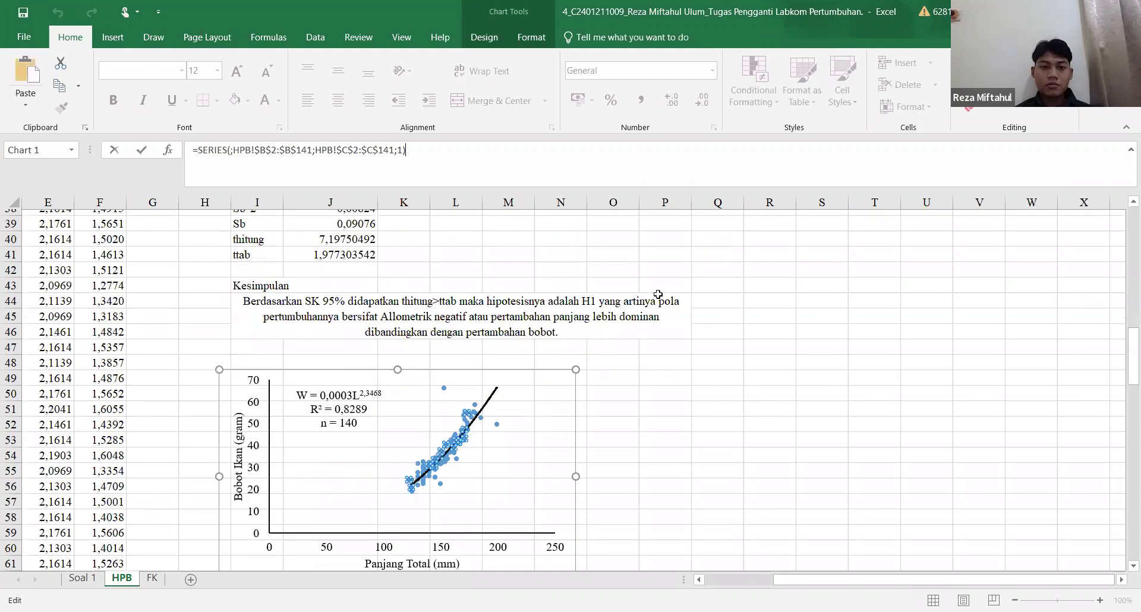
pyautogui.scroll(9, 658, 295)
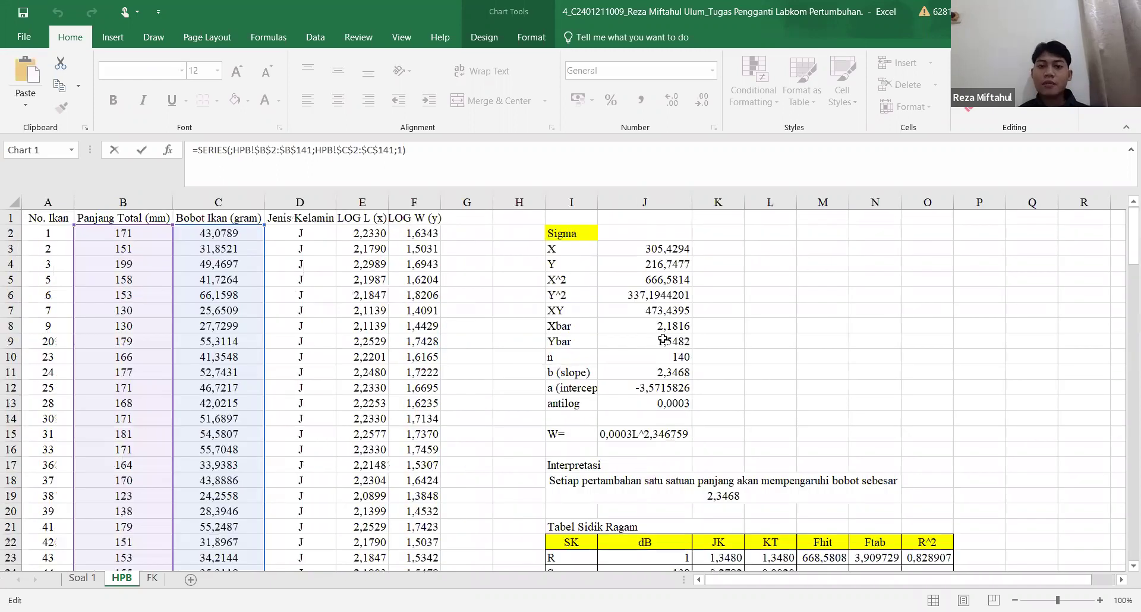
pyautogui.press('Escape')
pyautogui.press('Escape')
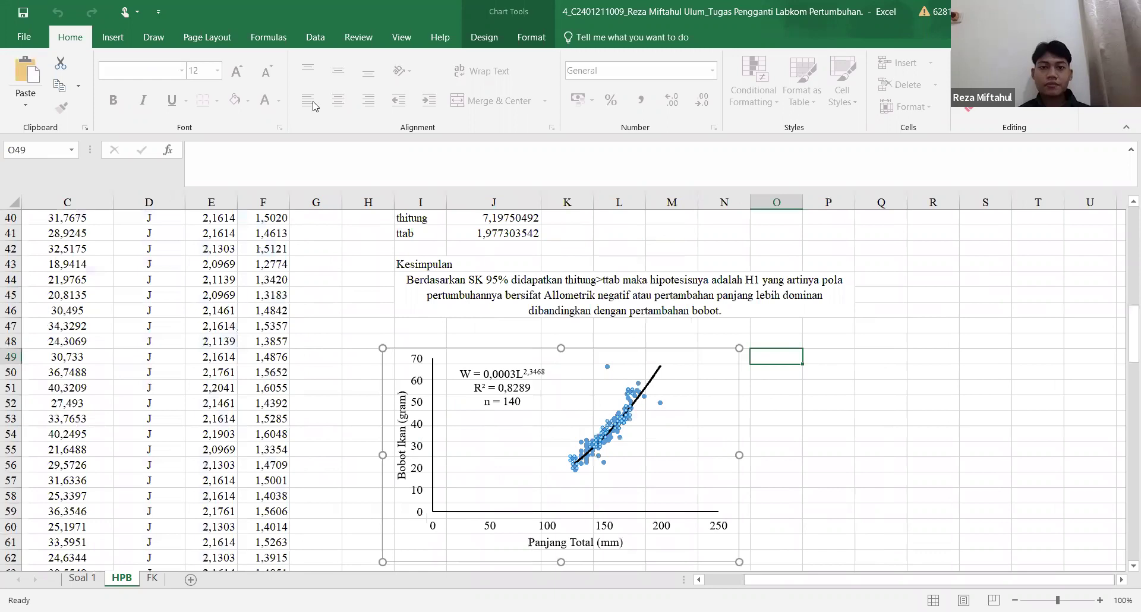
pyautogui.press('Escape')
pyautogui.press('Right')
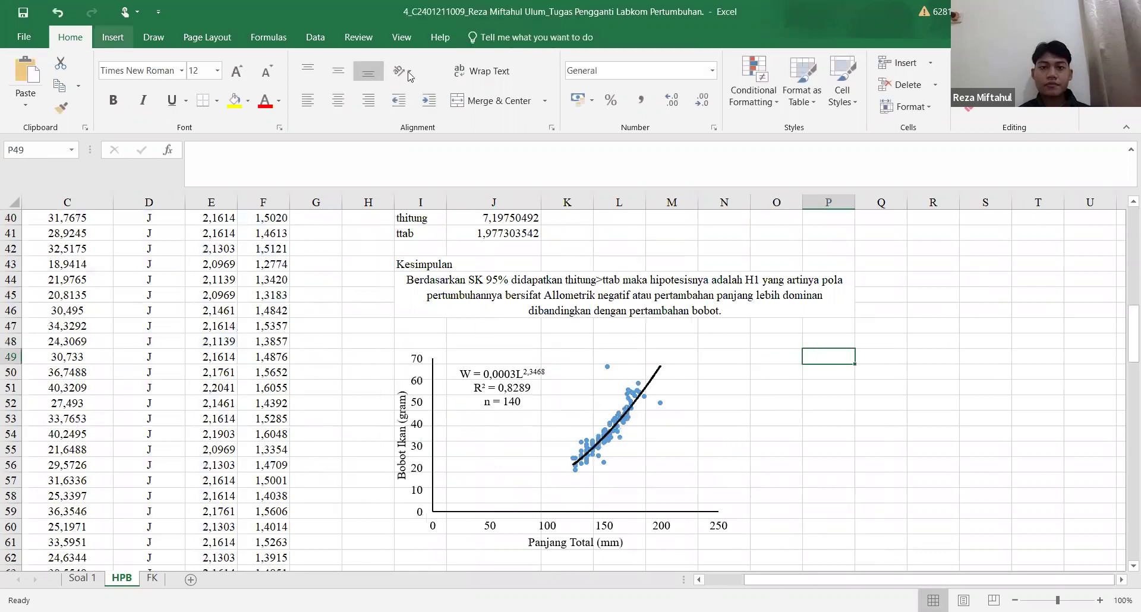
# Insert a blank scatter chart and add a series with the Panjang Total values B2:B141 as its X values
pyautogui.scroll(-1, 408, 76)
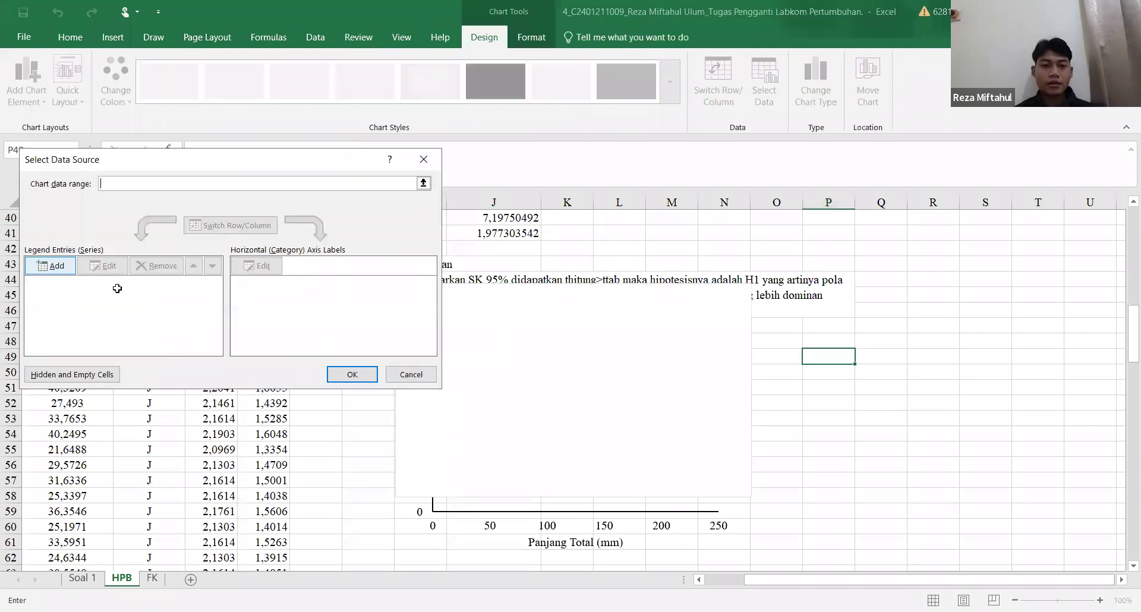
pyautogui.hotkey('alt', 'a')
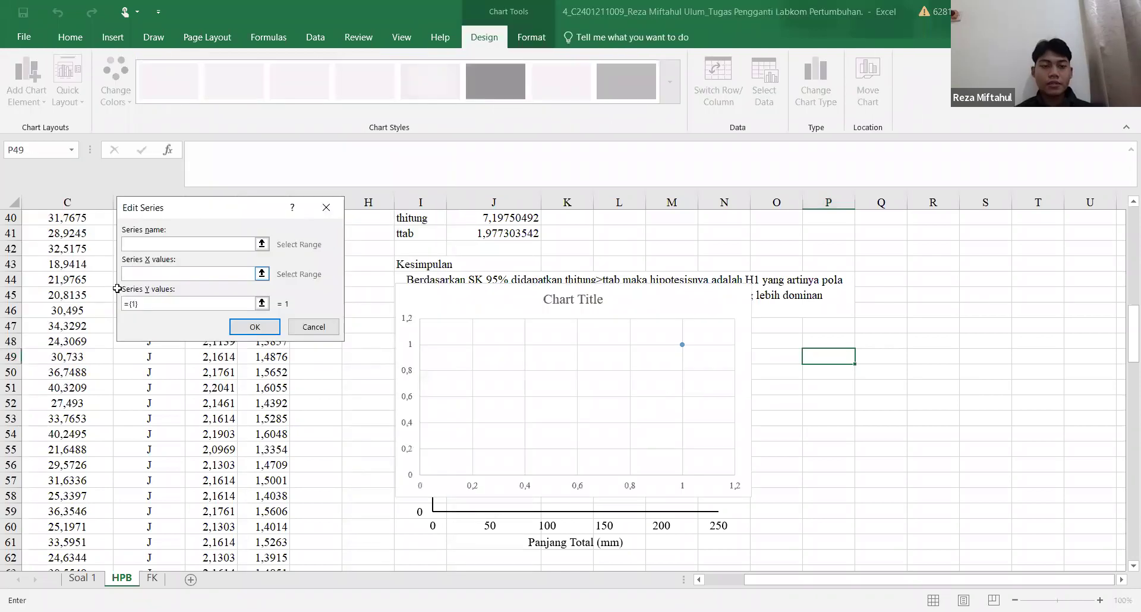
pyautogui.click(262, 274)
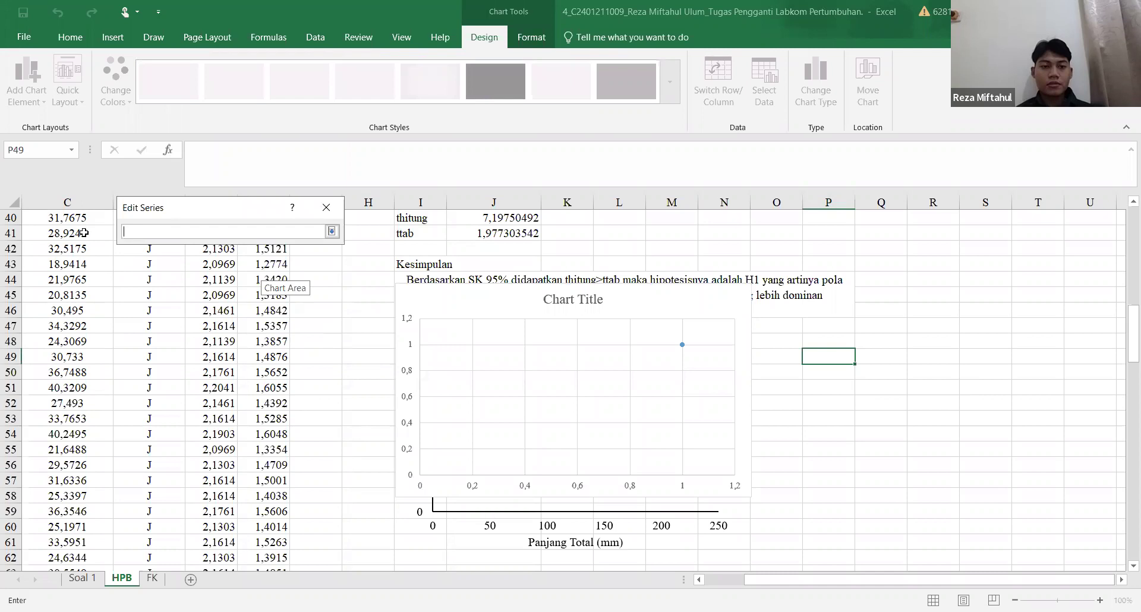
pyautogui.scroll(1, 84, 233)
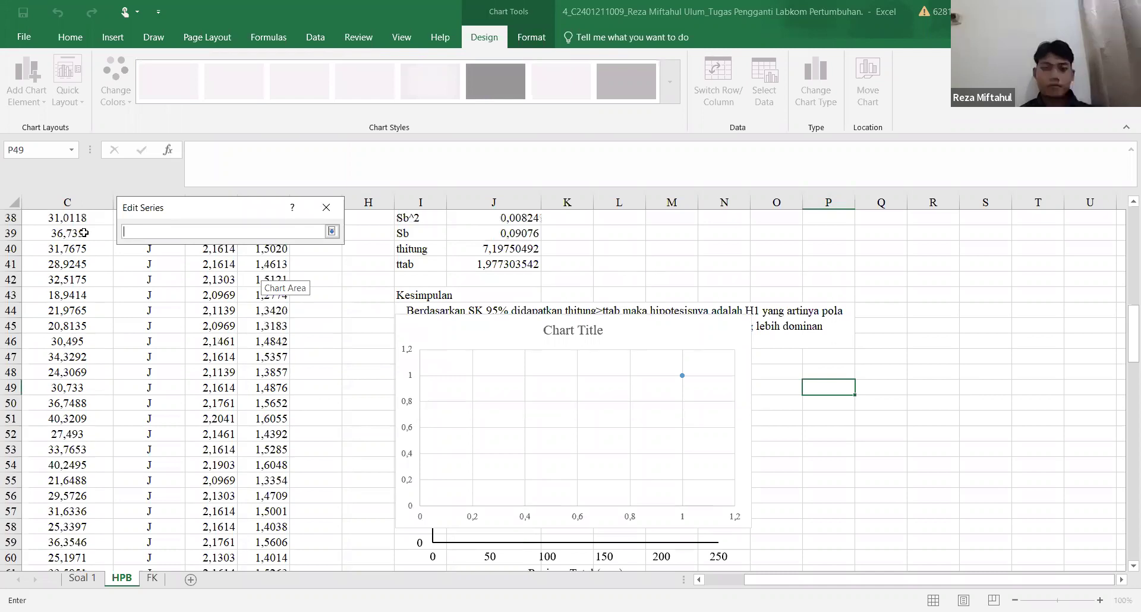
pyautogui.scroll(7, 84, 233)
pyautogui.scroll(6, 84, 233)
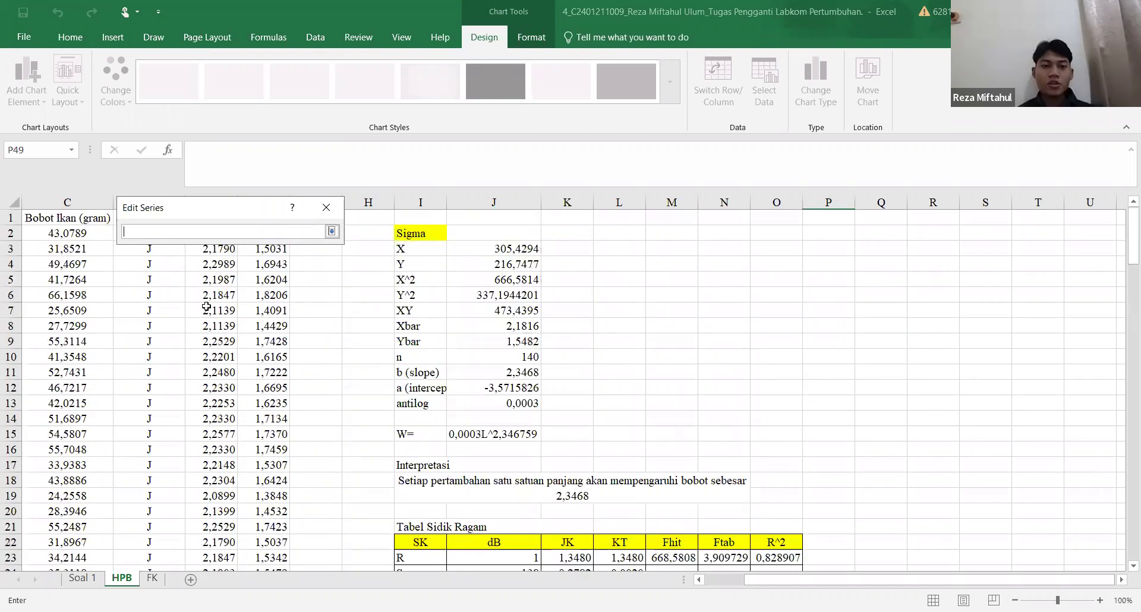
pyautogui.click(84, 233)
pyautogui.hotkey('ctrl', 'shift', 'Down')
pyautogui.press('Return')
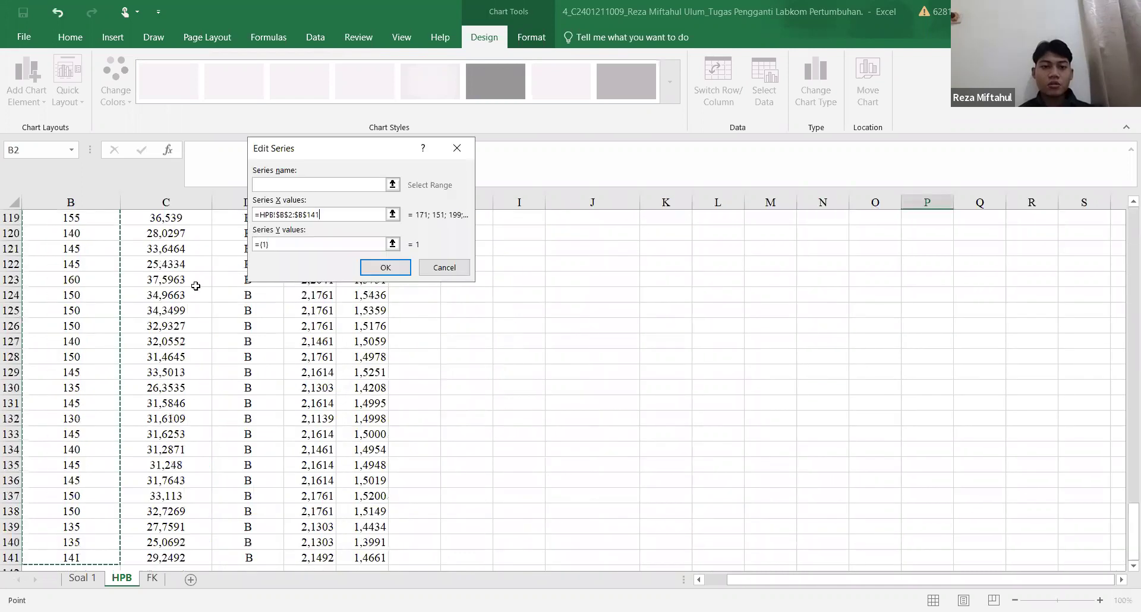
# Set the series Y values to the Bobot Ikan range C2:C141 and apply the chart's data source
pyautogui.scroll(3, 185, 238)
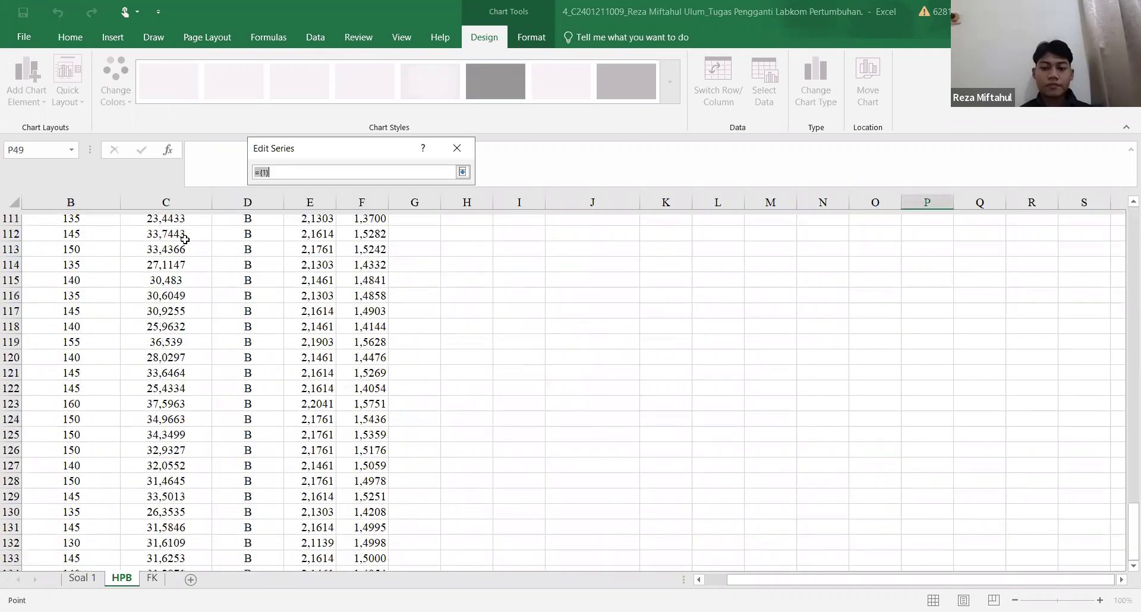
pyautogui.scroll(15, 185, 239)
pyautogui.click(185, 237)
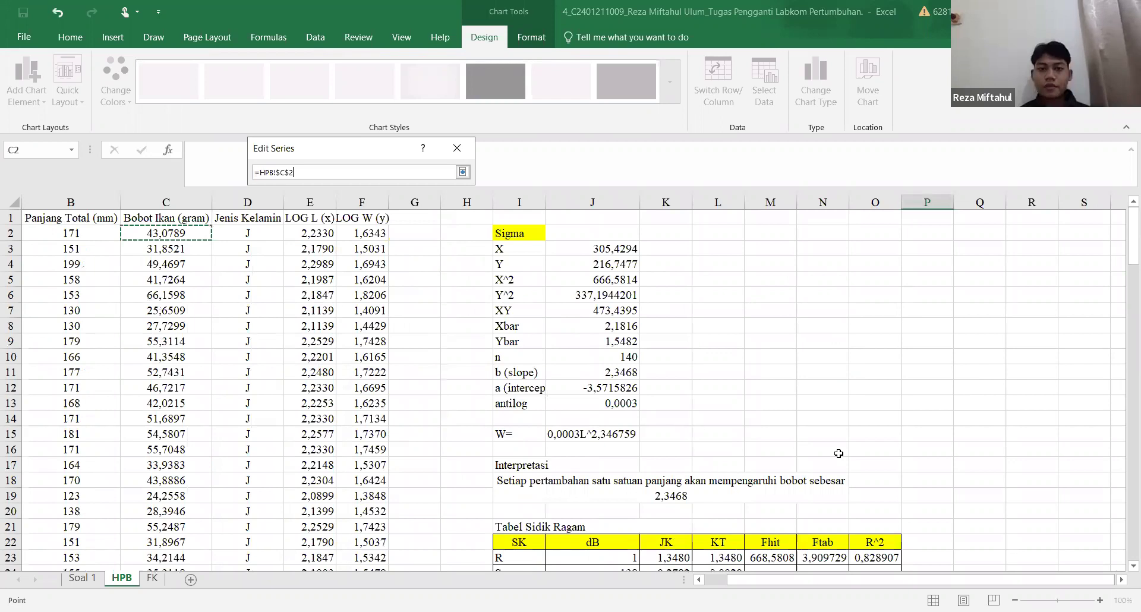
pyautogui.press('Escape')
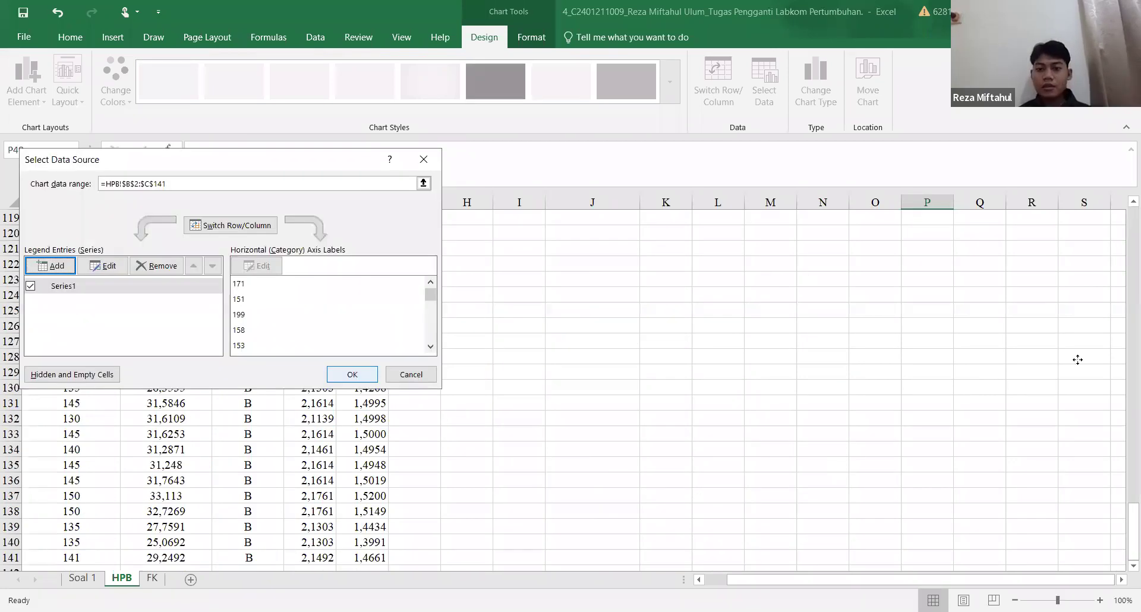
pyautogui.press('Escape')
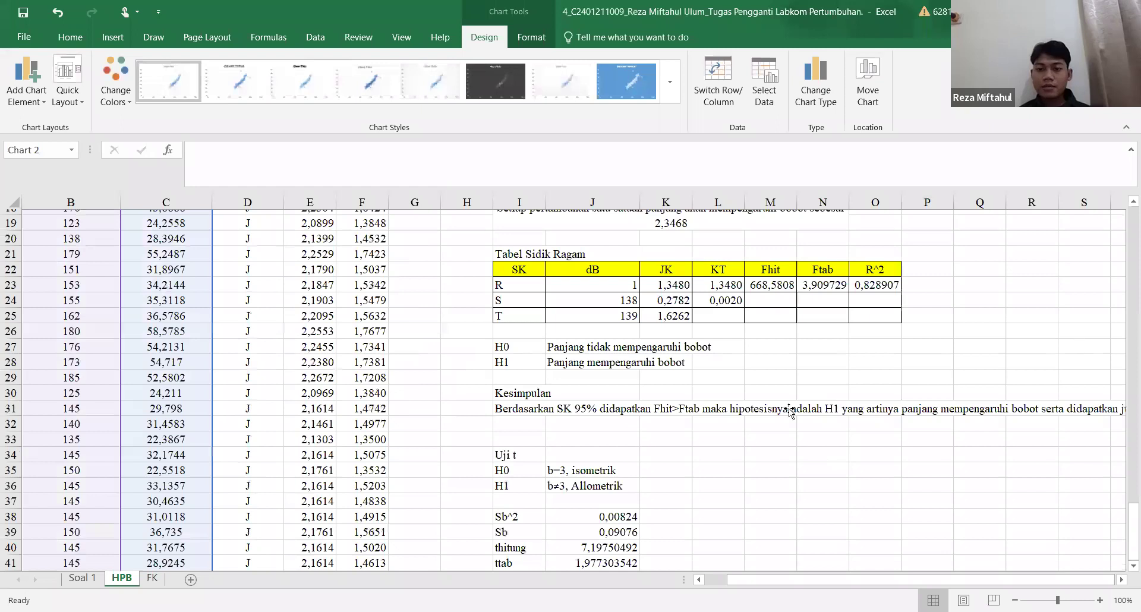
# Move the new scatter chart clear of the existing chart and give it axis titles but no chart title or gridlines
pyautogui.scroll(-8, 789, 410)
pyautogui.moveTo(788, 321); pyautogui.dragTo(784, 313)
pyautogui.hscroll(5, 894, 311)
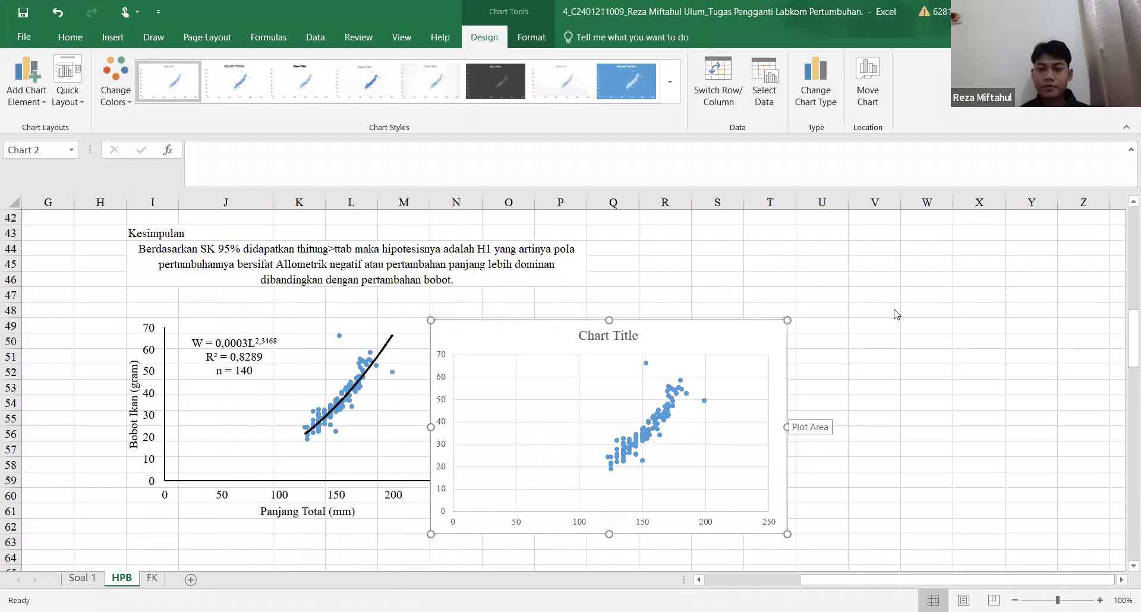
pyautogui.click(947, 344)
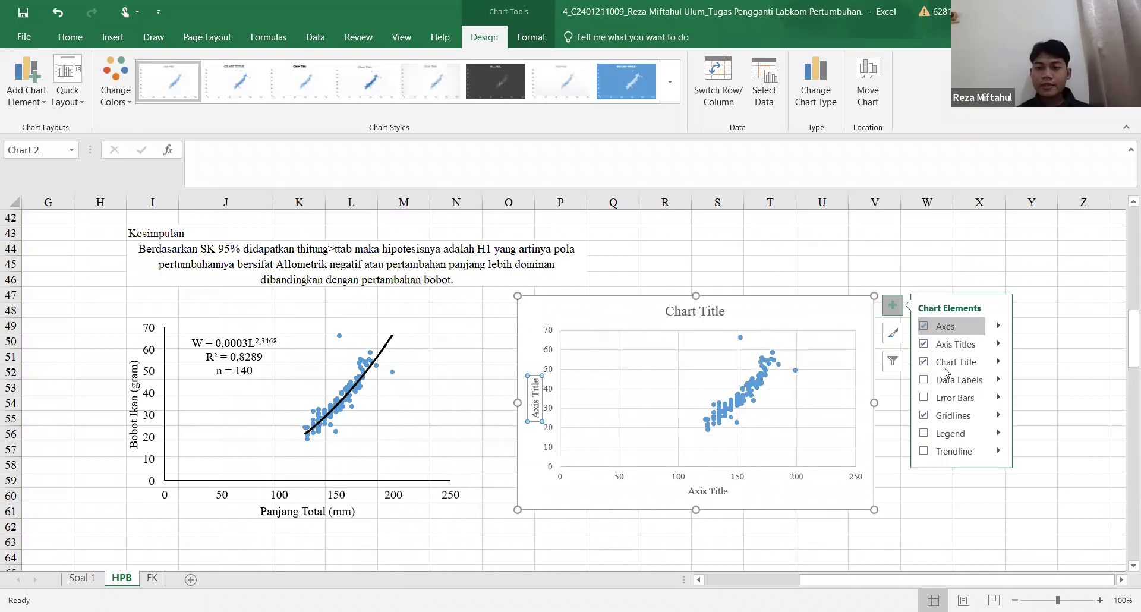
pyautogui.click(949, 363)
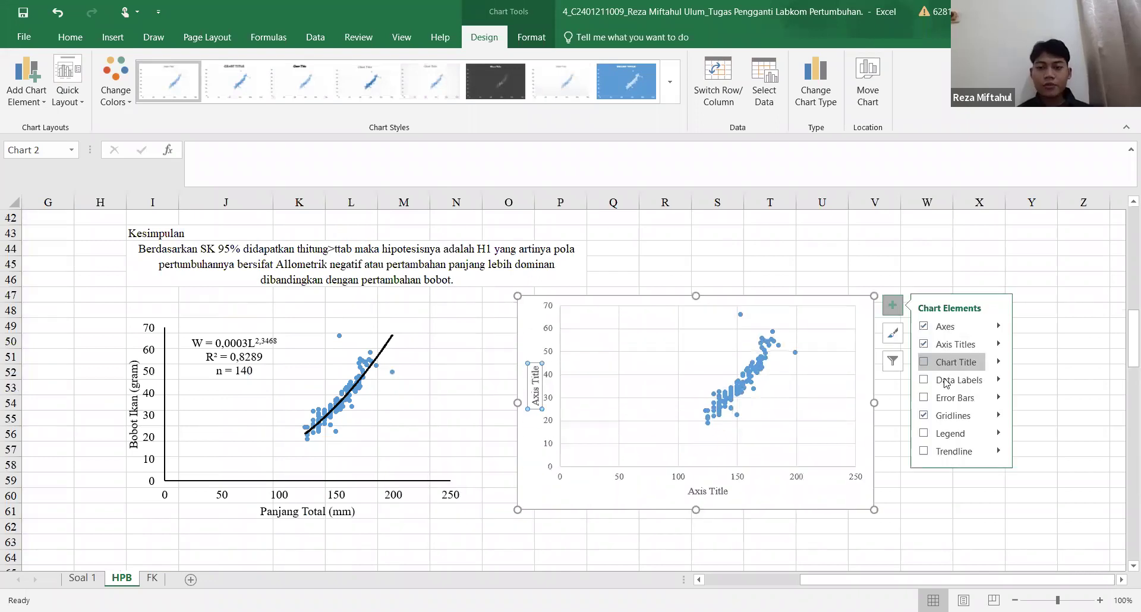
pyautogui.click(946, 416)
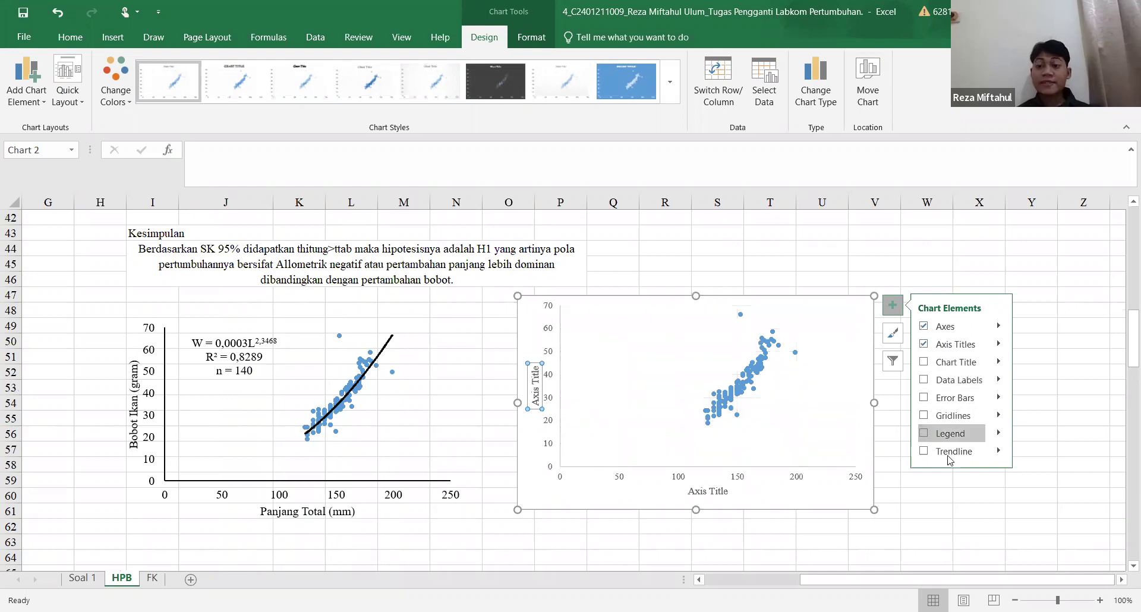
# Add a Power trendline to the new scatter chart and display its equation and R-squared value
pyautogui.click(972, 453)
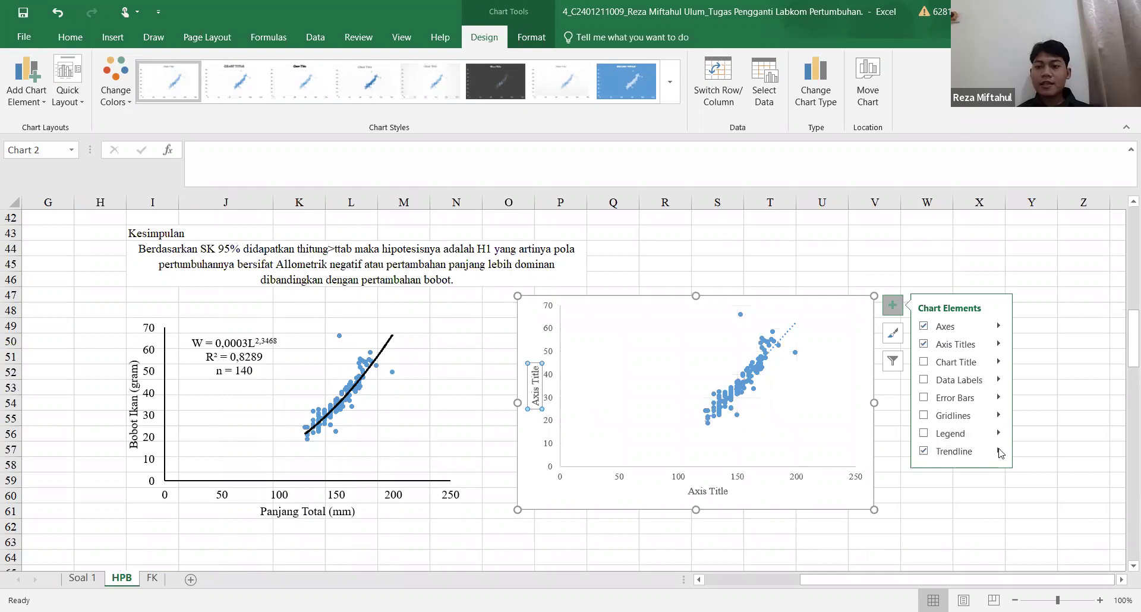
pyautogui.press('Escape')
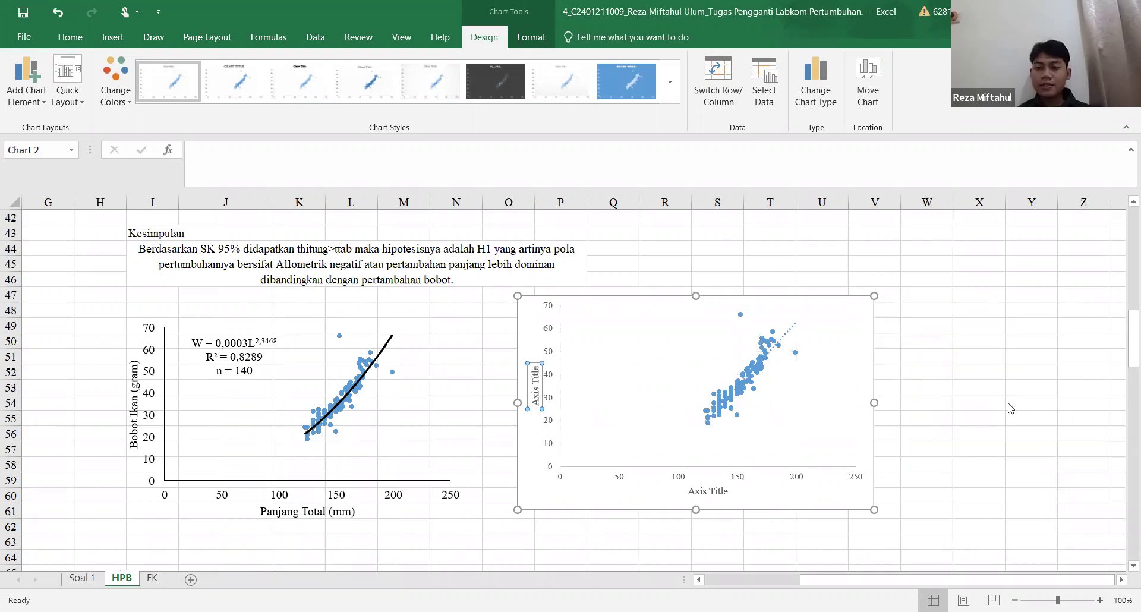
pyautogui.click(1003, 423)
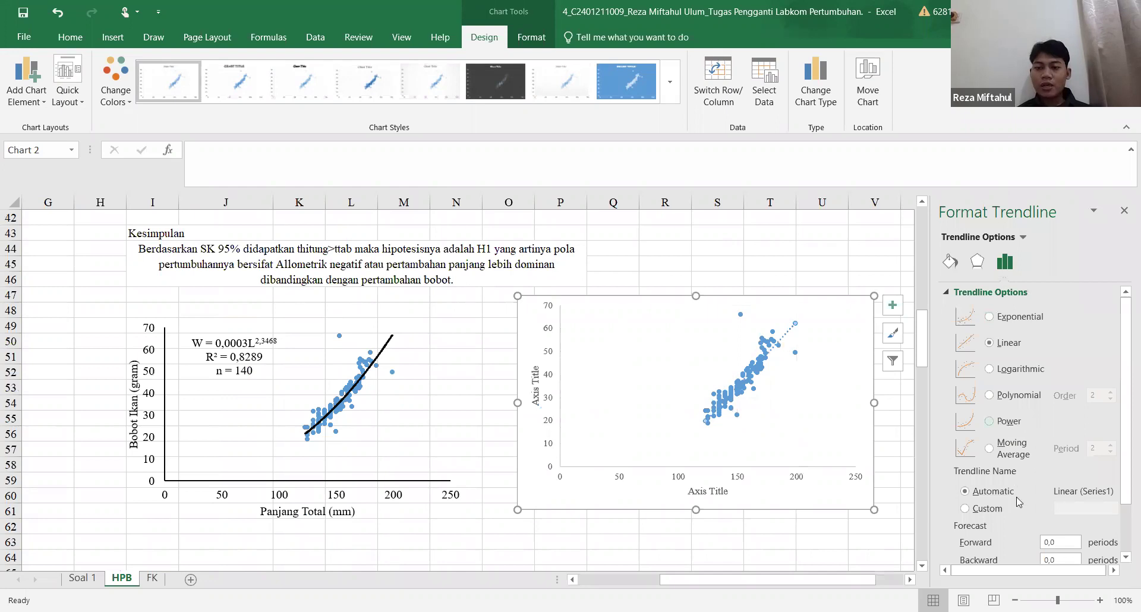
pyautogui.scroll(-2, 1065, 482)
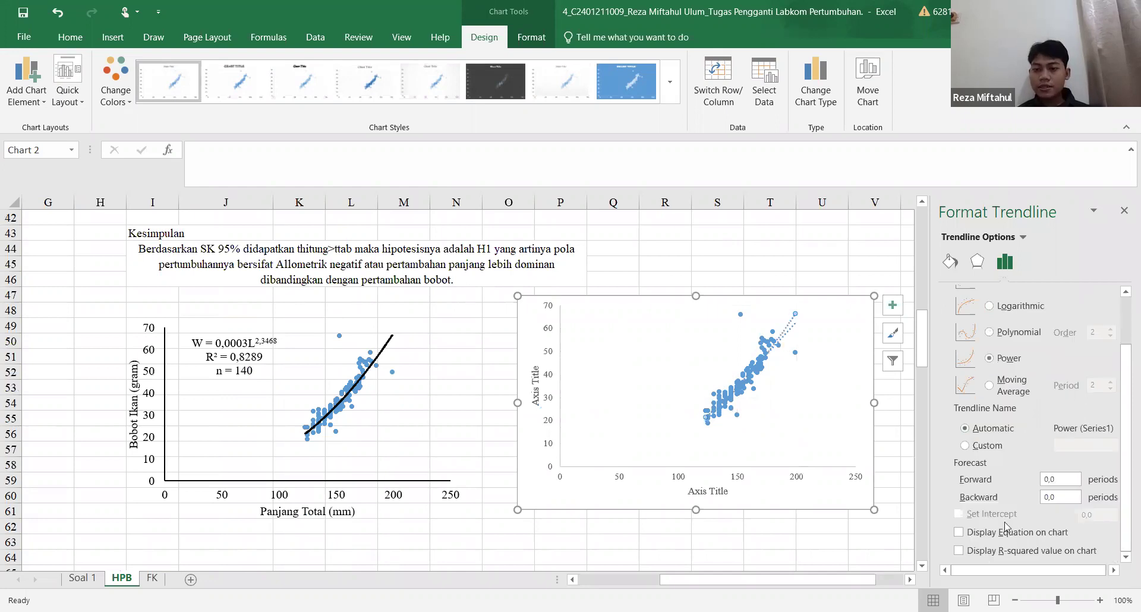
pyautogui.click(1015, 556)
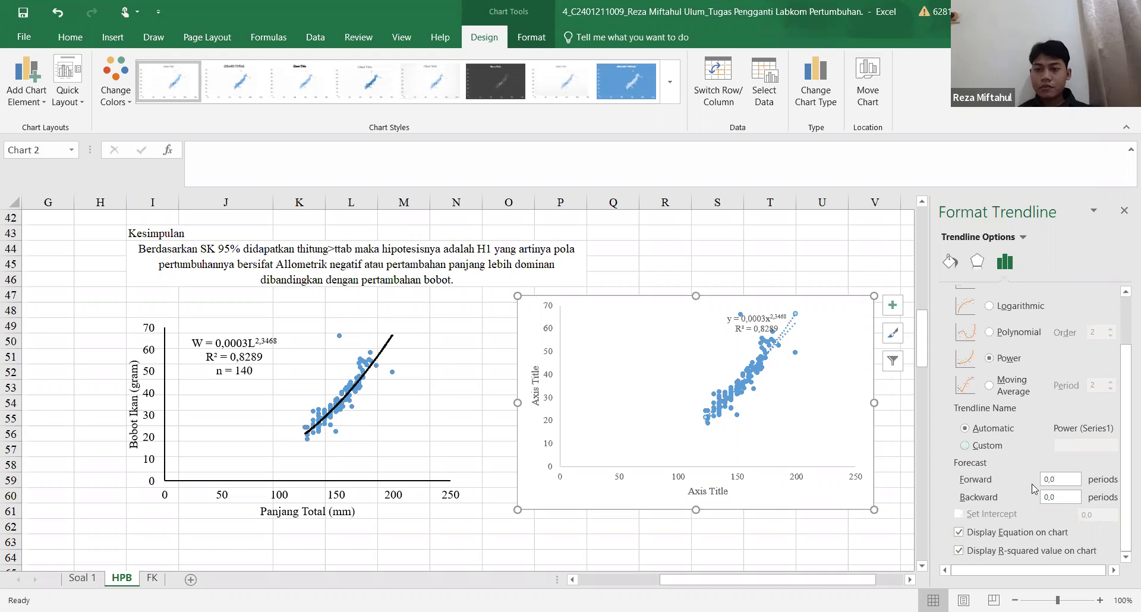
pyautogui.scroll(2, 1034, 489)
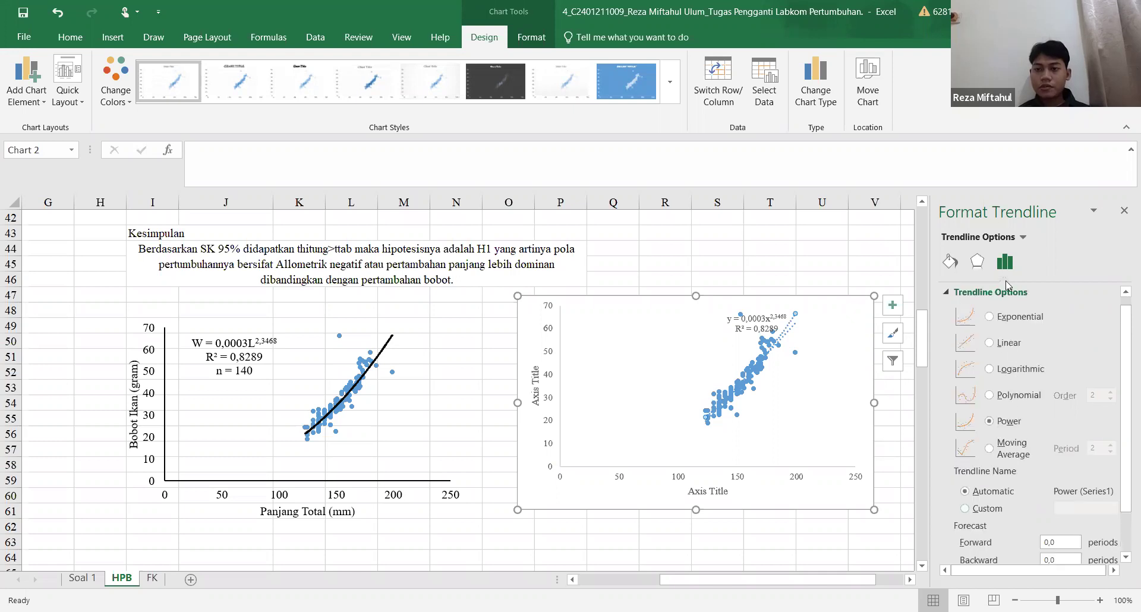
# Format the Power trendline as a solid black line
pyautogui.click(951, 262)
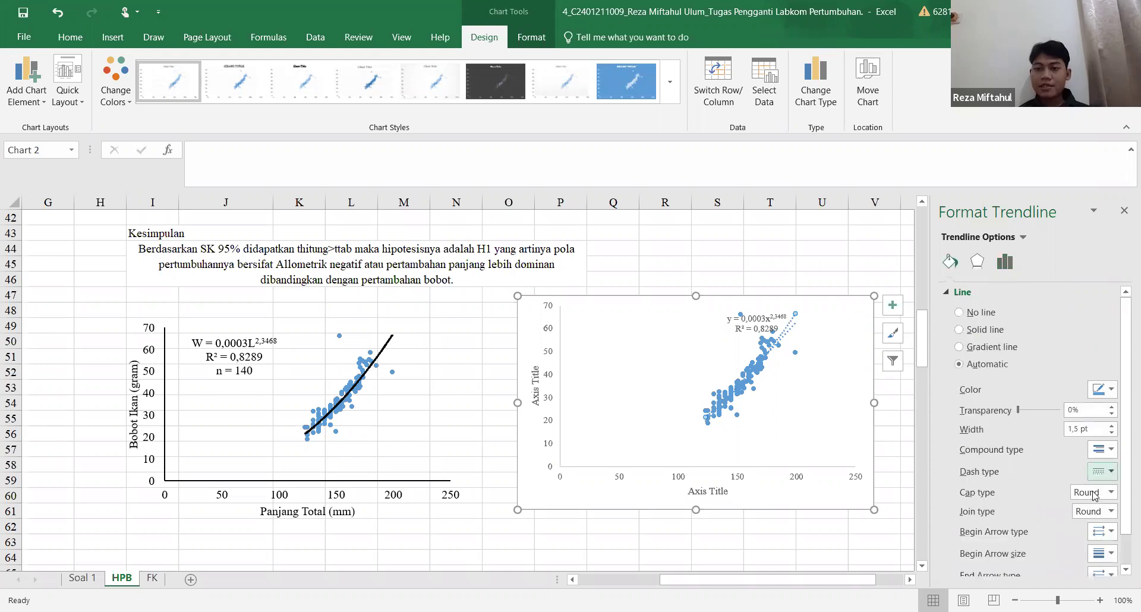
pyautogui.click(1093, 496)
pyautogui.click(1080, 469)
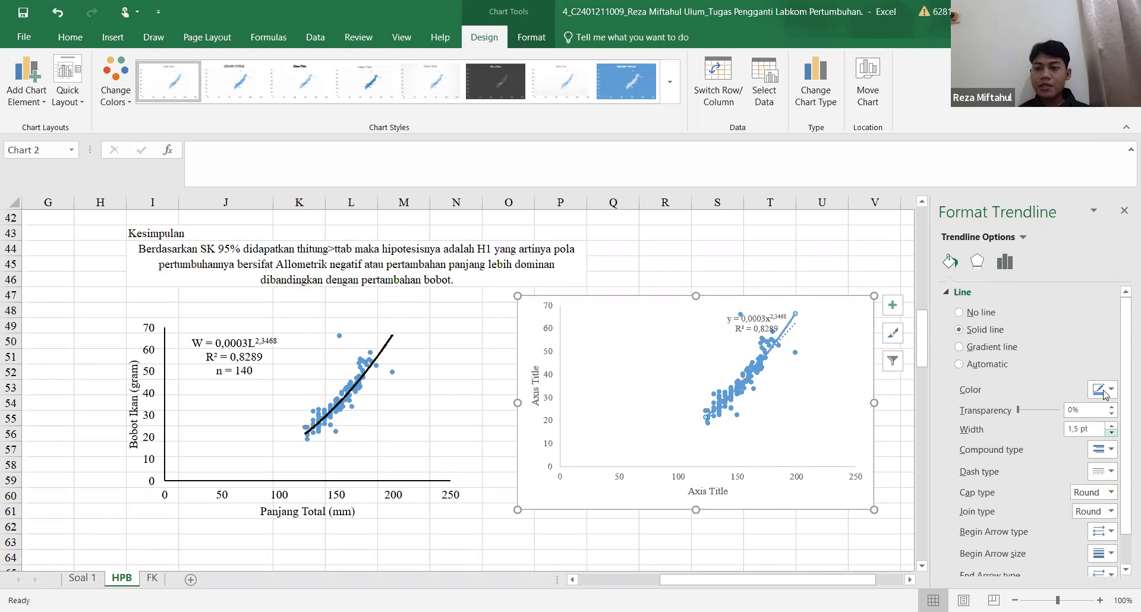
pyautogui.click(1039, 421)
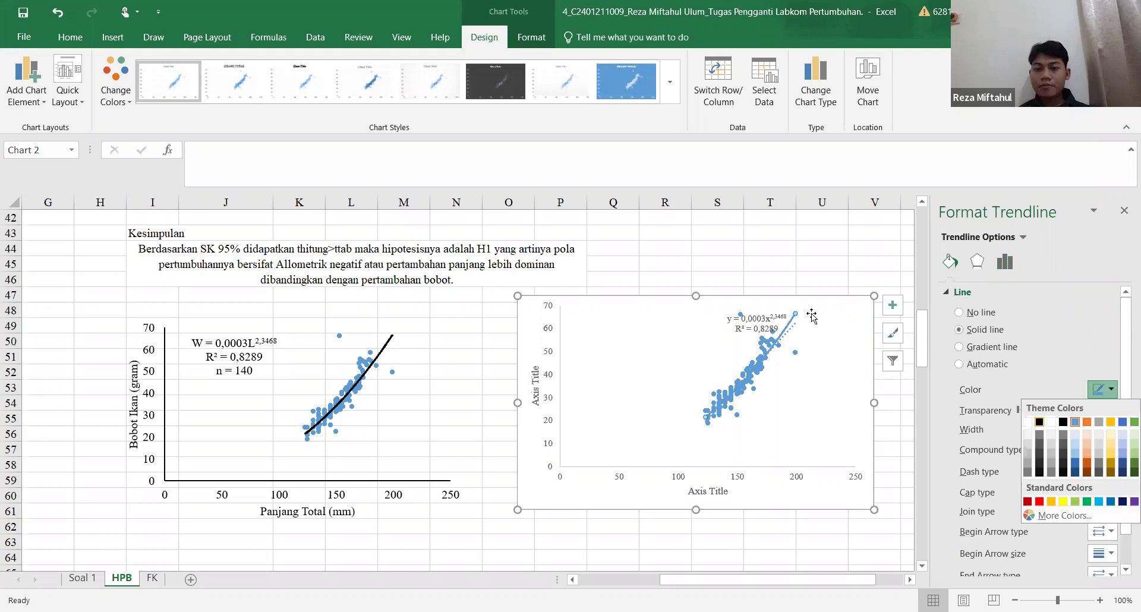
# Move the trendline equation label to the empty upper-left area of the plot and deselect the chart
pyautogui.click(735, 323)
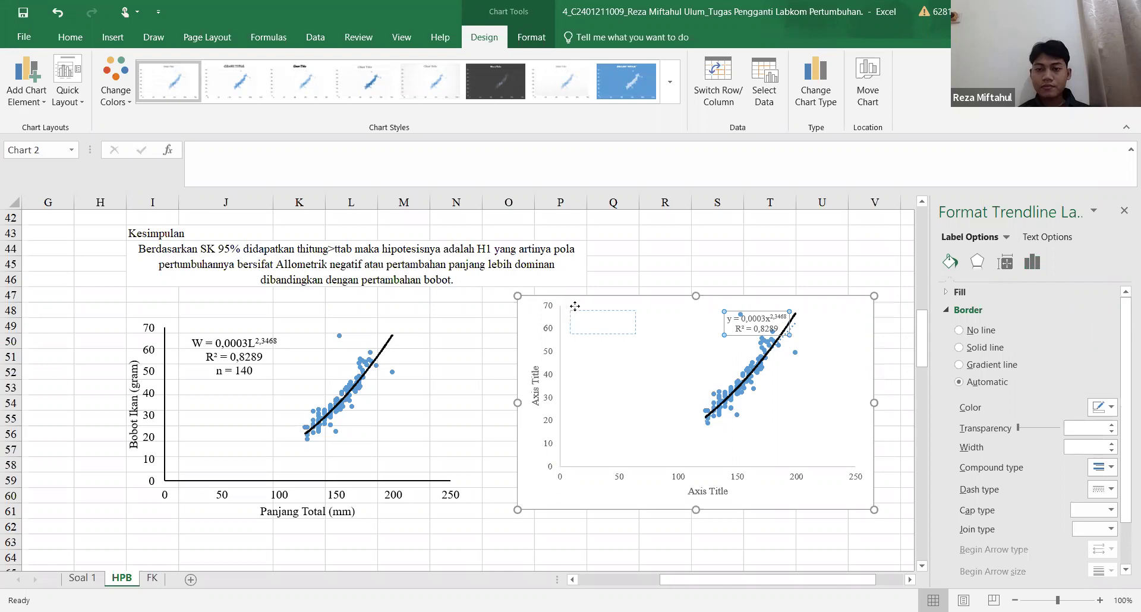
pyautogui.moveTo(762, 327); pyautogui.dragTo(607, 320)
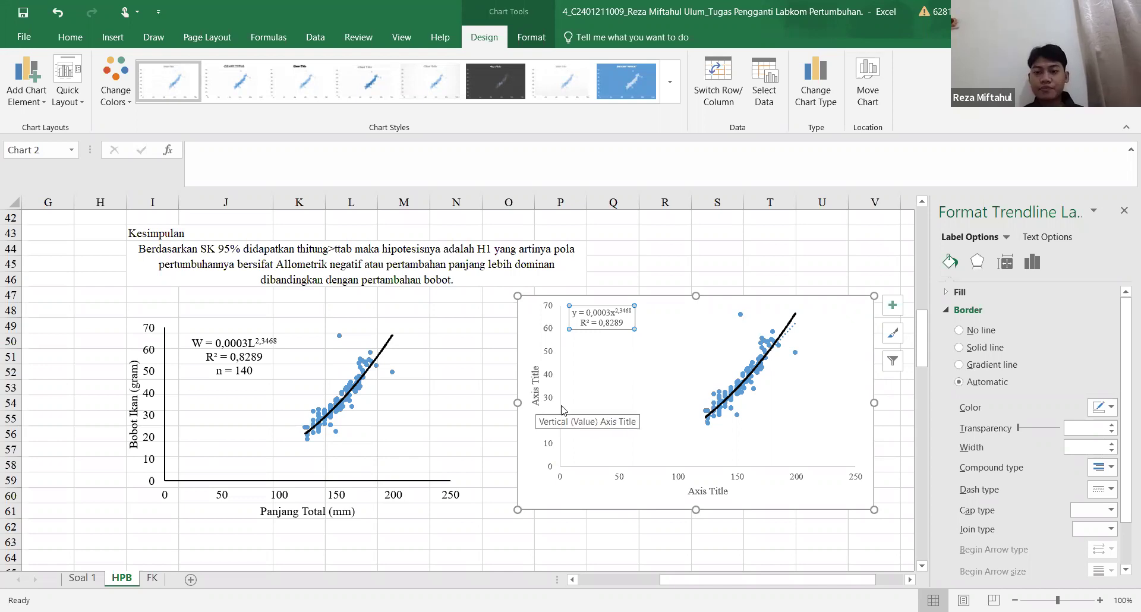
pyautogui.click(179, 569)
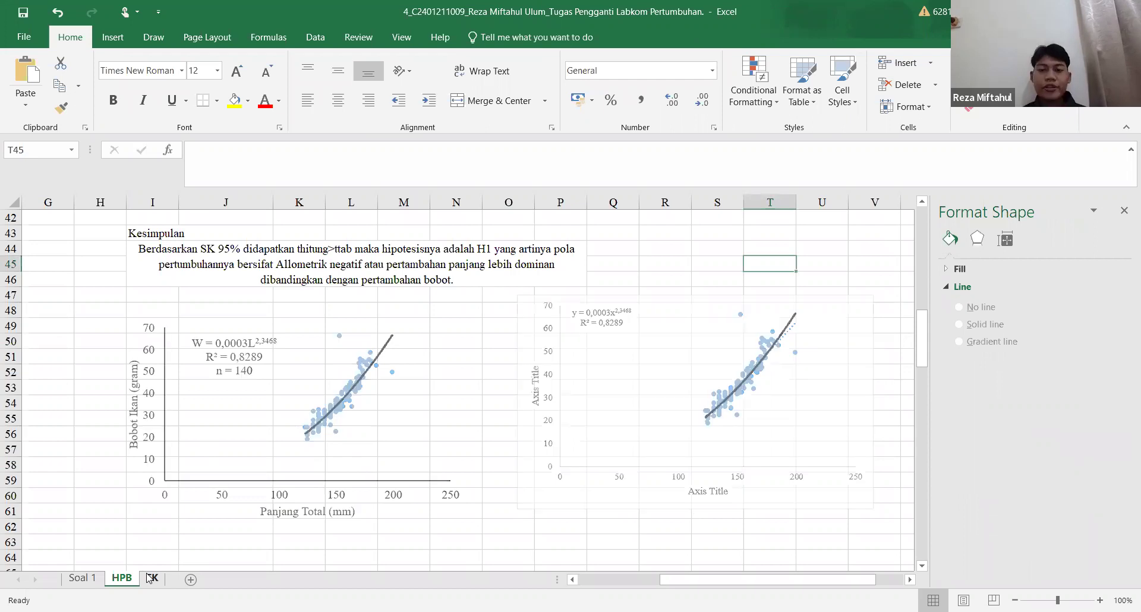
# Review the FK sheet, examining the colour-grouped Faktor Kondisi column and the formula behind its values
pyautogui.click(152, 577)
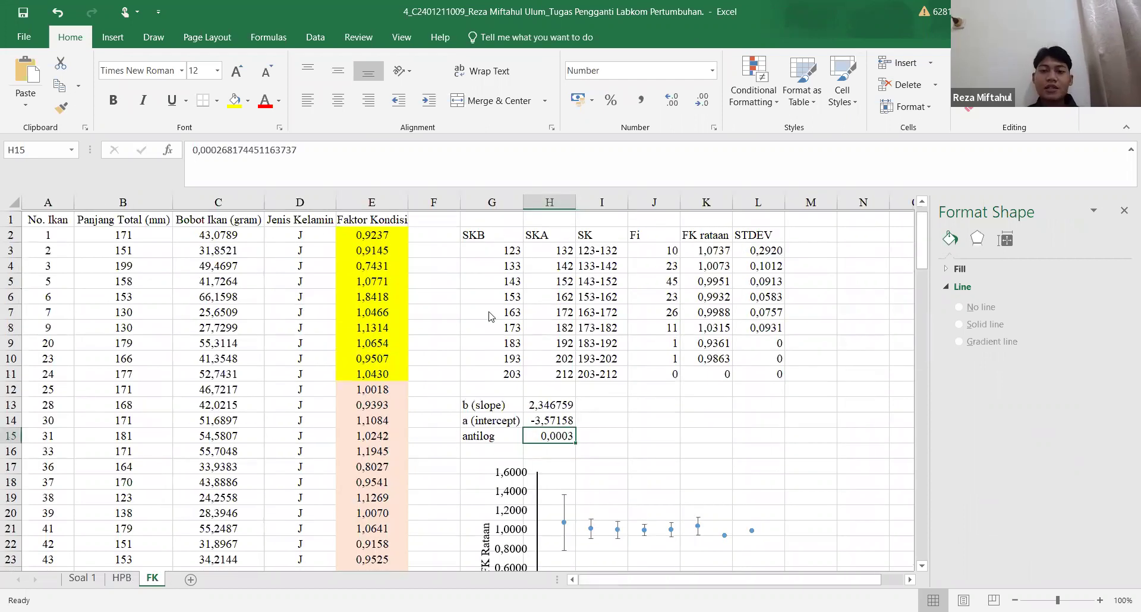
pyautogui.scroll(-1, 489, 316)
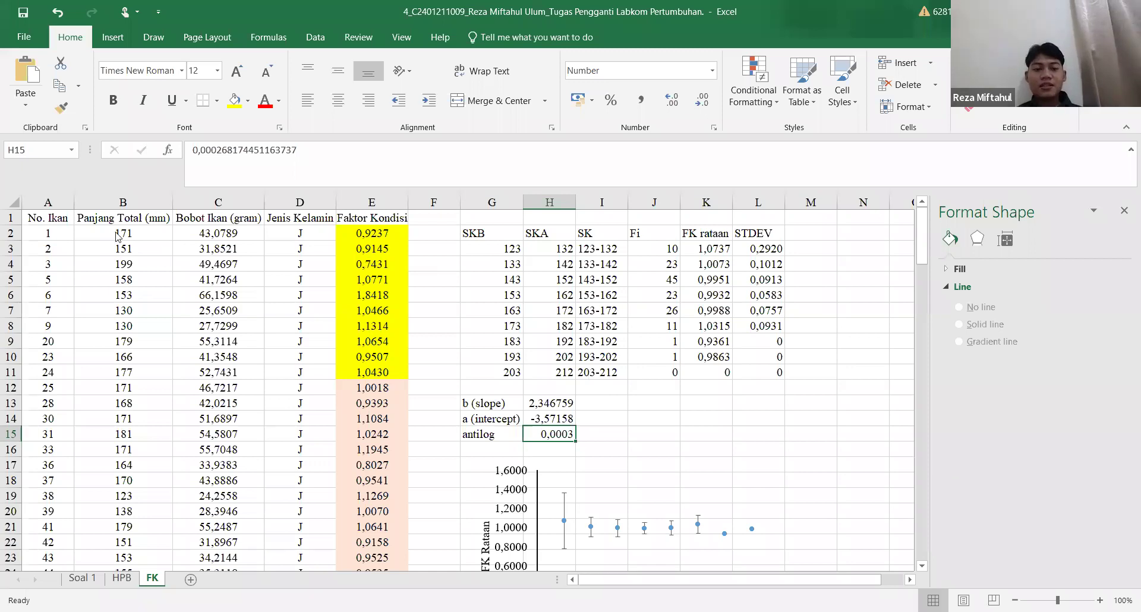
pyautogui.click(298, 263)
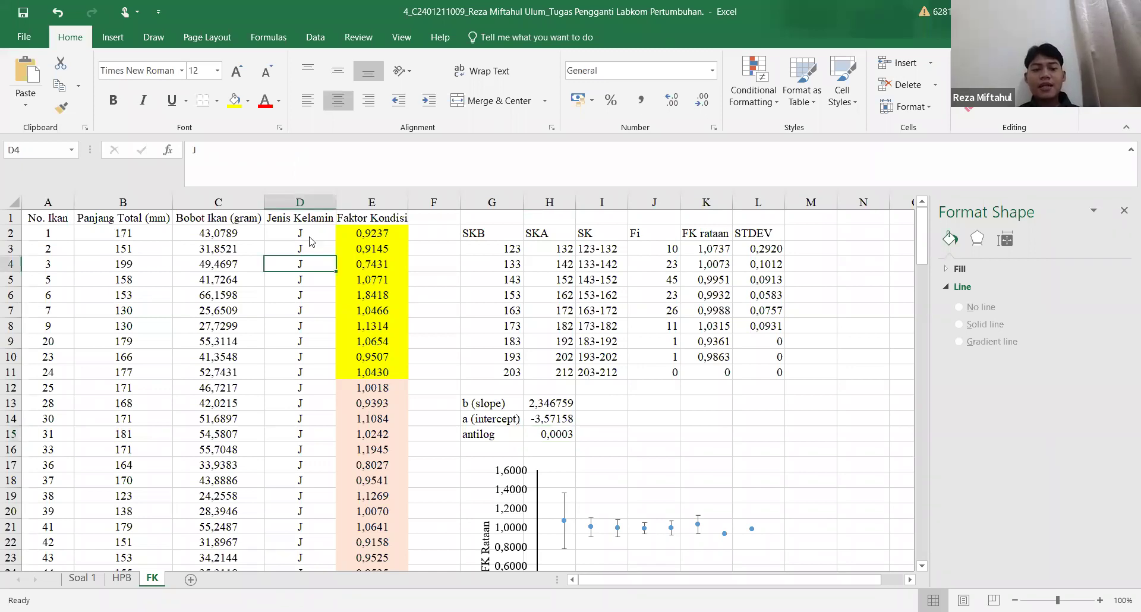
pyautogui.scroll(-3, 350, 437)
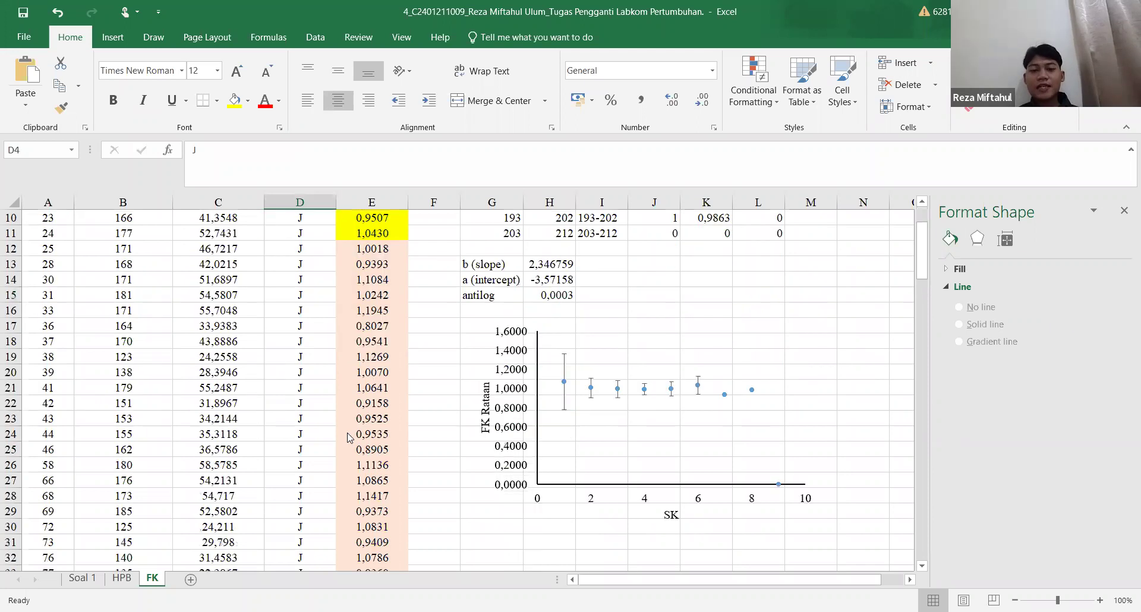
pyautogui.scroll(-4, 349, 437)
pyautogui.scroll(-4, 349, 437)
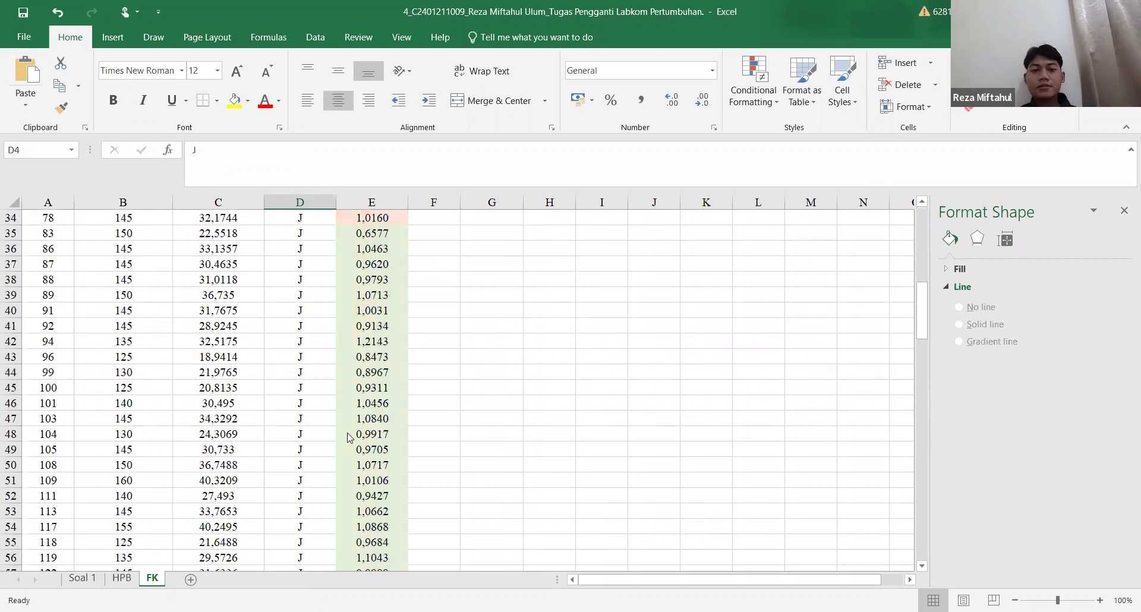
pyautogui.scroll(-14, 350, 438)
pyautogui.scroll(2, 350, 438)
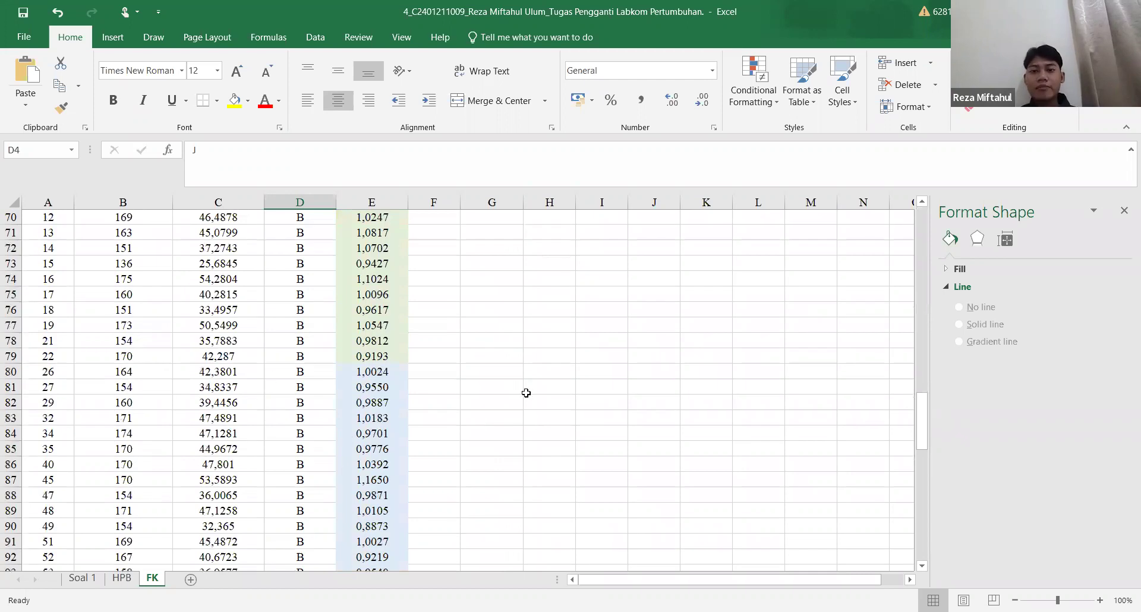
pyautogui.scroll(20, 501, 241)
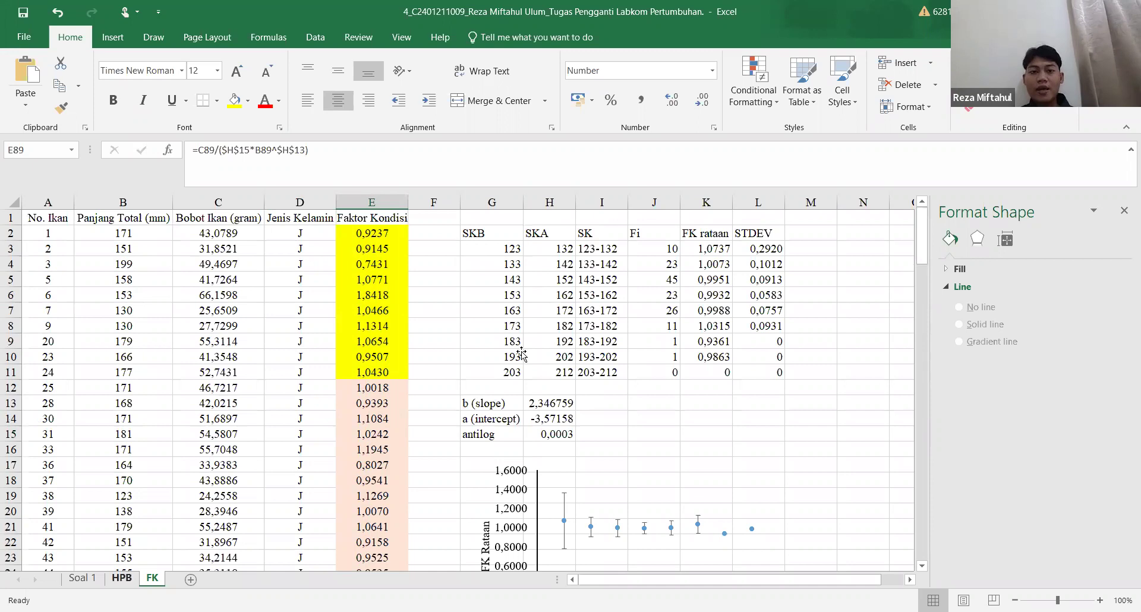
# Trace the FK sheet's inputs to the regression results on HPB and the class frequency table on Soal 1, and return to FK
pyautogui.hotkey('ctrl', 'pageup')
pyautogui.scroll(14, 521, 351)
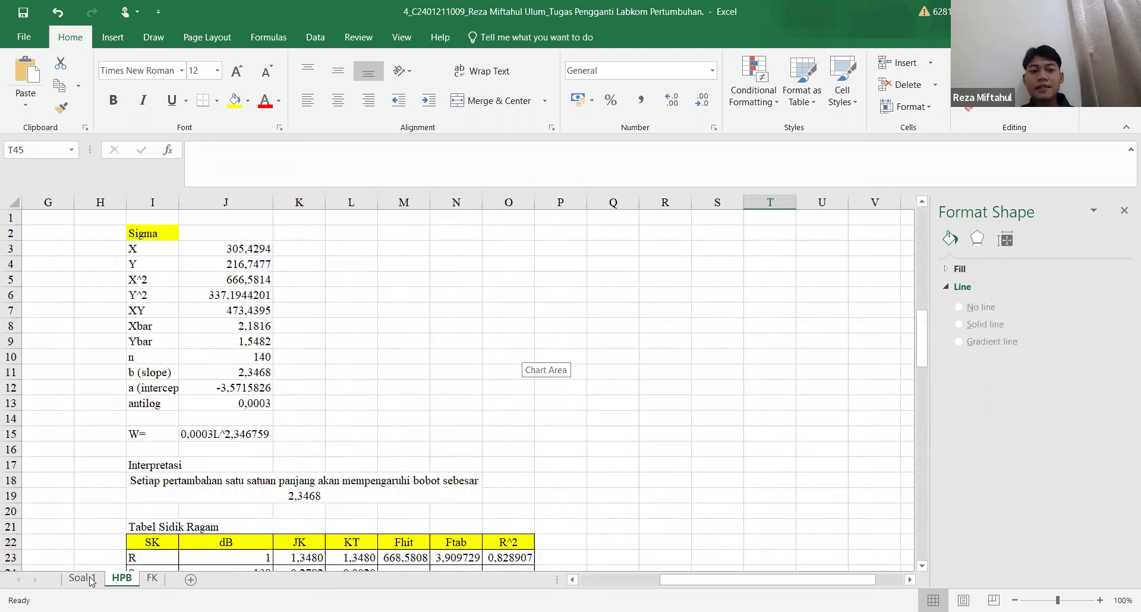
pyautogui.scroll(-4, 522, 351)
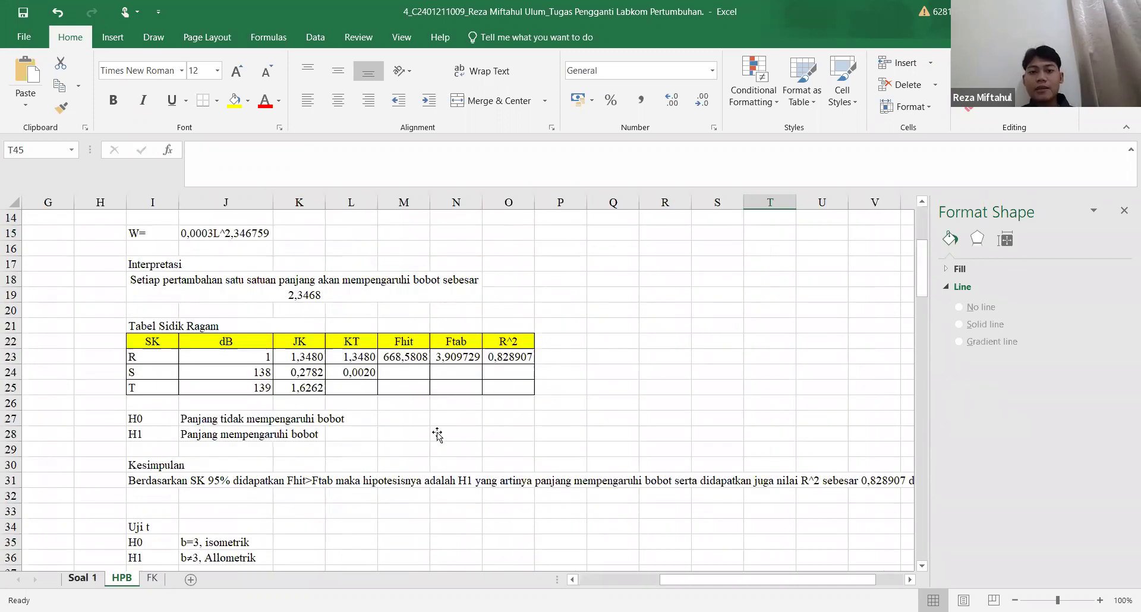
pyautogui.hotkey('ctrl', 'pageup')
pyautogui.scroll(4, 453, 286)
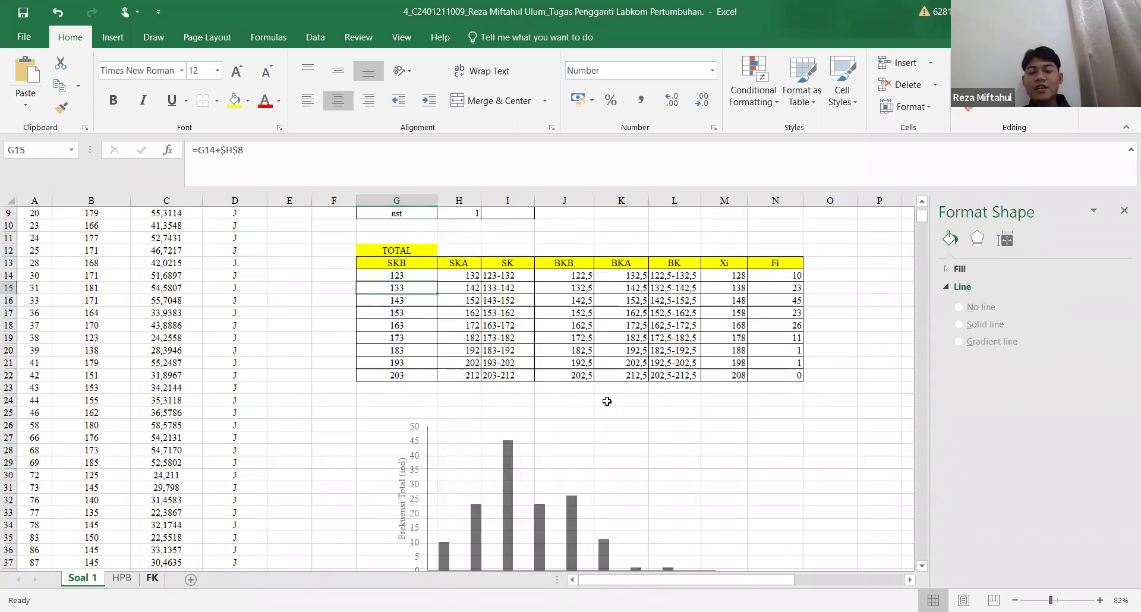
pyautogui.hotkey('ctrl', 'pagedown')
pyautogui.hotkey('ctrl', 'pagedown')
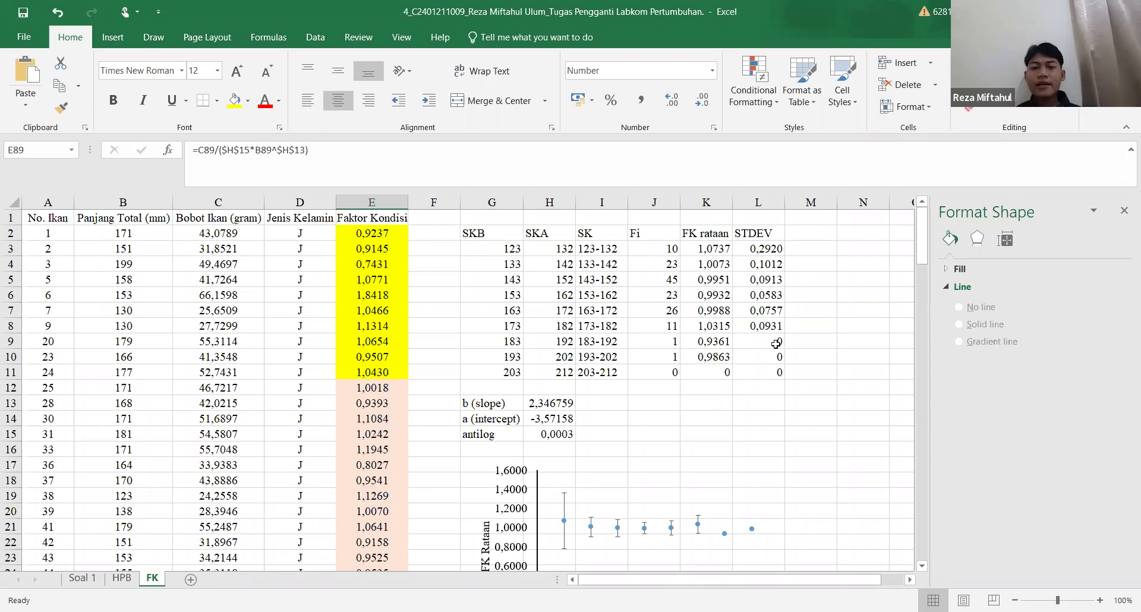
# Inspect the STDEV formula for class 133-142 and the FK rataan AVERAGE formula for class 123-132 without changing them
pyautogui.click(759, 265)
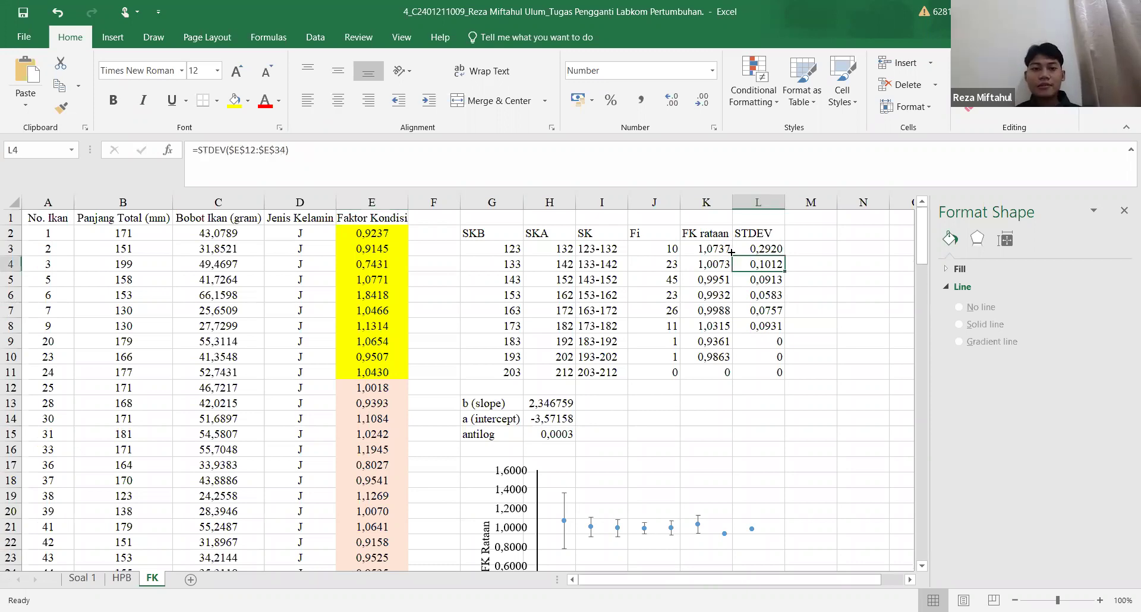
pyautogui.click(730, 252)
pyautogui.click(562, 167)
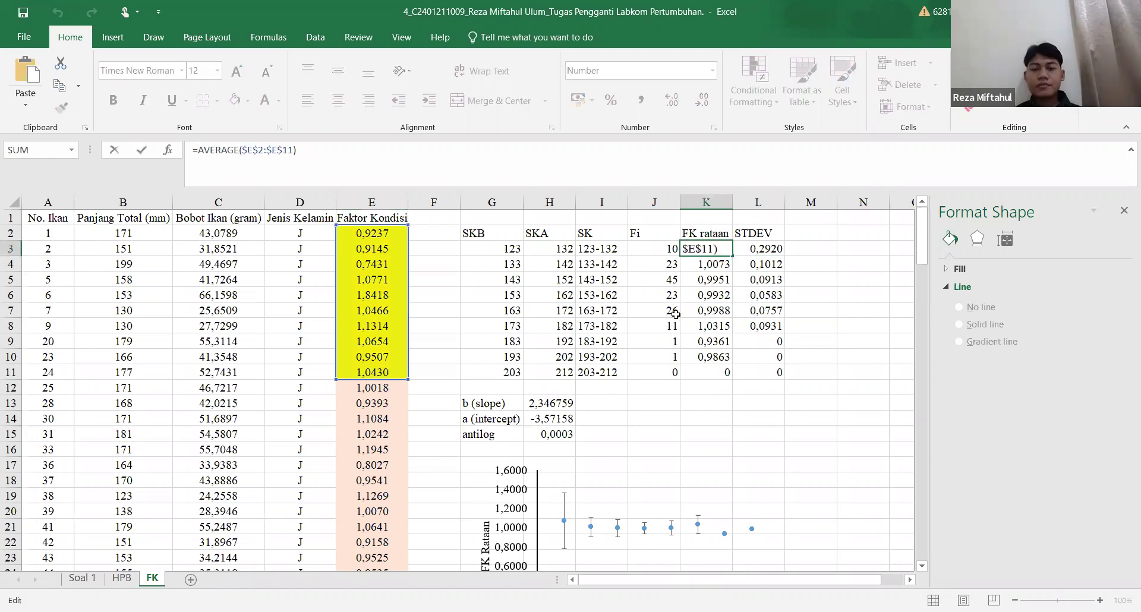
pyautogui.click(667, 249)
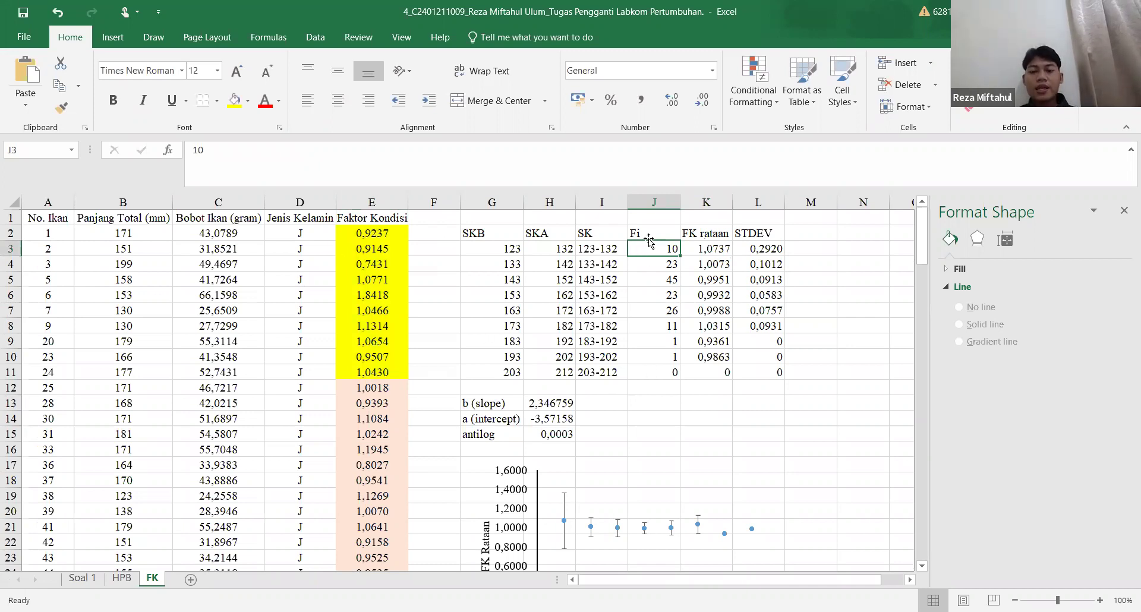
# Match the Fi value of class 123-132 to the yellow Faktor Kondisi cells E2:E11, and check the Fi of the following class
pyautogui.click(487, 248)
pyautogui.click(660, 250)
pyautogui.moveTo(372, 233); pyautogui.dragTo(382, 359)
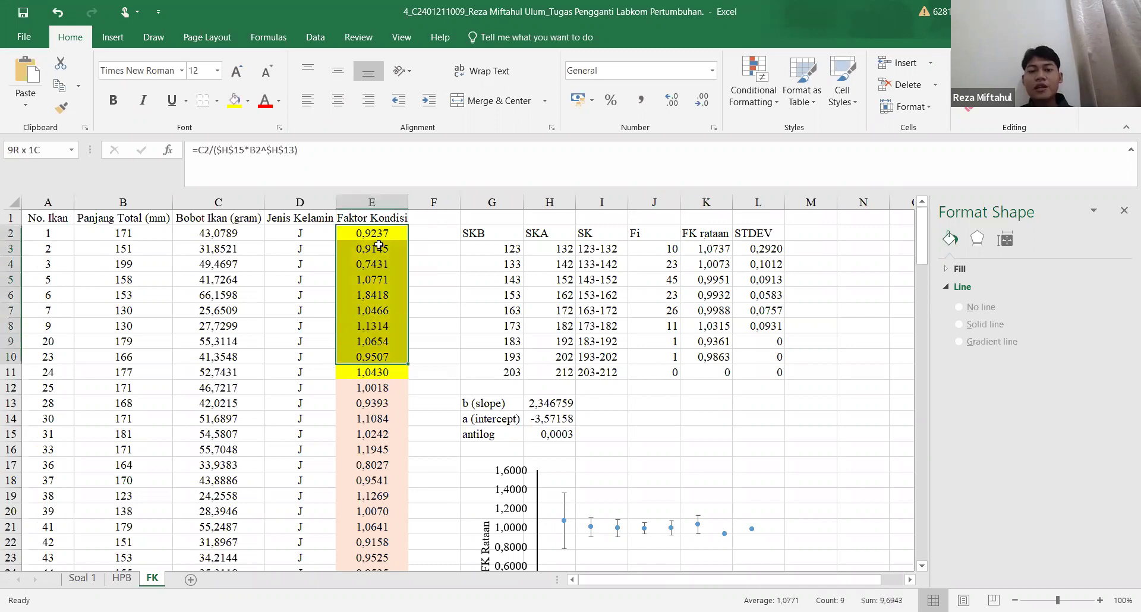
pyautogui.moveTo(381, 233); pyautogui.dragTo(382, 386)
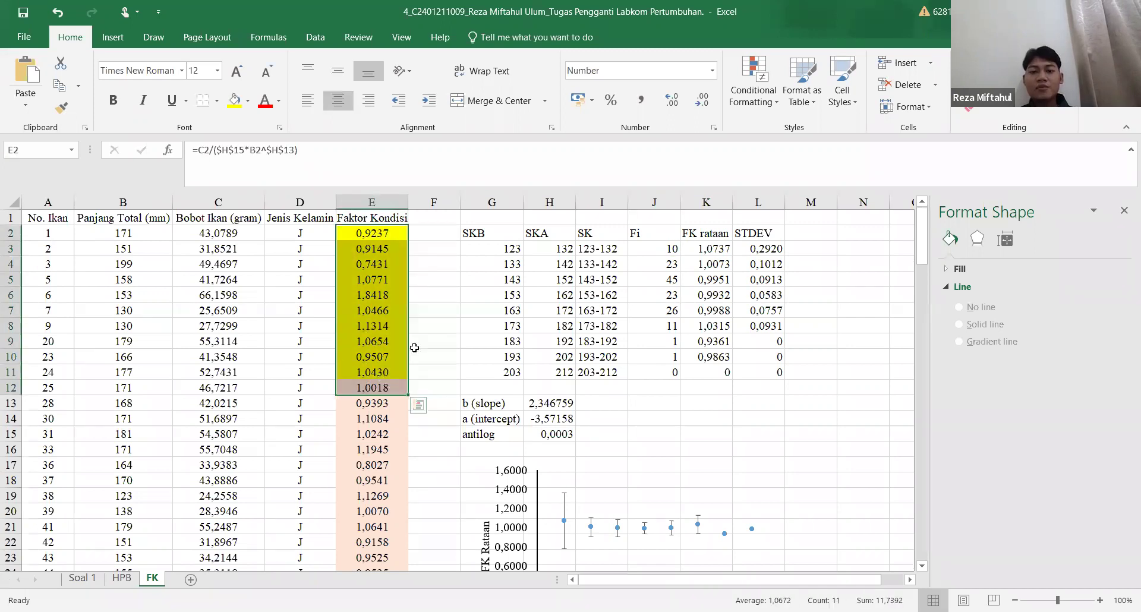
pyautogui.hotkey('shift', 'Up')
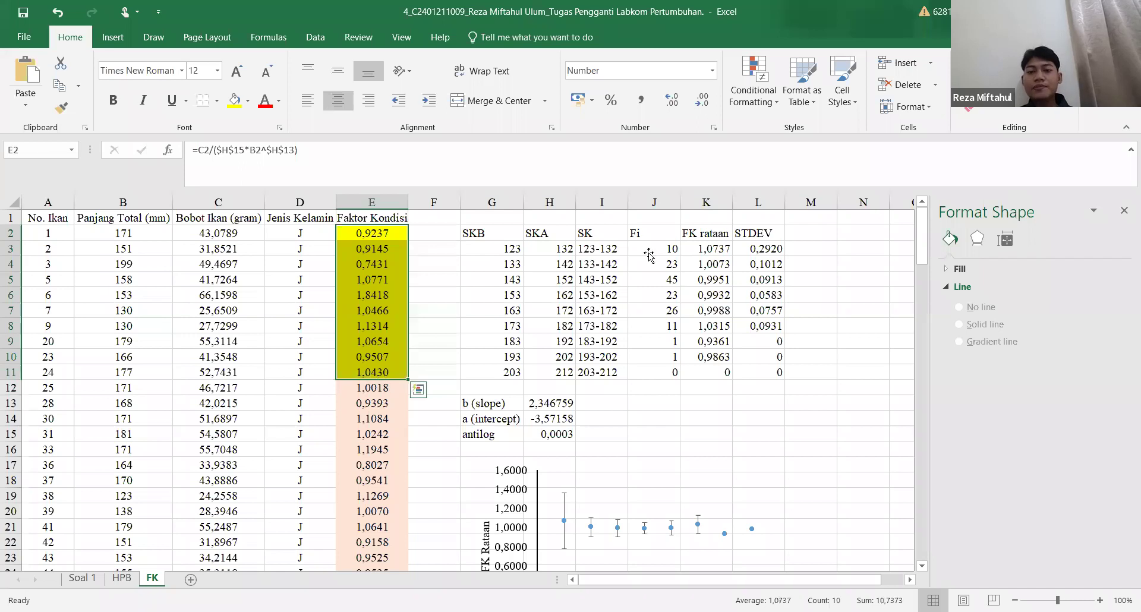
pyautogui.click(652, 250)
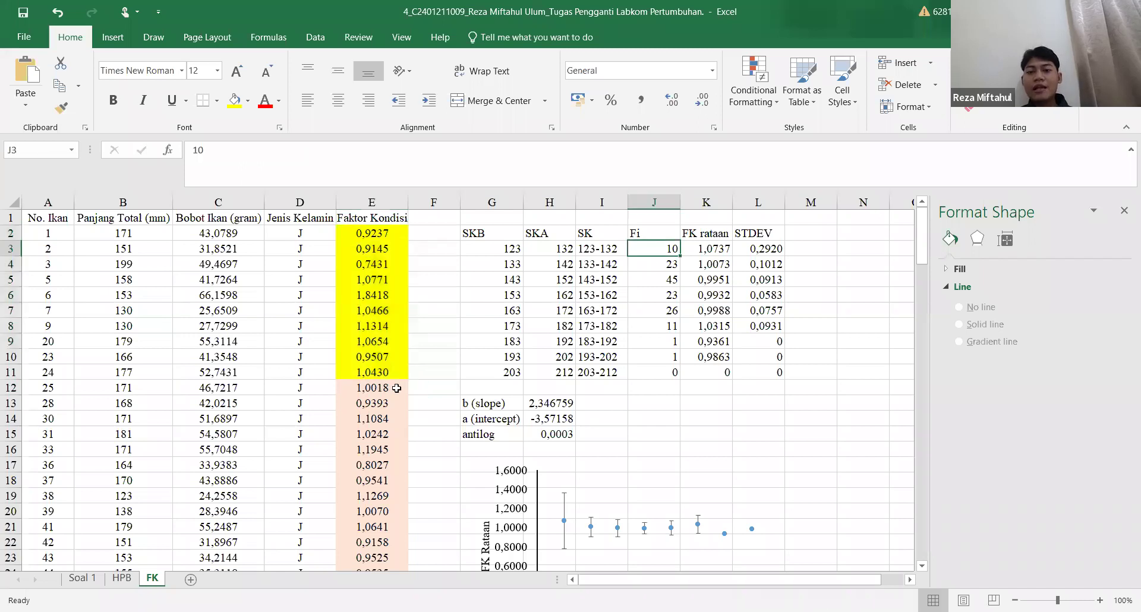
pyautogui.press('Down')
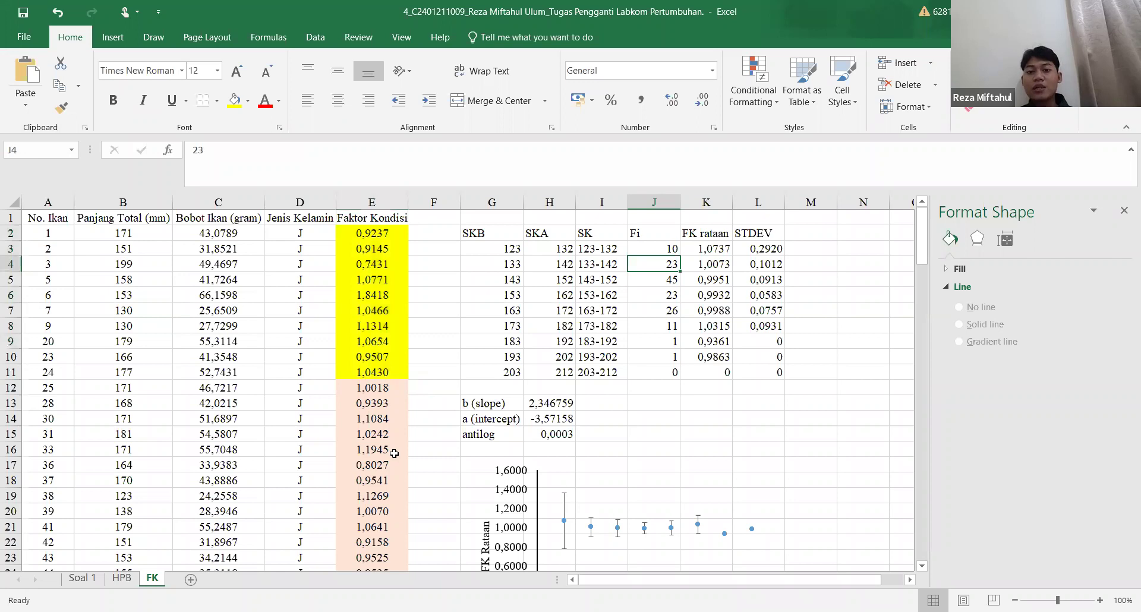
# Match the Fi values of the remaining classes to the colour groups of the Faktor Kondisi column down to row 141
pyautogui.click(394, 388)
pyautogui.moveTo(394, 388); pyautogui.dragTo(373, 511)
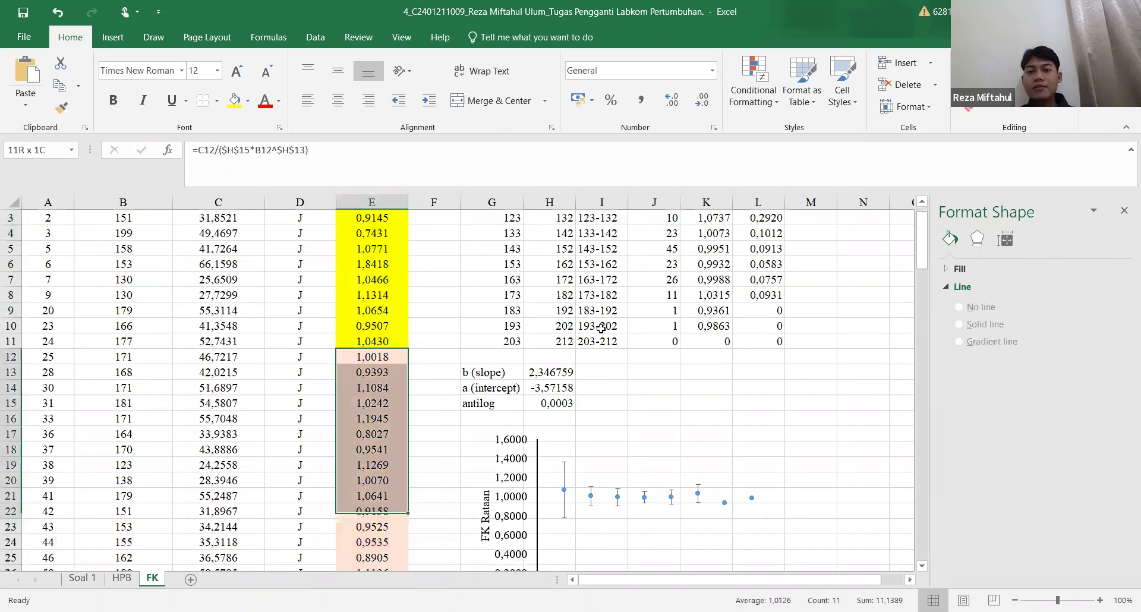
pyautogui.scroll(1, 656, 362)
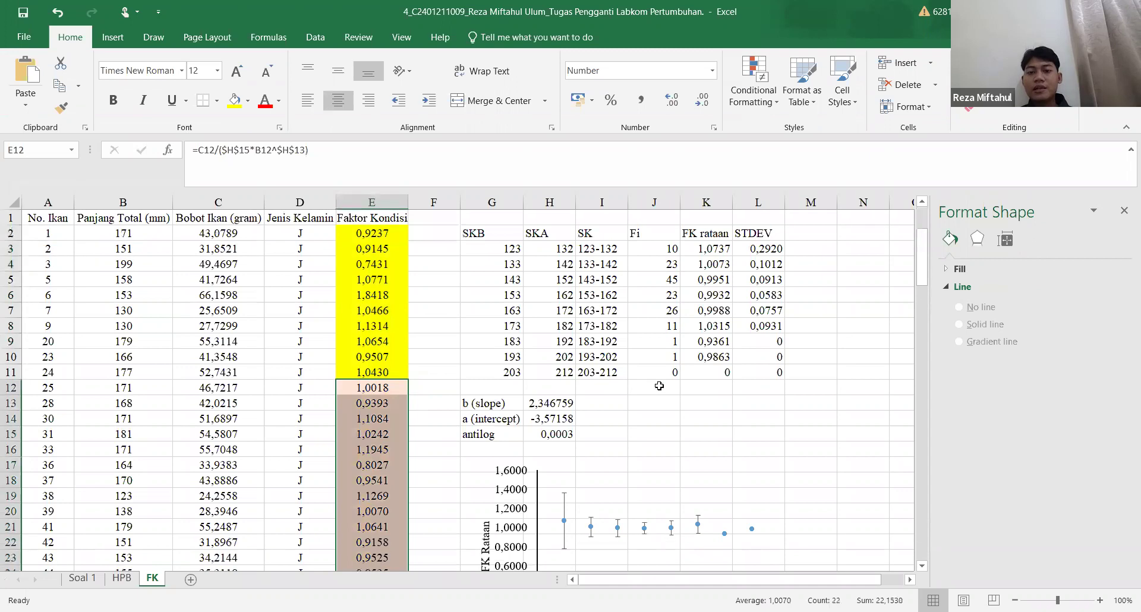
pyautogui.click(660, 362)
pyautogui.press('Down')
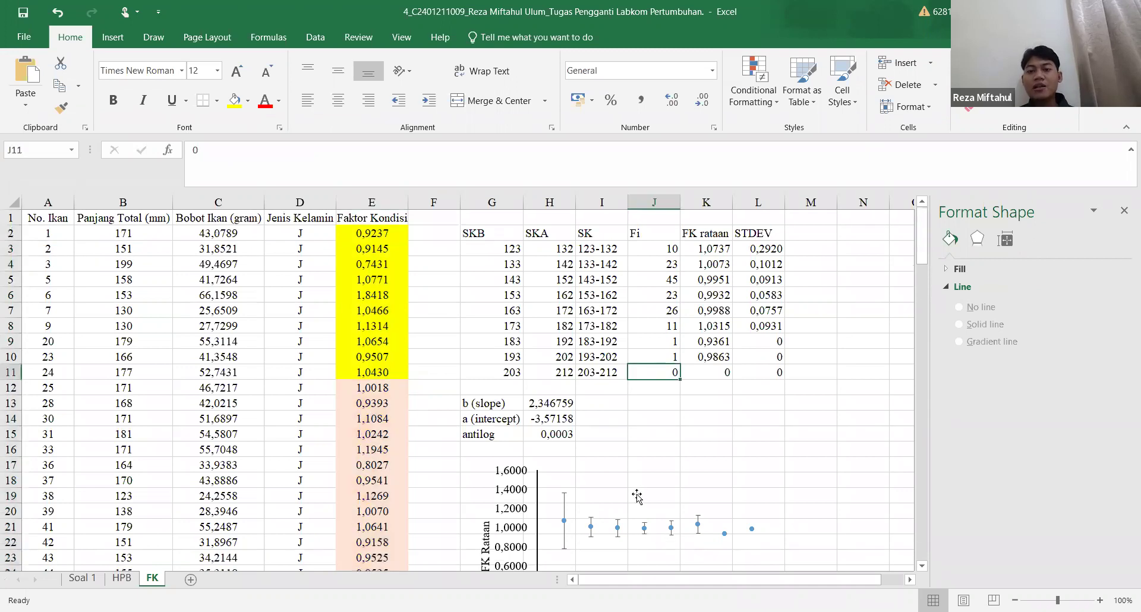
pyautogui.scroll(-6, 636, 496)
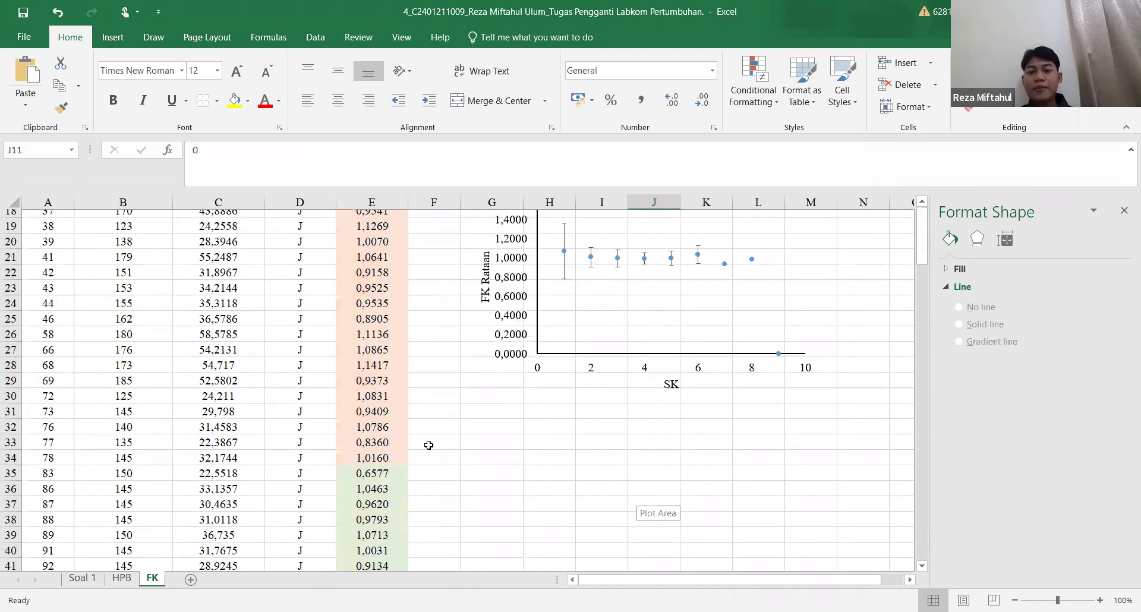
pyautogui.scroll(-20, 428, 447)
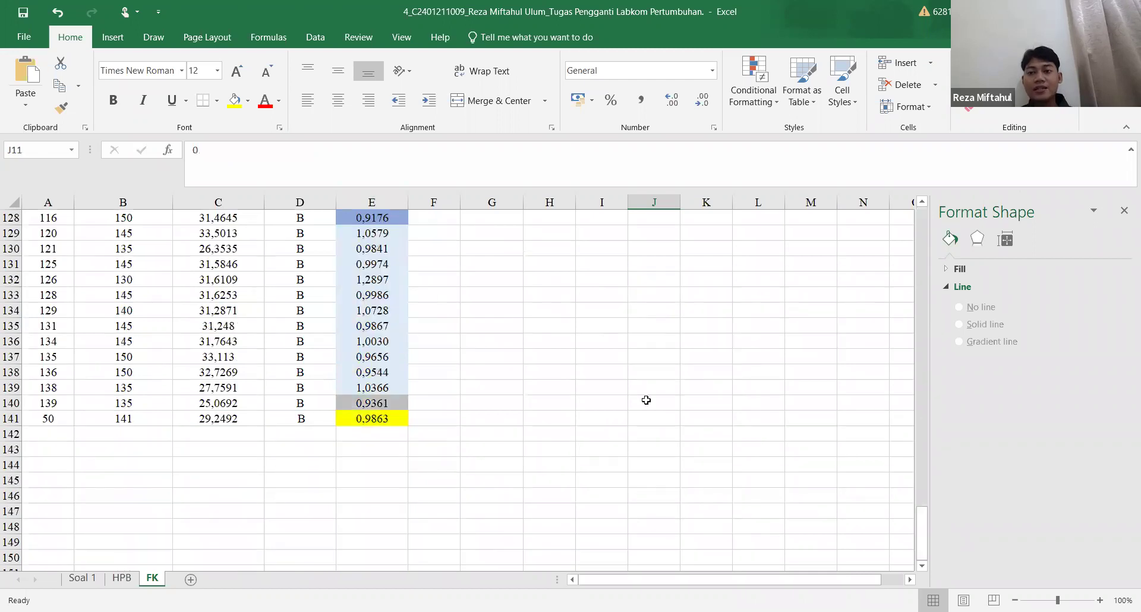
pyautogui.scroll(20, 646, 400)
pyautogui.scroll(14, 706, 385)
# Inspect the FK rataan AVERAGE formulas of classes 123-132, 133-142 and 143-152 and the Faktor Kondisi ranges they reference
pyautogui.moveTo(696, 249); pyautogui.dragTo(707, 360)
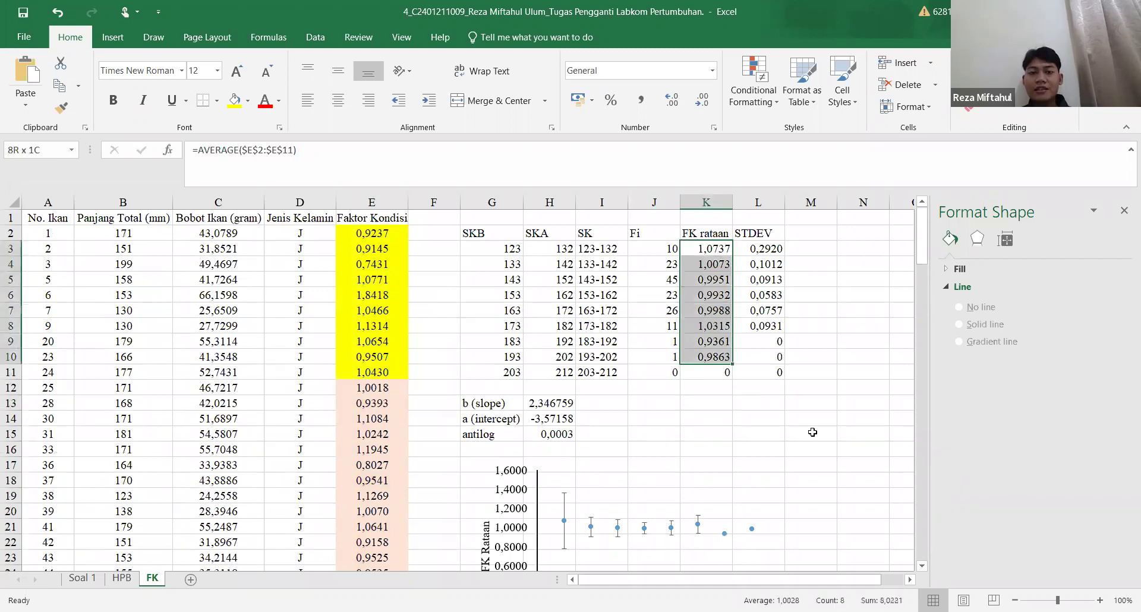
pyautogui.click(812, 432)
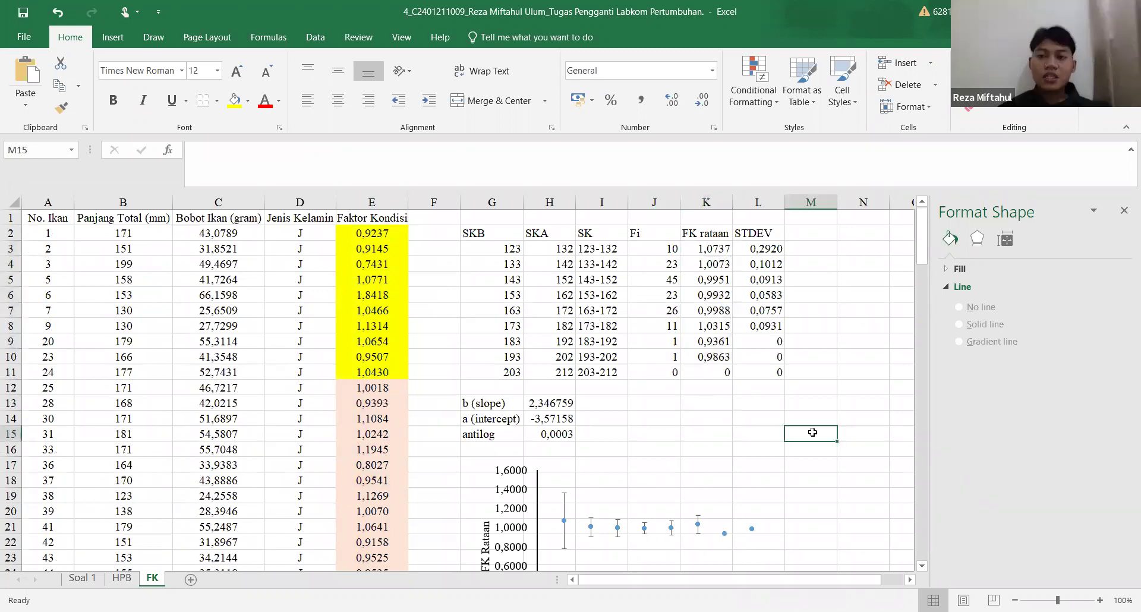
pyautogui.click(706, 249)
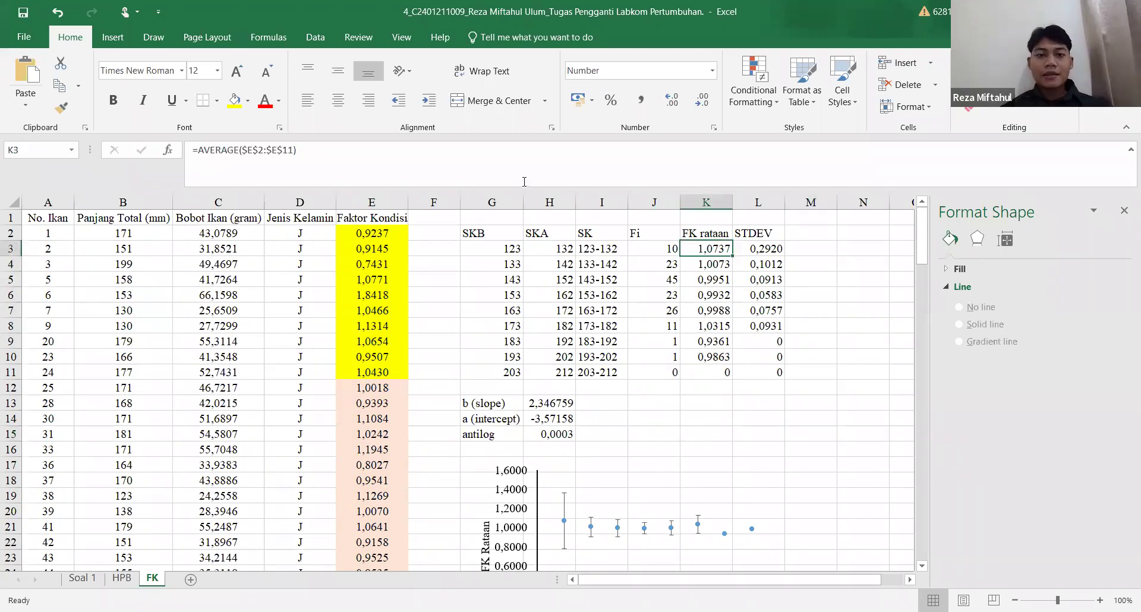
pyautogui.press('F2')
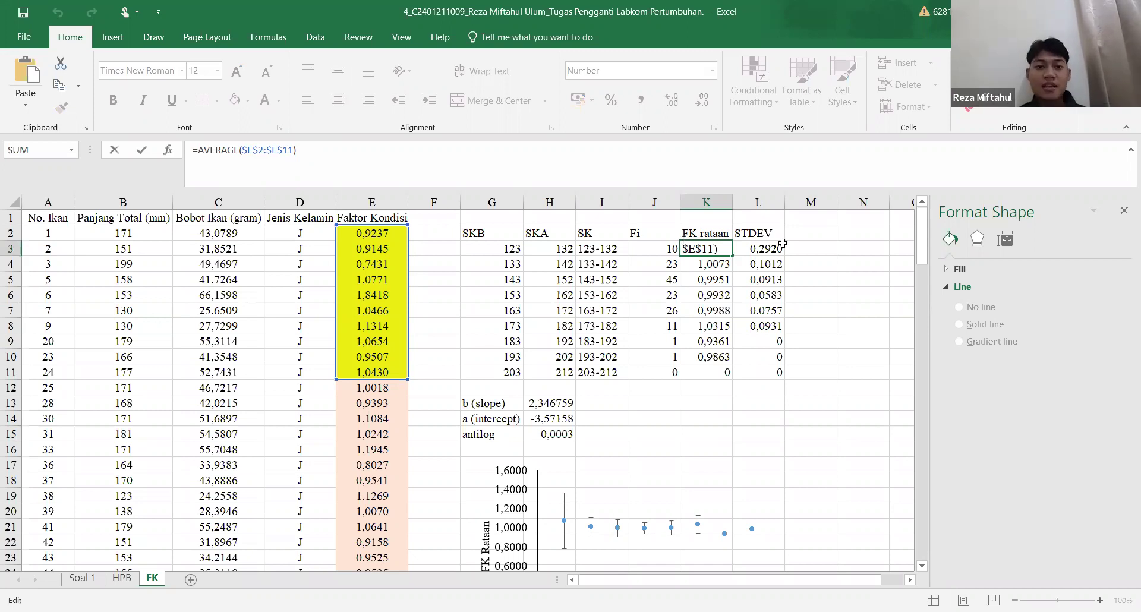
pyautogui.click(714, 426)
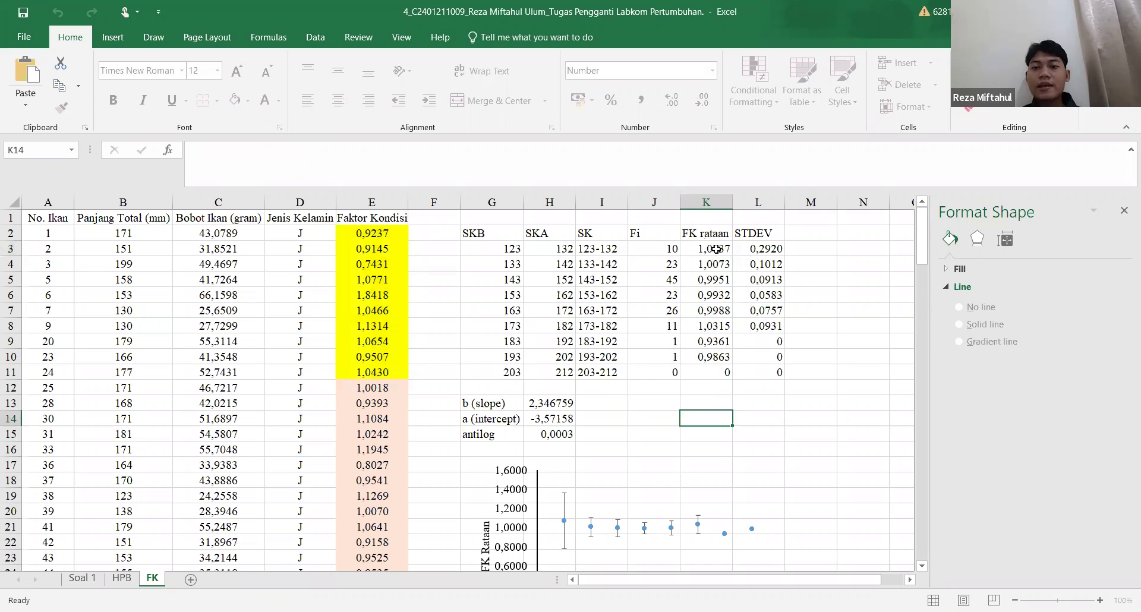
pyautogui.click(706, 264)
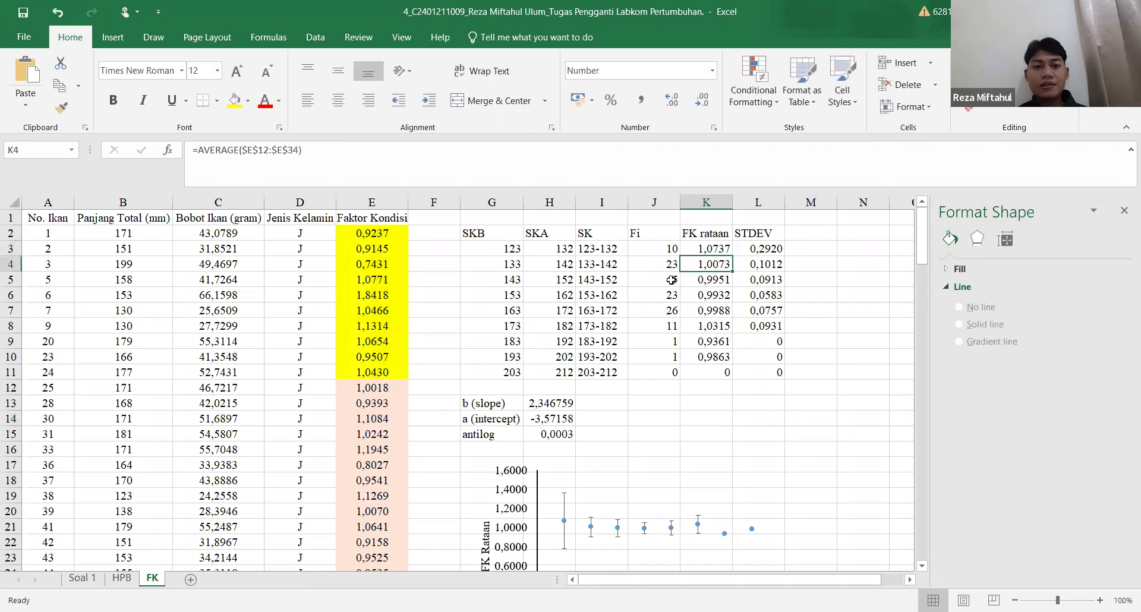
pyautogui.doubleClick(701, 265)
pyautogui.press('Return')
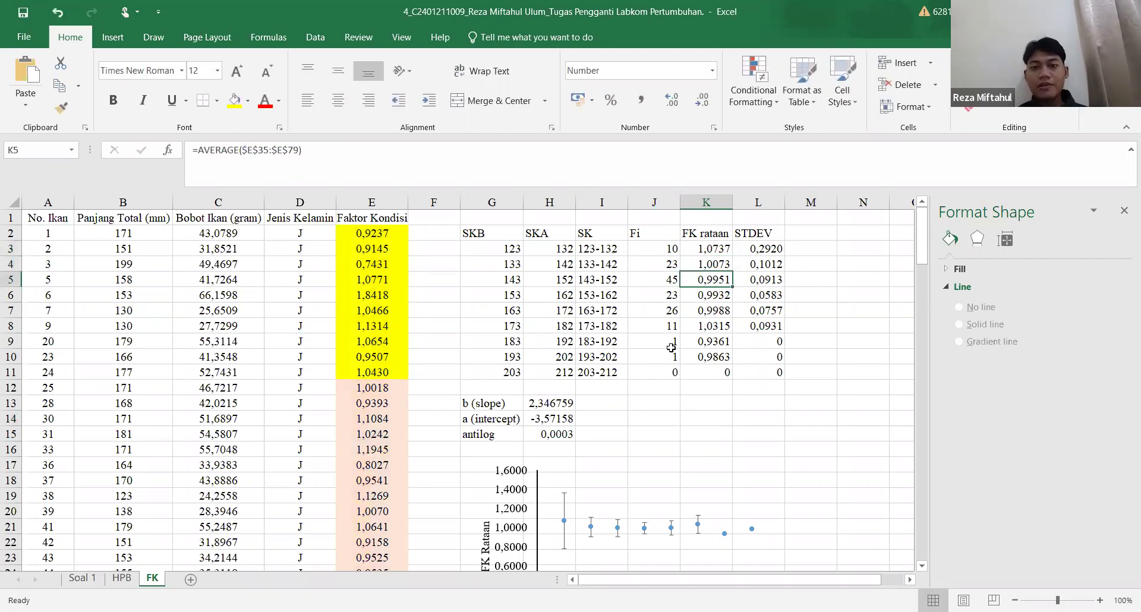
pyautogui.press('F2')
pyautogui.click(750, 444)
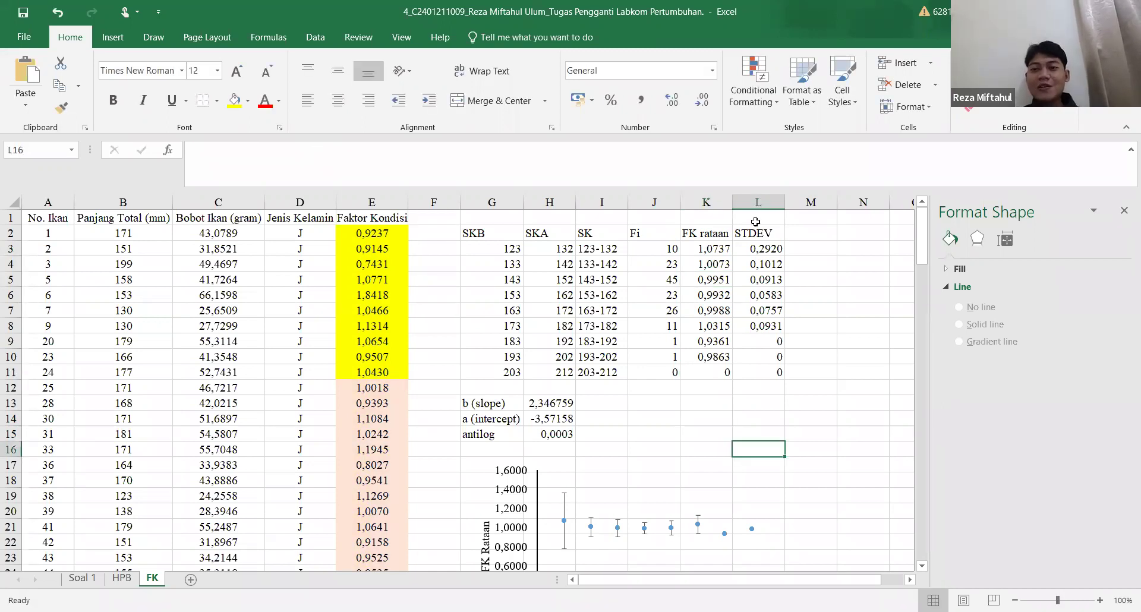
# Compare the STDEV formula of class 123-132 with its FK rataan AVERAGE formula over the same Faktor Kondisi range
pyautogui.click(759, 245)
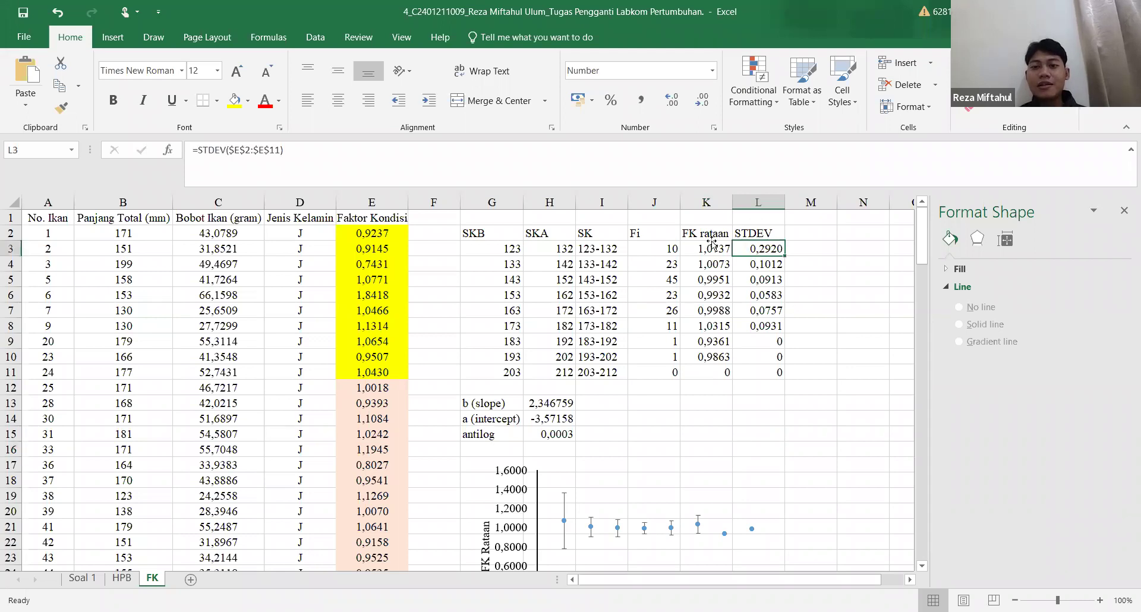
pyautogui.click(722, 249)
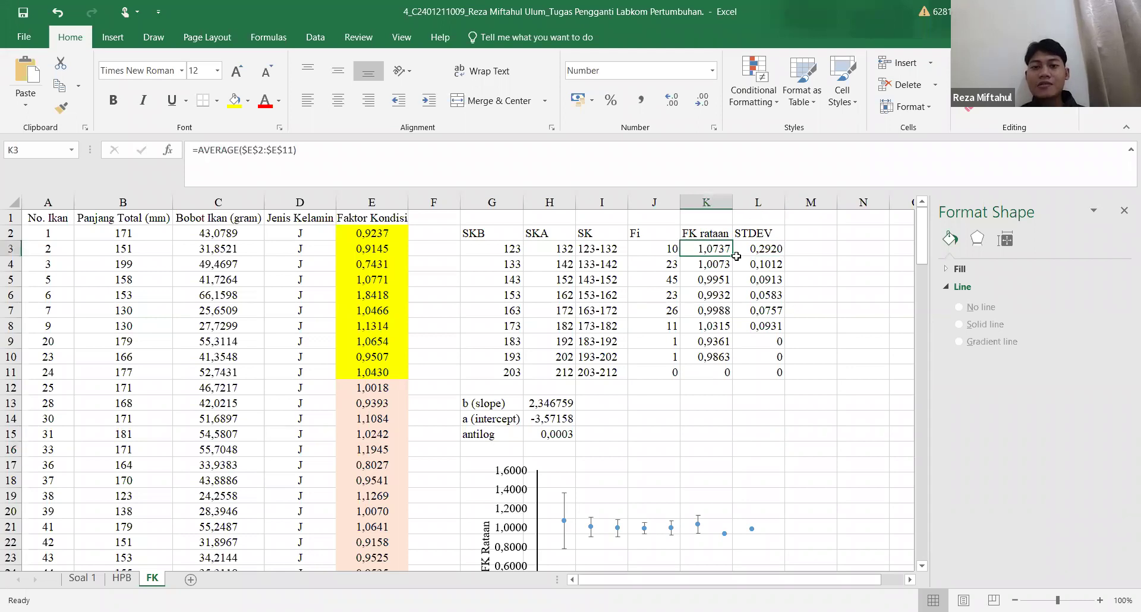
pyautogui.click(776, 248)
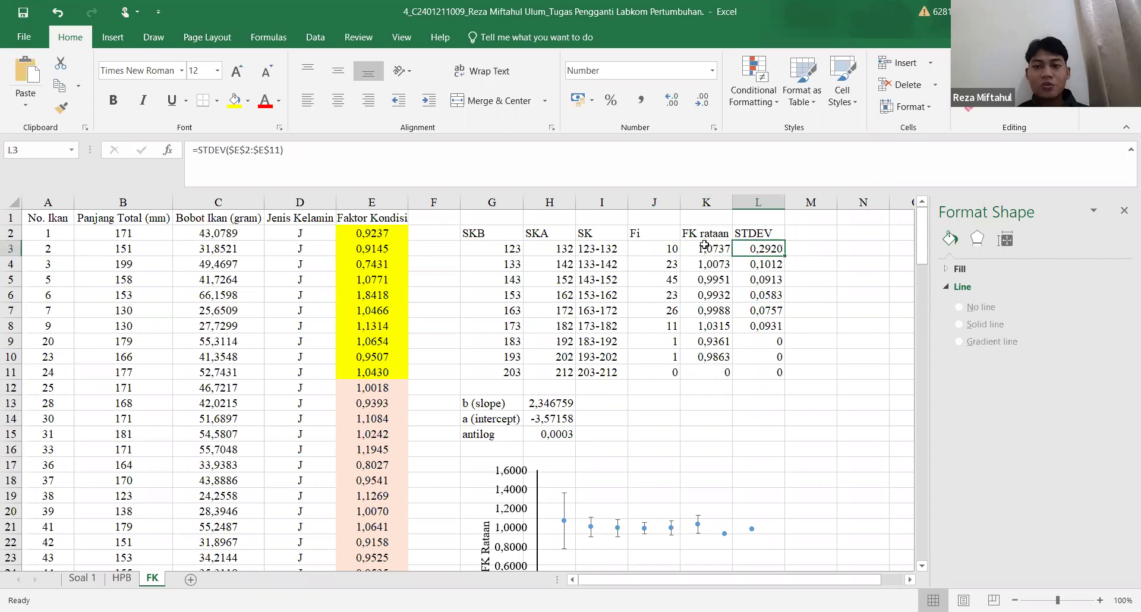
pyautogui.click(713, 248)
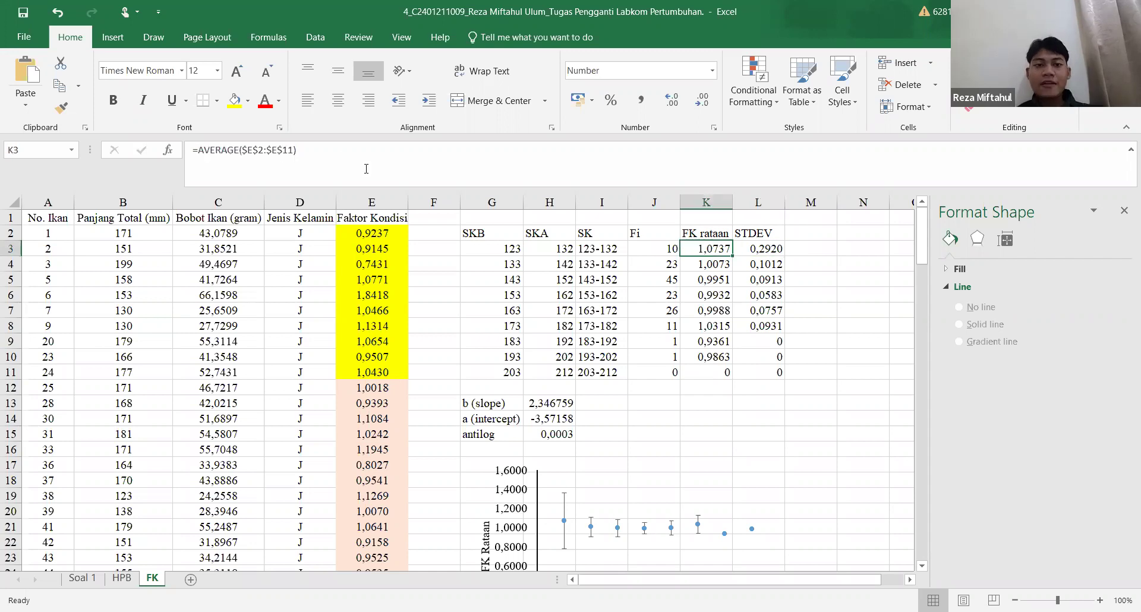
pyautogui.click(759, 251)
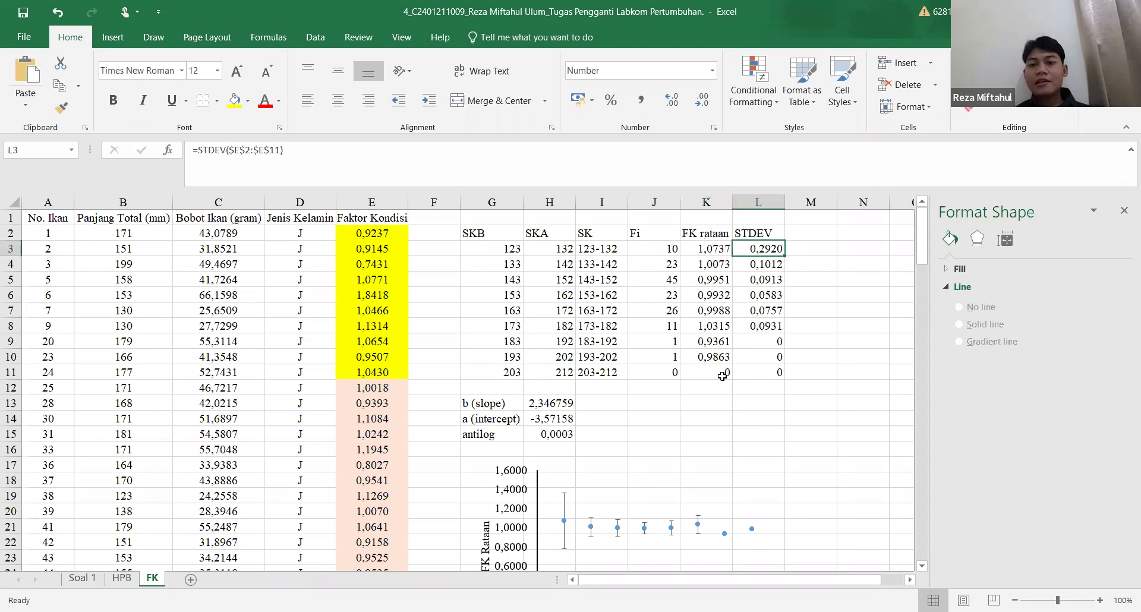
pyautogui.press('Left')
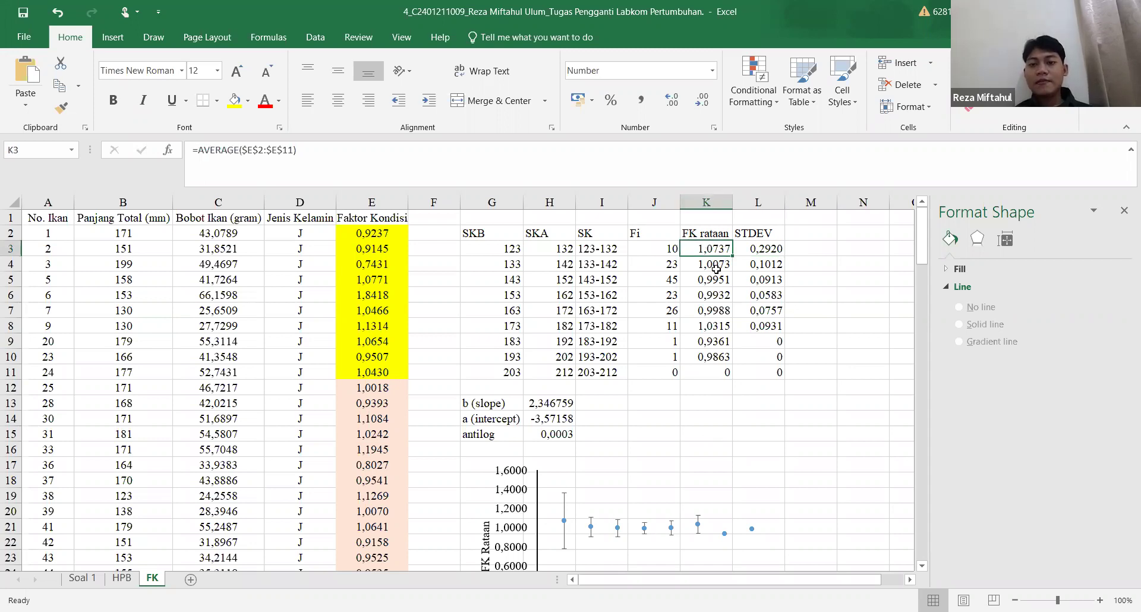
# Try to copy the FK rataan AVERAGE formulas into the STDEV column, and undo the change
pyautogui.moveTo(713, 249); pyautogui.dragTo(716, 357)
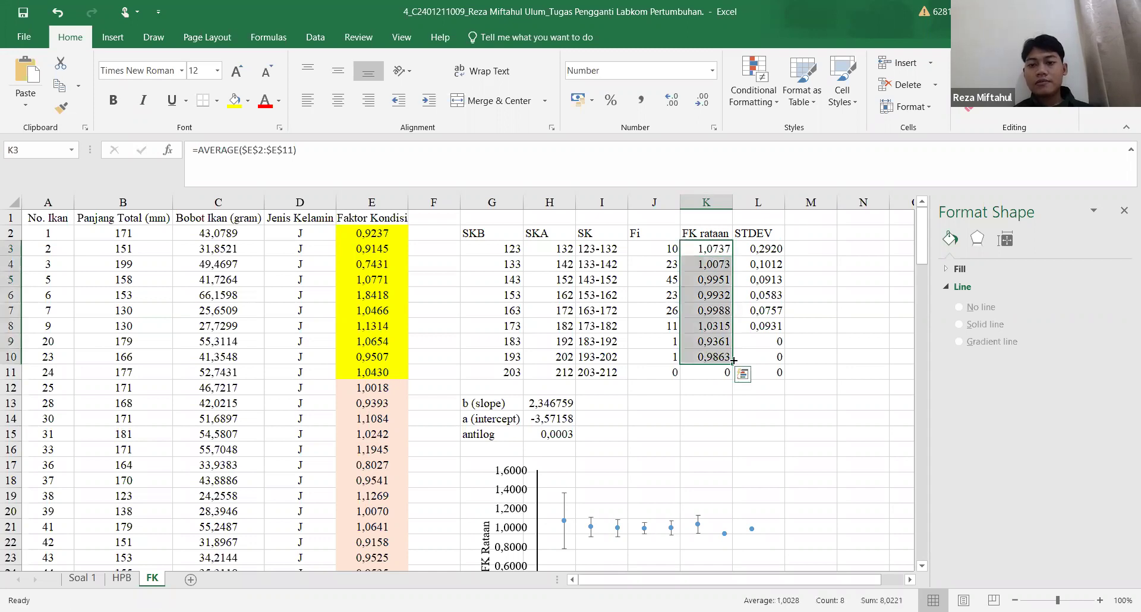
pyautogui.click(713, 261)
pyautogui.moveTo(713, 250); pyautogui.dragTo(751, 249)
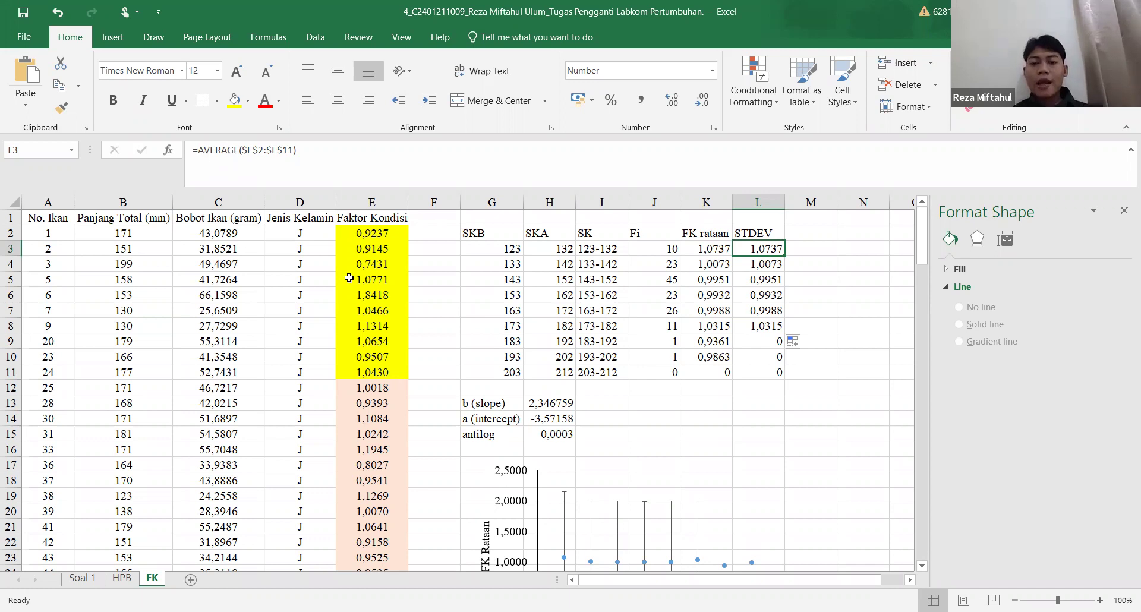
pyautogui.hotkey('ctrl', 'z')
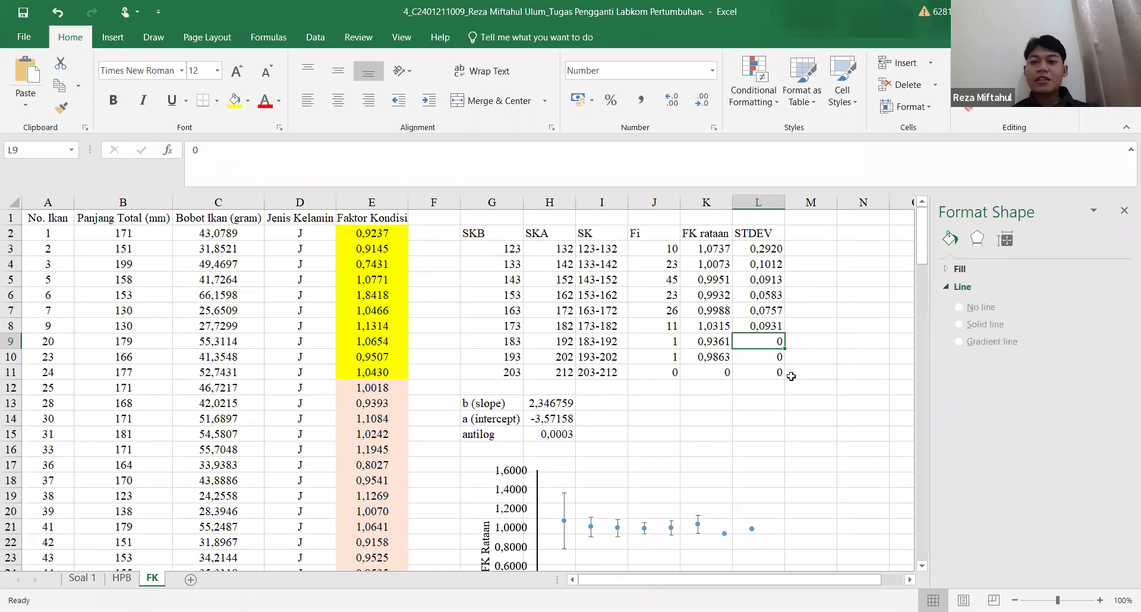
# Examine the existing FK Rataan against SK chart and trace its source ranges in the class table
pyautogui.scroll(-3, 706, 495)
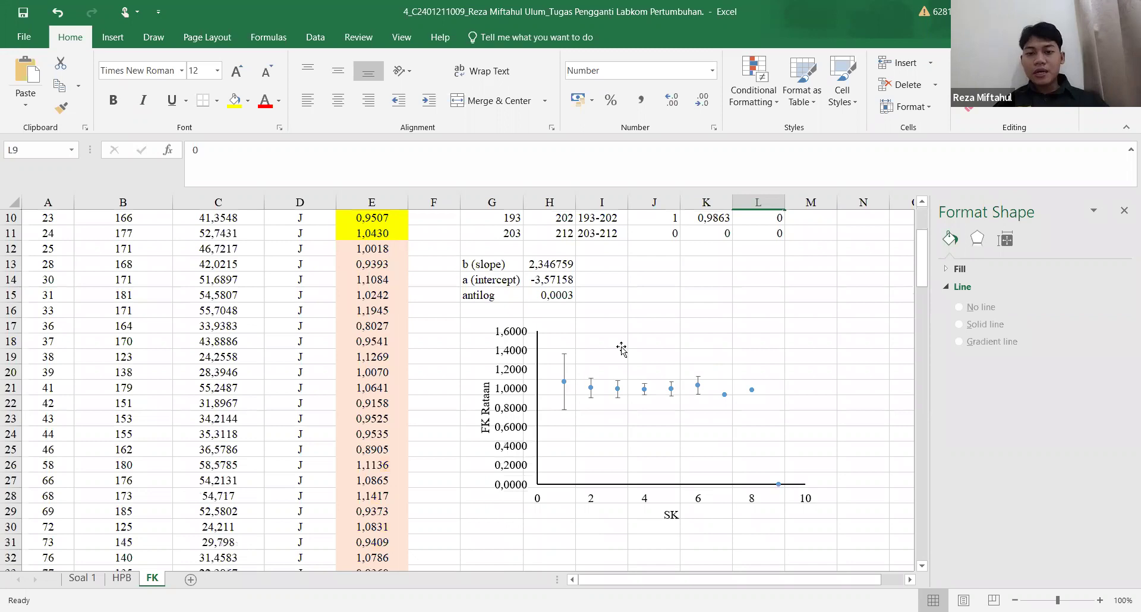
pyautogui.click(538, 329)
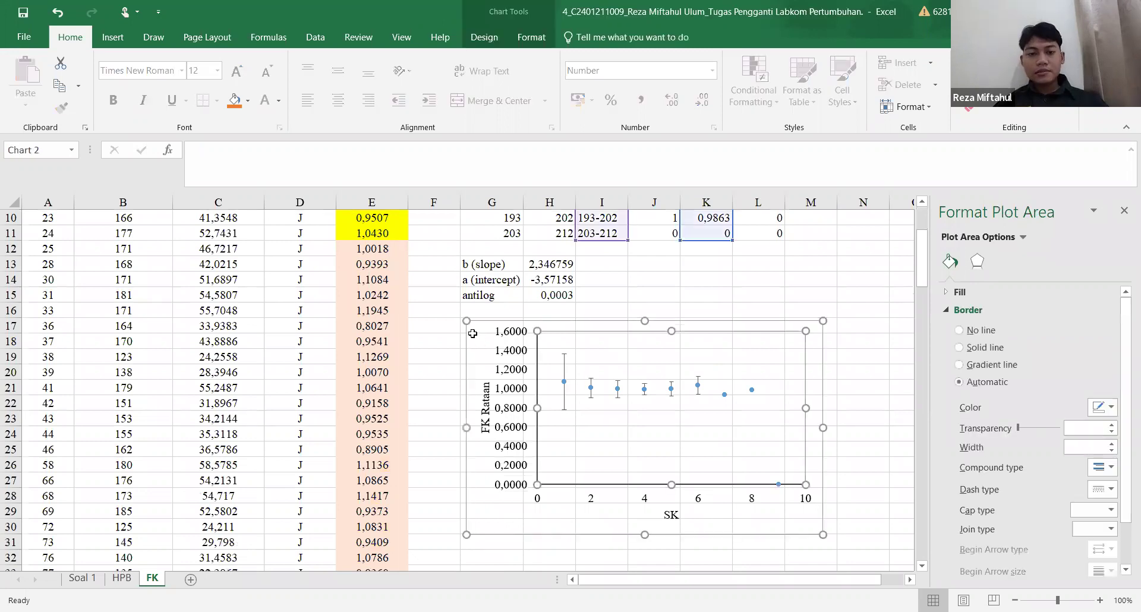
pyautogui.click(502, 330)
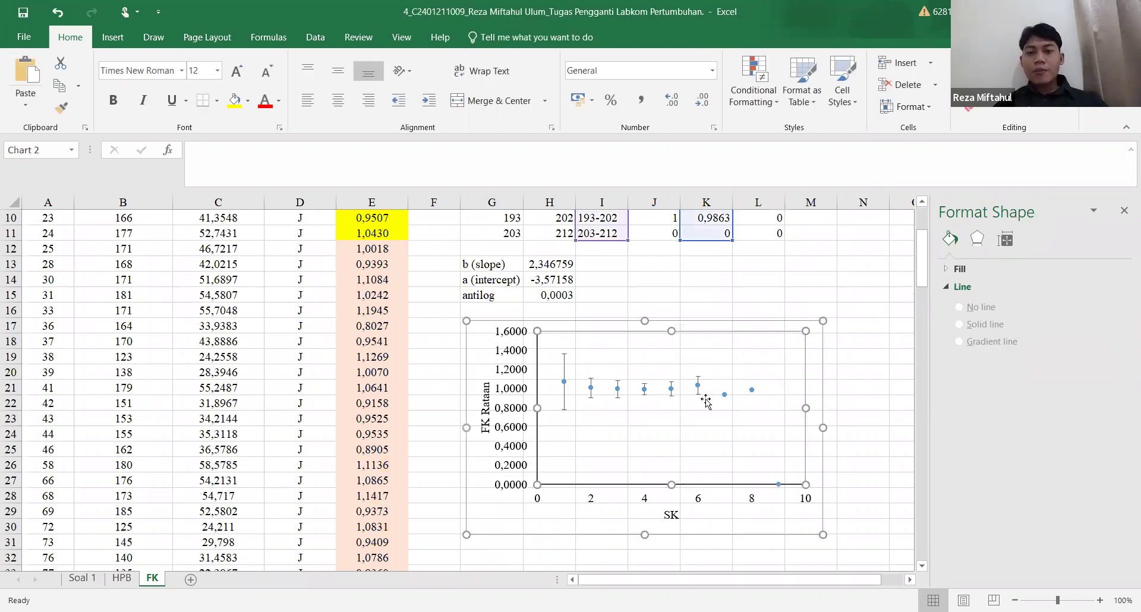
pyautogui.click(706, 402)
pyautogui.scroll(3, 705, 399)
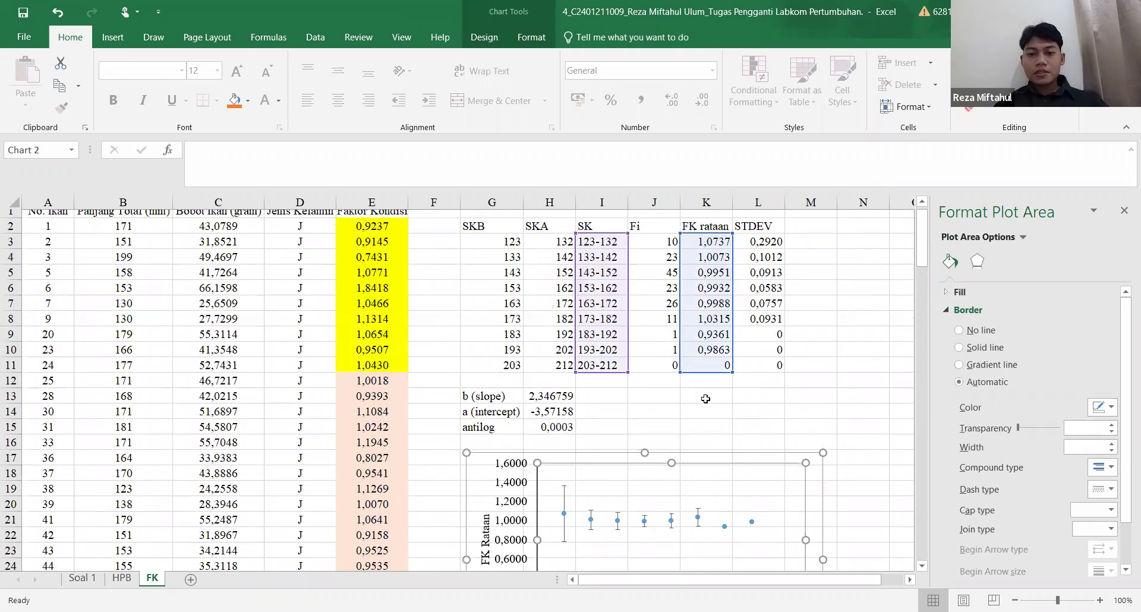
pyautogui.scroll(-3, 705, 399)
pyautogui.scroll(3, 706, 402)
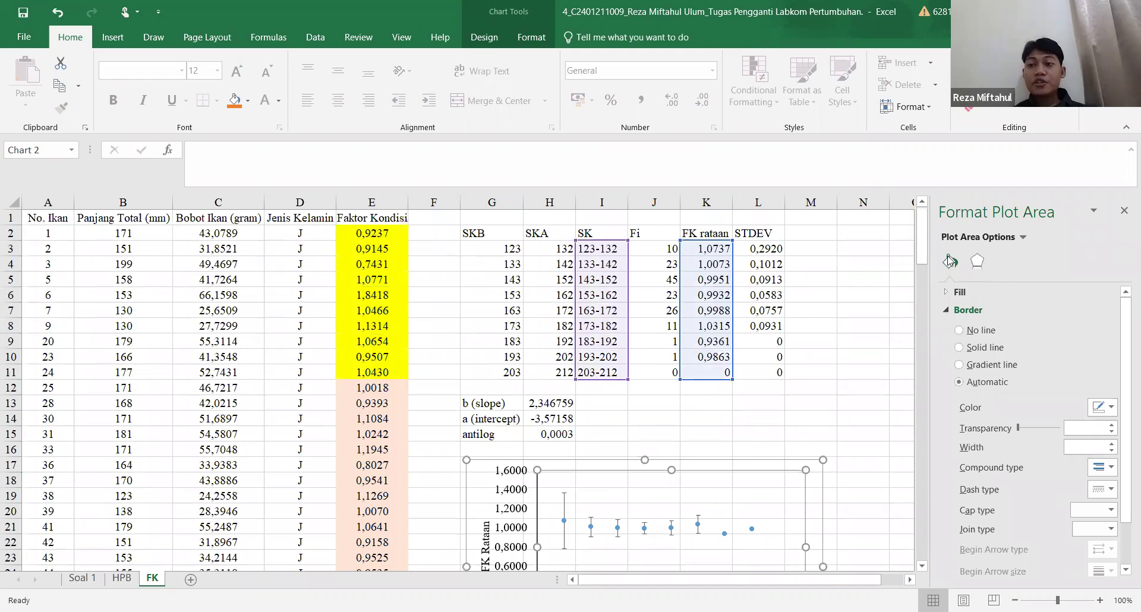
# Insert an empty scatter chart beside the class table and start adding a data series to it
pyautogui.click(1122, 208)
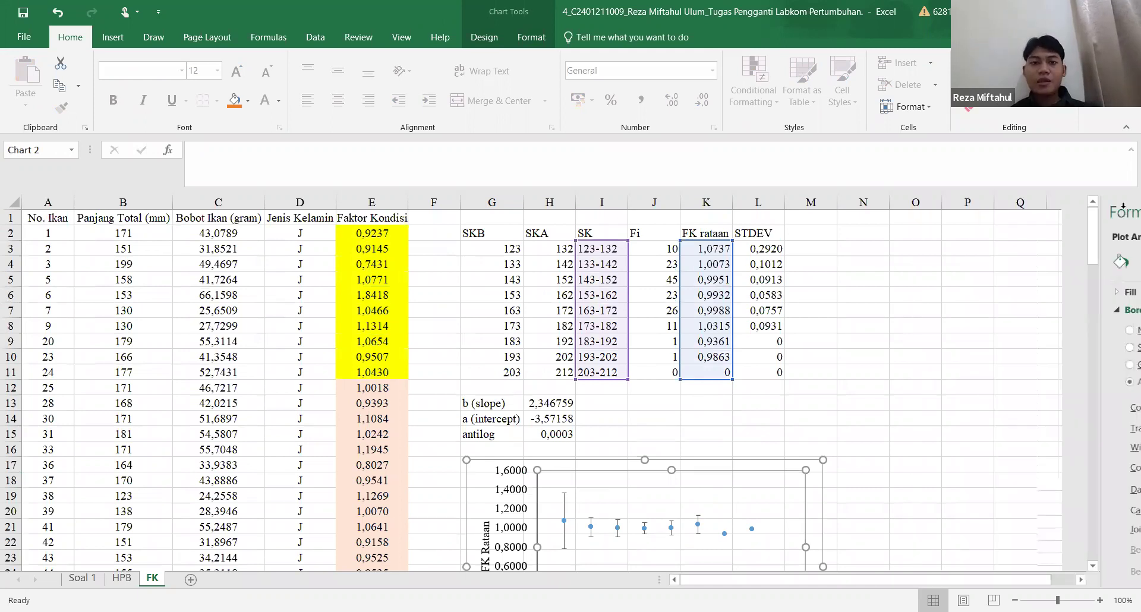
pyautogui.click(118, 46)
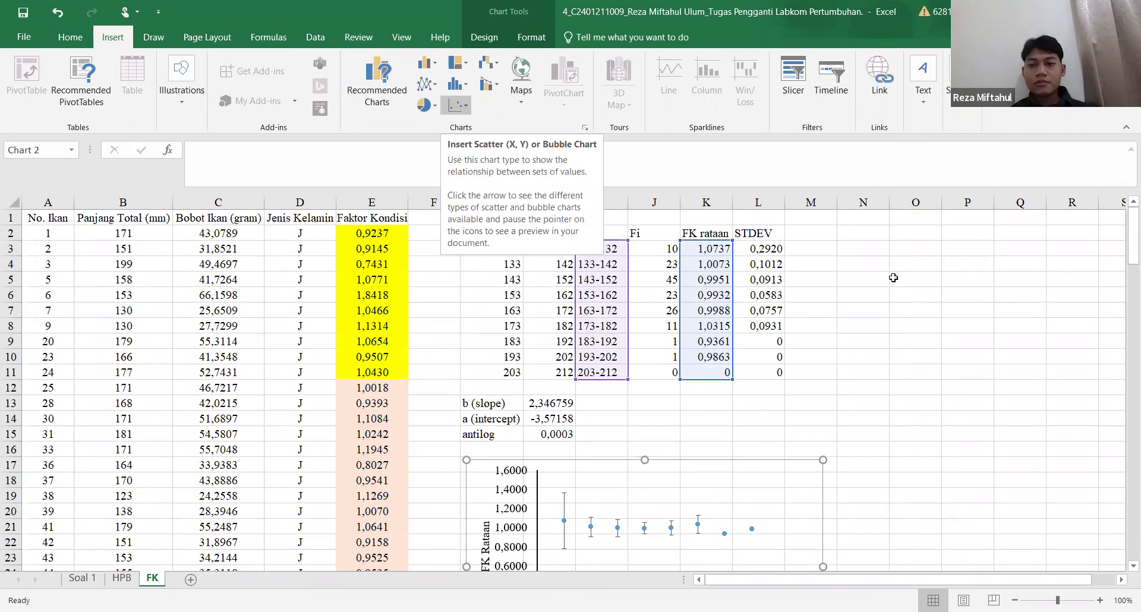
pyautogui.click(903, 294)
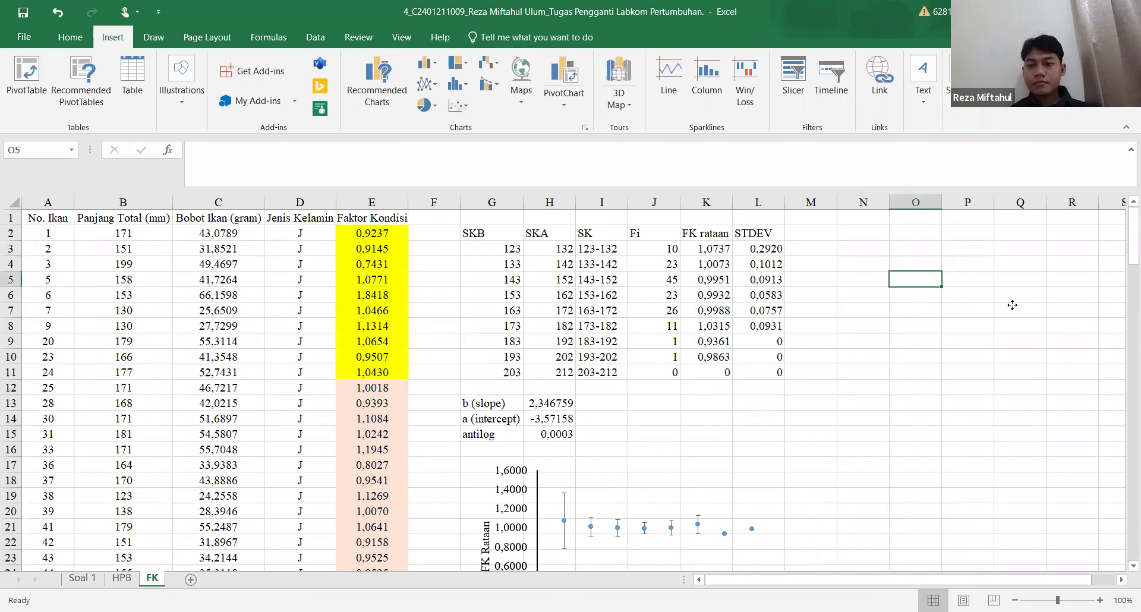
pyautogui.hotkey('alt', 'F1')
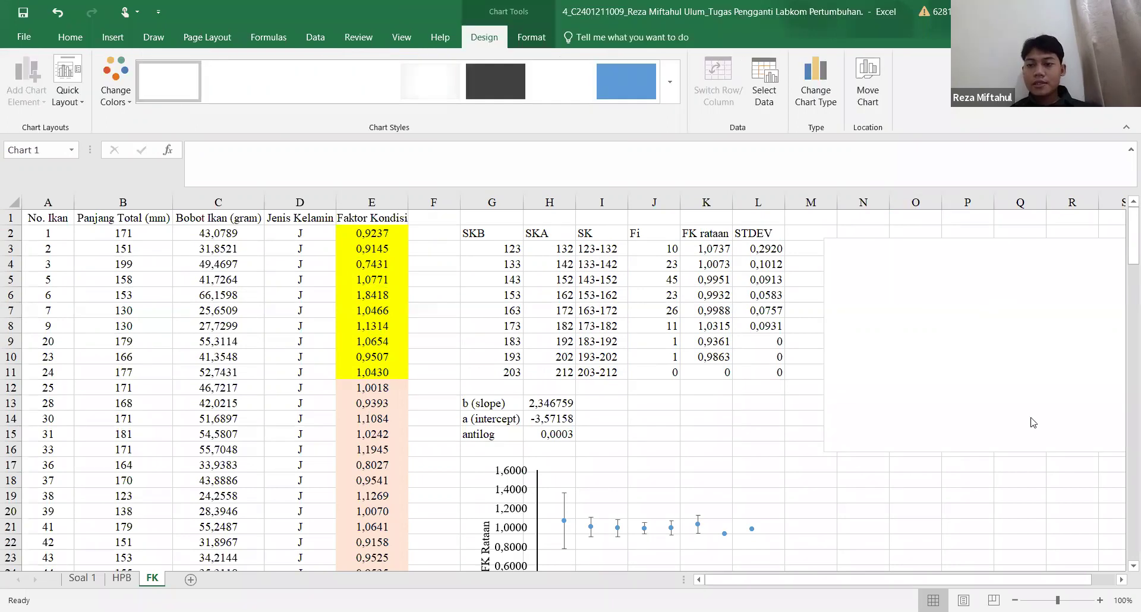
pyautogui.hotkey('shift', 'F10')
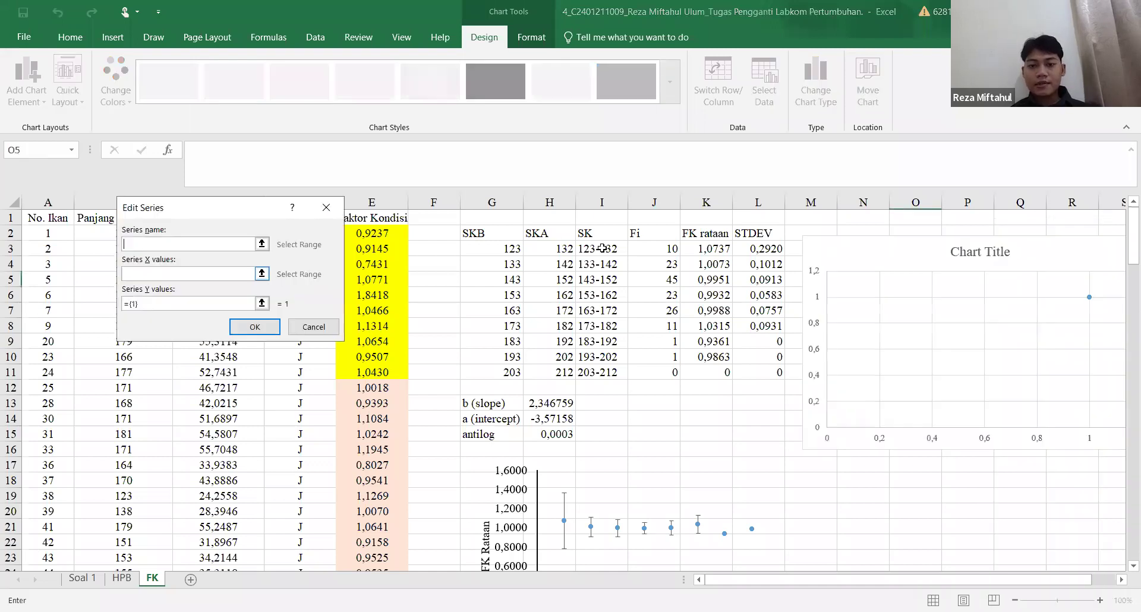
# Set the new series' X values to the SK classes in I3:I11 on the FK sheet
pyautogui.click(602, 248)
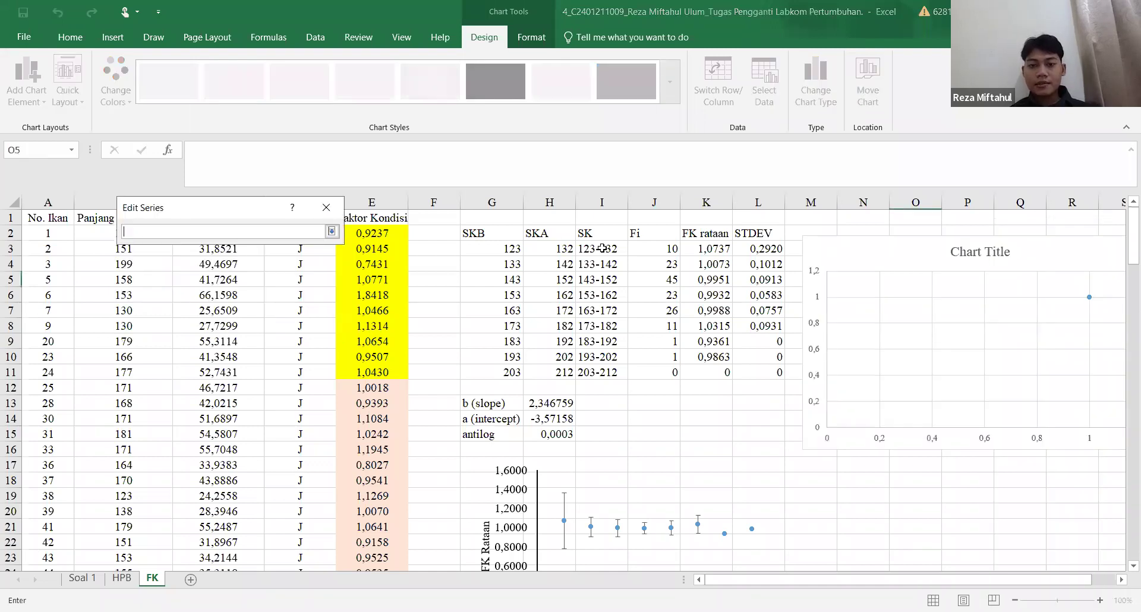
pyautogui.click(602, 249)
pyautogui.moveTo(602, 360); pyautogui.dragTo(601, 374)
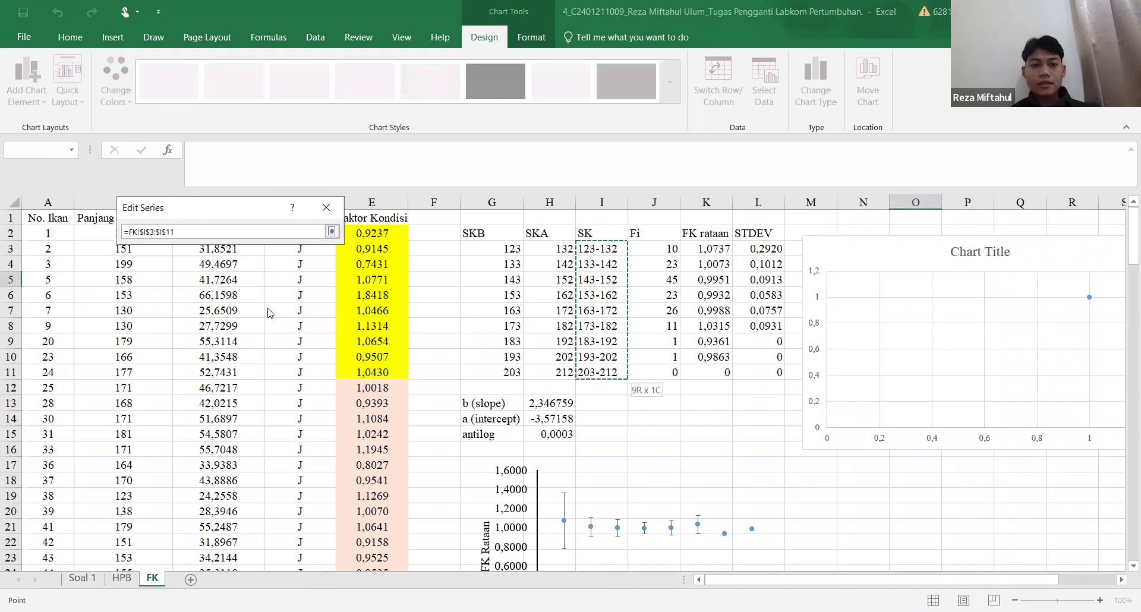
pyautogui.press('Return')
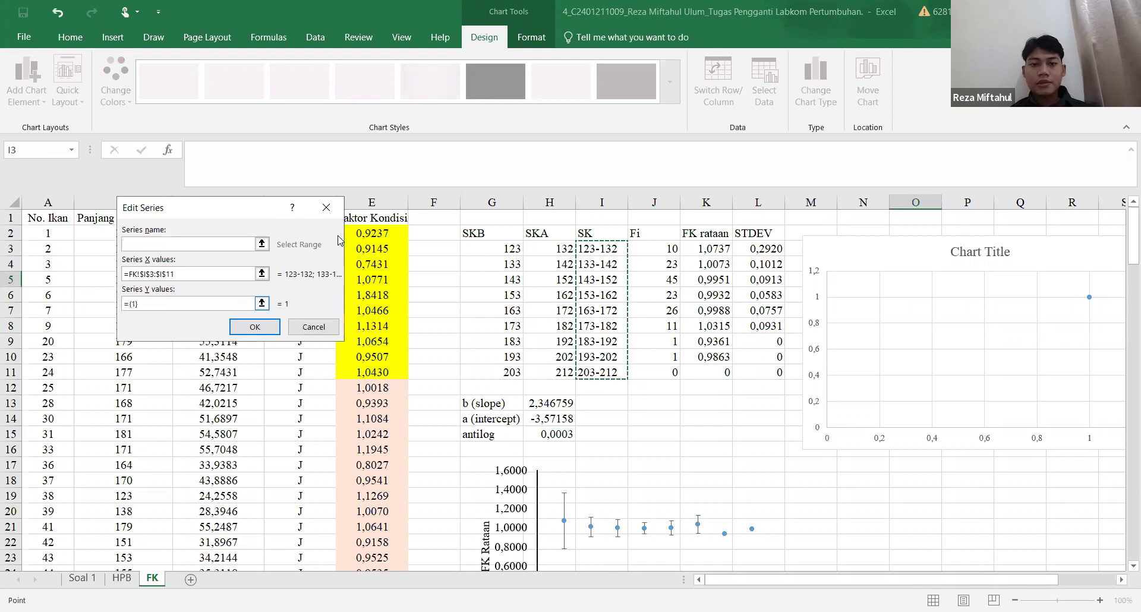
# Set the new series' Y values to the FK rataan values in K3:K11 and accept the chart's data source
pyautogui.click(707, 249)
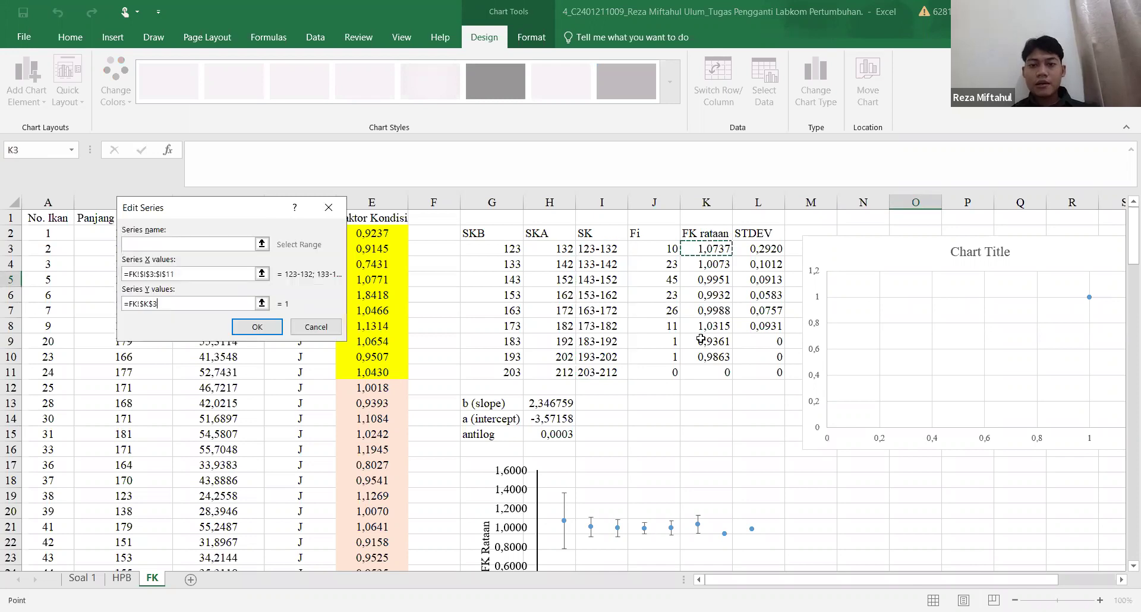
pyautogui.keyDown('shift'); pyautogui.click(703, 375); pyautogui.keyUp('shift')
pyautogui.press('Return')
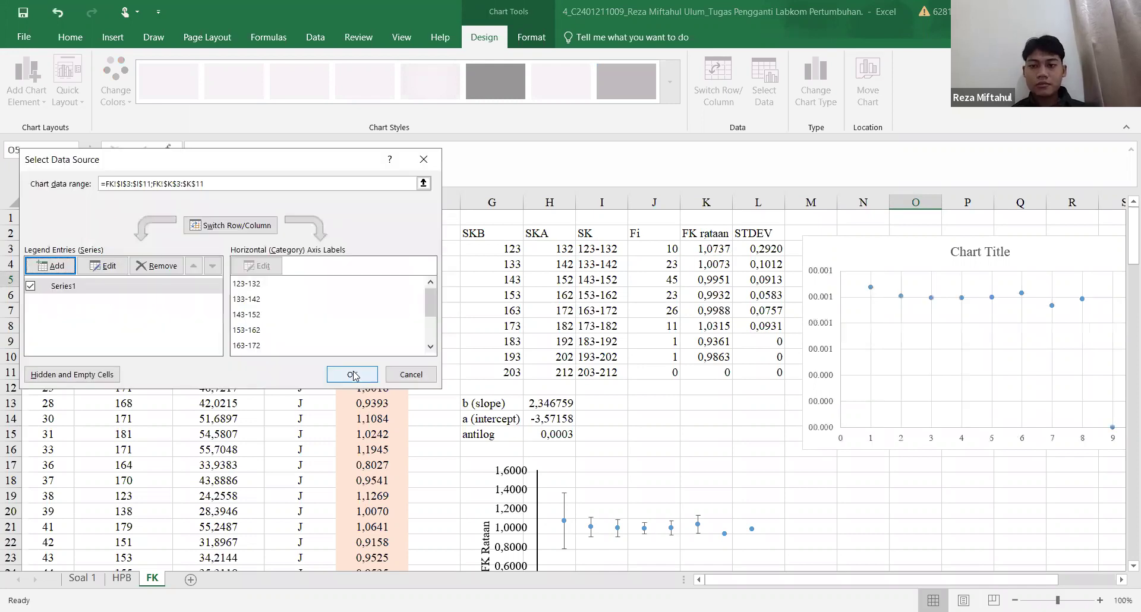
pyautogui.click(353, 376)
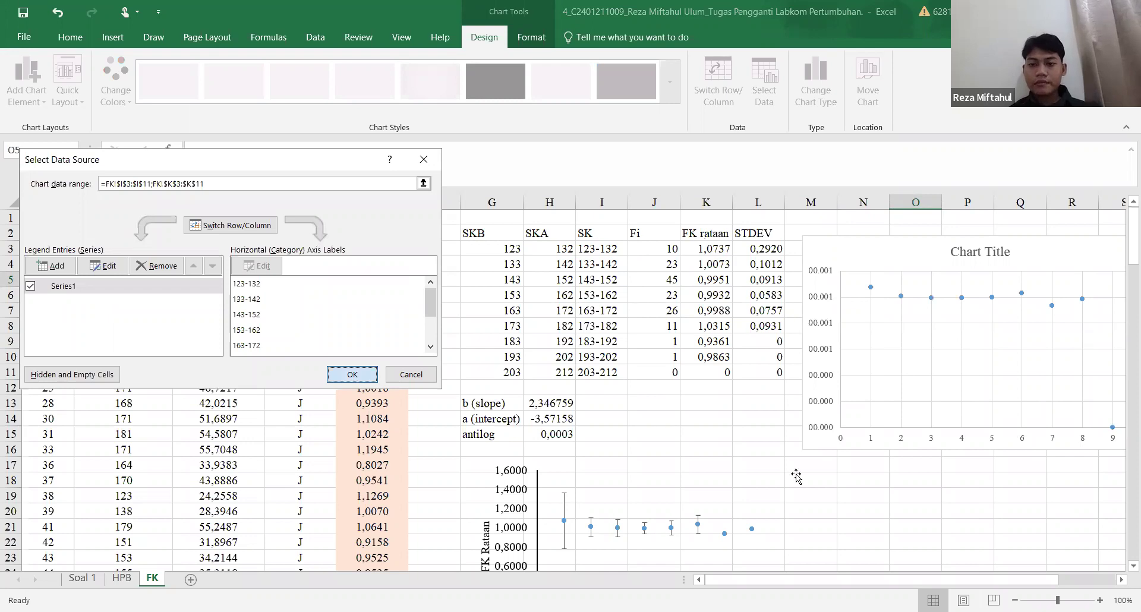
# Move the new scatter chart down on the FK sheet, clear of the first rows beside the class table
pyautogui.scroll(-1, 796, 477)
pyautogui.scroll(1, 856, 260)
pyautogui.moveTo(856, 259); pyautogui.dragTo(849, 368)
# Examine the fill, line, effects and axis formatting options of the data series in the existing FK Rataan against SK chart
pyautogui.scroll(-3, 772, 377)
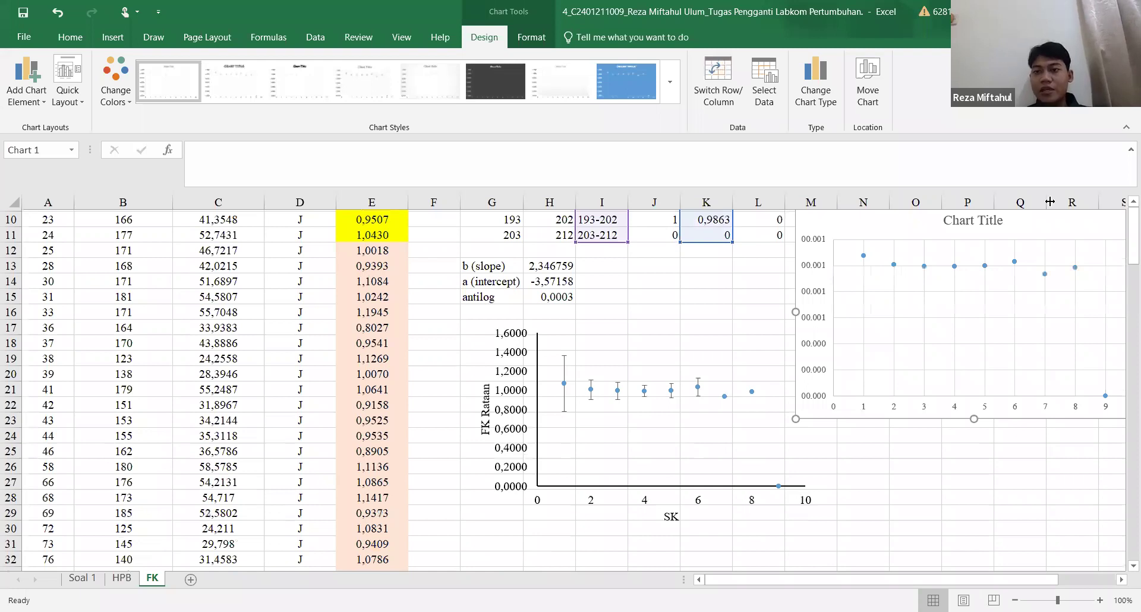
pyautogui.scroll(-1, 1050, 202)
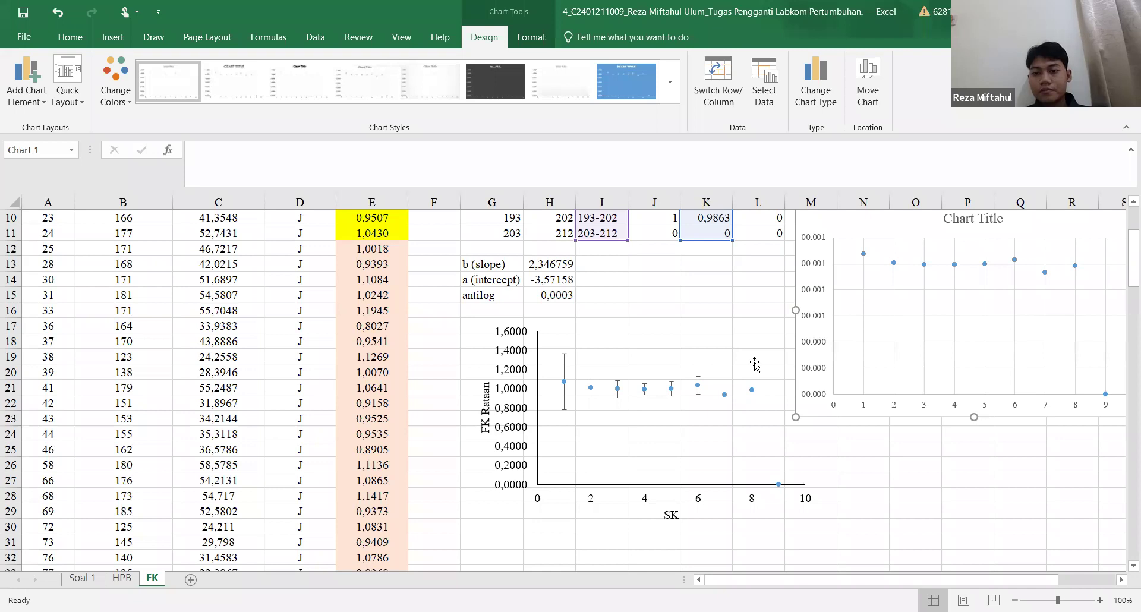
pyautogui.click(697, 390)
pyautogui.doubleClick(696, 388)
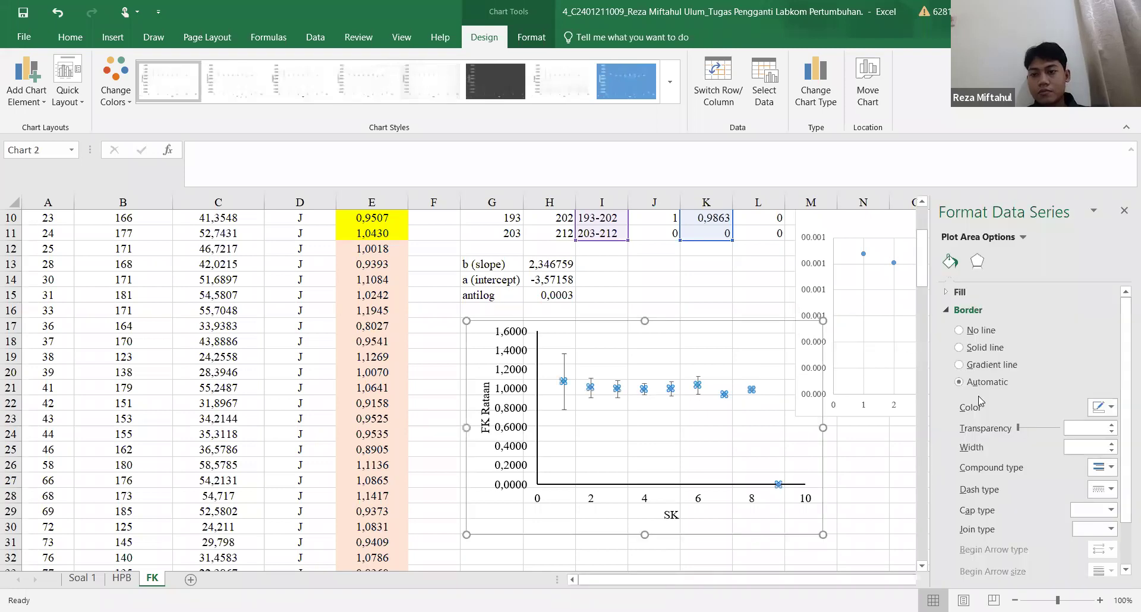
pyautogui.click(977, 262)
pyautogui.click(951, 262)
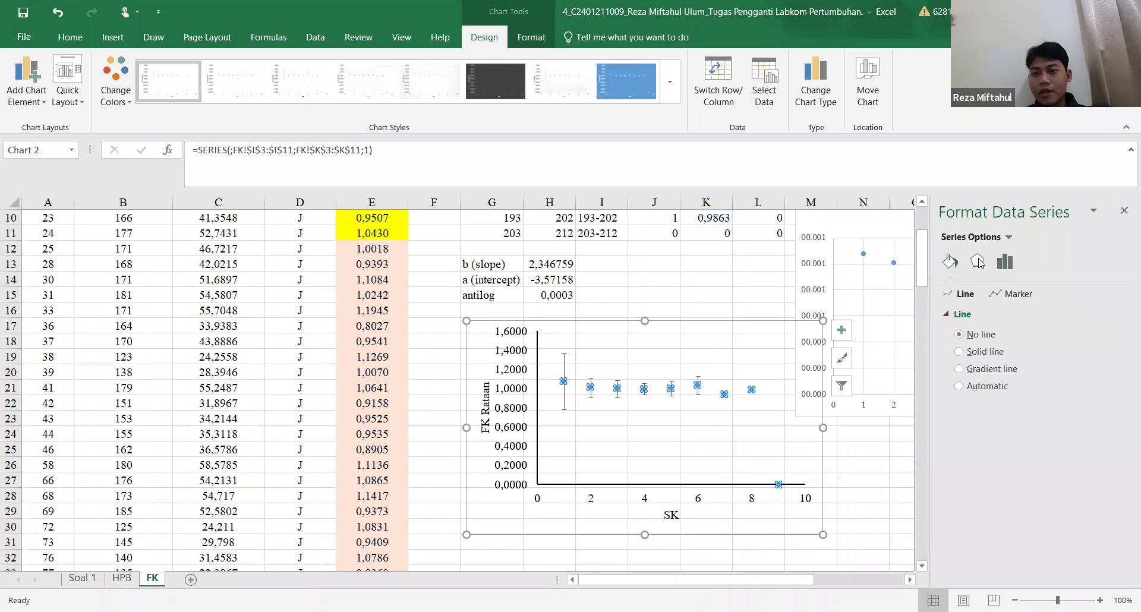
pyautogui.click(1005, 262)
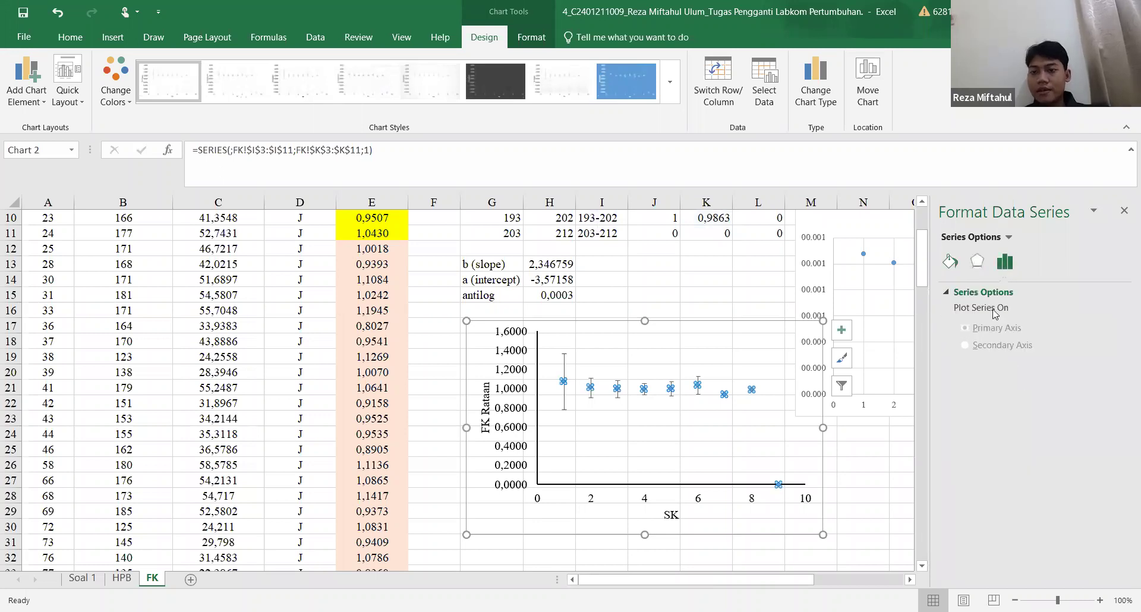
pyautogui.click(726, 395)
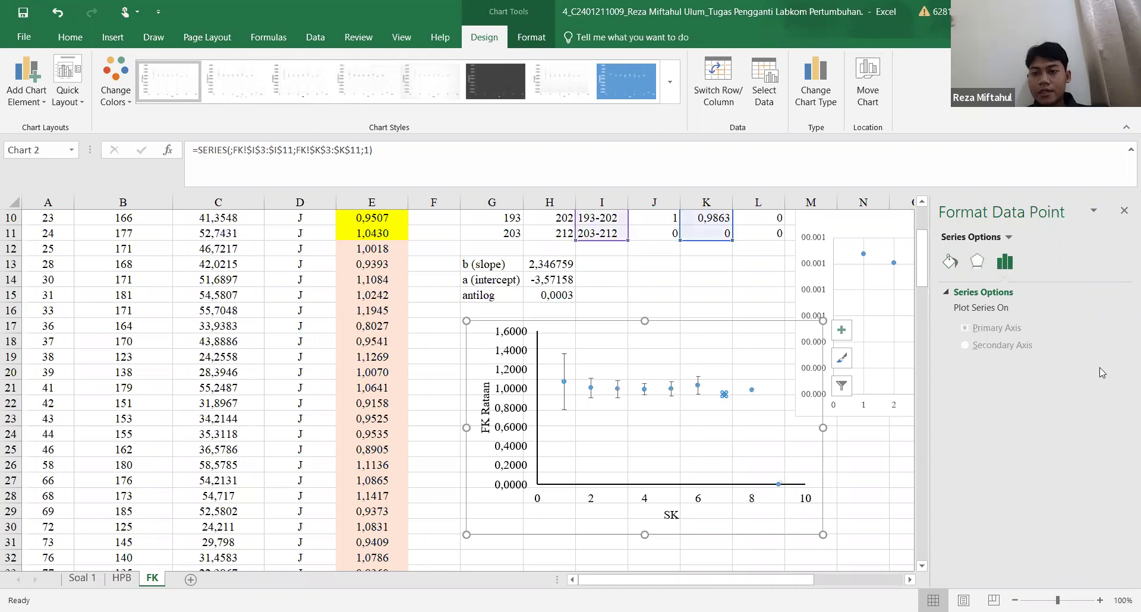
pyautogui.click(1124, 214)
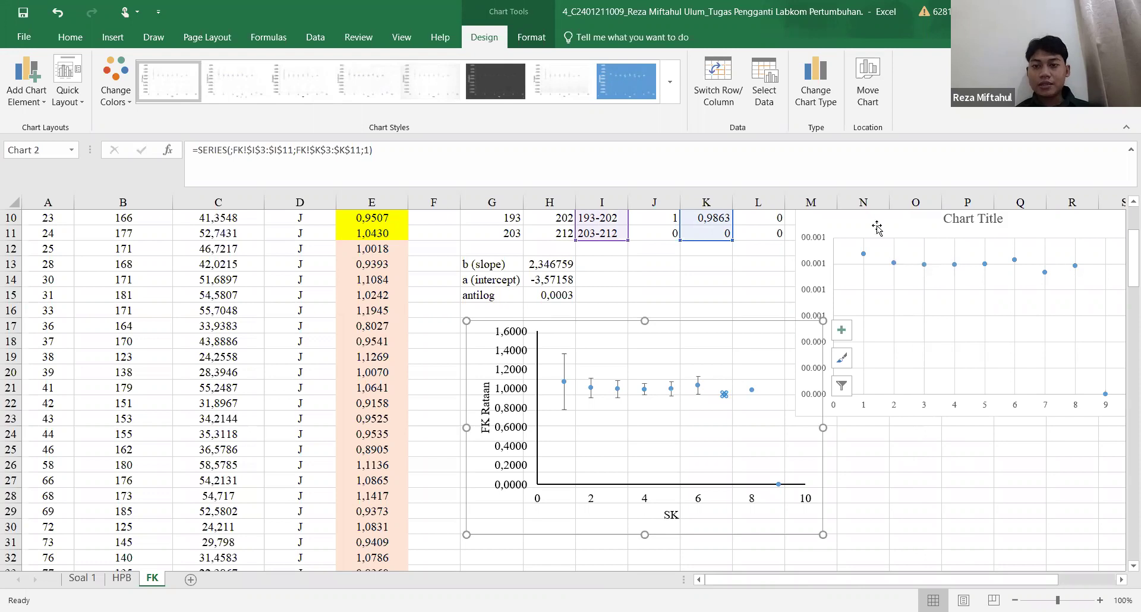
# Try to move the new scatter chart farther away from the existing chart, and undo the move
pyautogui.moveTo(847, 225); pyautogui.dragTo(1057, 293)
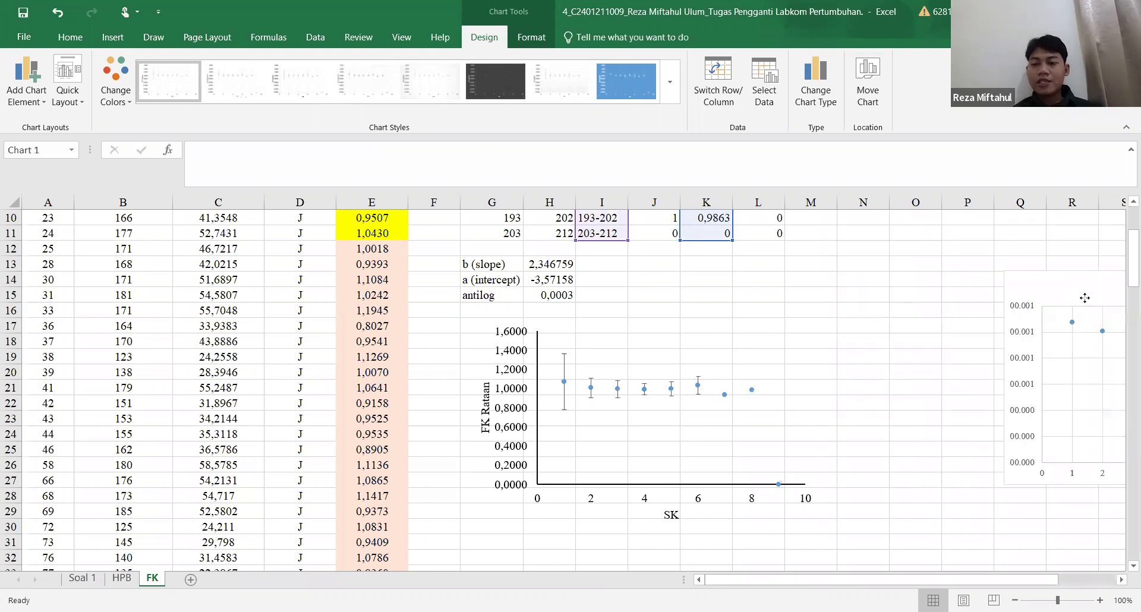
pyautogui.hotkey('ctrl', 'z')
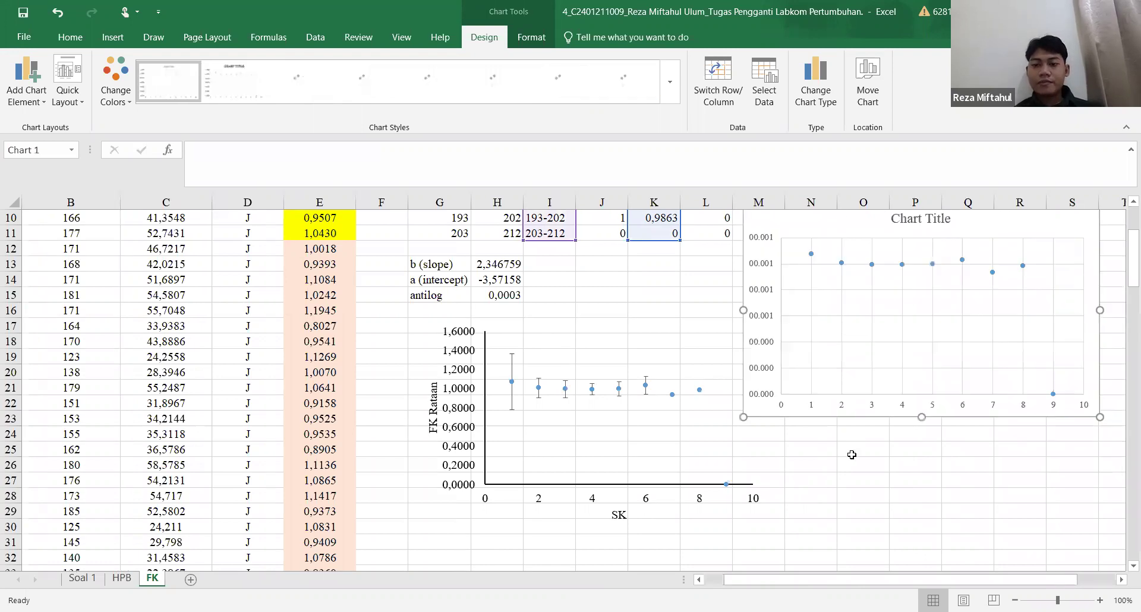
pyautogui.click(838, 496)
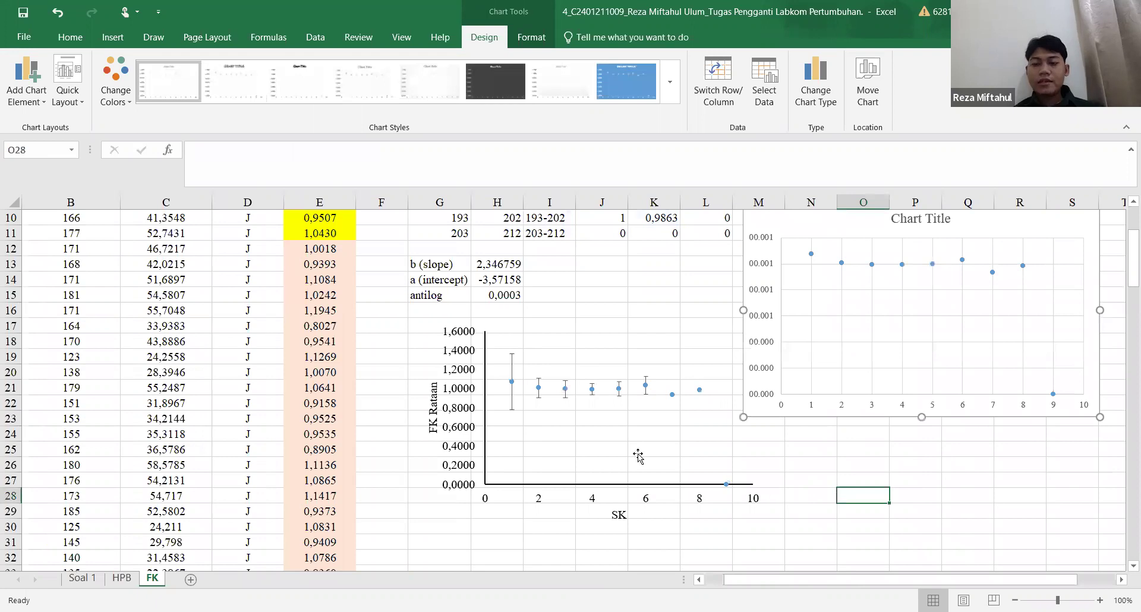
pyautogui.hscroll(-1, 639, 455)
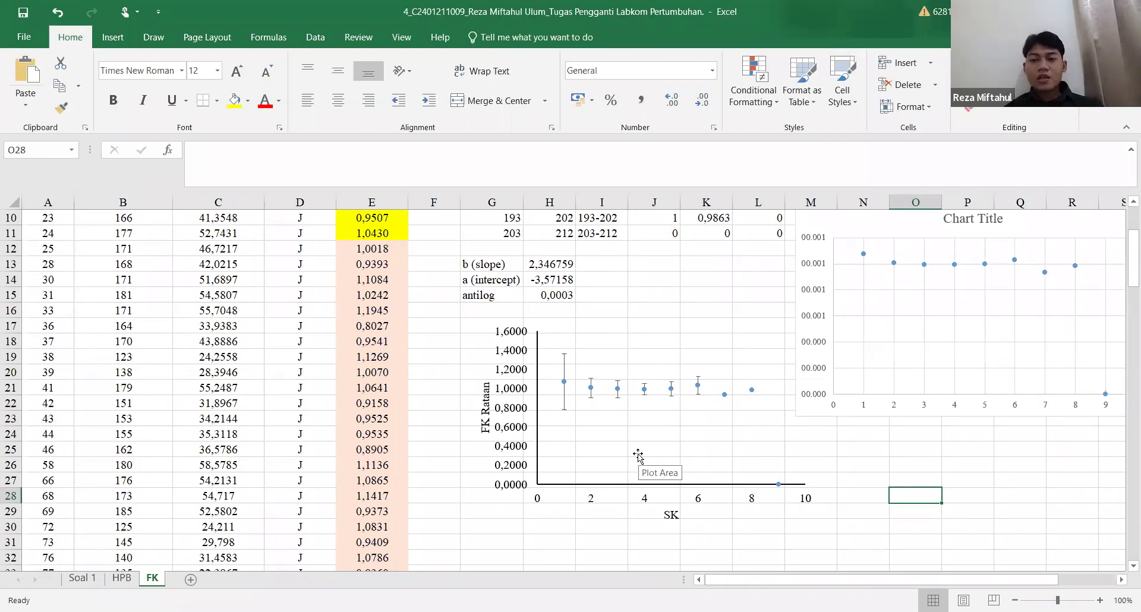